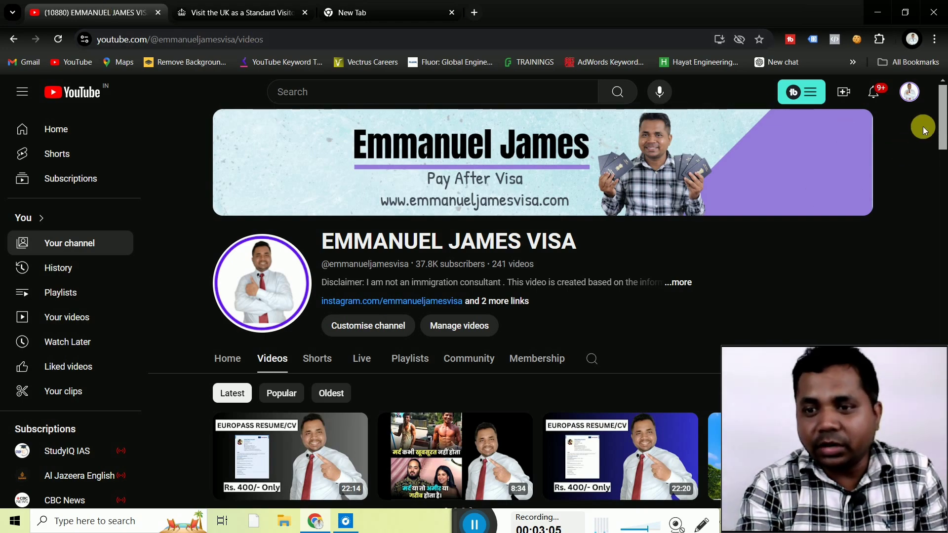
Leave the YouTube channel's Videos list for the GOV.UK 'Visit the UK as a Standard Visitor' tab.
left_click_drag(940, 113, 933, 89)
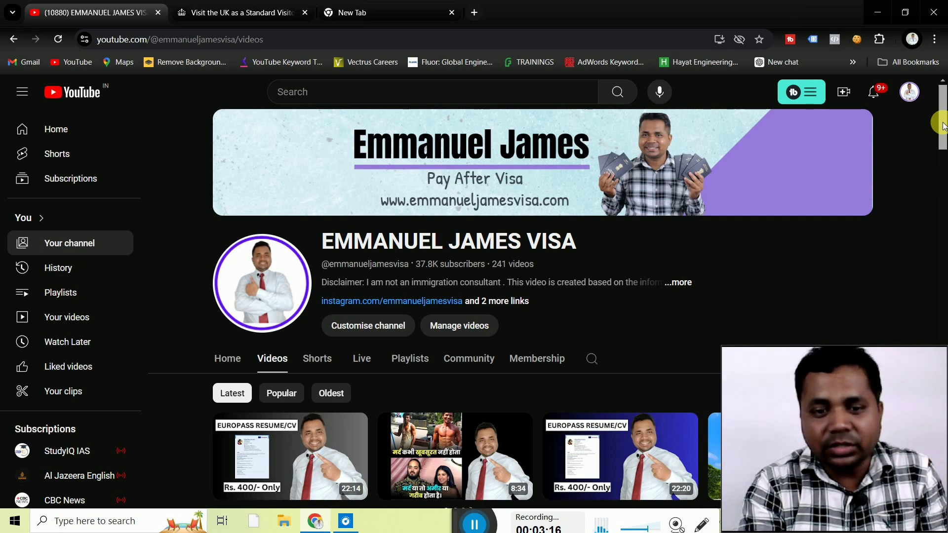
left_click_drag(943, 126, 939, 166)
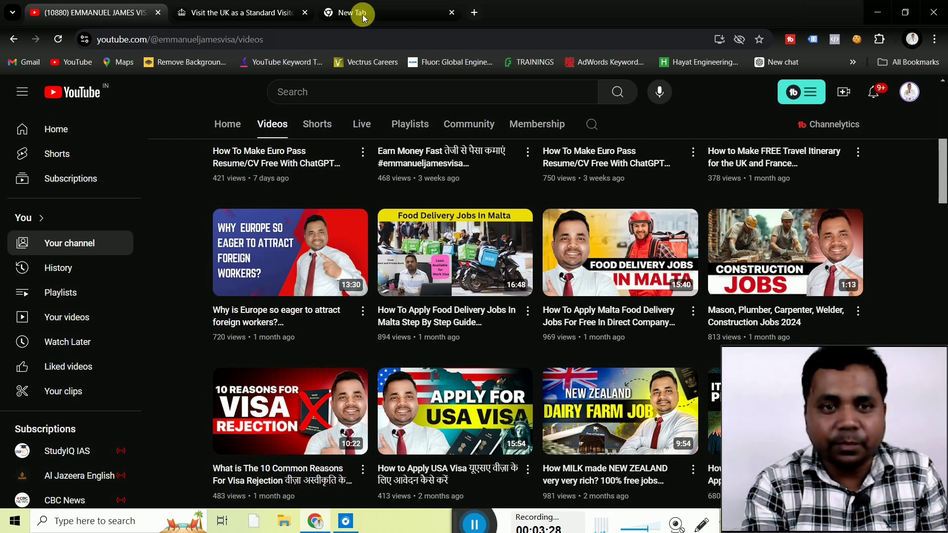
left_click(262, 13)
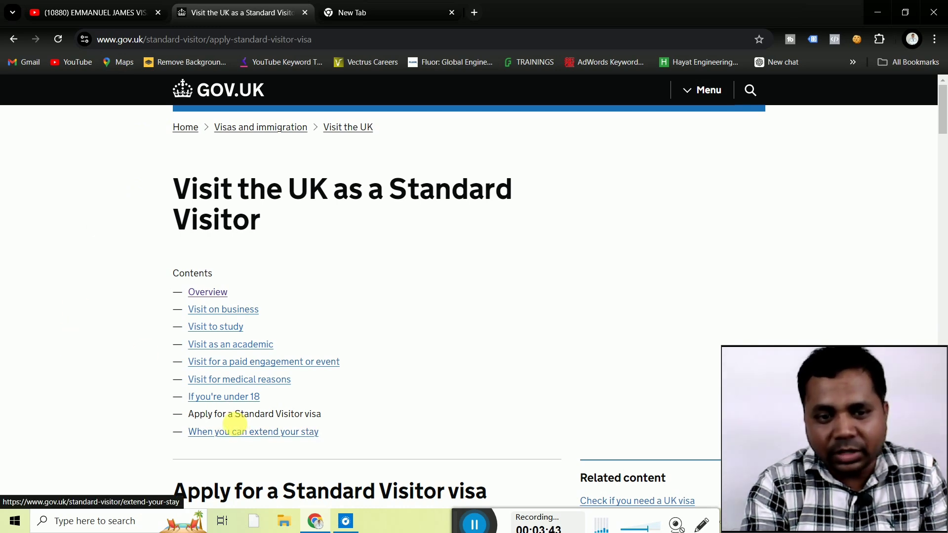
Scroll past the Visa fees table and start the online application with 'Apply now'.
scroll(94, 434, "down", 5)
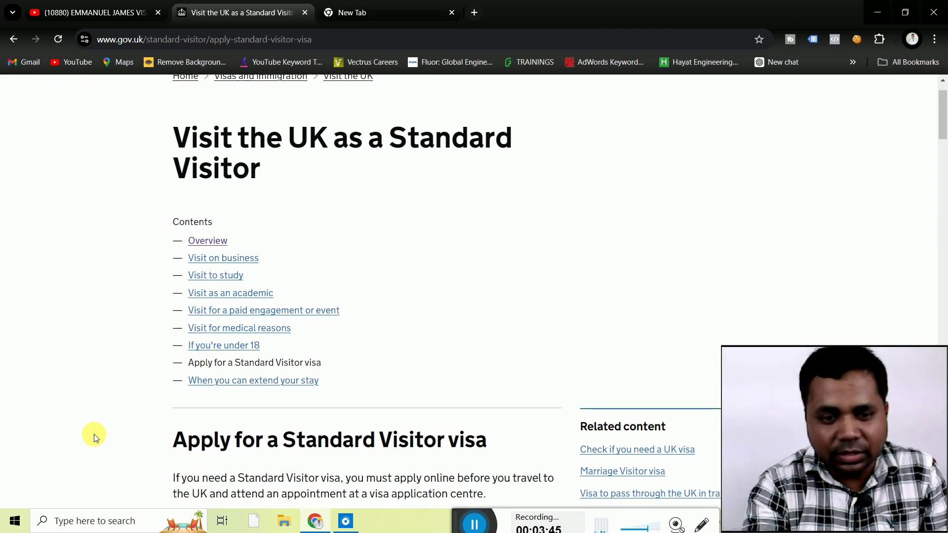
scroll(94, 434, "down", 4)
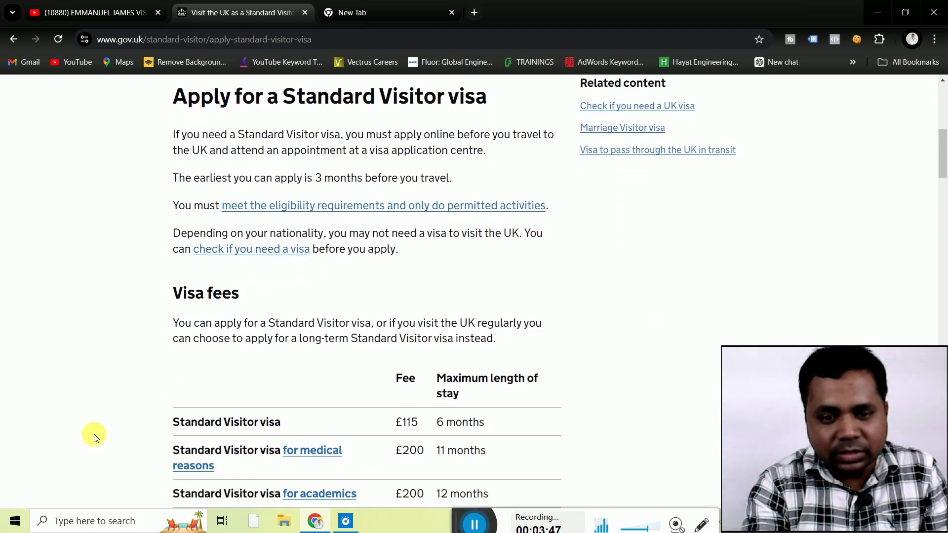
scroll(94, 434, "down", 2)
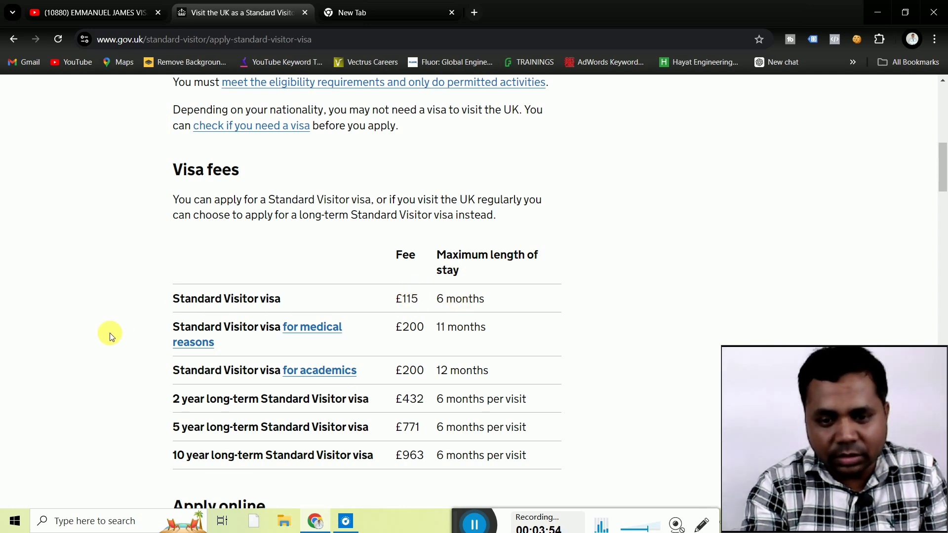
scroll(109, 333, "down", 3)
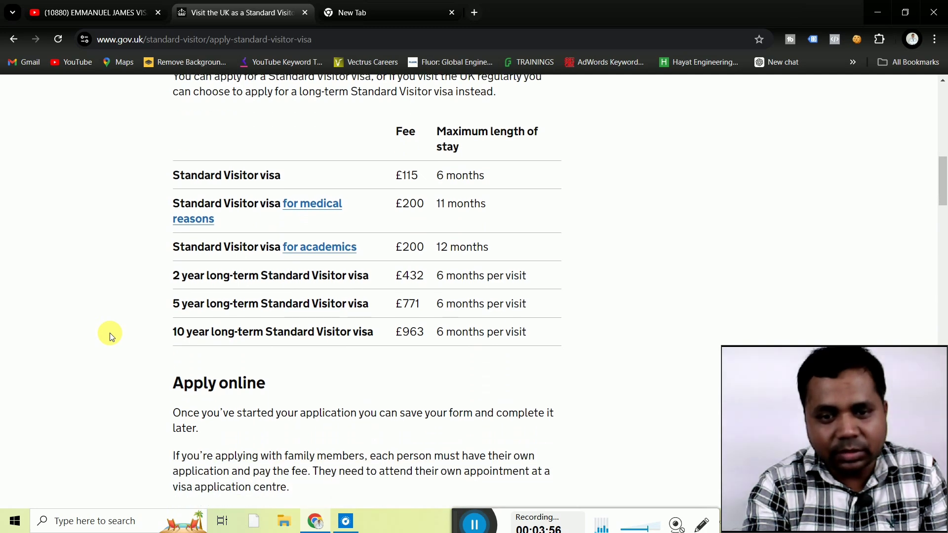
scroll(110, 333, "down", 3)
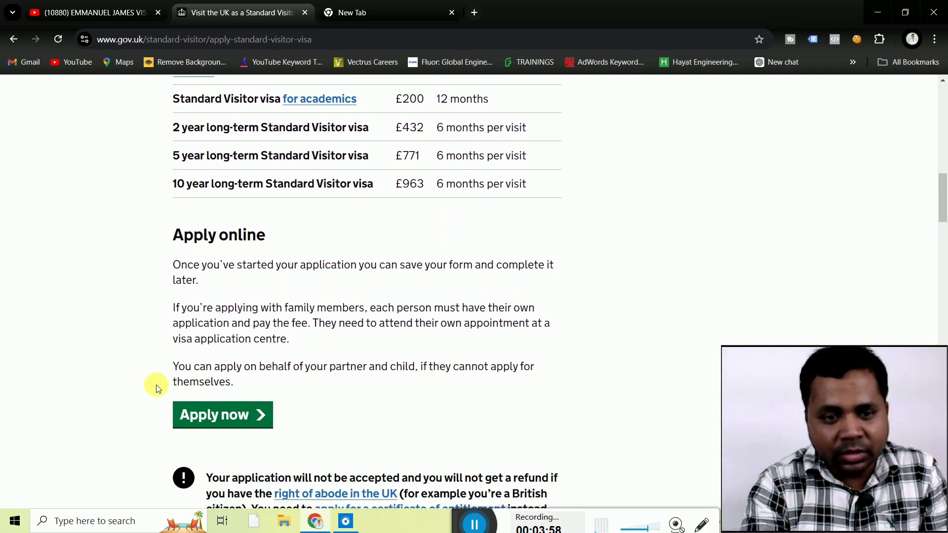
left_click(202, 423)
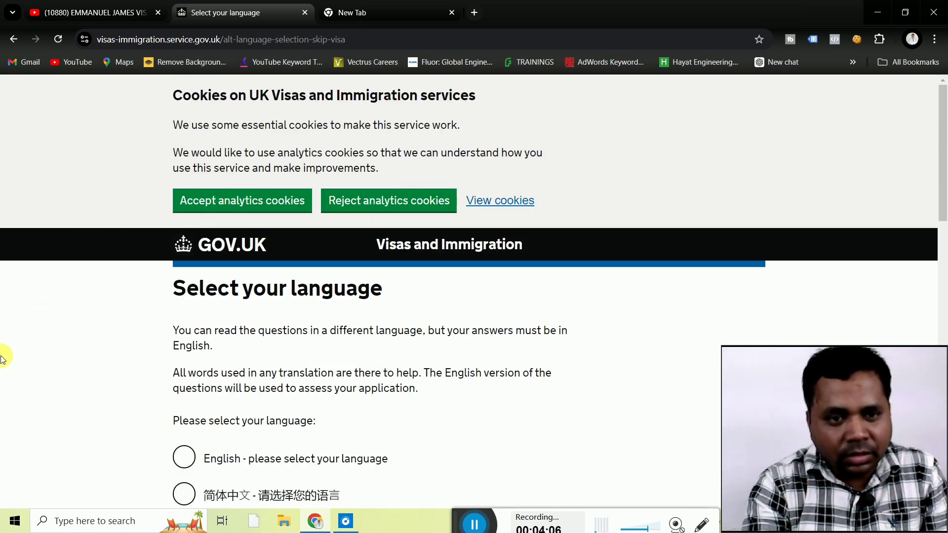
Continue with English as the application language to reach the biometrics country page.
scroll(3, 359, "down", 4)
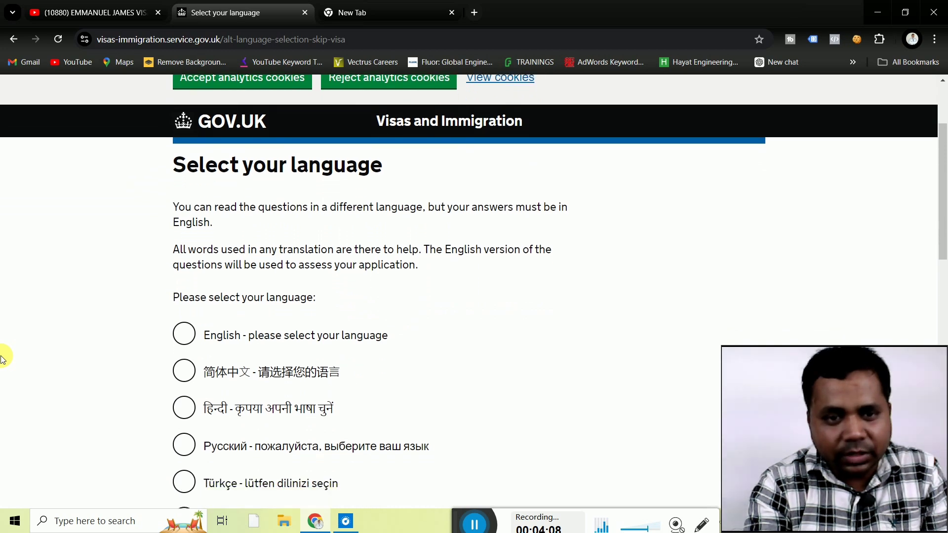
scroll(3, 359, "down", 1)
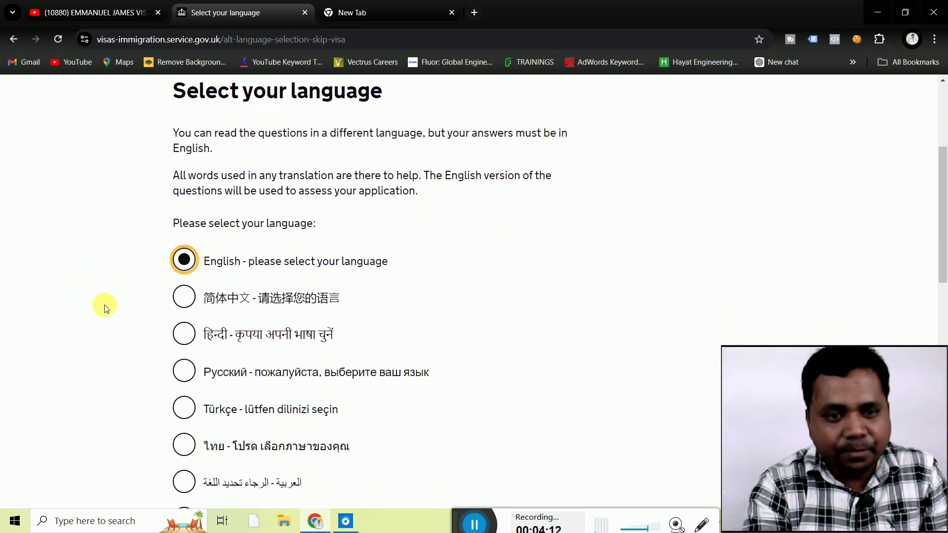
scroll(105, 306, "down", 2)
scroll(105, 306, "down", 9)
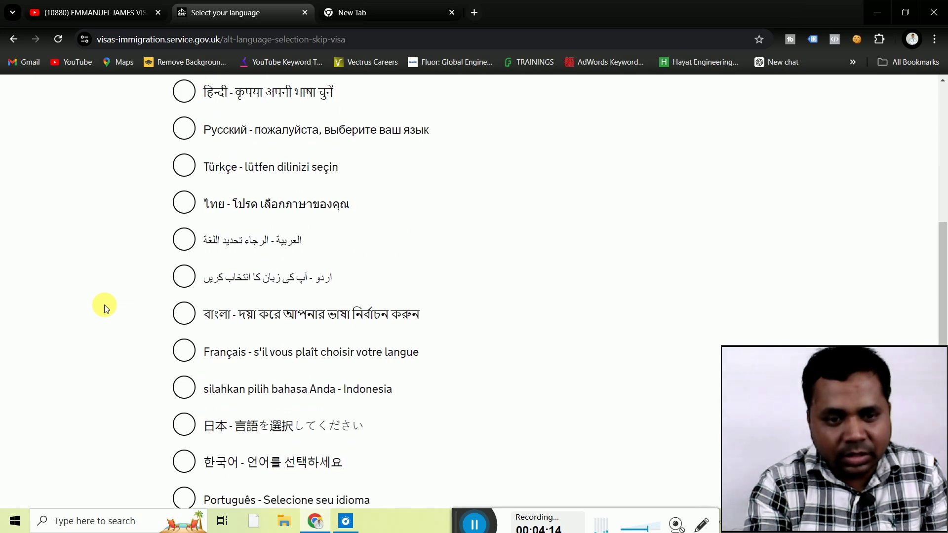
scroll(104, 304, "down", 2)
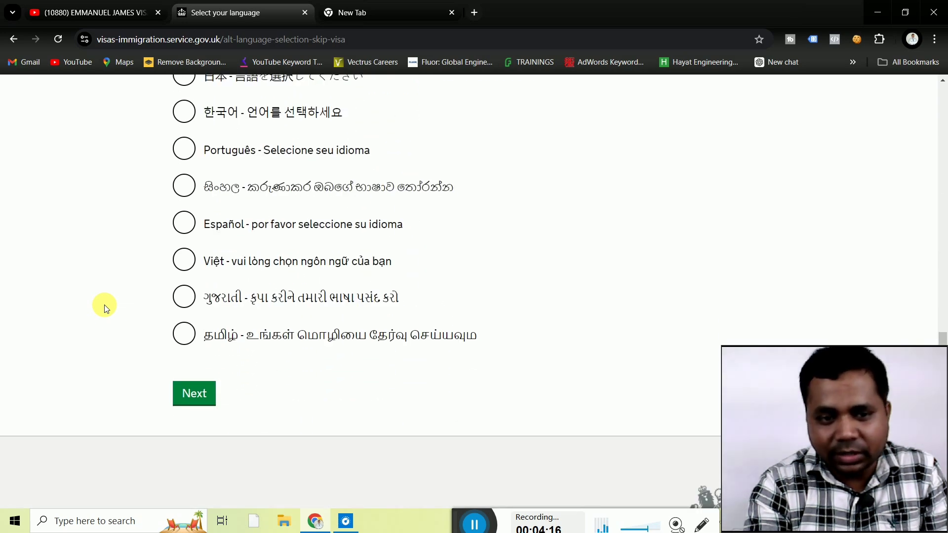
left_click(189, 394)
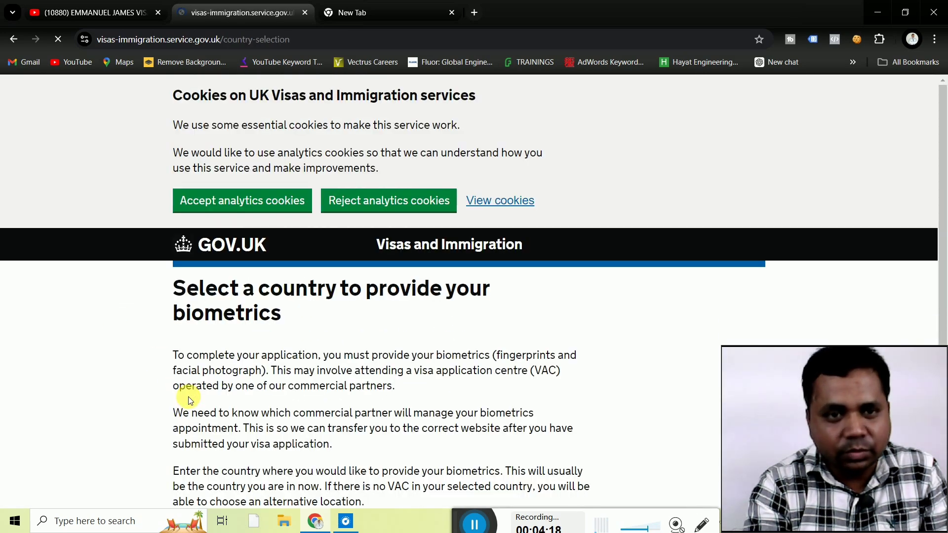
Enter India as the country for providing biometrics and submit it.
scroll(104, 309, "down", 3)
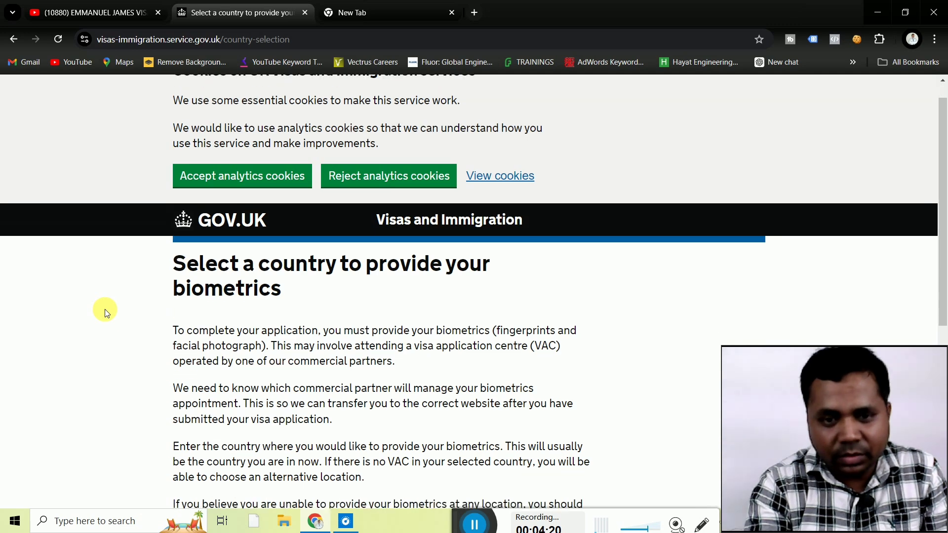
scroll(104, 309, "down", 2)
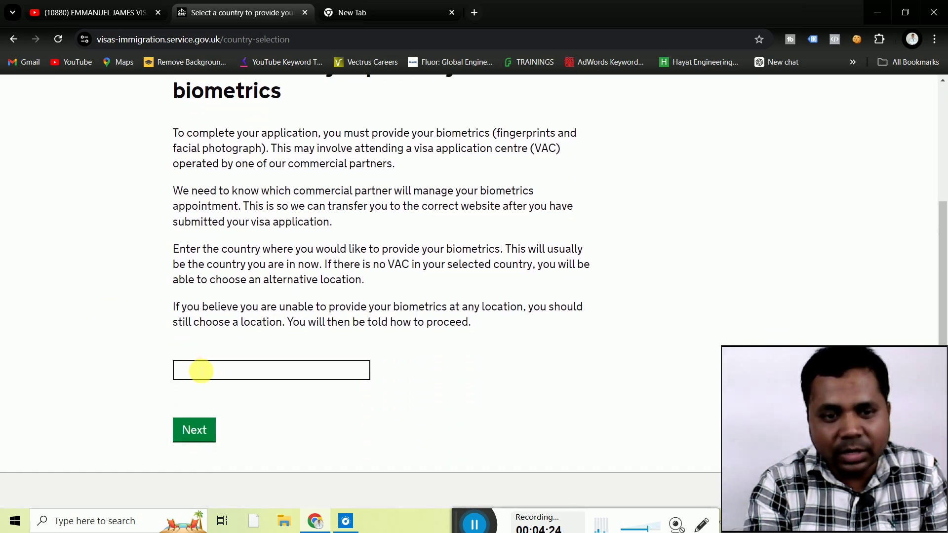
left_click(201, 371)
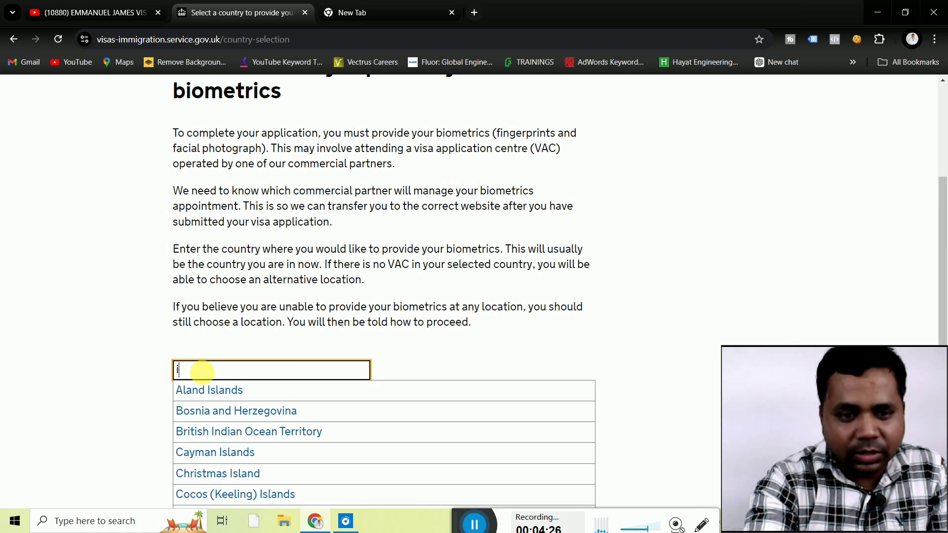
type("in")
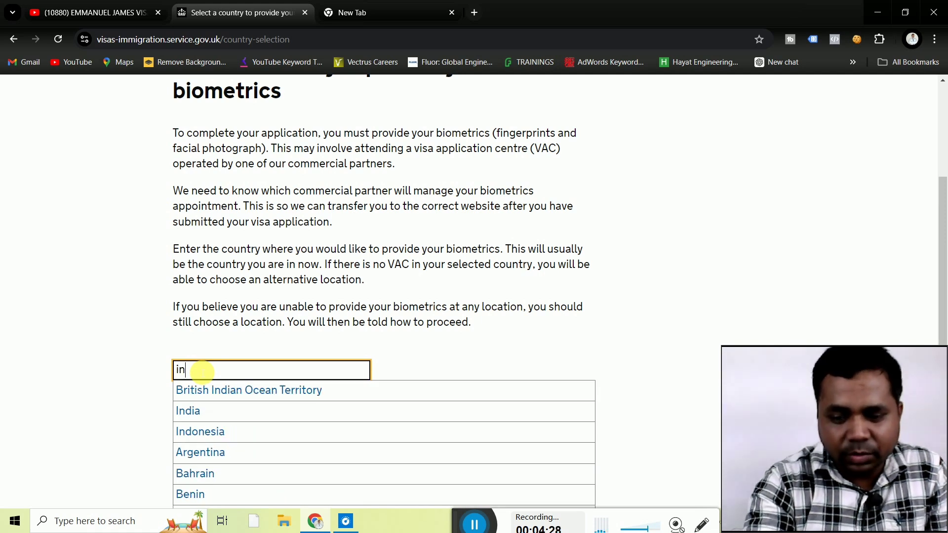
left_click(184, 416)
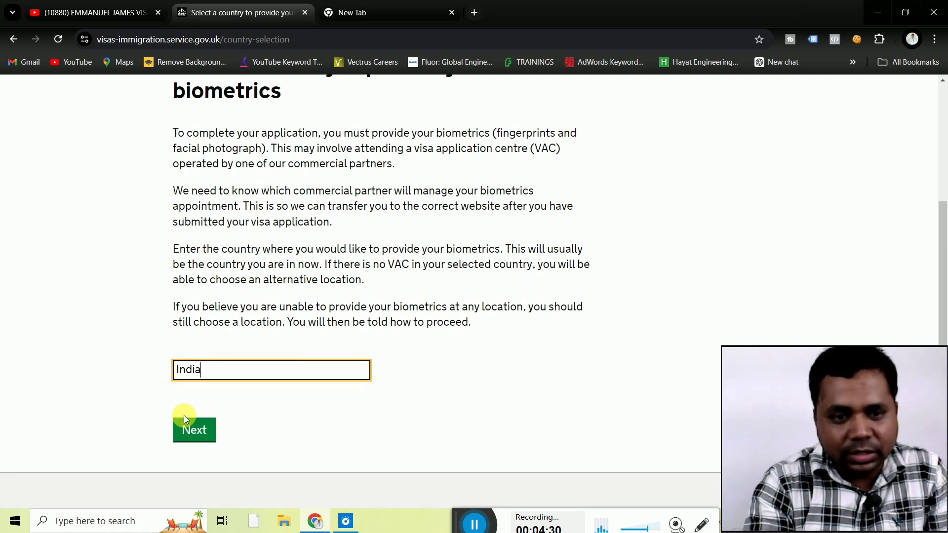
left_click(193, 441)
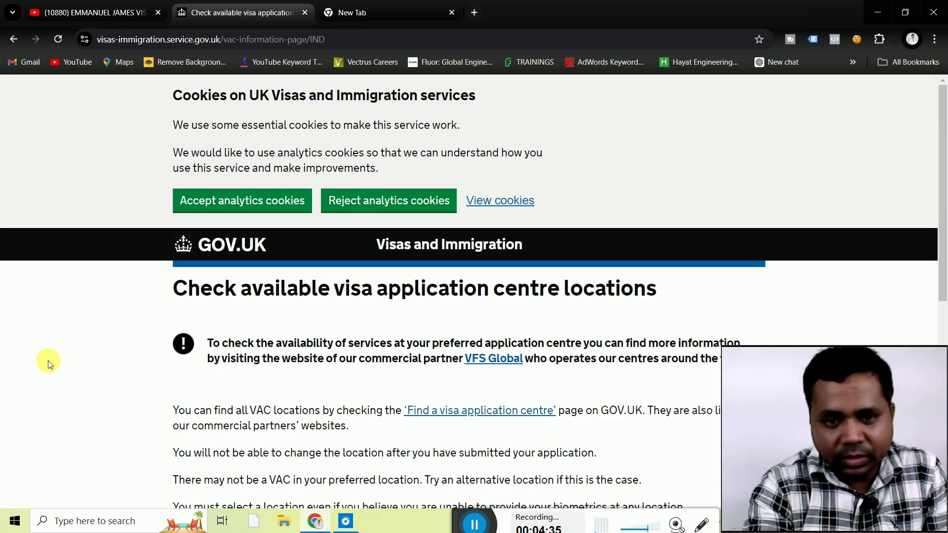
Confirm the biometrics application centre location has been identified.
scroll(50, 364, "down", 3)
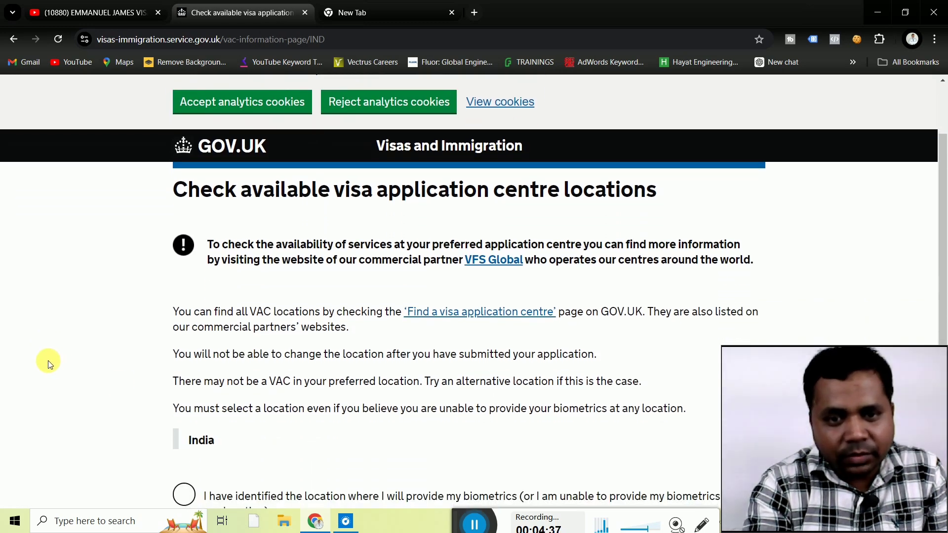
scroll(48, 364, "down", 2)
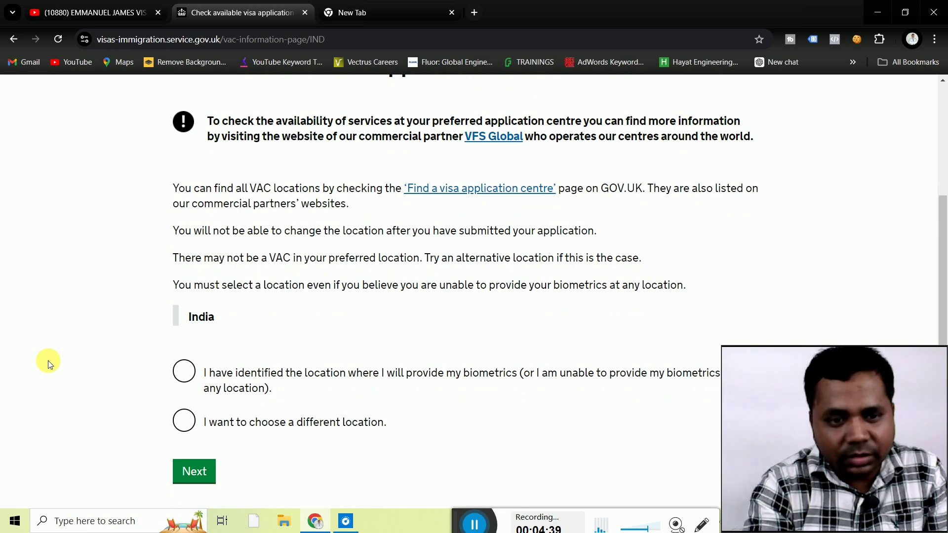
left_click(190, 376)
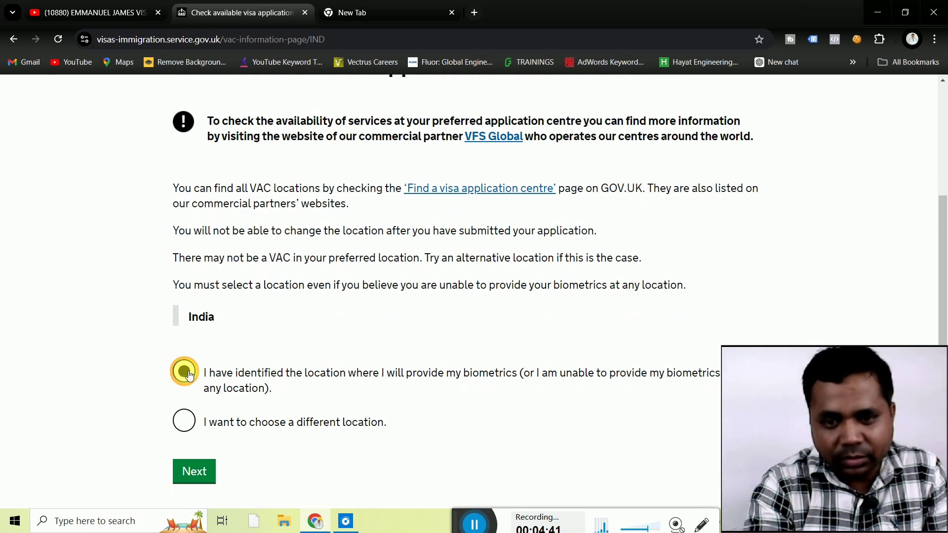
left_click(198, 473)
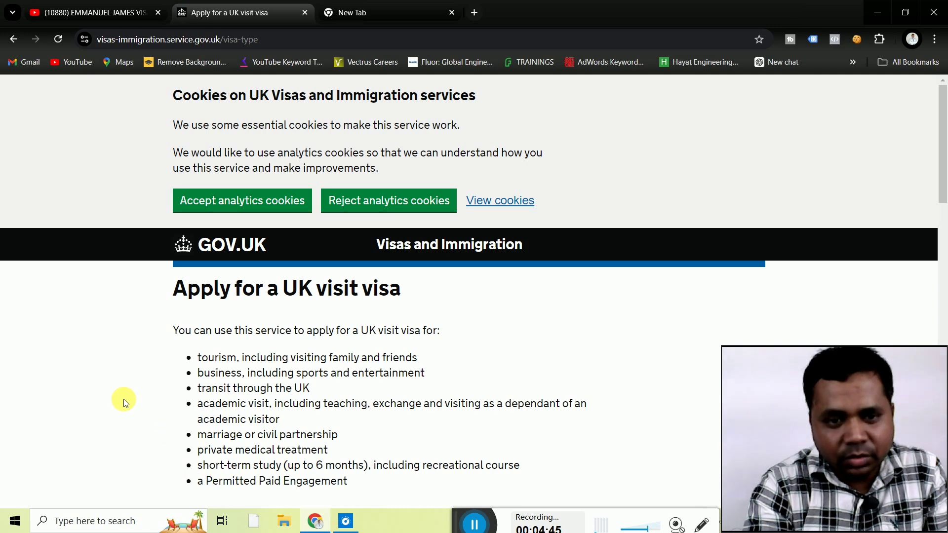
Read to the end of the 'Apply for a UK visit visa' page and choose 'Start now'.
scroll(123, 399, "down", 3)
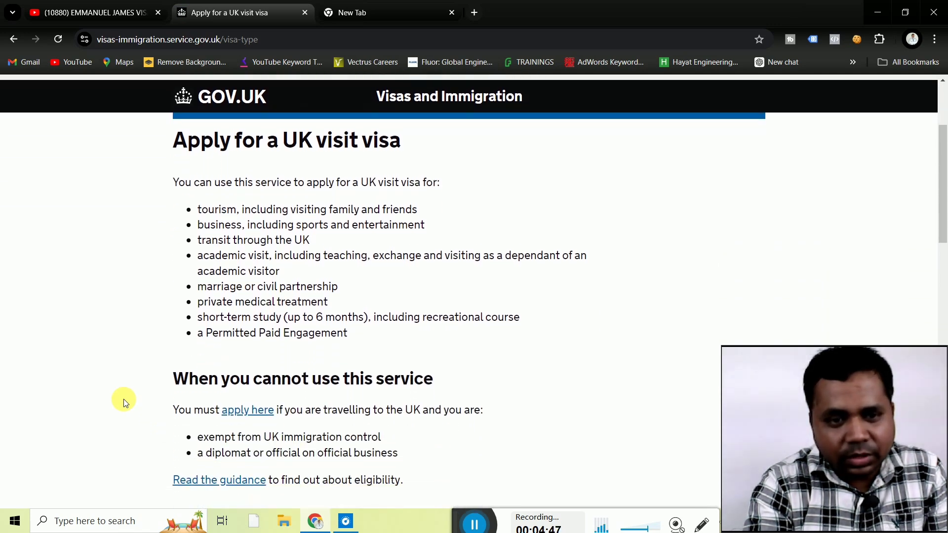
scroll(123, 399, "down", 1)
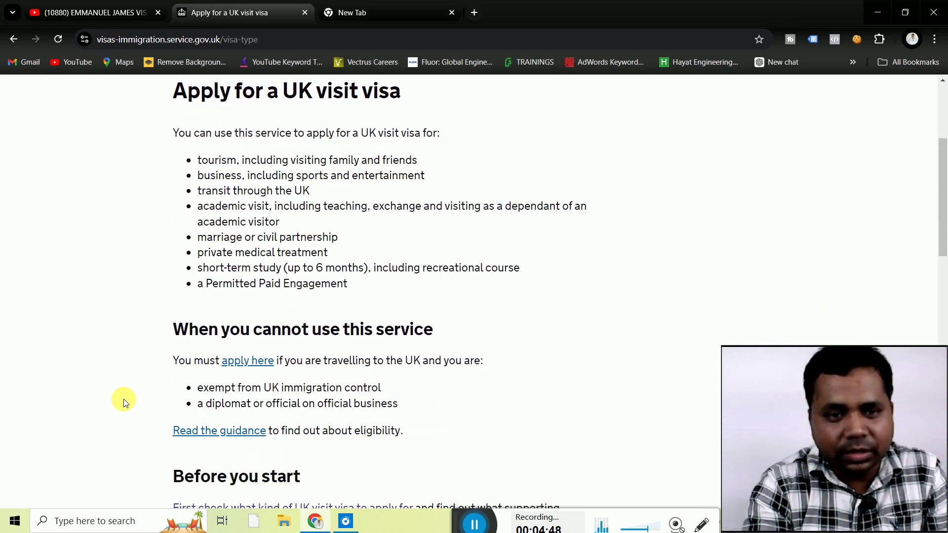
scroll(85, 336, "down", 4)
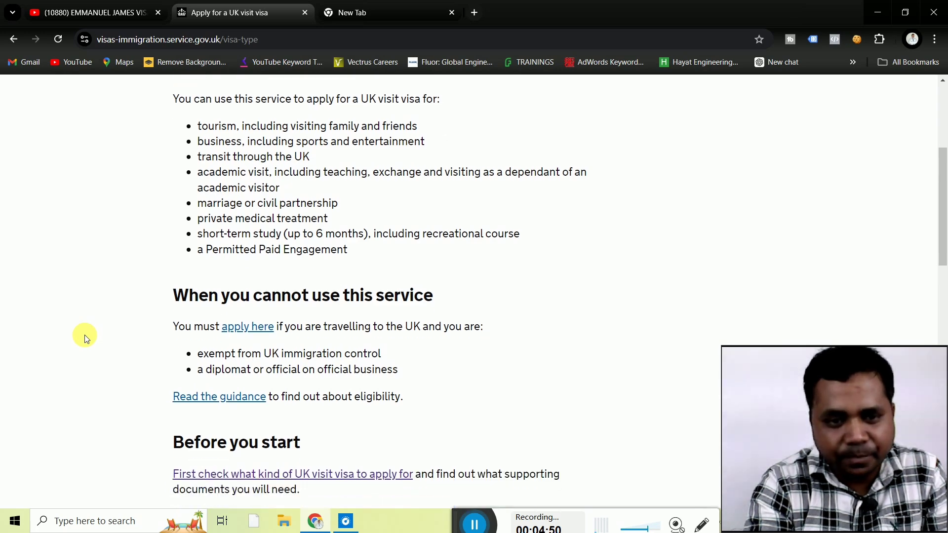
scroll(84, 335, "down", 2)
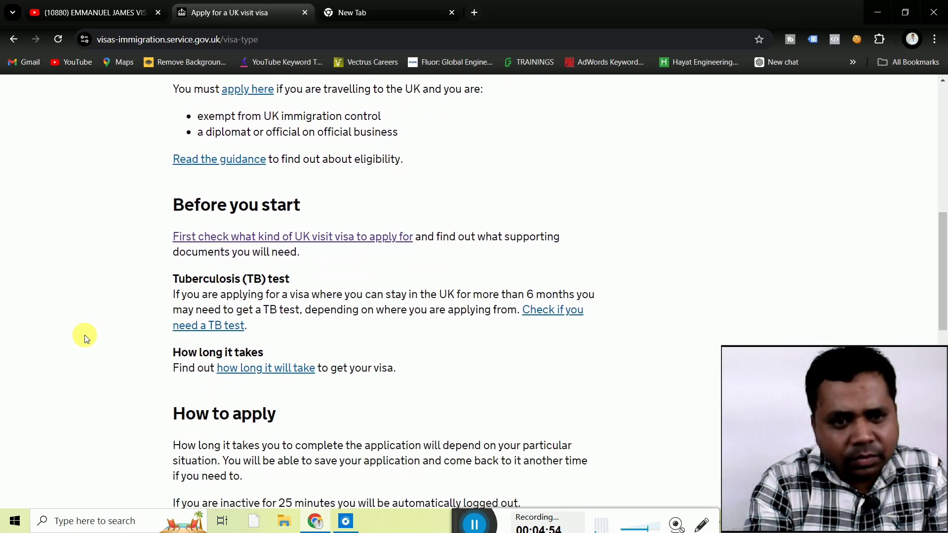
scroll(85, 335, "down", 3)
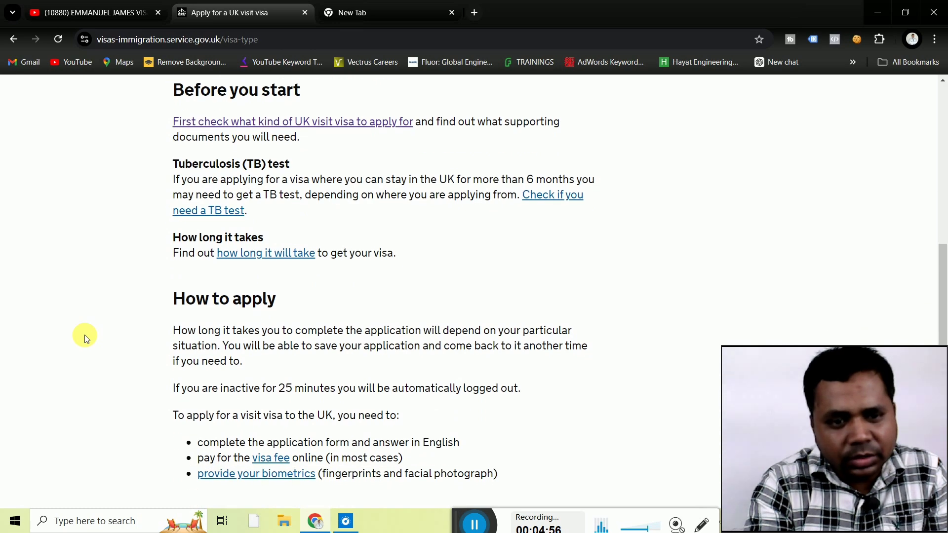
scroll(84, 335, "down", 8)
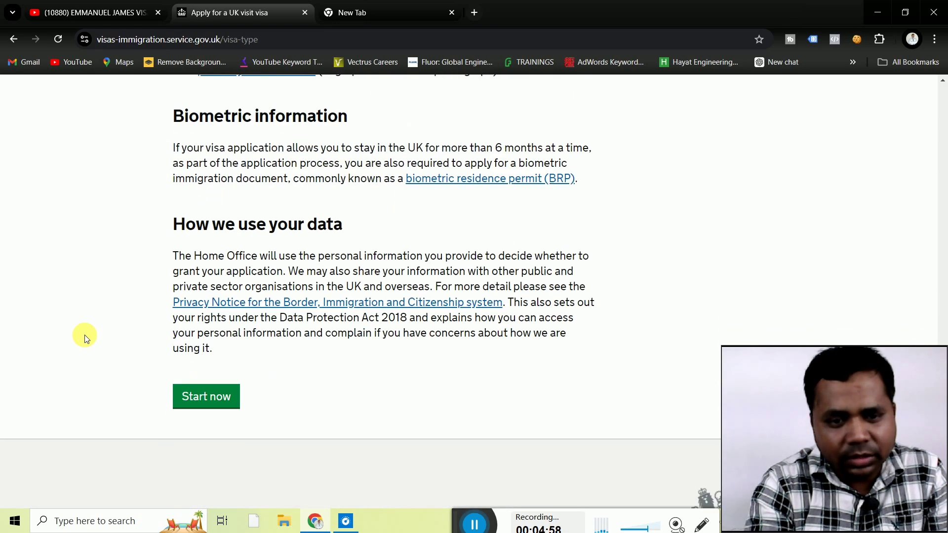
left_click(207, 374)
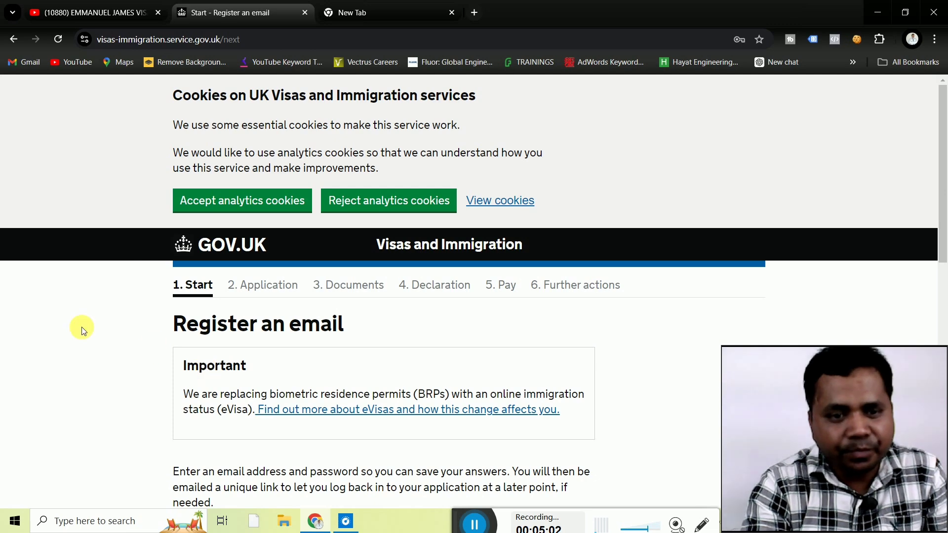
Fill in the contact email address from the browser's saved autofill entry.
scroll(79, 330, "down", 3)
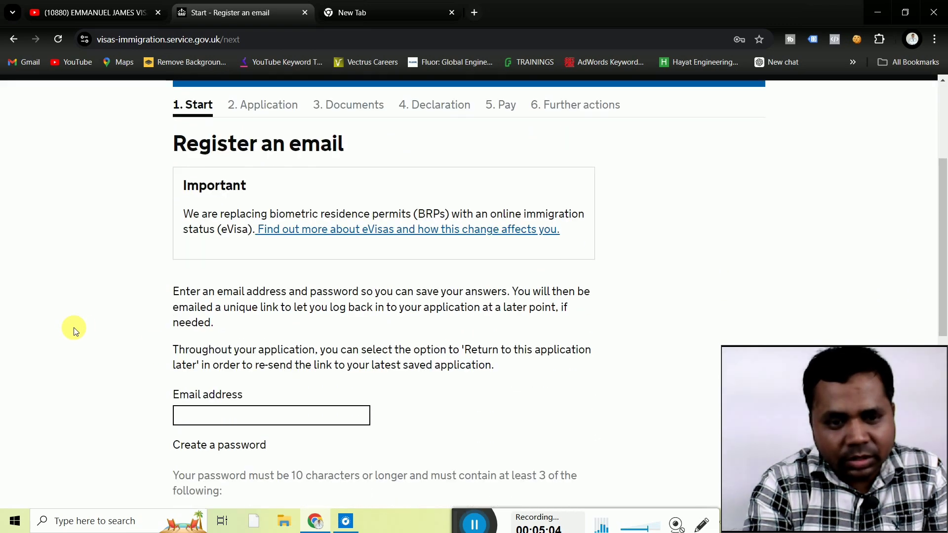
scroll(75, 331, "down", 3)
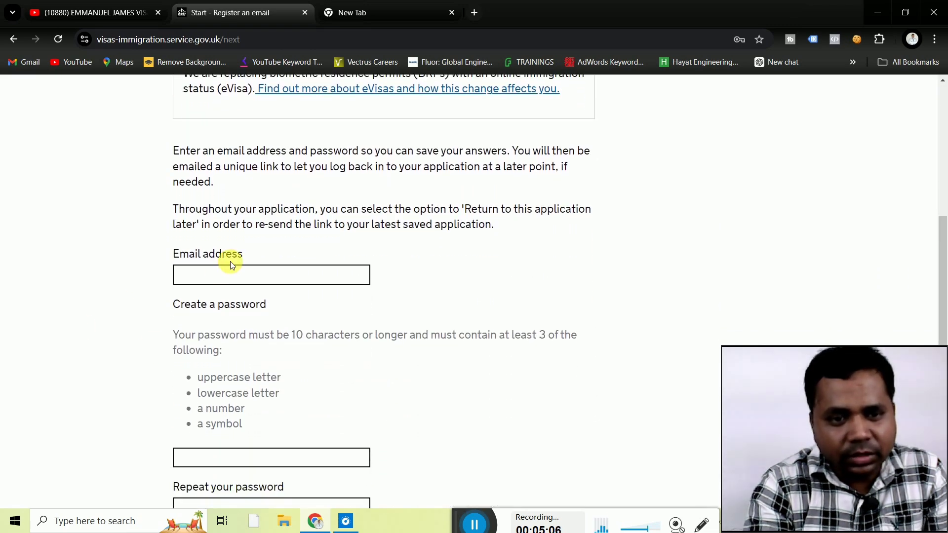
left_click(230, 276)
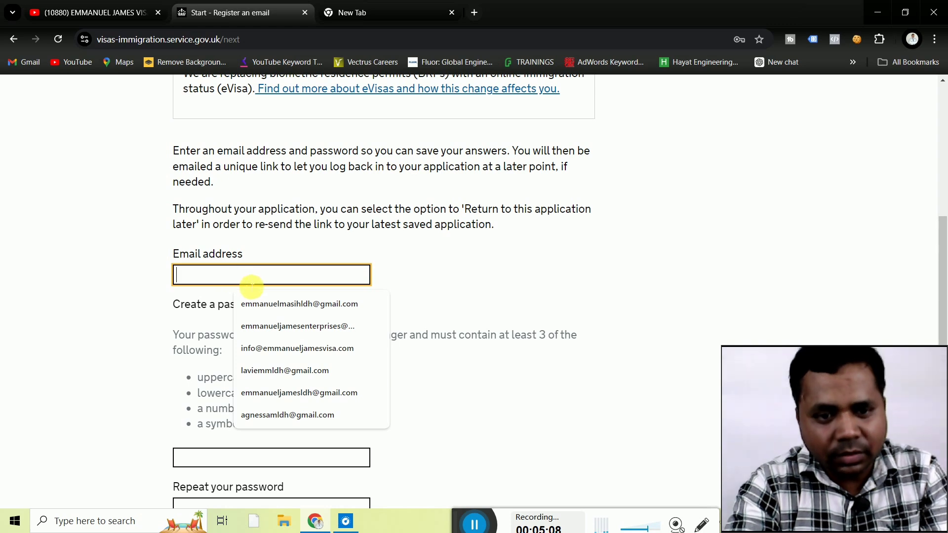
left_click(273, 328)
left_click(105, 313)
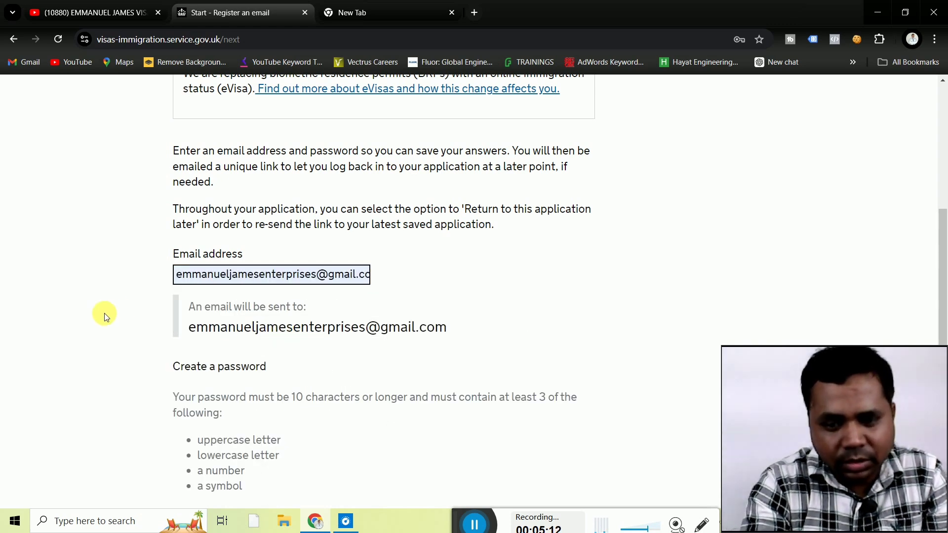
Enter the account password in both password fields and submit the registration.
scroll(105, 313, "down", 1)
scroll(104, 313, "down", 1)
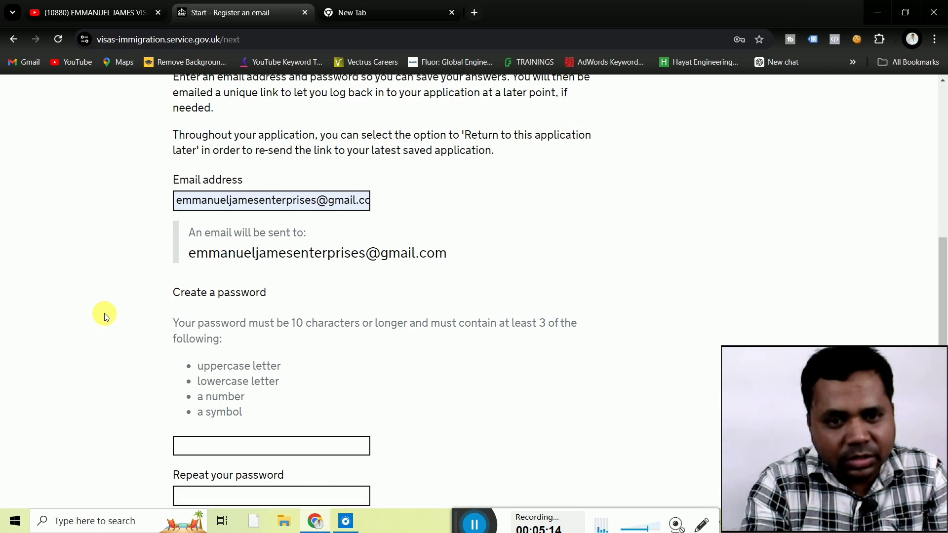
scroll(105, 313, "down", 1)
scroll(105, 316, "down", 3)
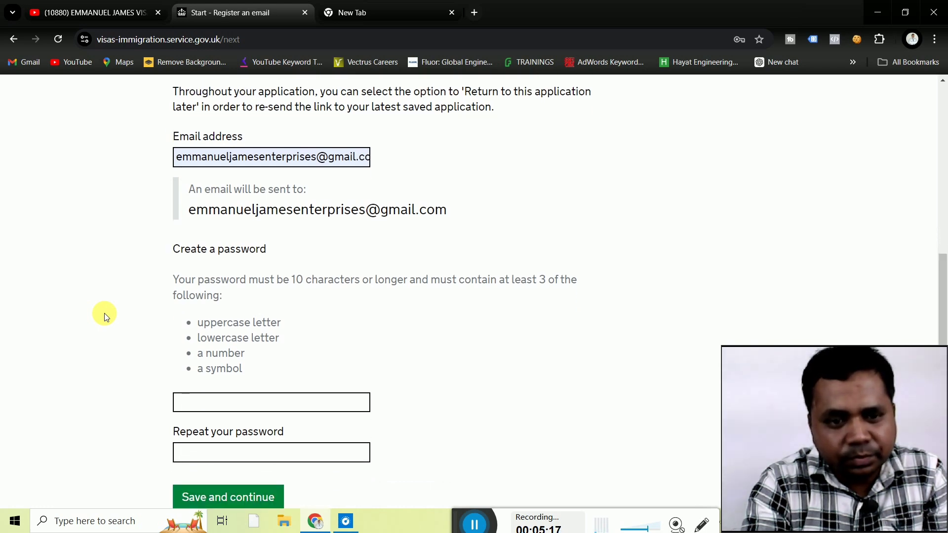
left_click(209, 350)
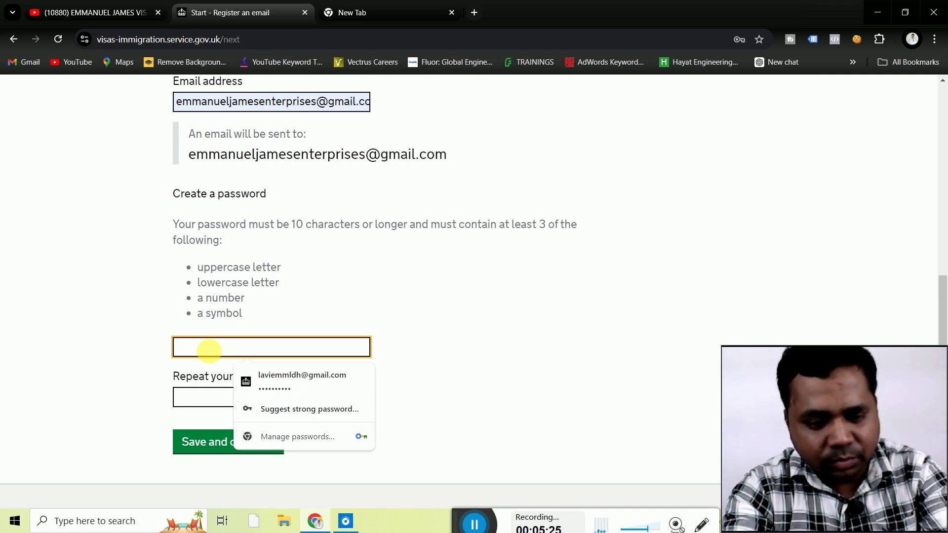
type("***")
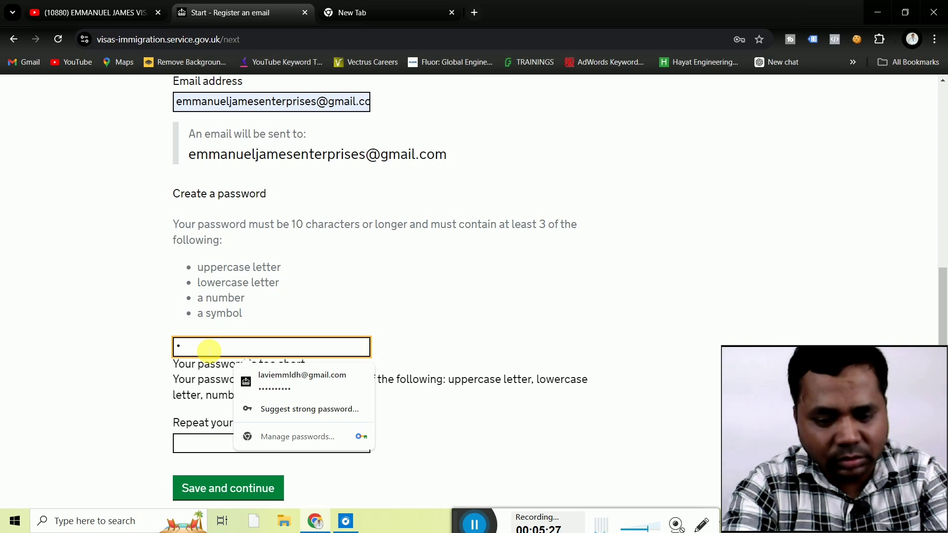
type("*****")
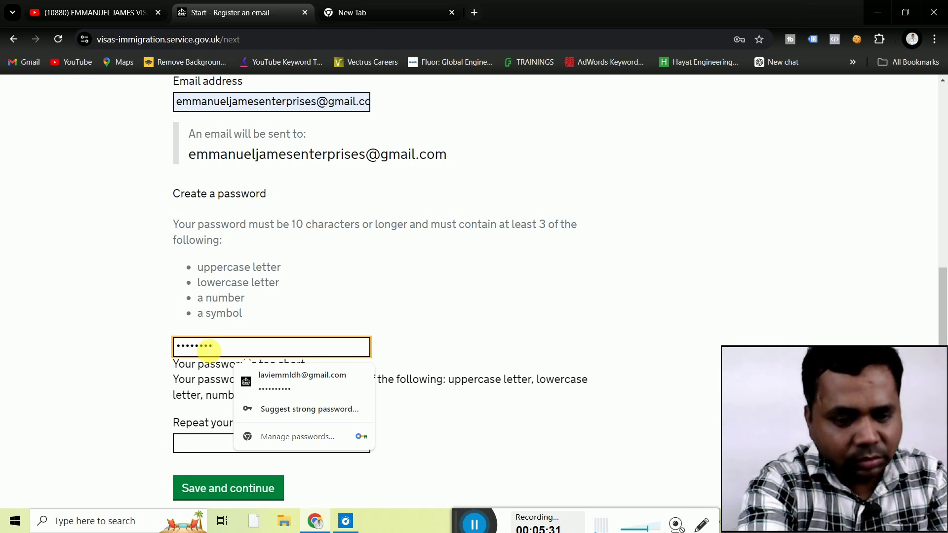
type("*")
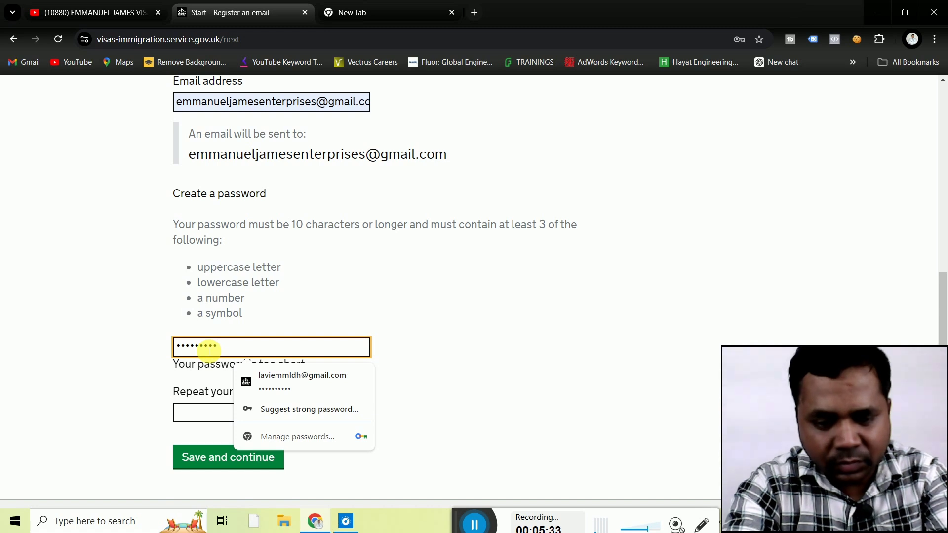
type("**")
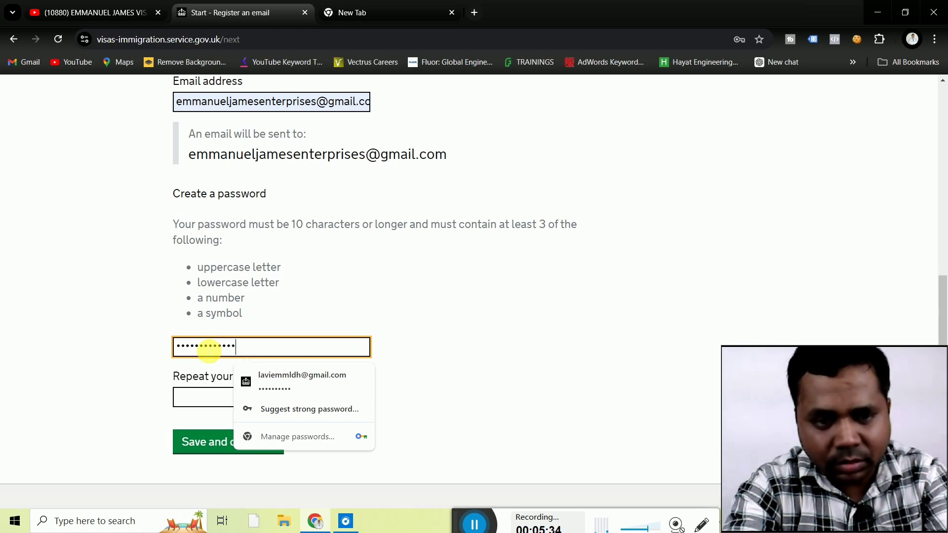
left_click(199, 398)
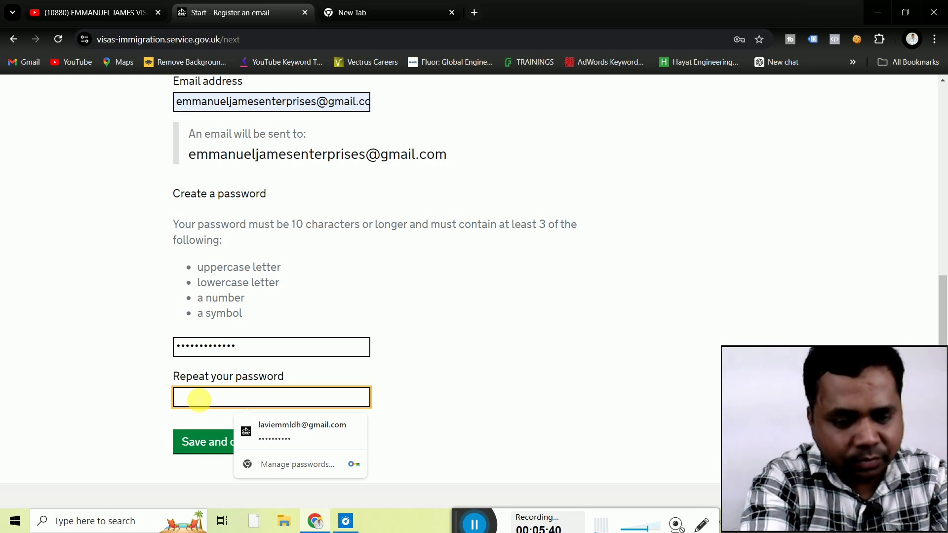
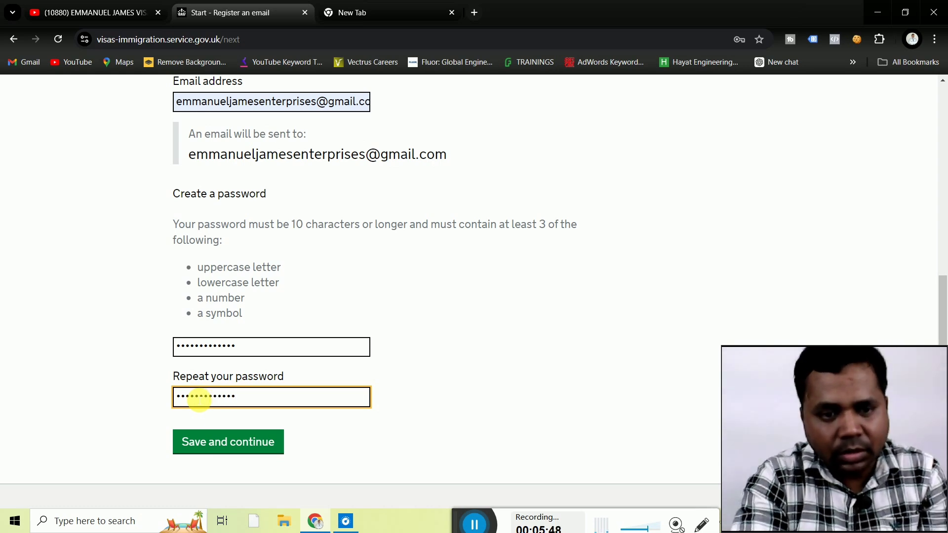
left_click(211, 441)
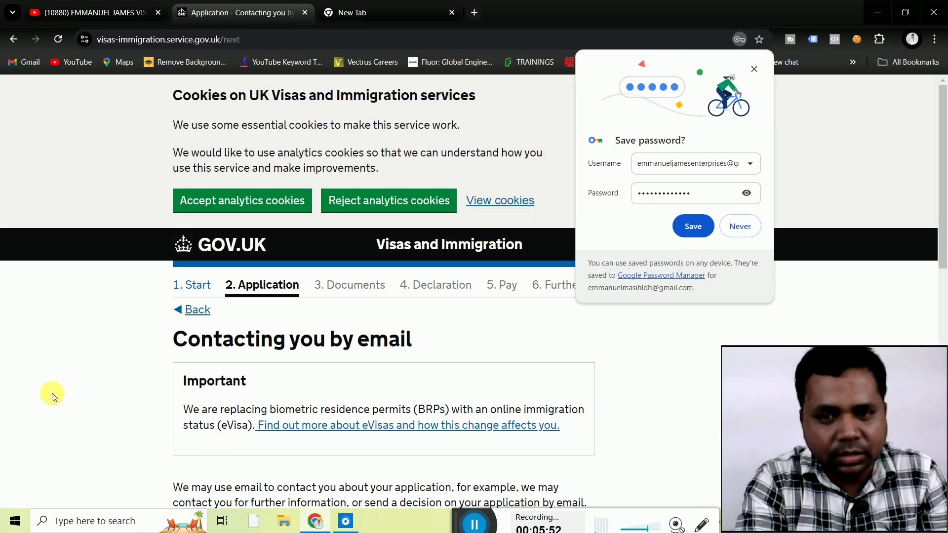
Save the password in Chrome and confirm the email address belongs to you.
left_click(696, 227)
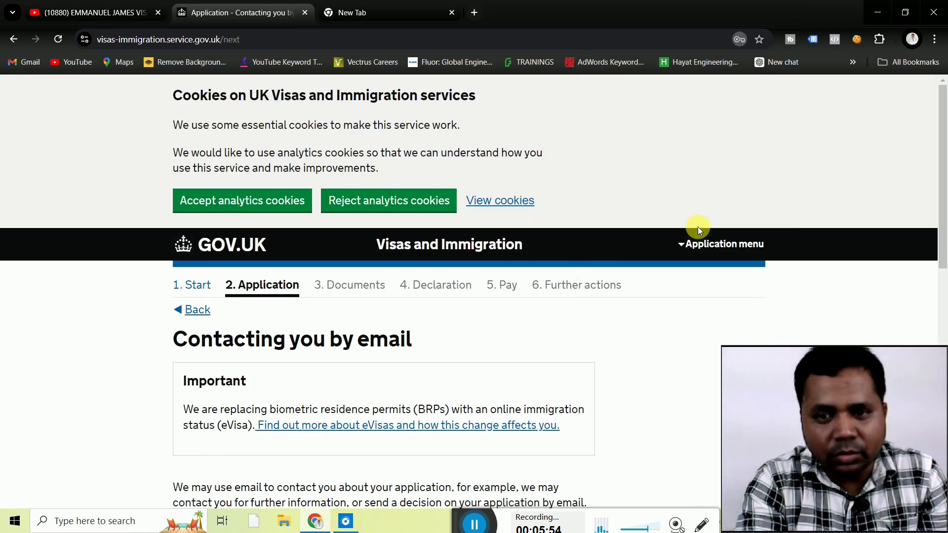
scroll(122, 366, "down", 1)
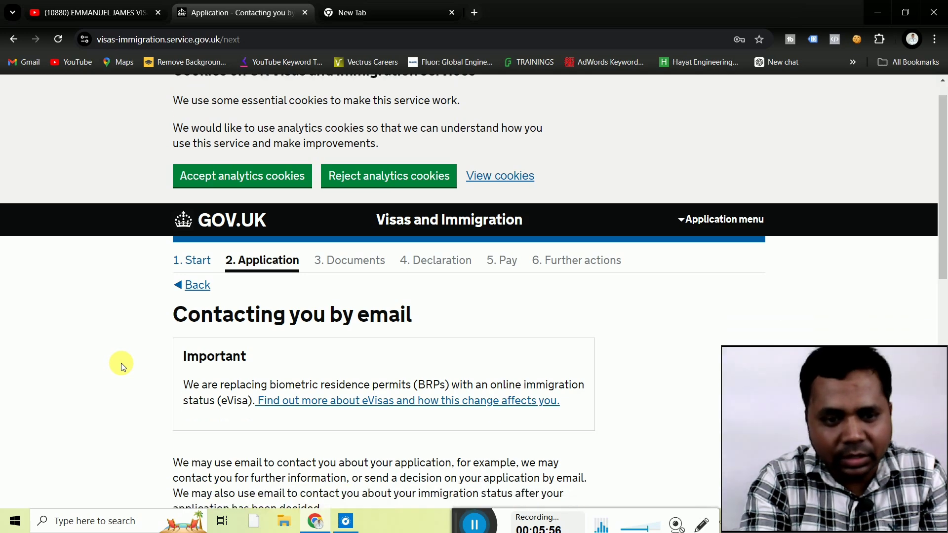
scroll(122, 367, "down", 4)
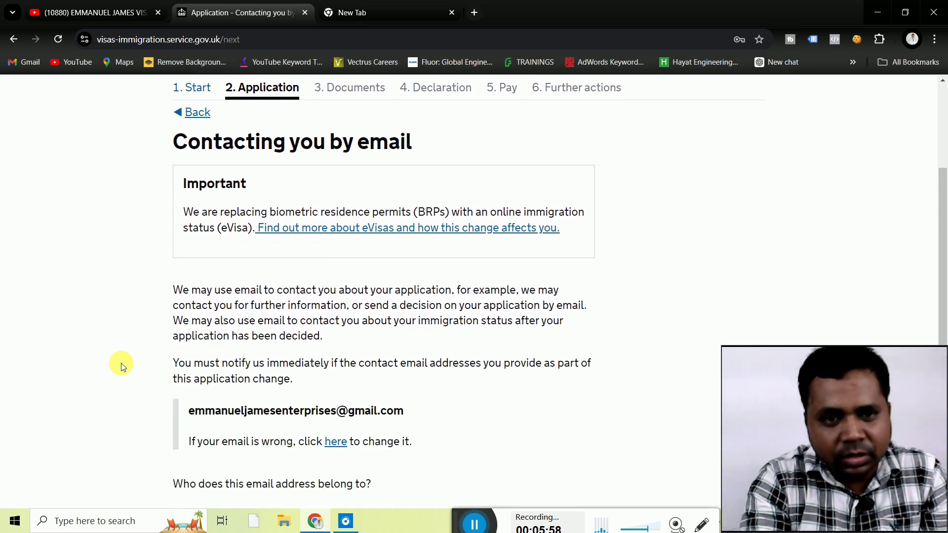
scroll(123, 367, "down", 2)
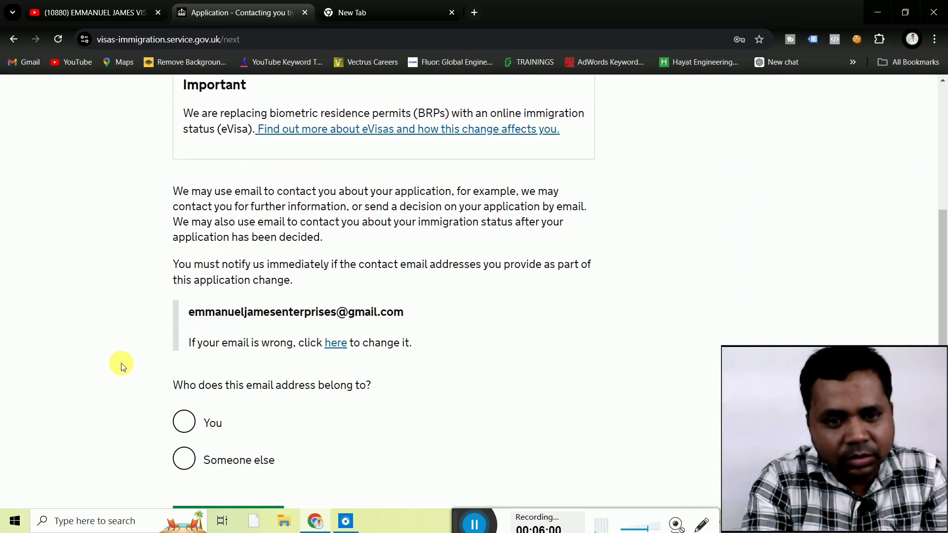
scroll(123, 366, "up", 4)
scroll(122, 367, "down", 2)
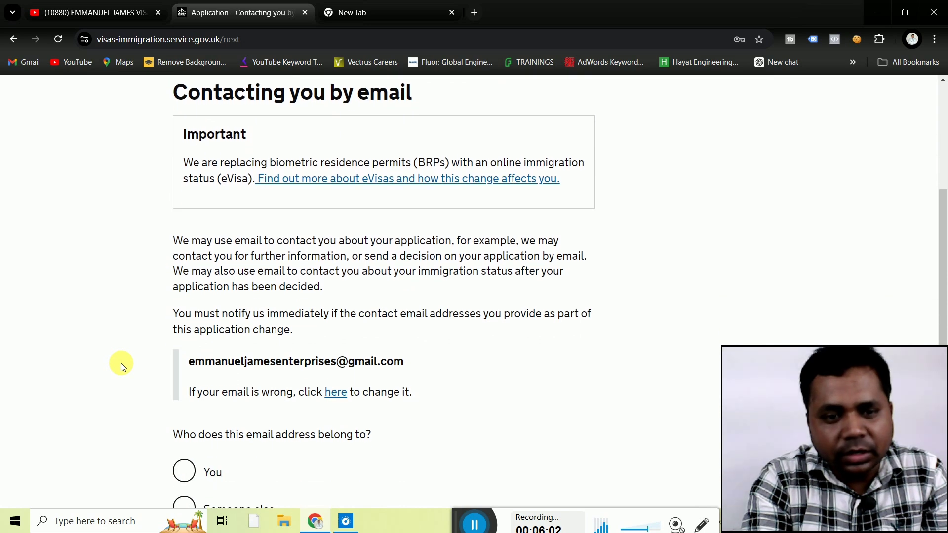
scroll(123, 367, "down", 2)
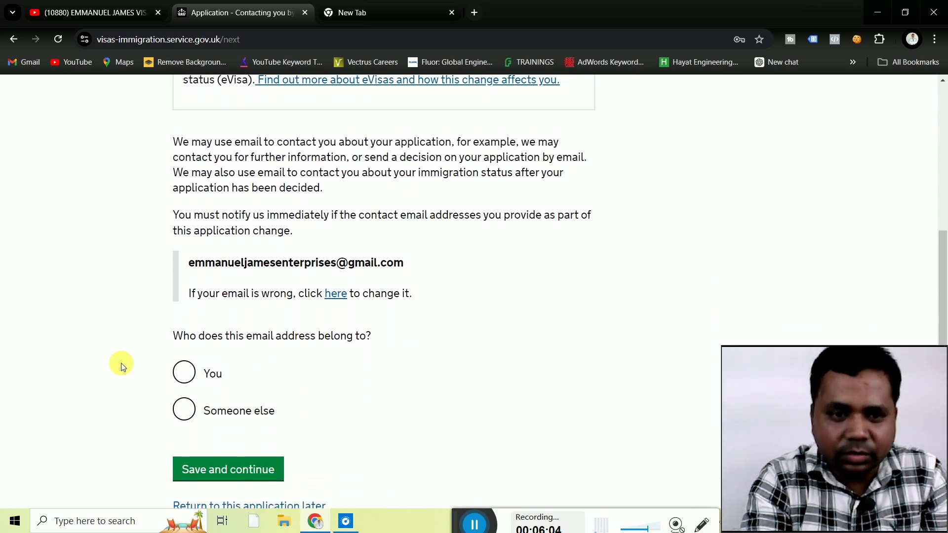
scroll(123, 366, "down", 1)
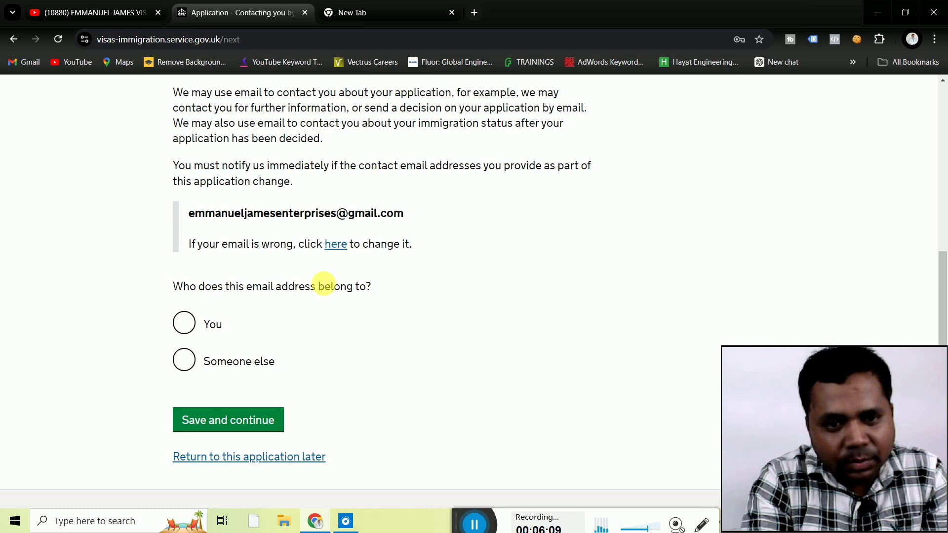
left_click(191, 324)
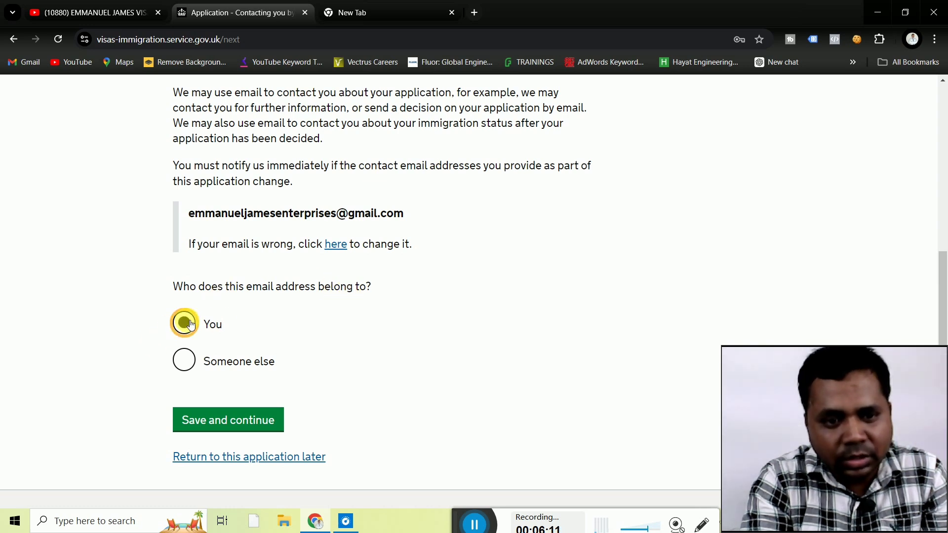
left_click(225, 423)
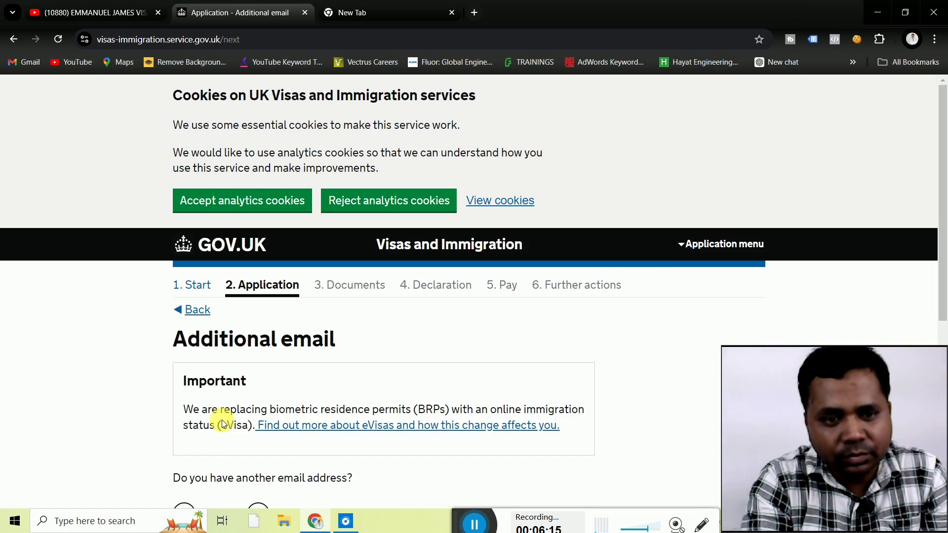
Answer No to having another email address and save.
scroll(109, 381, "down", 2)
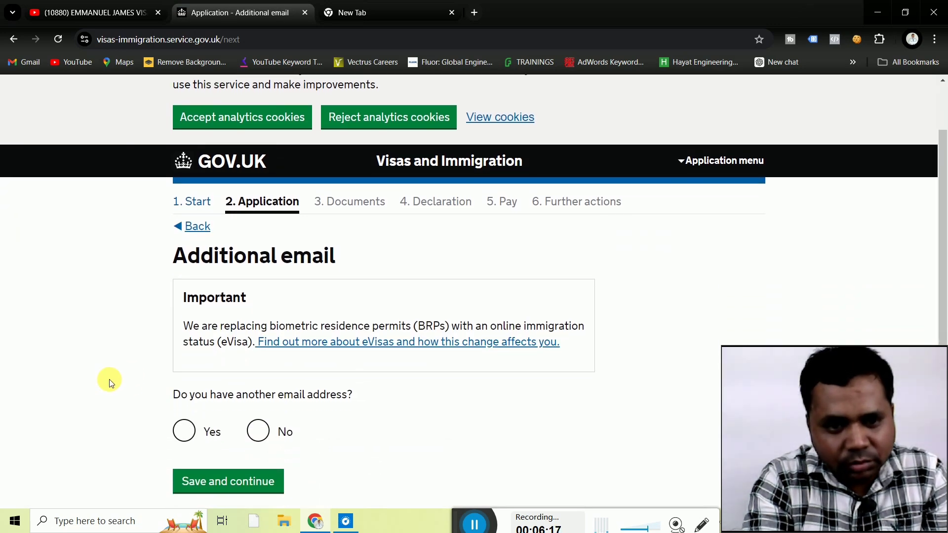
scroll(109, 384, "down", 2)
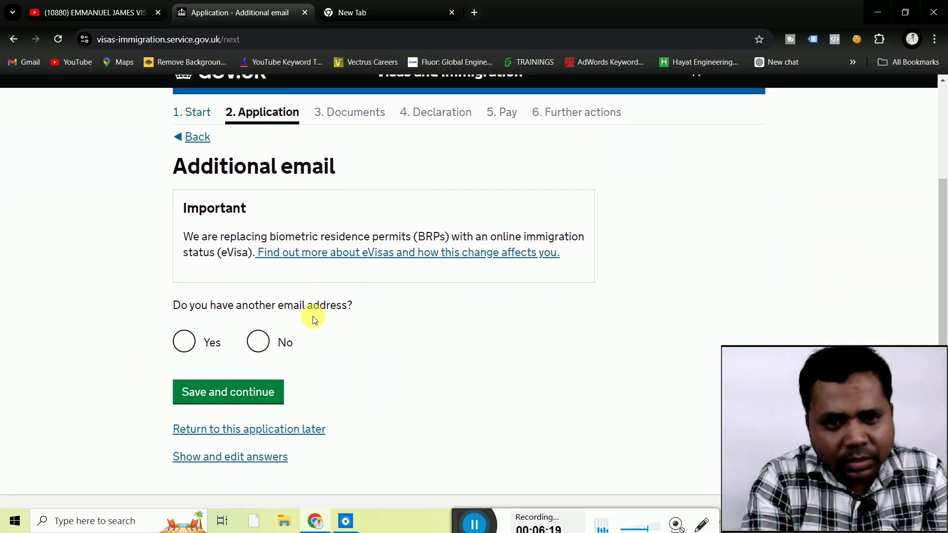
left_click(268, 346)
left_click(227, 393)
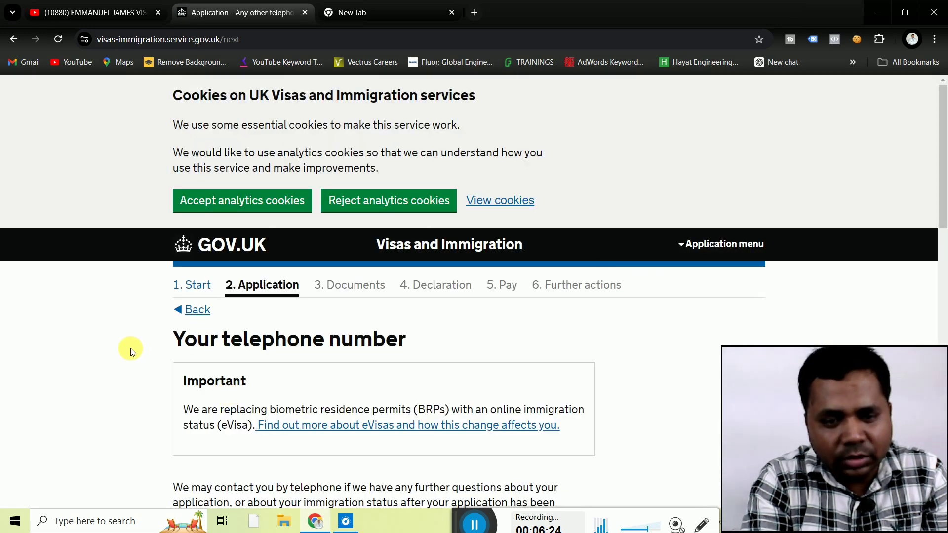
Enter the phone number as a home number for use outside the UK, and save.
scroll(132, 352, "down", 3)
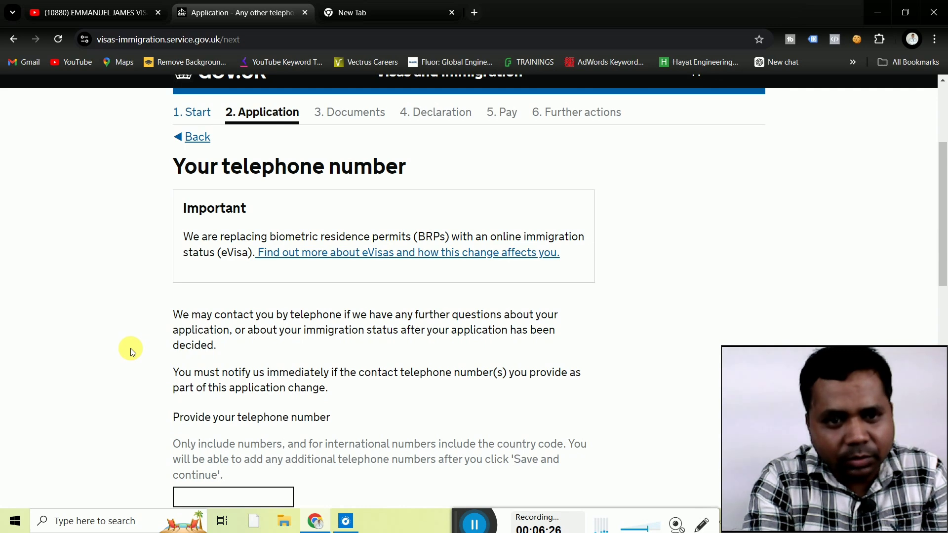
scroll(131, 351, "down", 1)
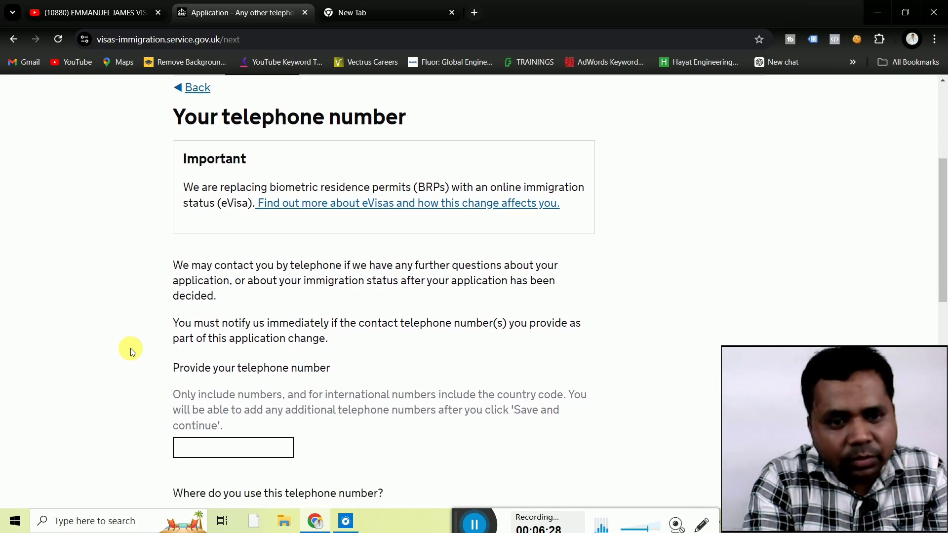
scroll(130, 348, "down", 1)
scroll(130, 348, "down", 1)
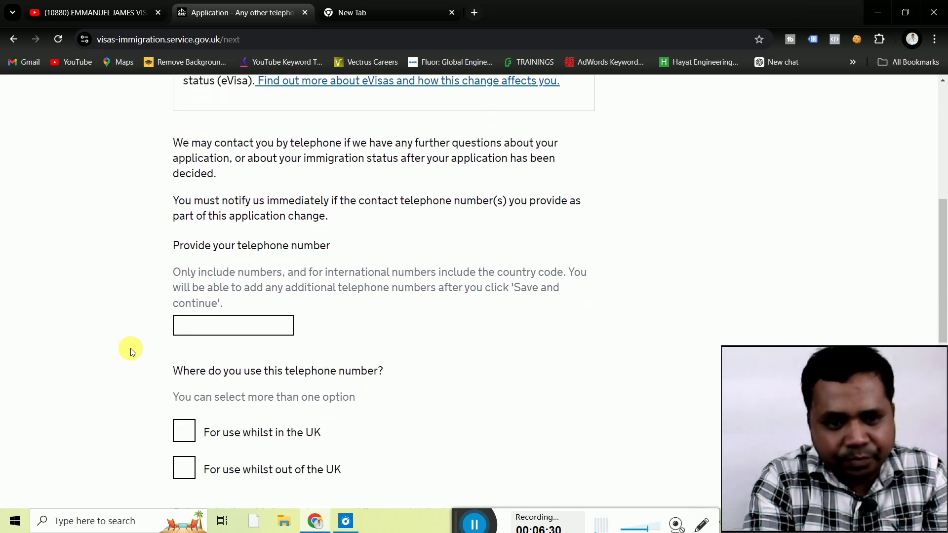
scroll(131, 348, "down", 1)
left_click(232, 280)
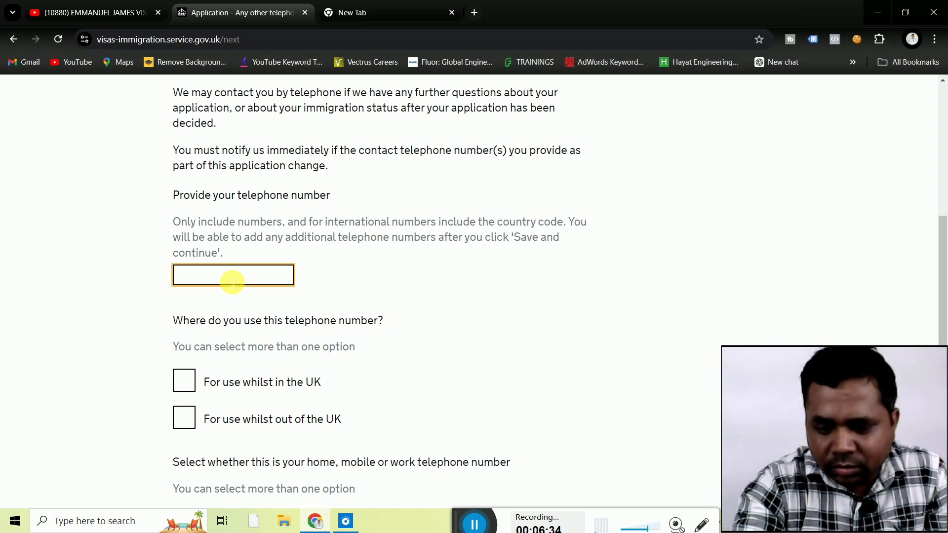
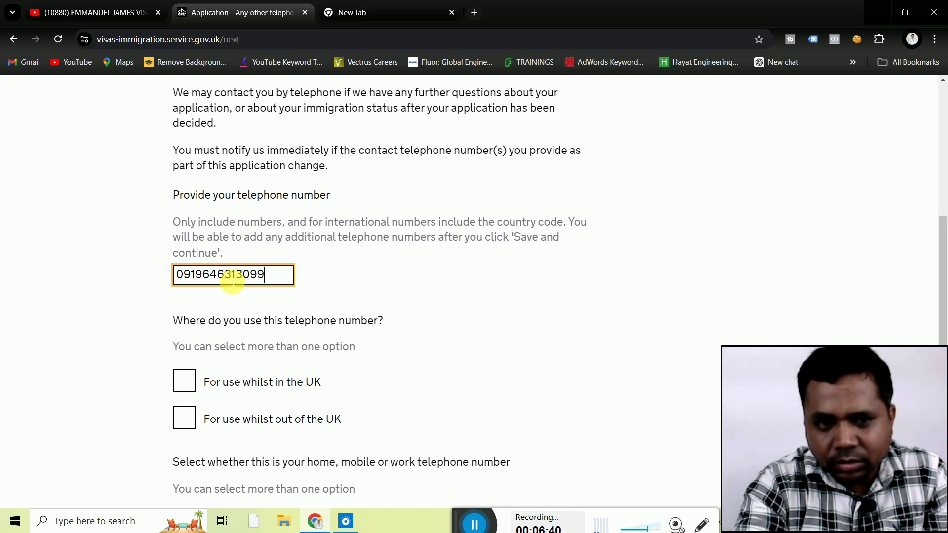
left_click(115, 298)
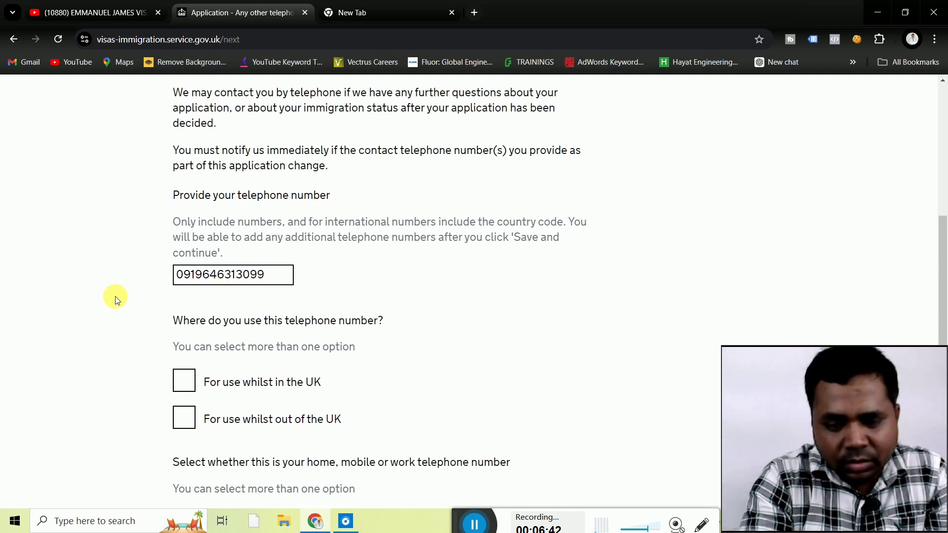
scroll(115, 296, "down", 2)
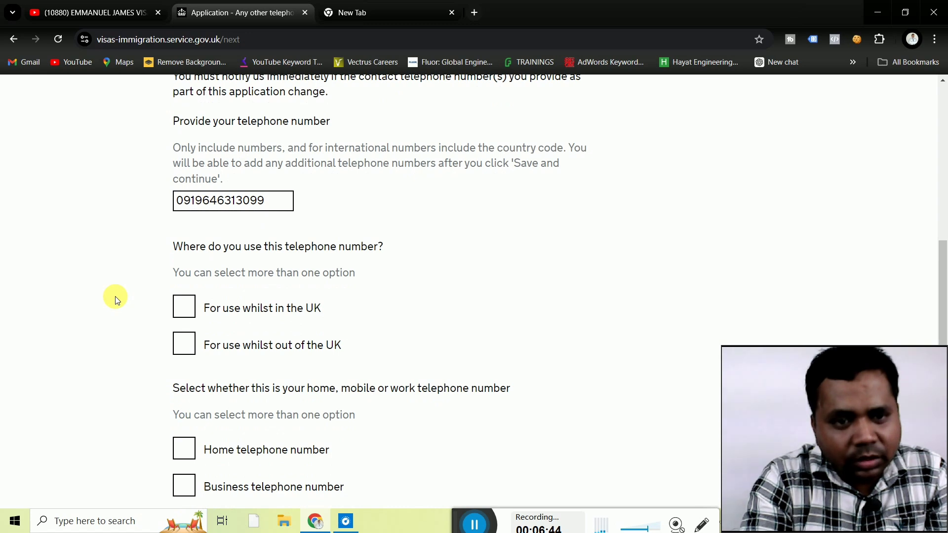
scroll(114, 296, "down", 1)
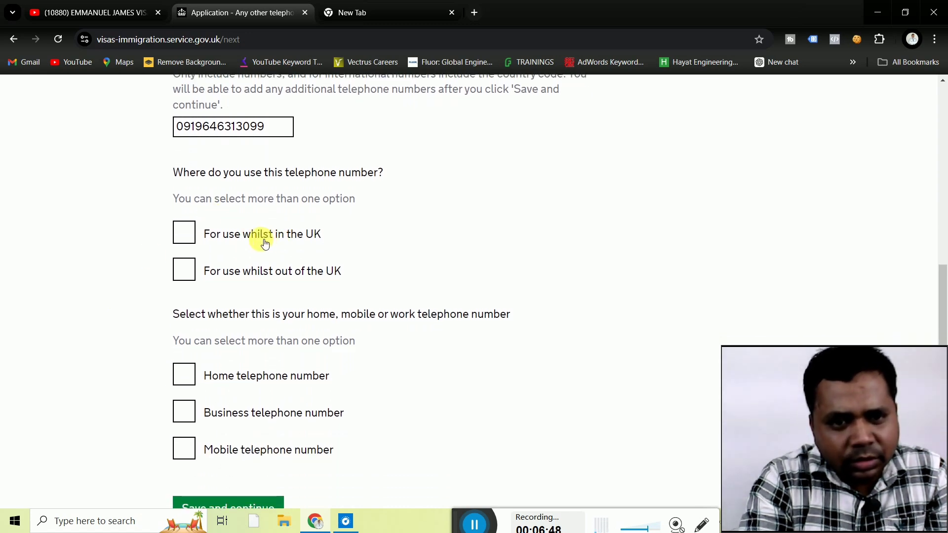
left_click(189, 273)
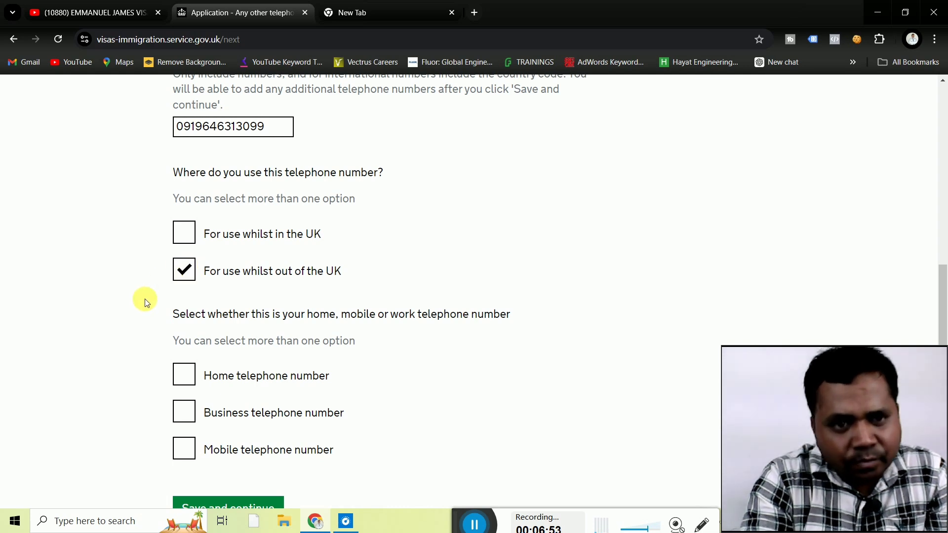
scroll(145, 302, "down", 2)
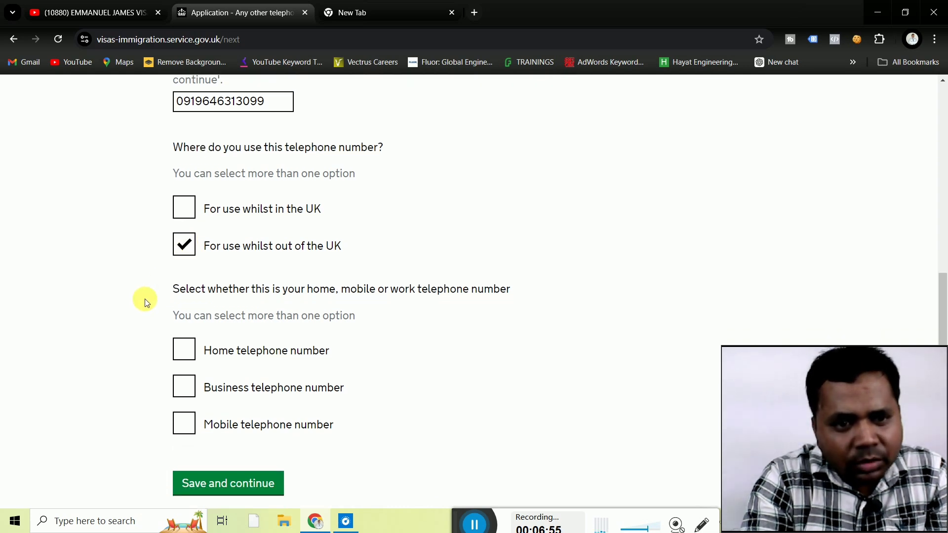
scroll(145, 299, "down", 1)
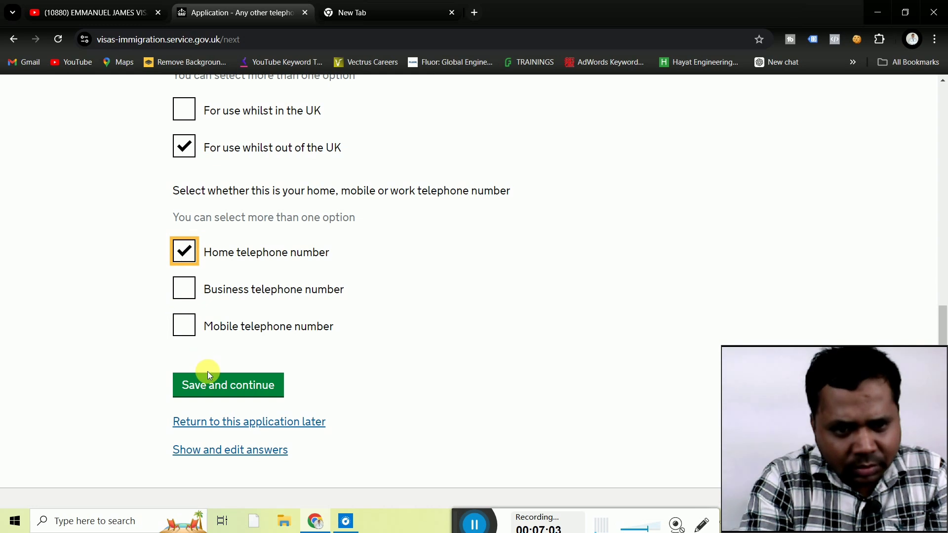
left_click(217, 385)
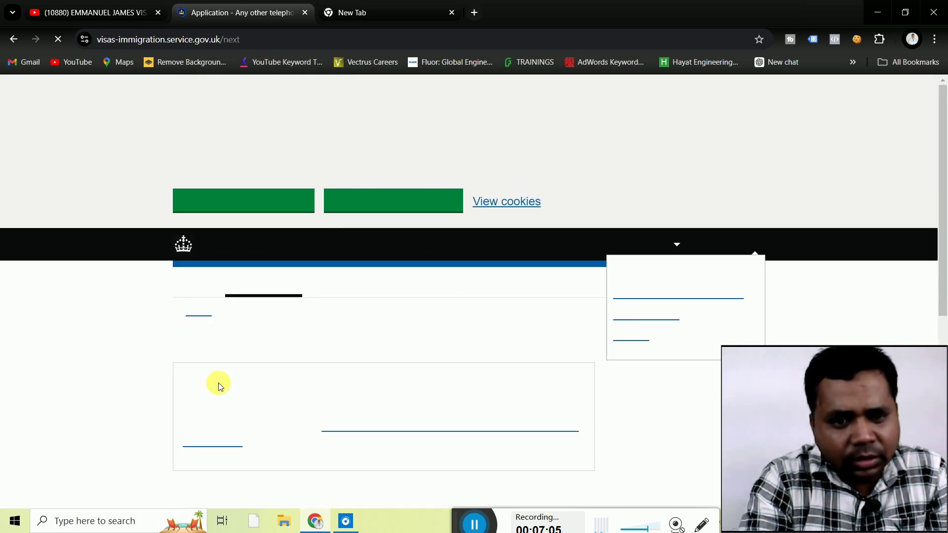
Answer No to having any other telephone numbers.
scroll(65, 355, "down", 4)
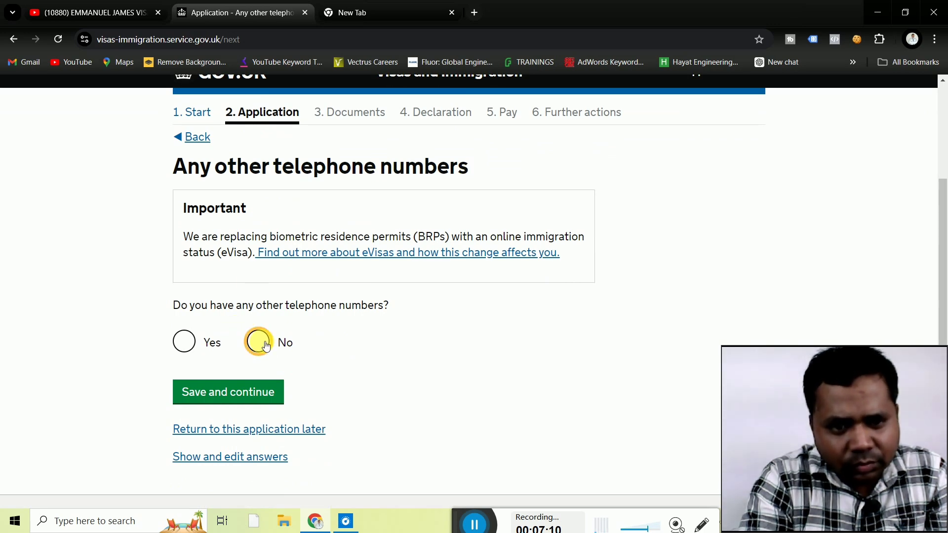
left_click(266, 345)
left_click(222, 392)
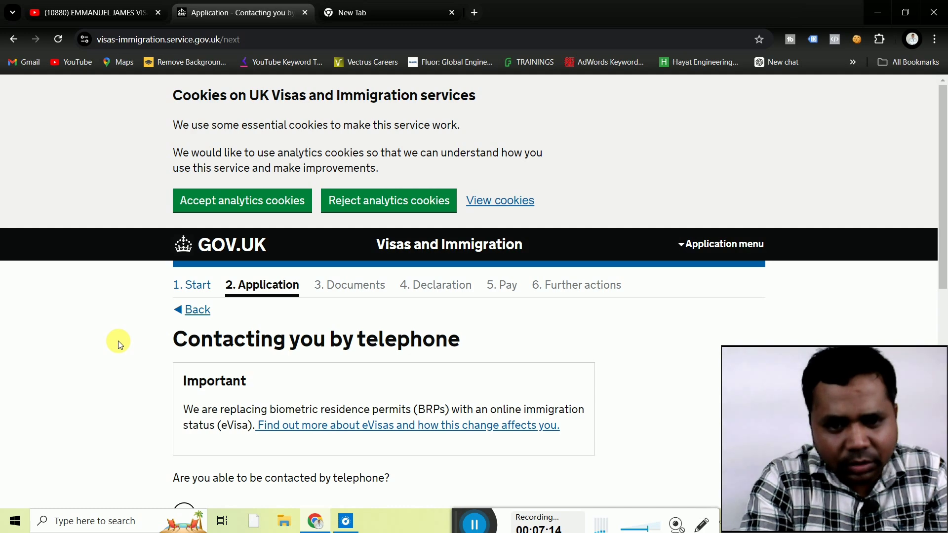
Set the contact preference to both telephone call and SMS and save.
scroll(118, 340, "down", 2)
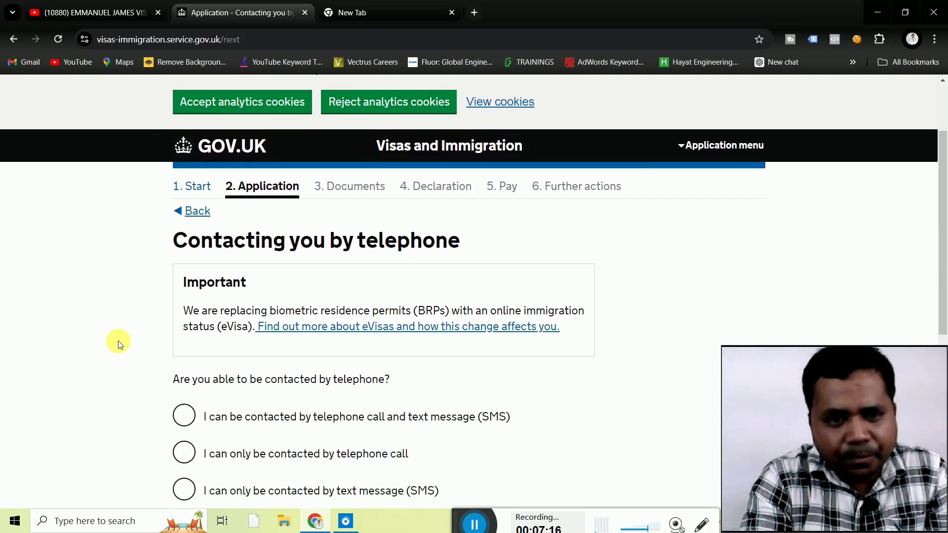
scroll(117, 341, "down", 1)
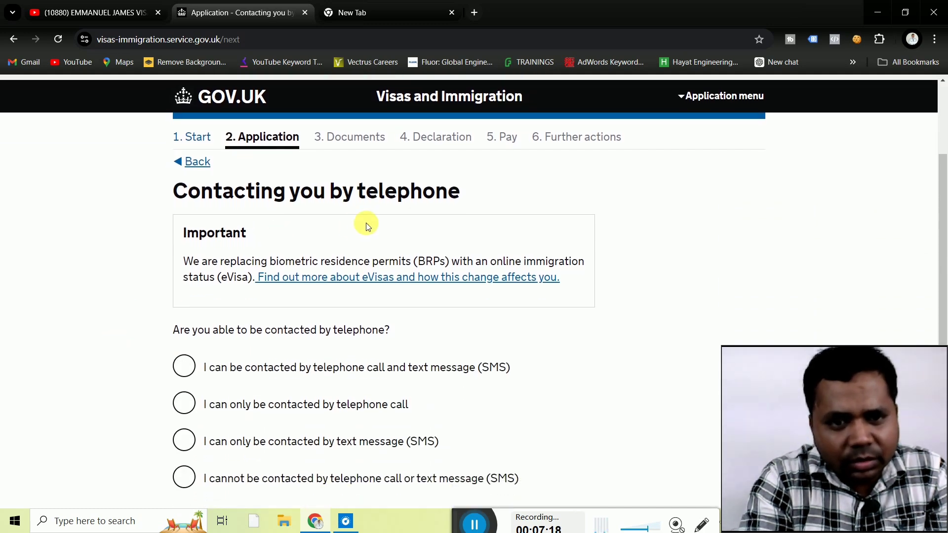
scroll(119, 363, "down", 1)
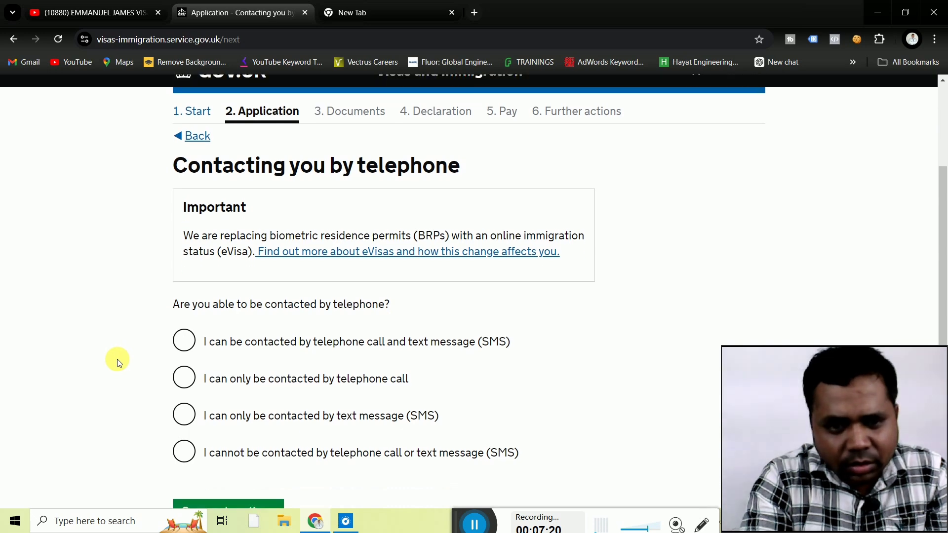
scroll(118, 363, "down", 1)
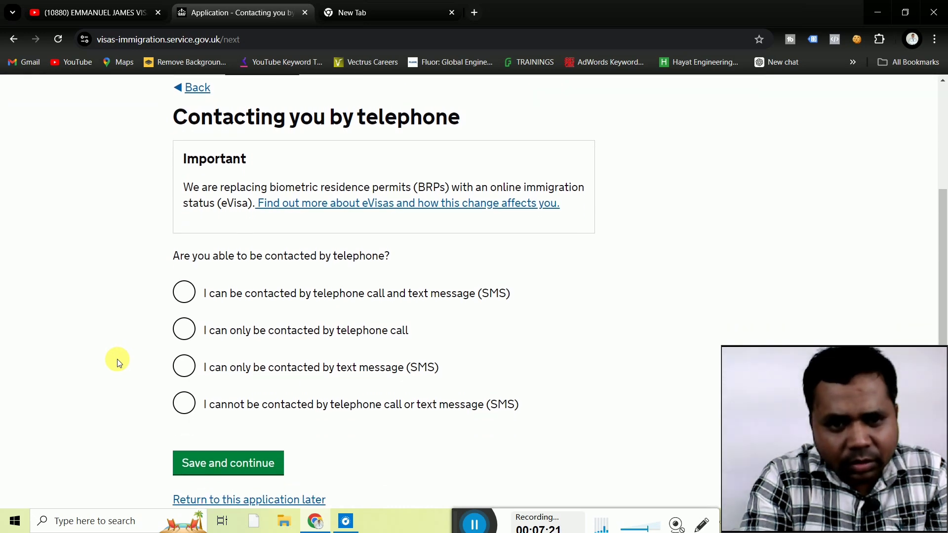
left_click(186, 299)
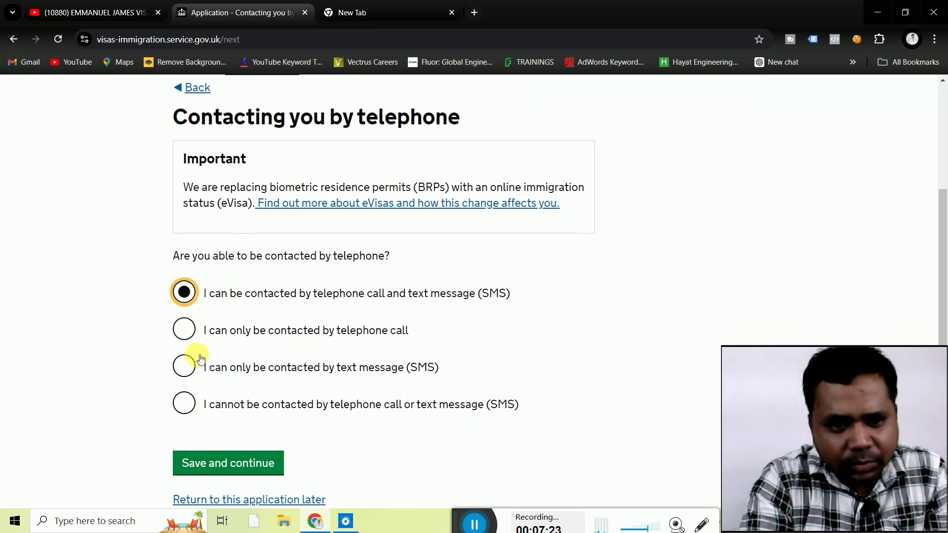
left_click(219, 462)
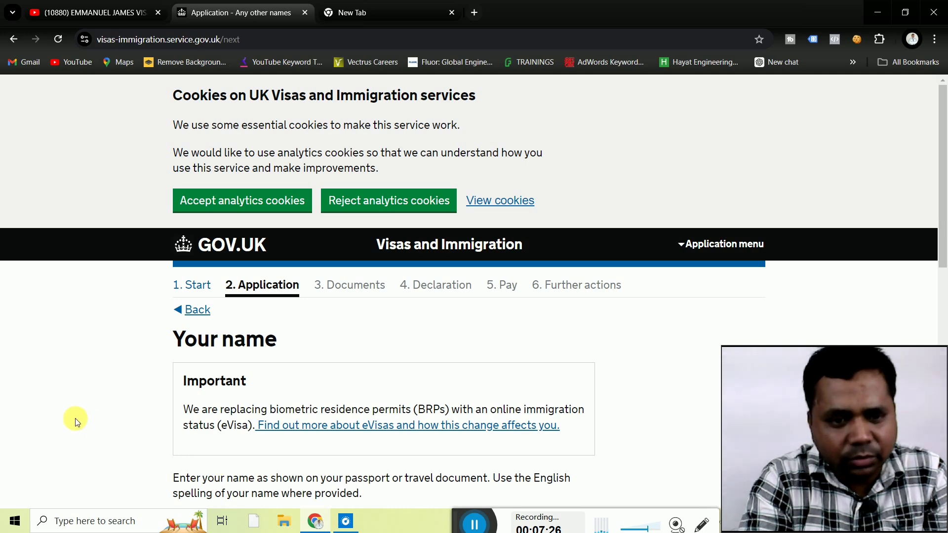
Fill in the applicant's given name and family name and save them.
scroll(77, 421, "down", 3)
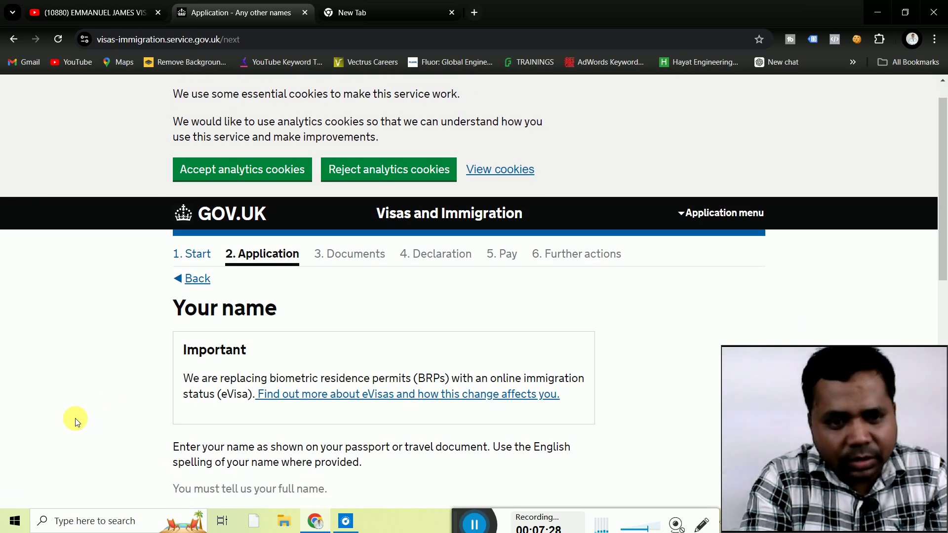
scroll(75, 419, "down", 4)
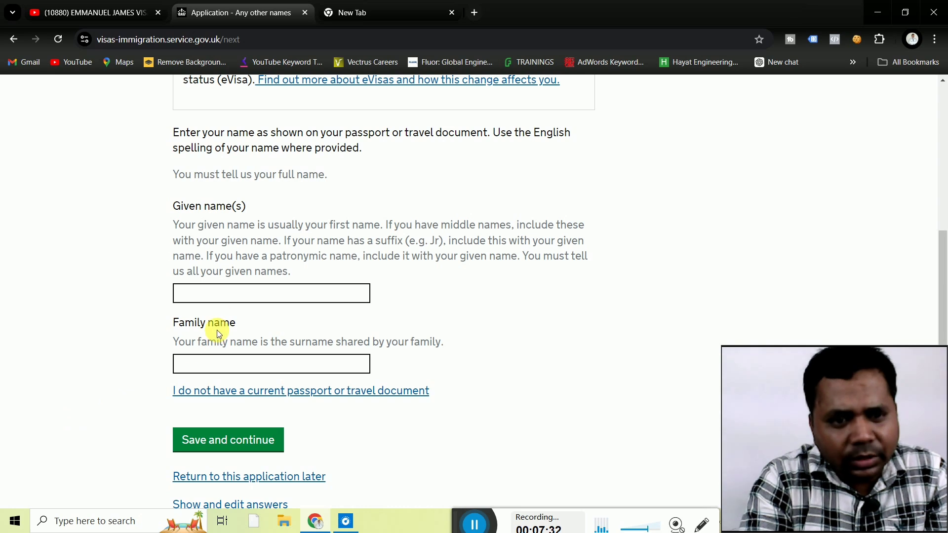
left_click(225, 298)
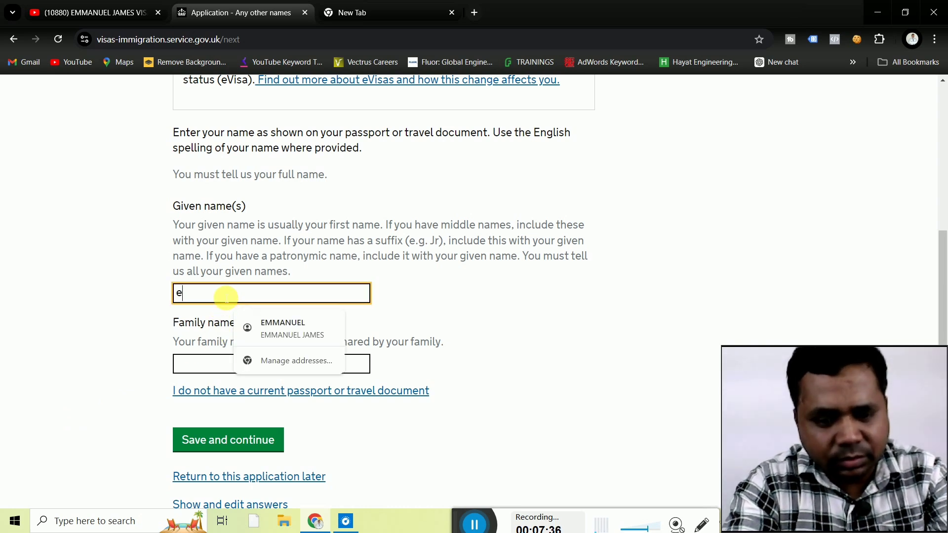
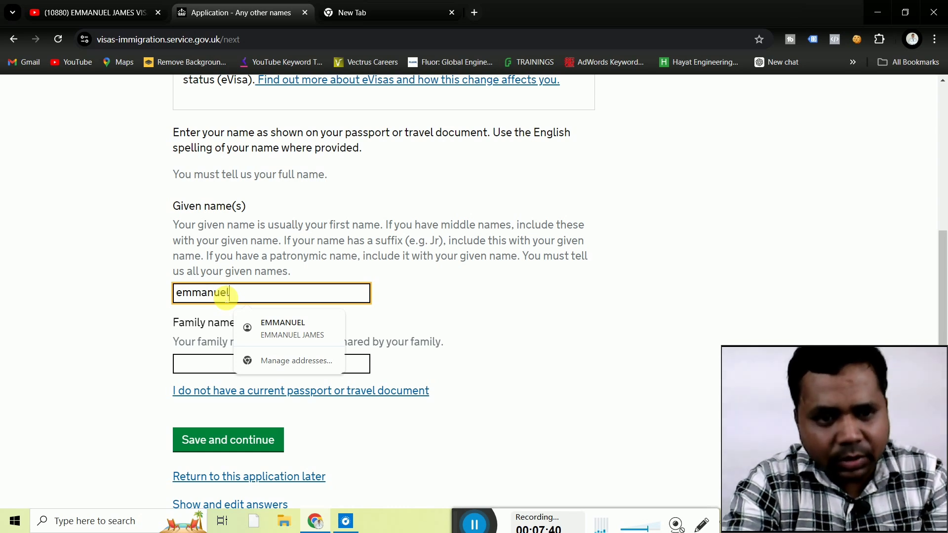
left_click(209, 373)
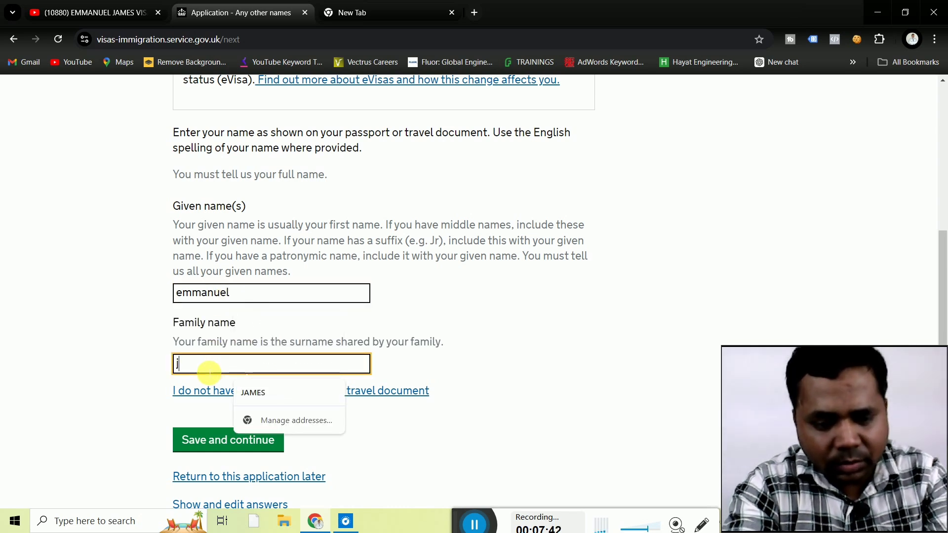
left_click(124, 378)
scroll(123, 379, "down", 1)
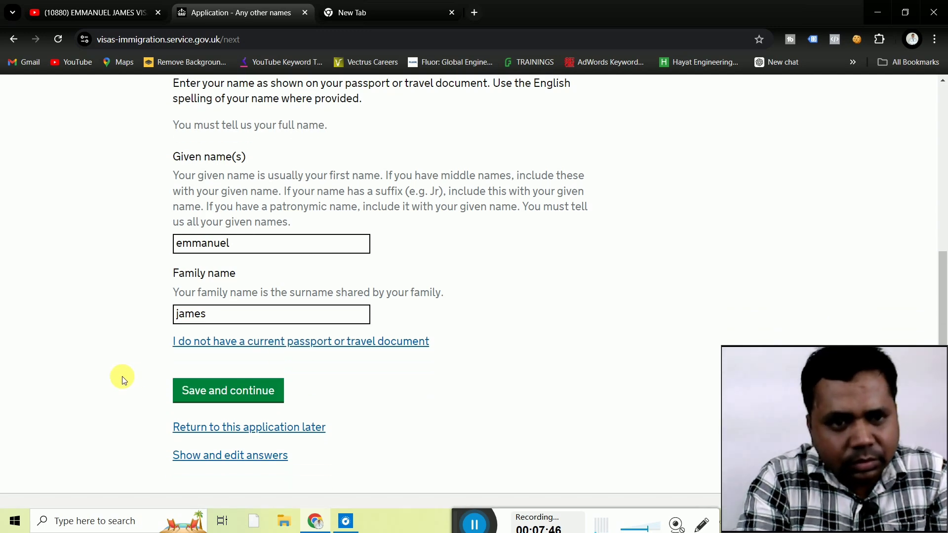
left_click(225, 390)
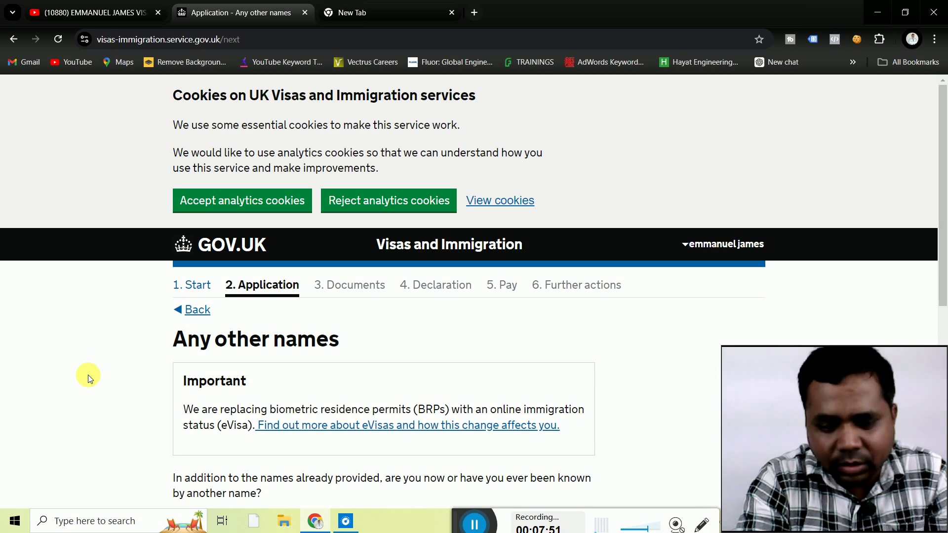
Answer No to ever being known by another name and save.
scroll(88, 375, "down", 3)
scroll(88, 375, "down", 2)
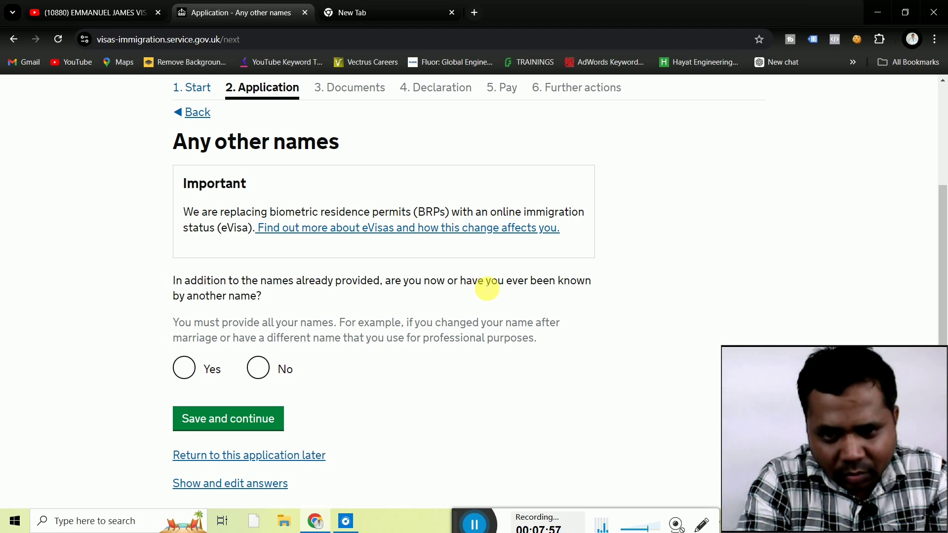
left_click(259, 363)
left_click(220, 419)
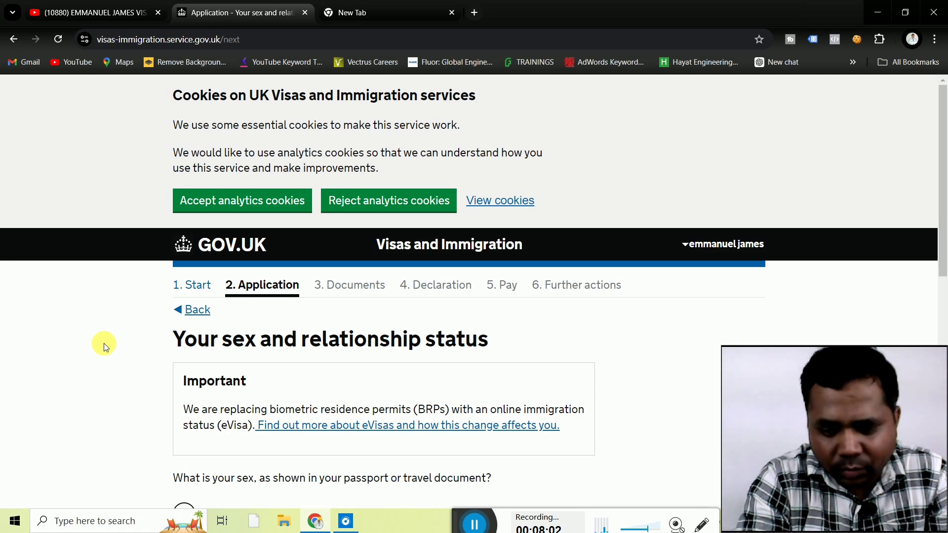
Choose Male and 'Married or a civil partner' (replacing Single), then save and continue.
scroll(105, 346, "down", 4)
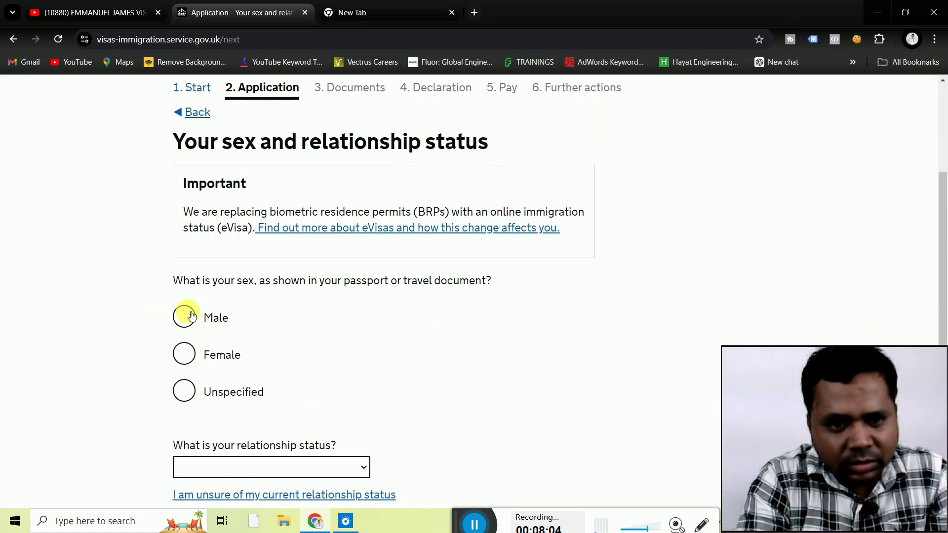
left_click(185, 317)
left_click(102, 359)
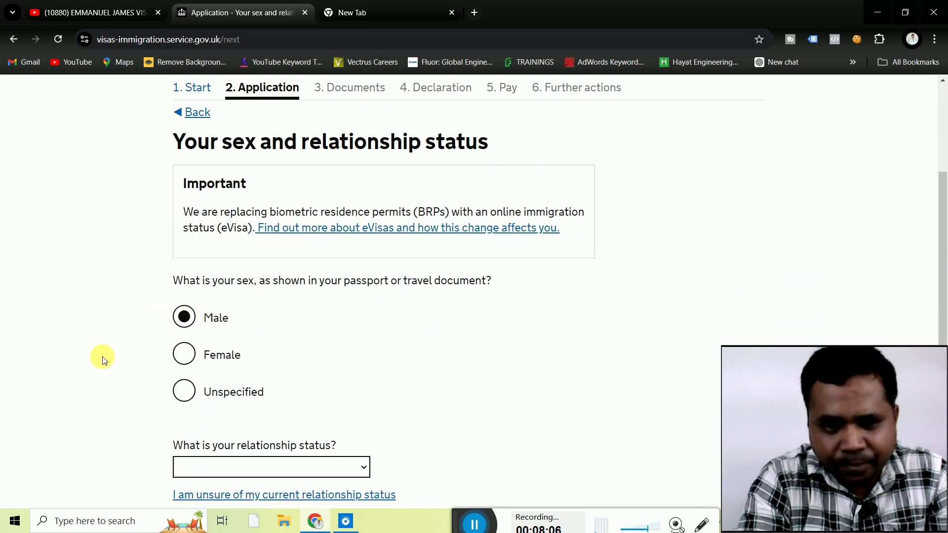
scroll(101, 358, "down", 5)
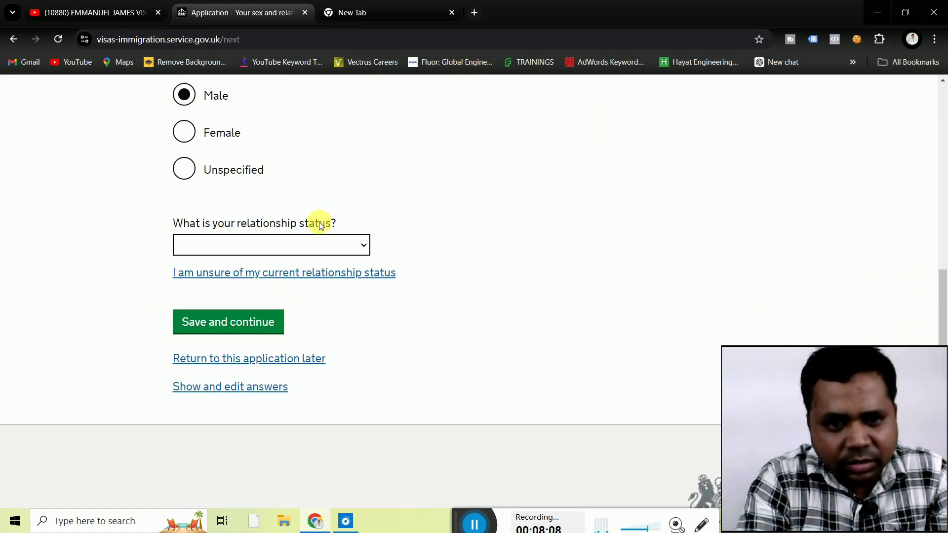
left_click(333, 247)
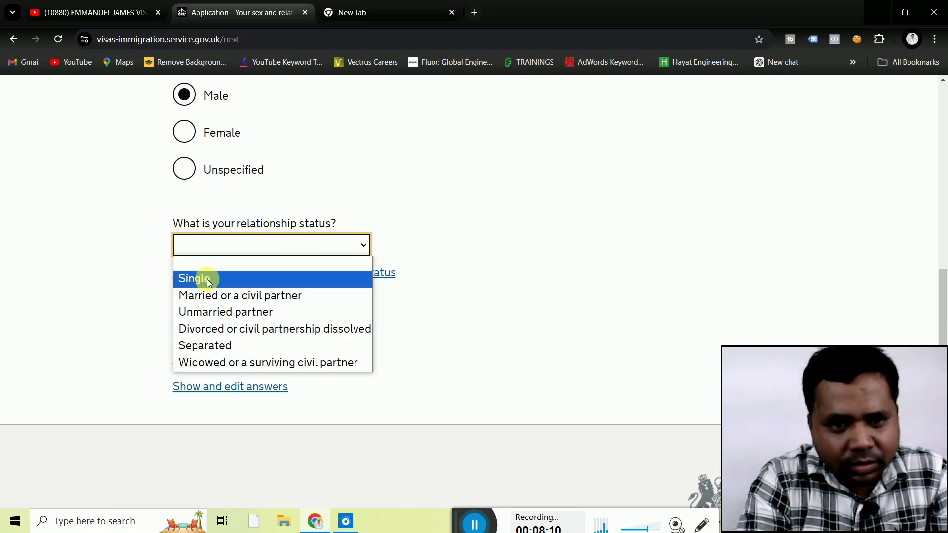
left_click(207, 279)
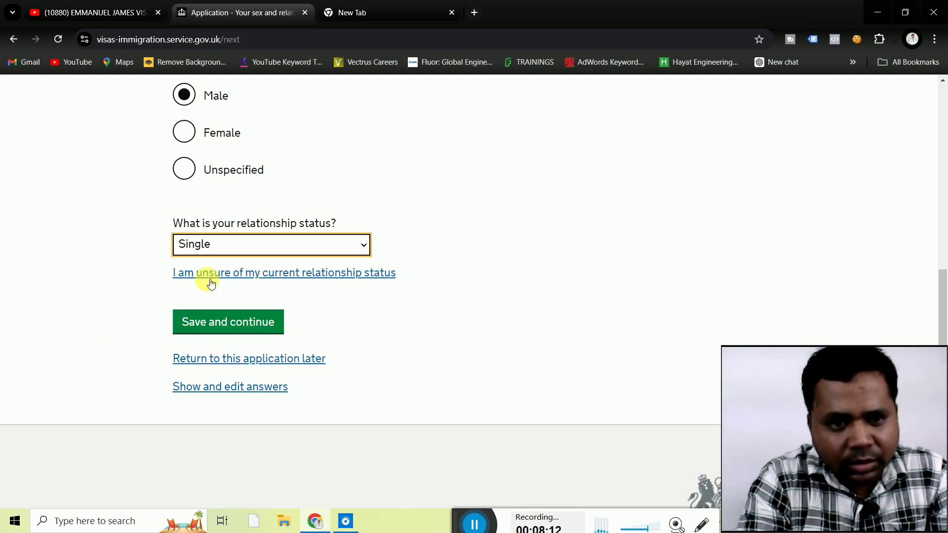
left_click(247, 245)
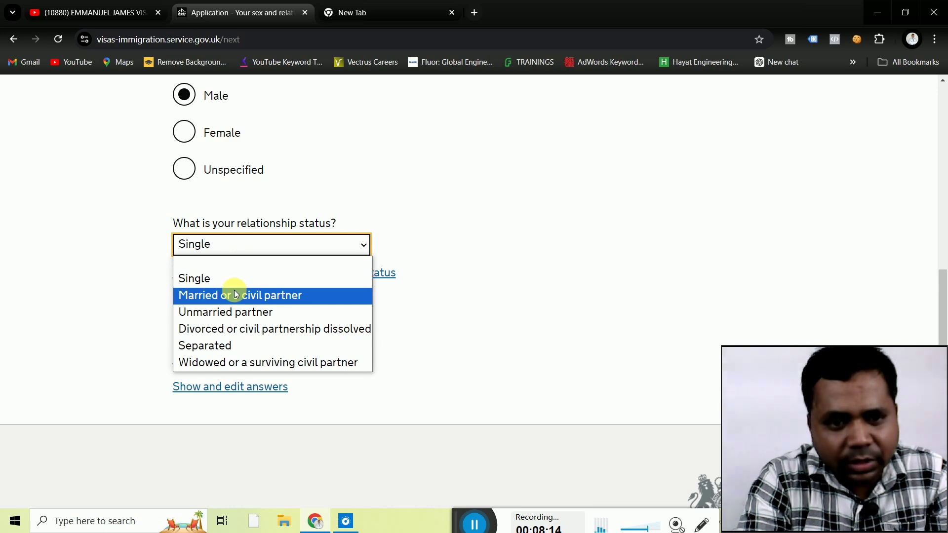
left_click(234, 295)
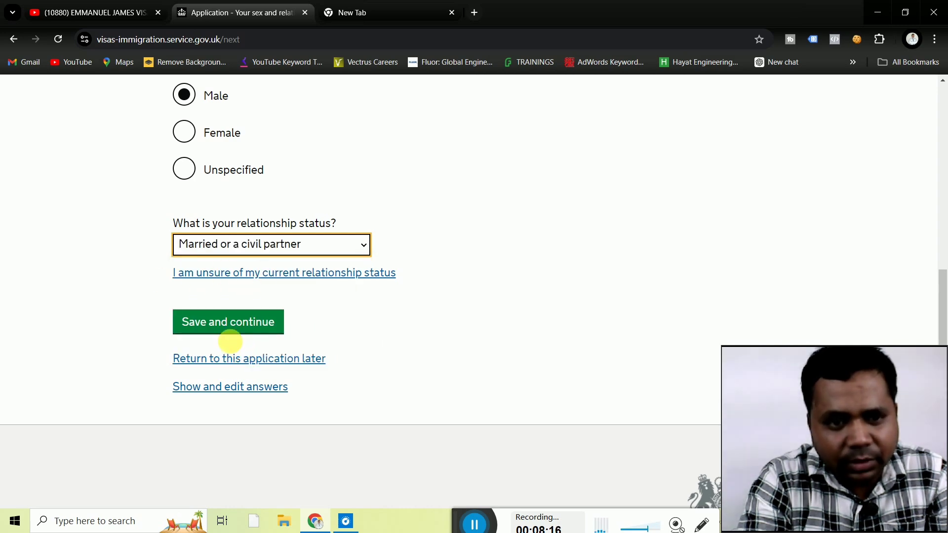
left_click(217, 326)
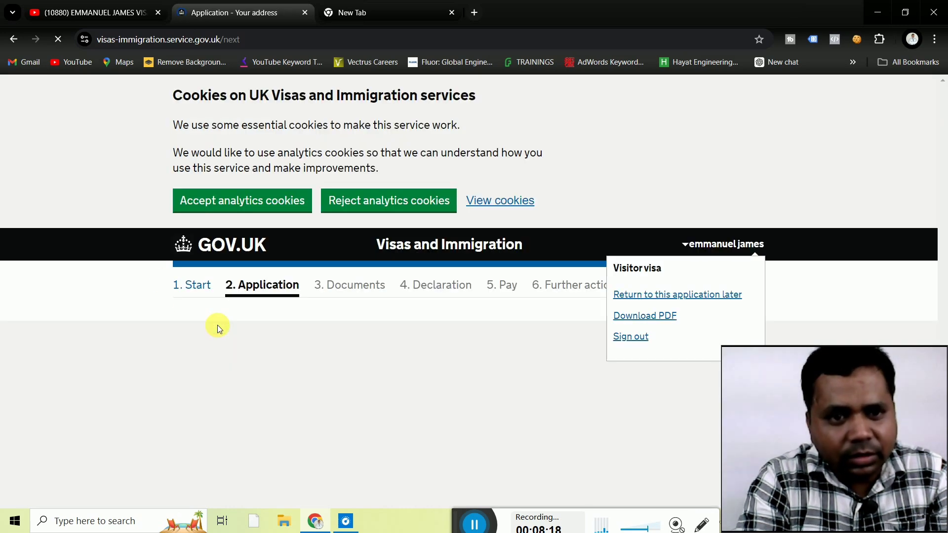
Enter the three home address lines.
scroll(114, 315, "down", 5)
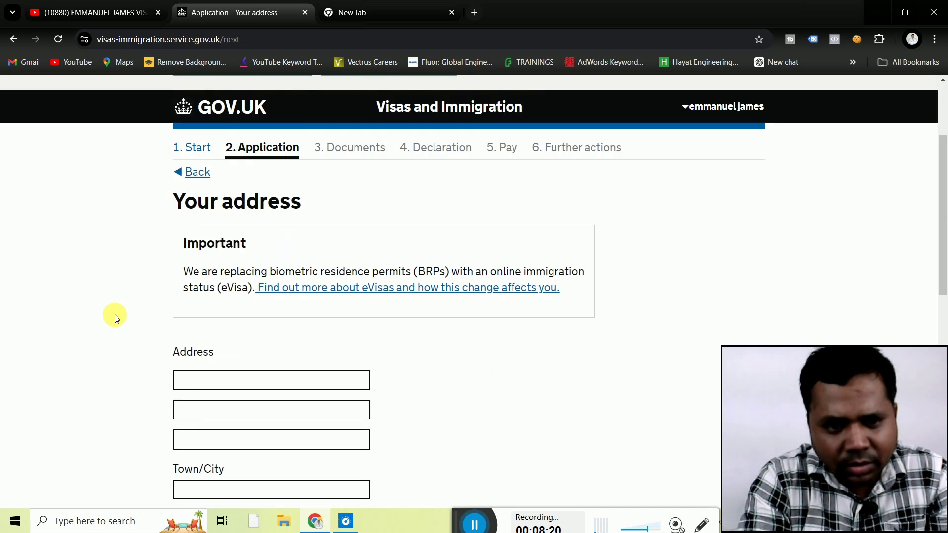
left_click(222, 270)
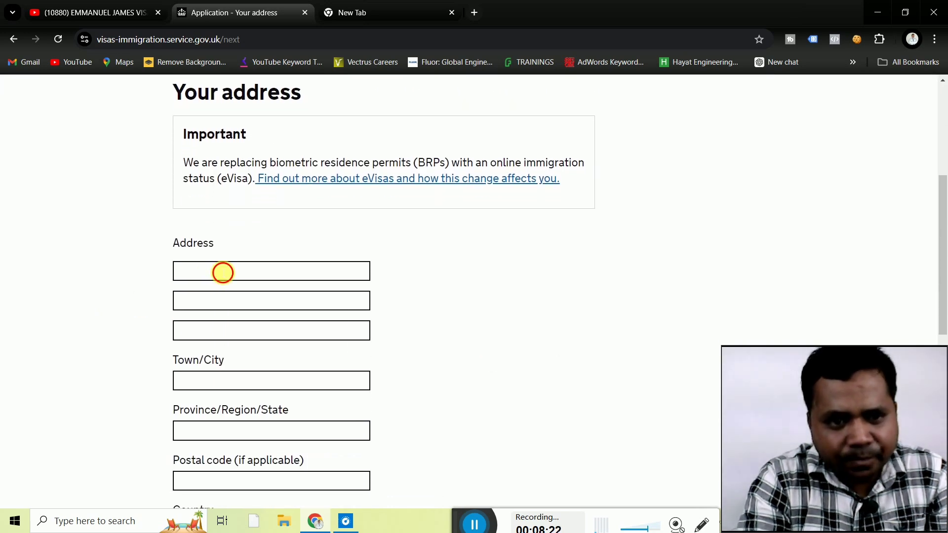
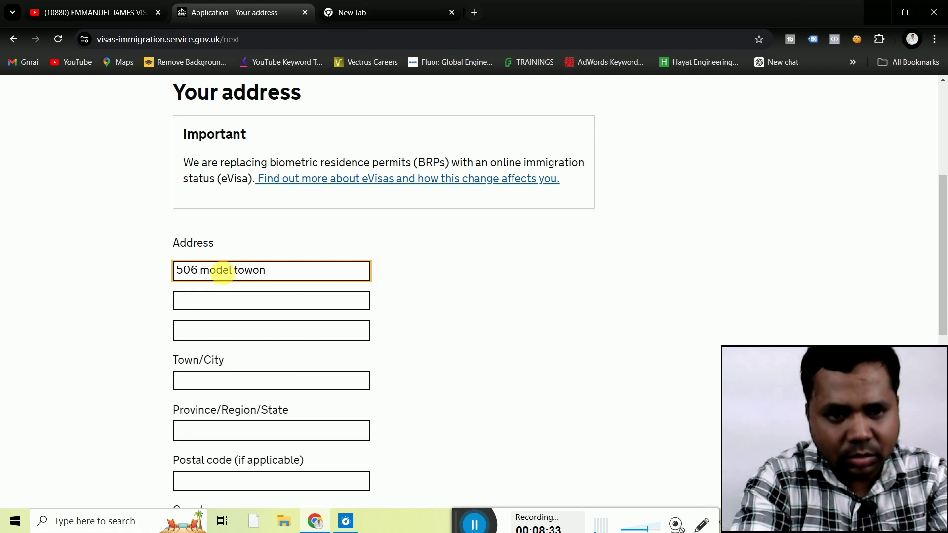
left_click(227, 301)
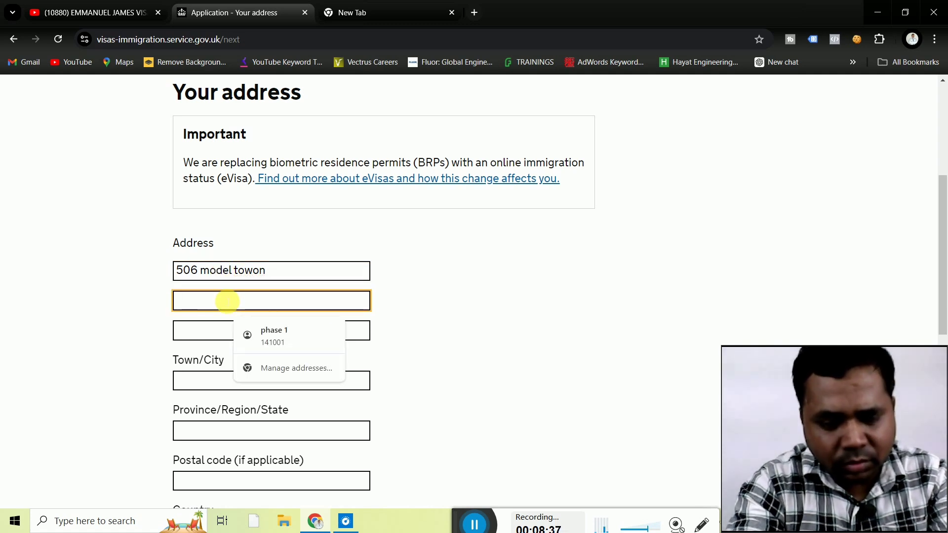
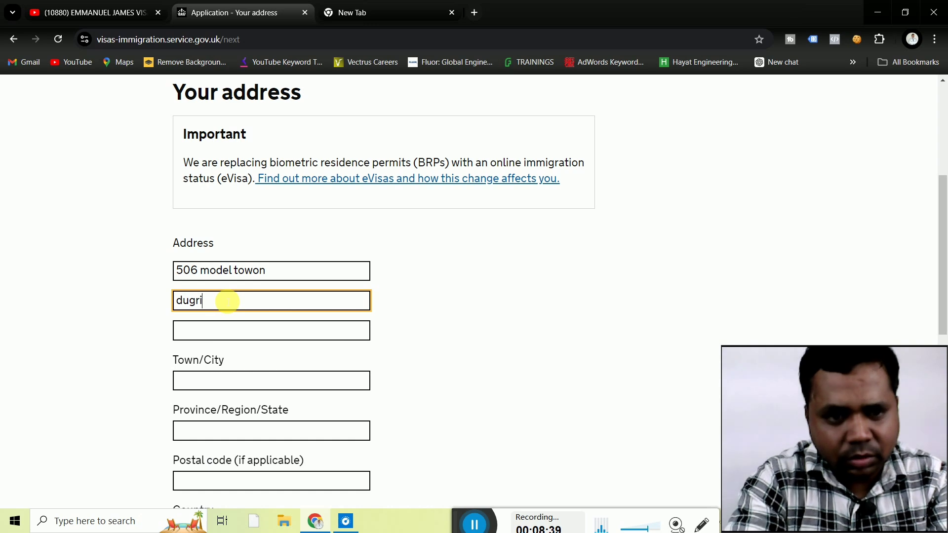
left_click(225, 340)
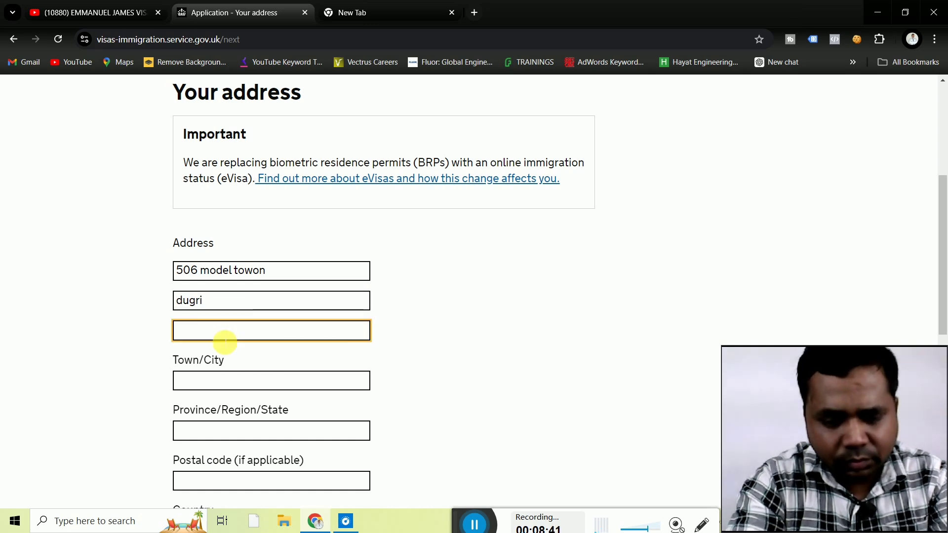
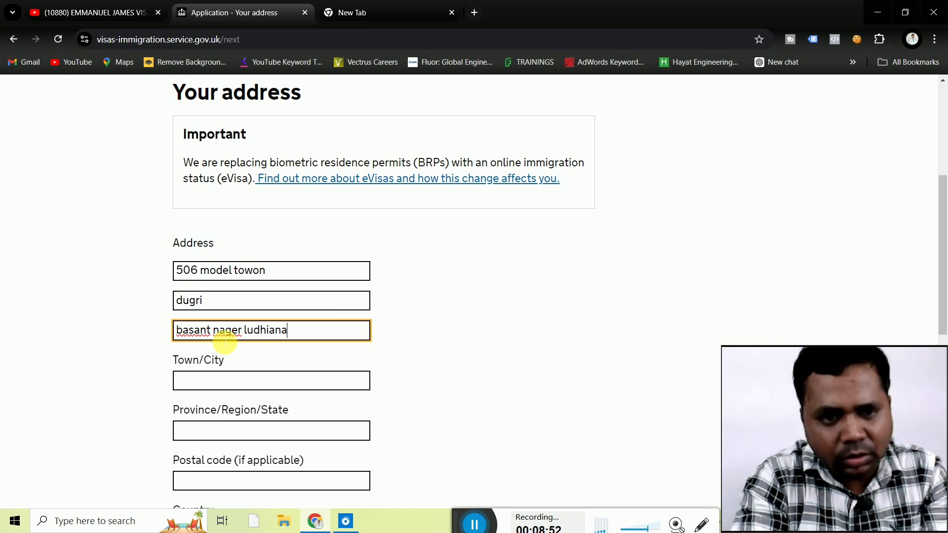
Fill in the town, province or state, and postal code of the home address.
left_click(225, 383)
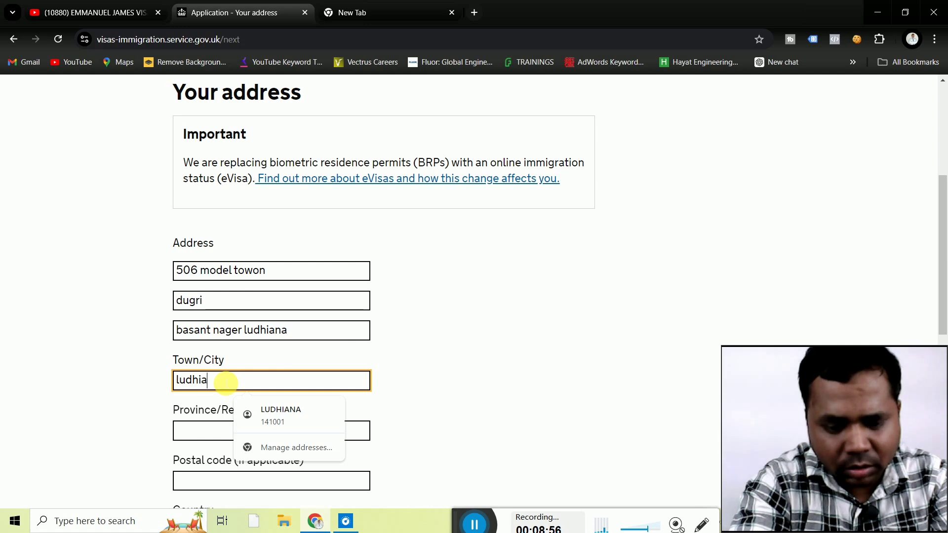
left_click(202, 432)
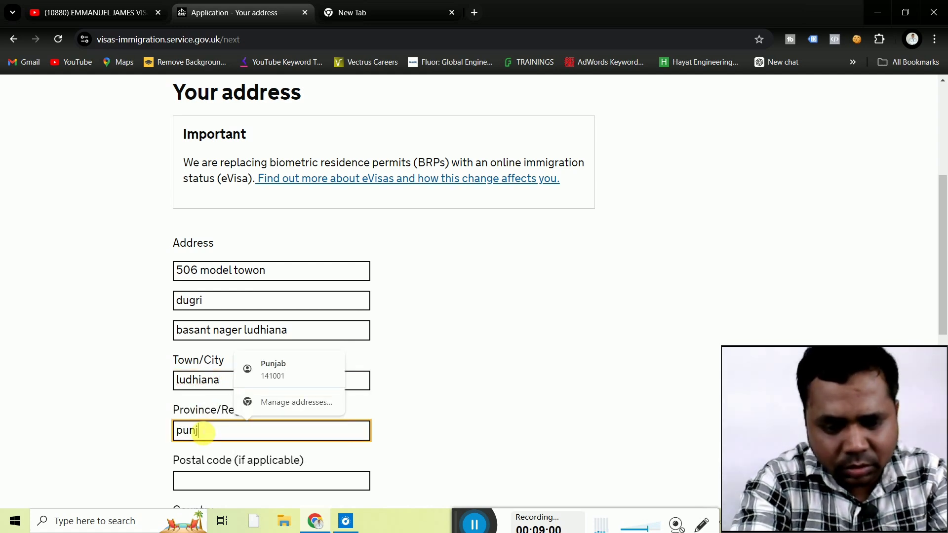
left_click(123, 450)
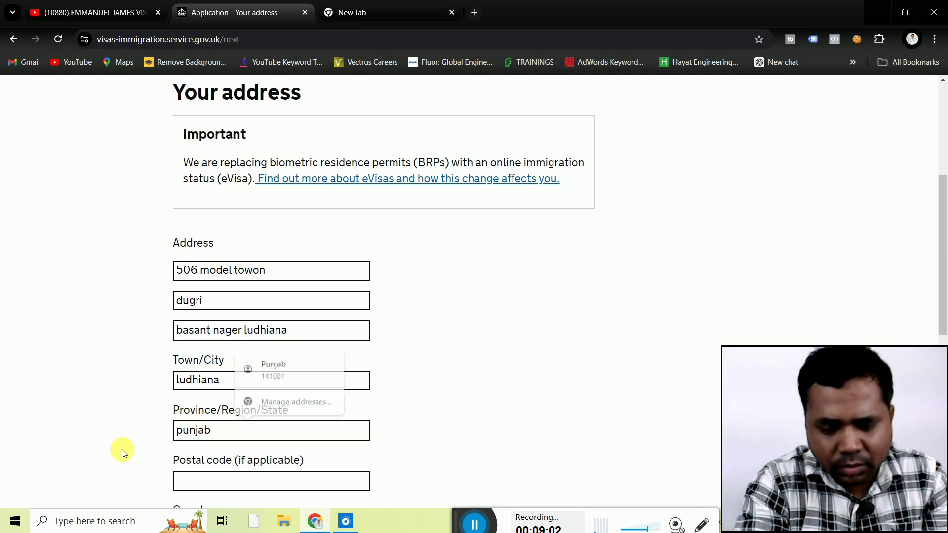
scroll(123, 451, "down", 2)
scroll(124, 452, "down", 3)
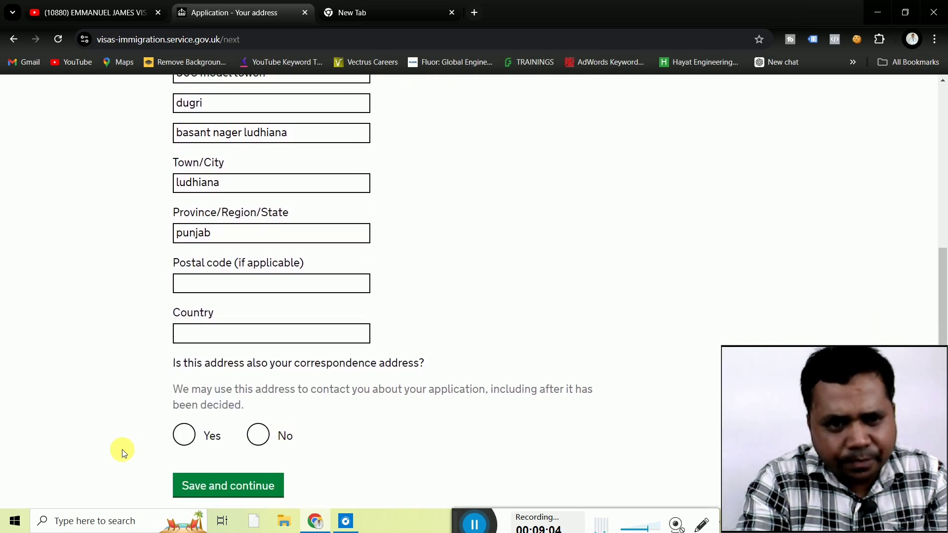
left_click(241, 291)
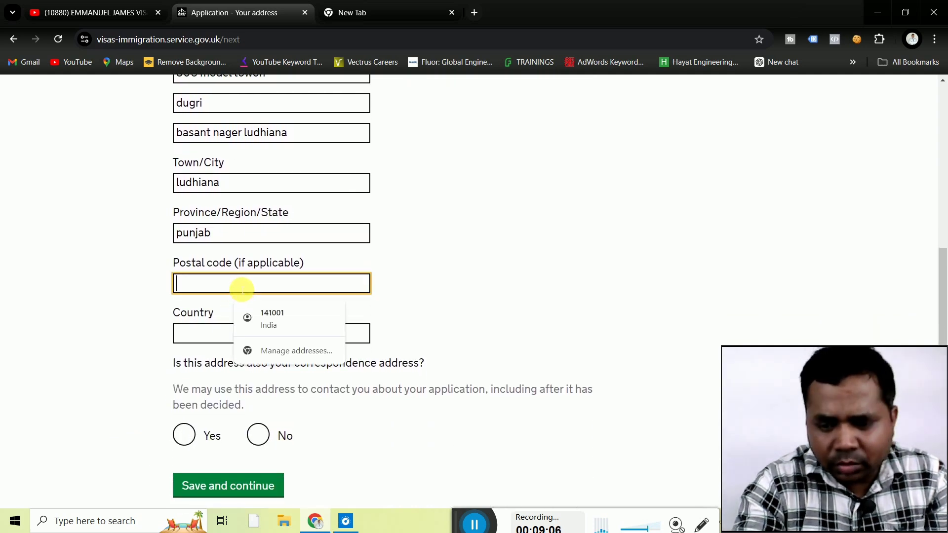
type("141001")
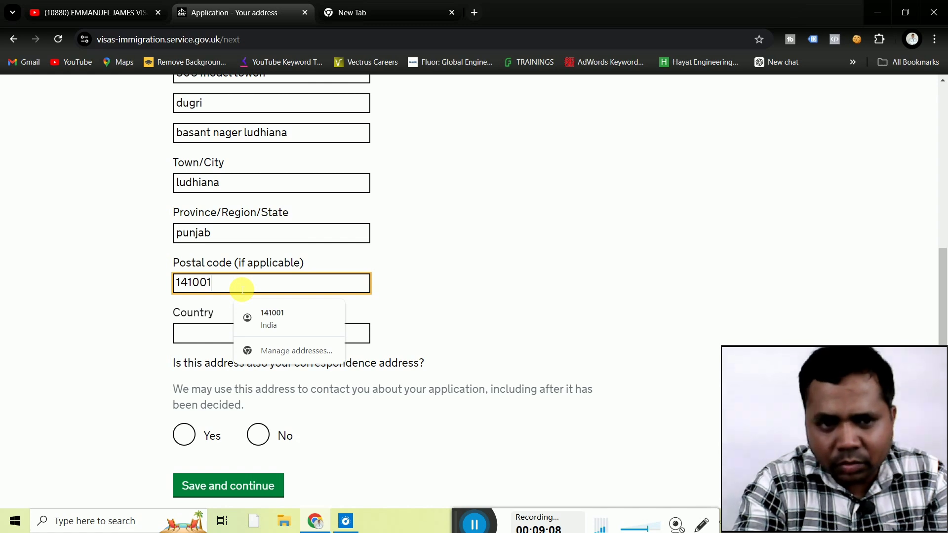
Set the address country to India, mark it as the correspondence address, and save.
left_click(201, 334)
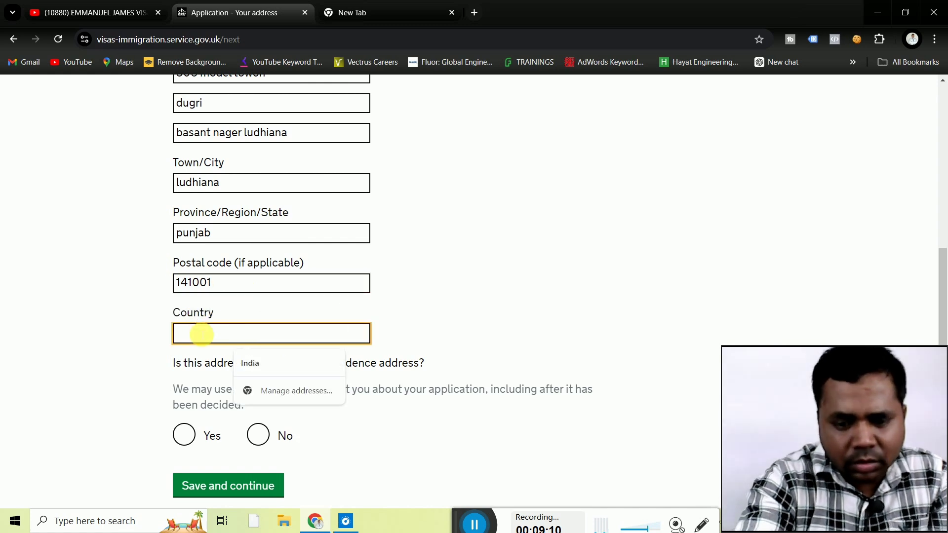
type("in")
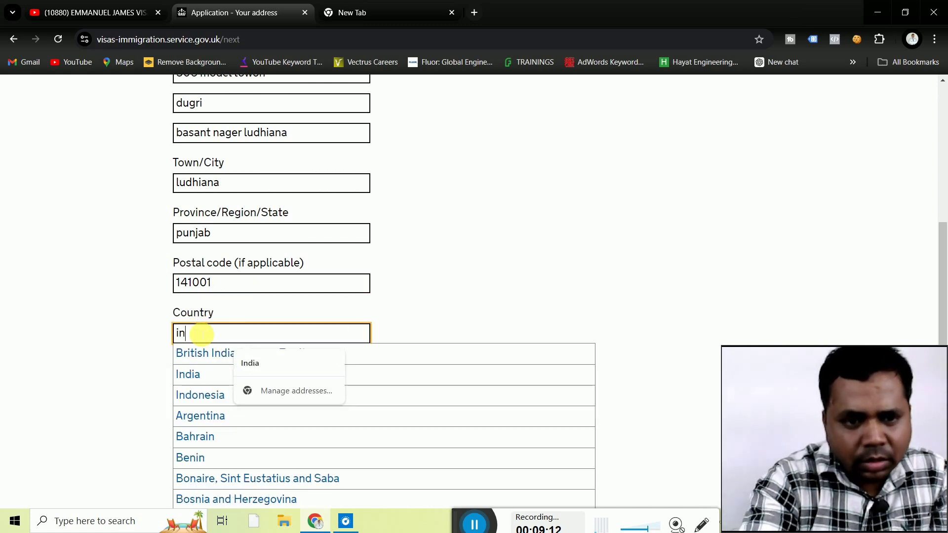
left_click(185, 377)
left_click(108, 364)
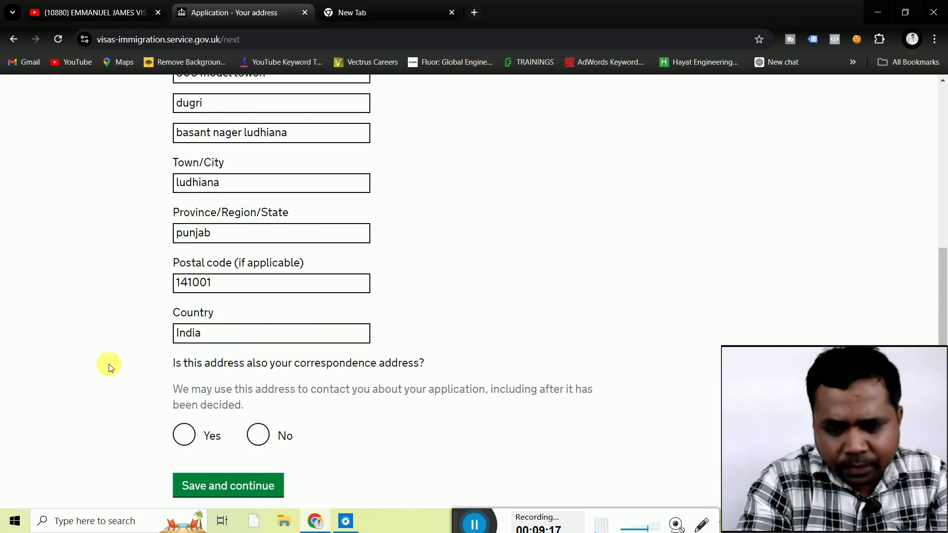
scroll(109, 364, "down", 2)
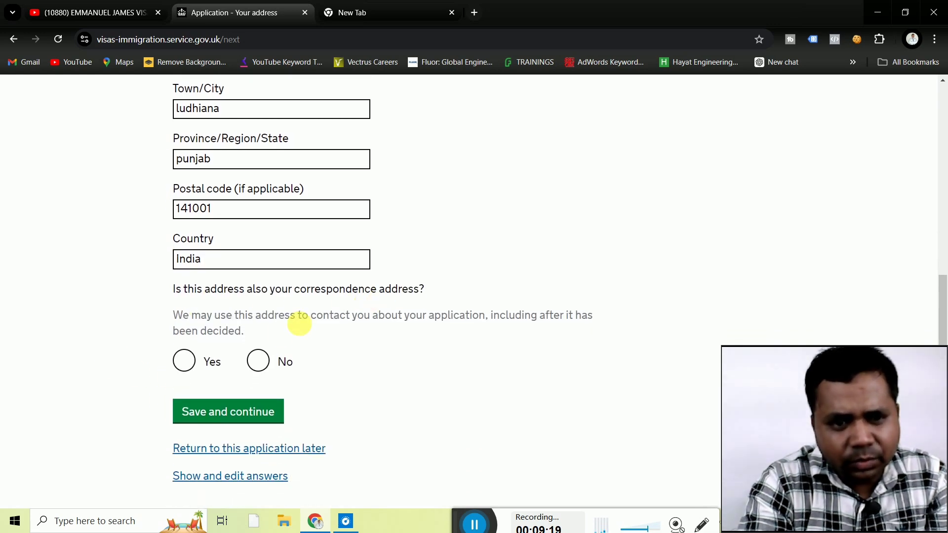
left_click(192, 366)
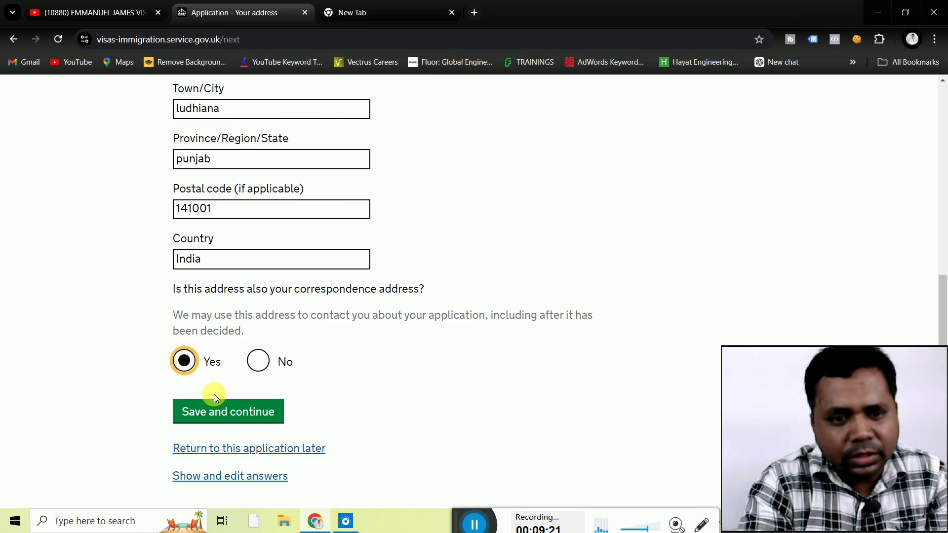
left_click(224, 413)
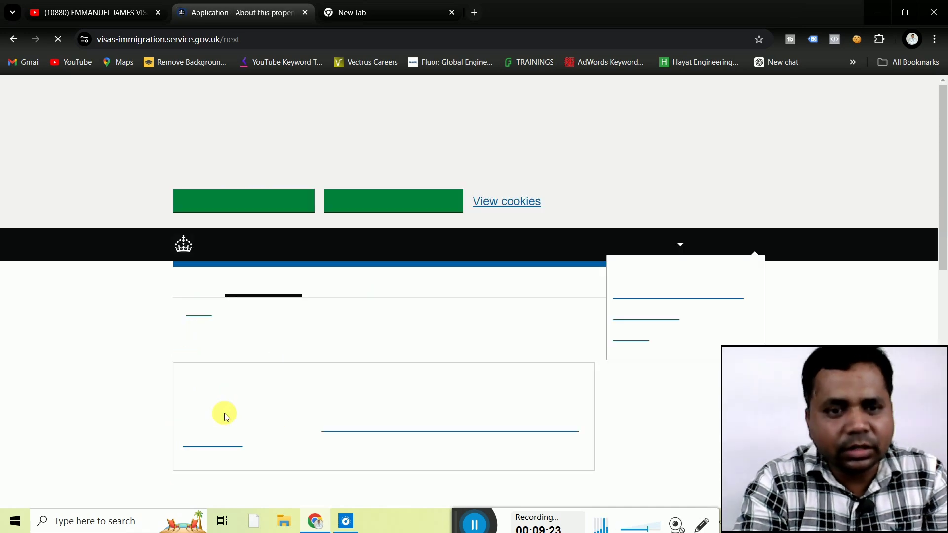
Record living at the address for 10 Years in a home you own, and save.
scroll(109, 371, "down", 5)
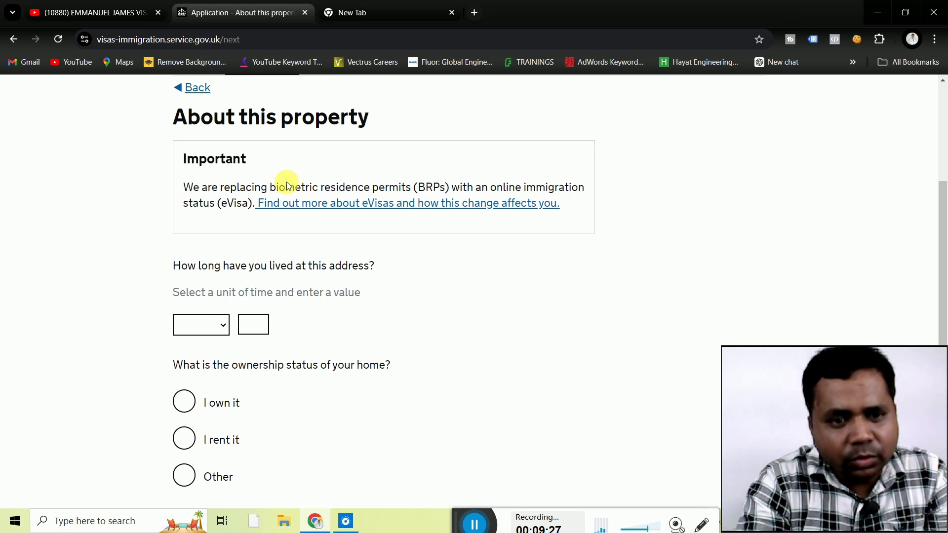
left_click(223, 329)
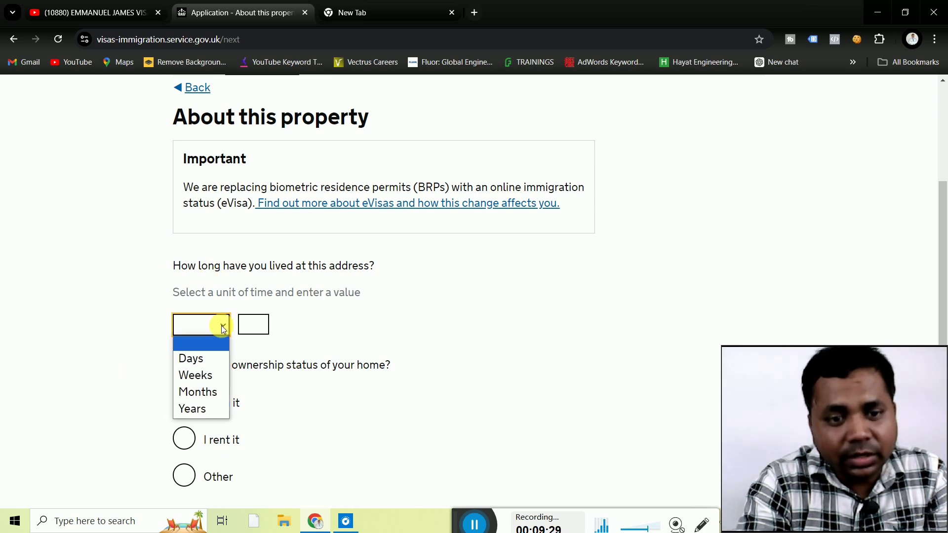
left_click(198, 411)
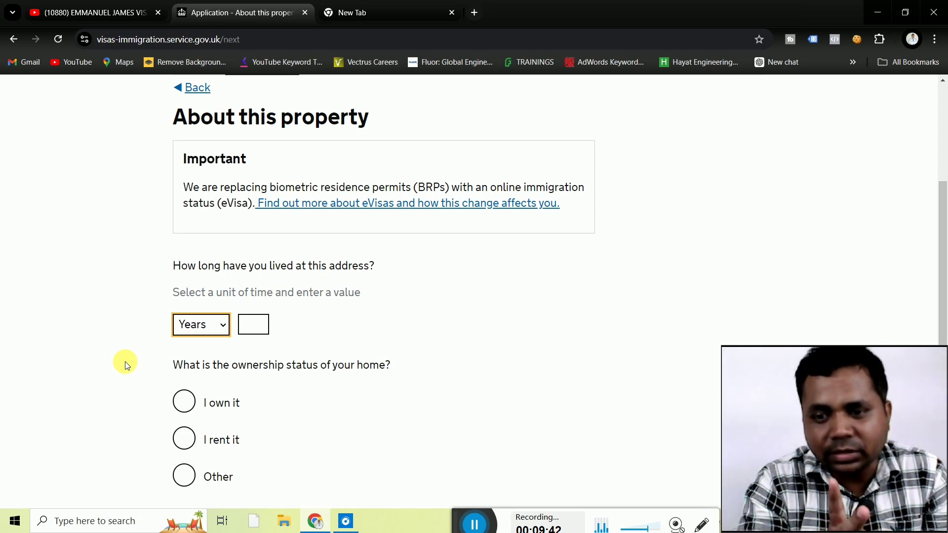
key("Up")
key("Up")
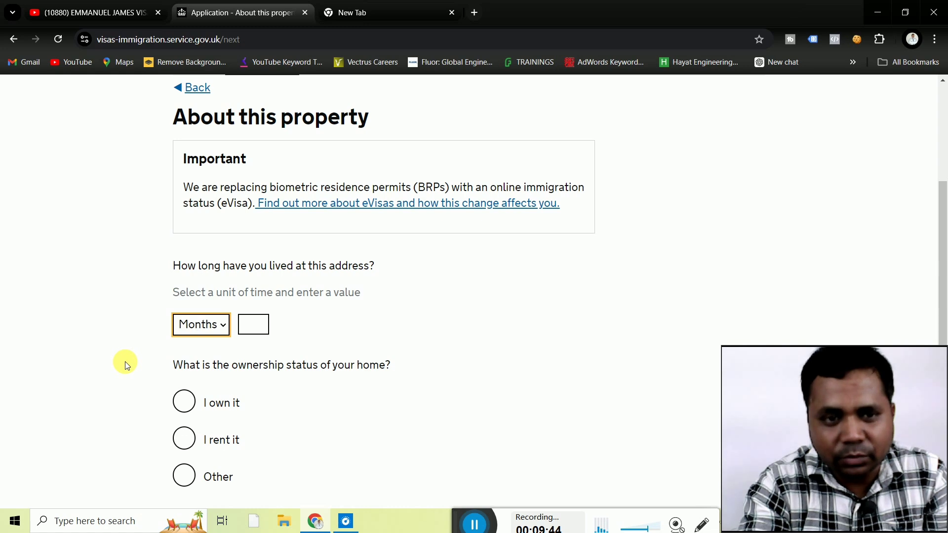
left_click(220, 328)
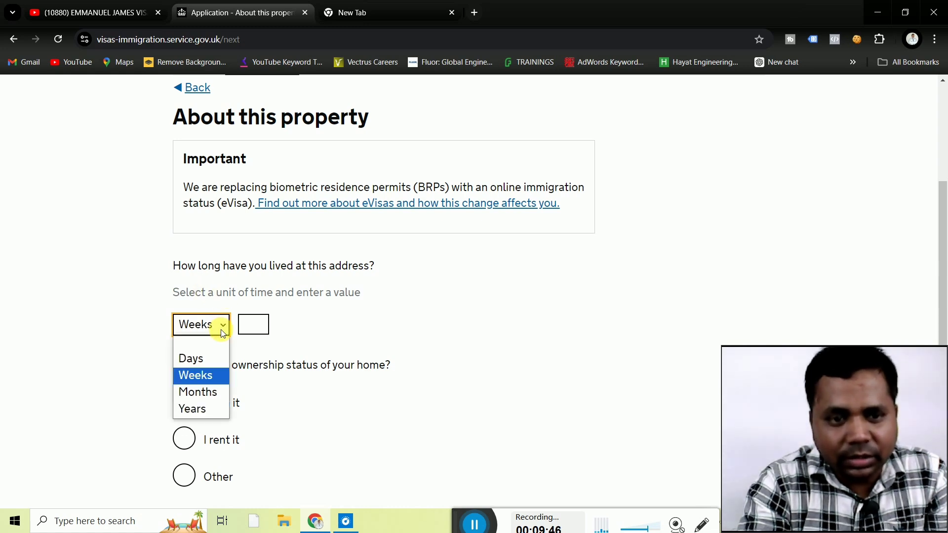
left_click(204, 409)
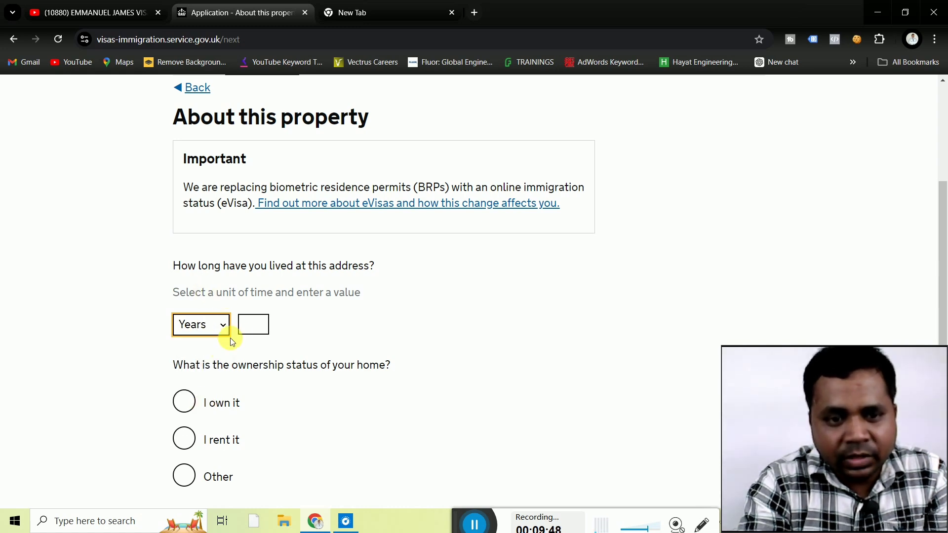
left_click(250, 326)
type("10")
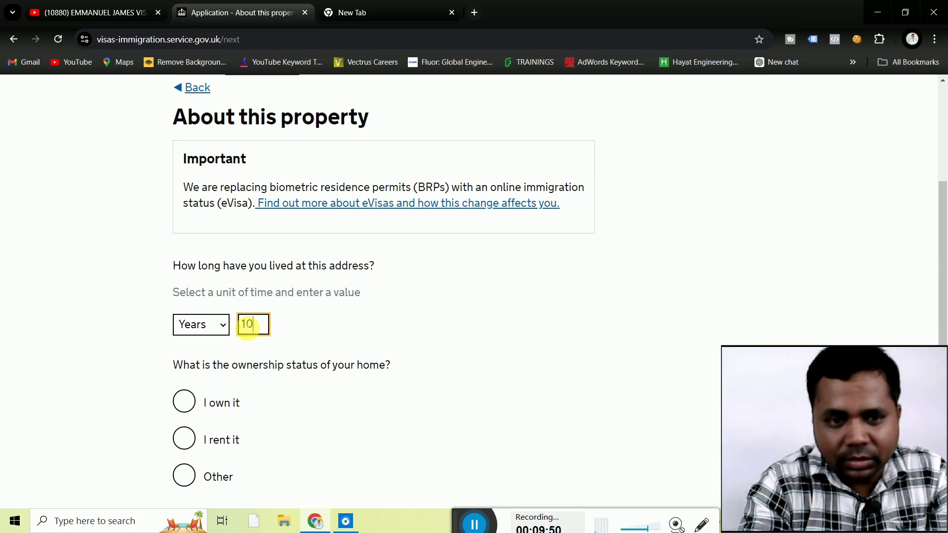
left_click(135, 380)
scroll(137, 383, "down", 3)
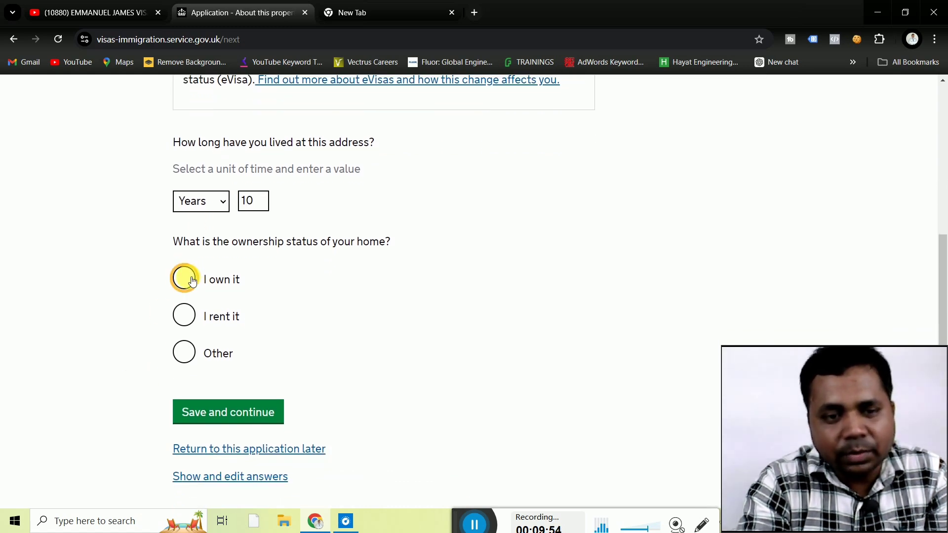
left_click(192, 281)
left_click(229, 414)
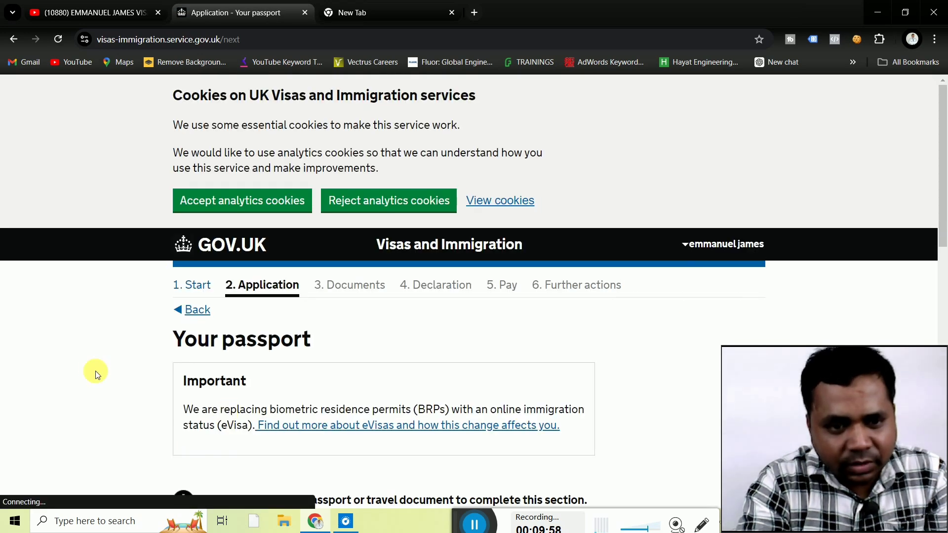
Enter the passport number.
scroll(94, 373, "down", 5)
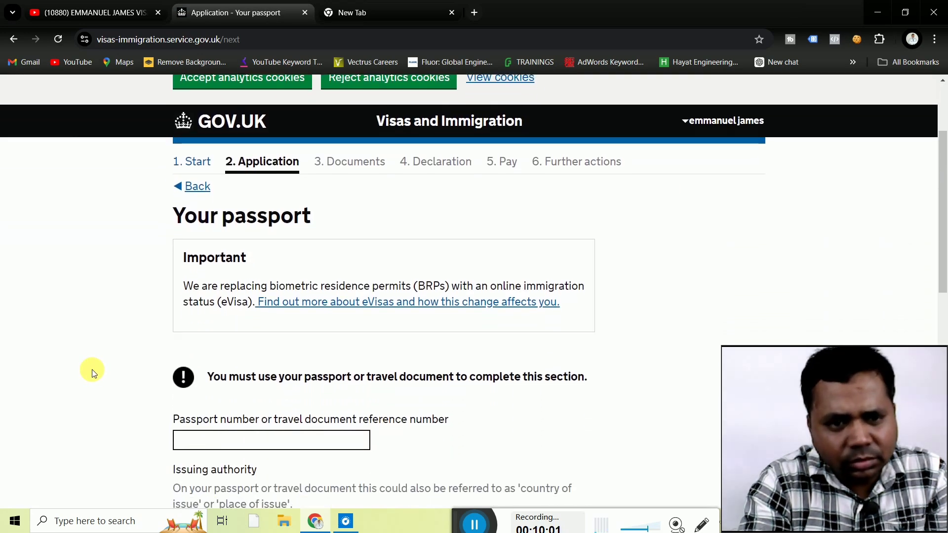
scroll(94, 373, "down", 1)
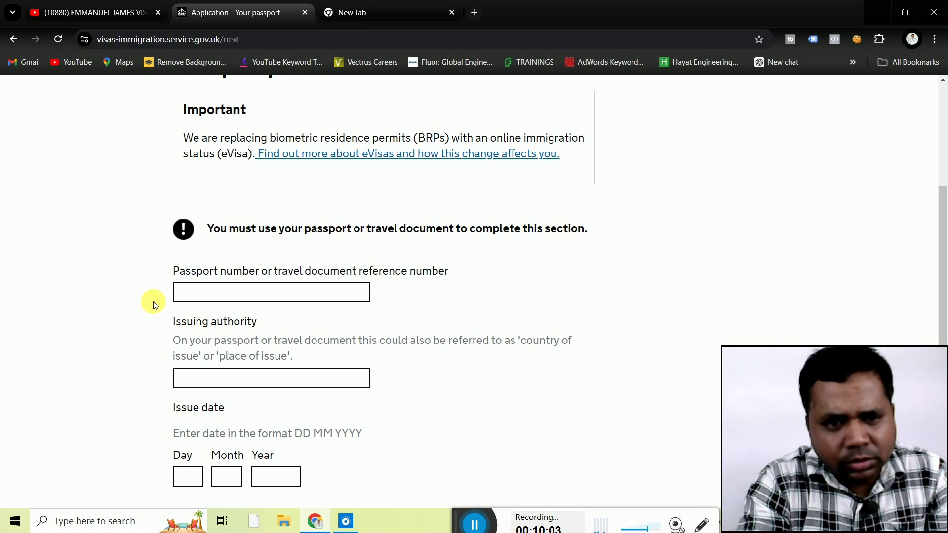
left_click(209, 300)
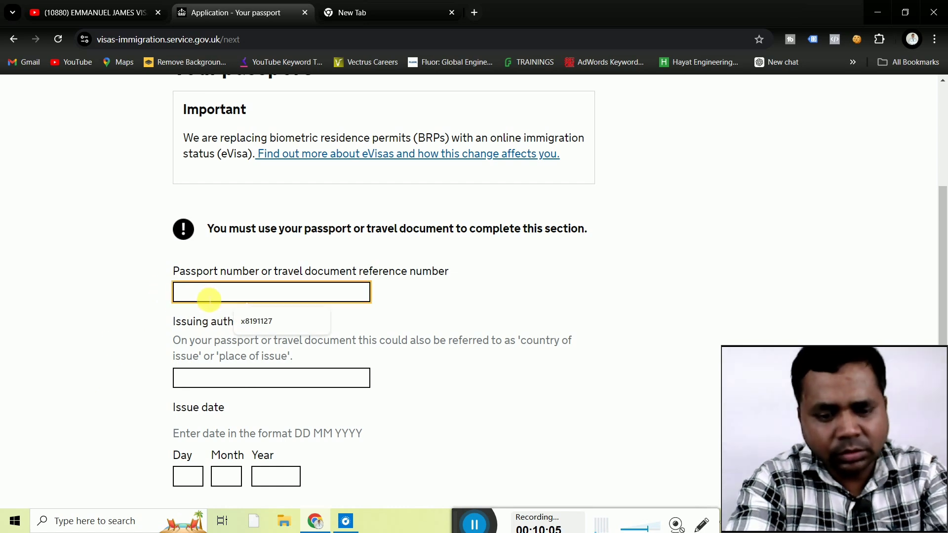
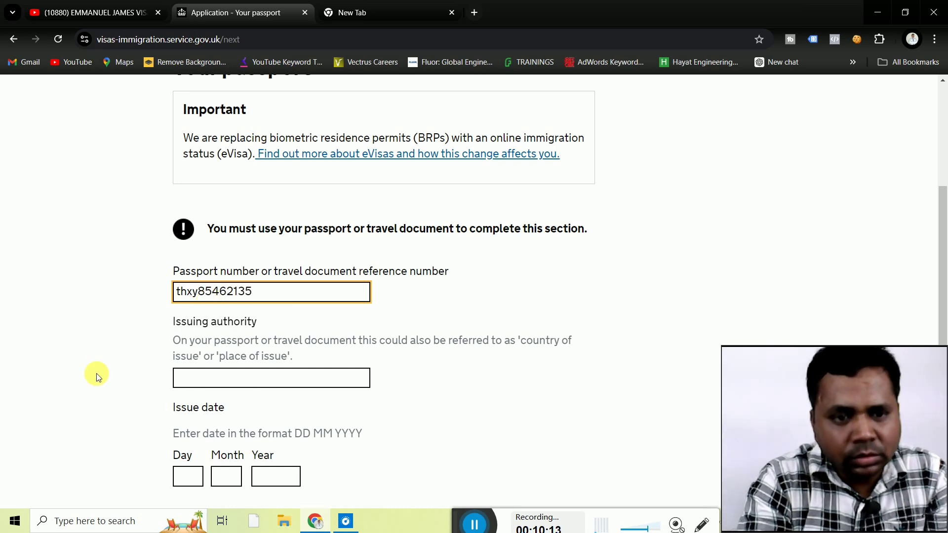
left_click(95, 378)
Set the passport issuing authority to the suggested 'Chandigarh India'.
scroll(93, 375, "down", 2)
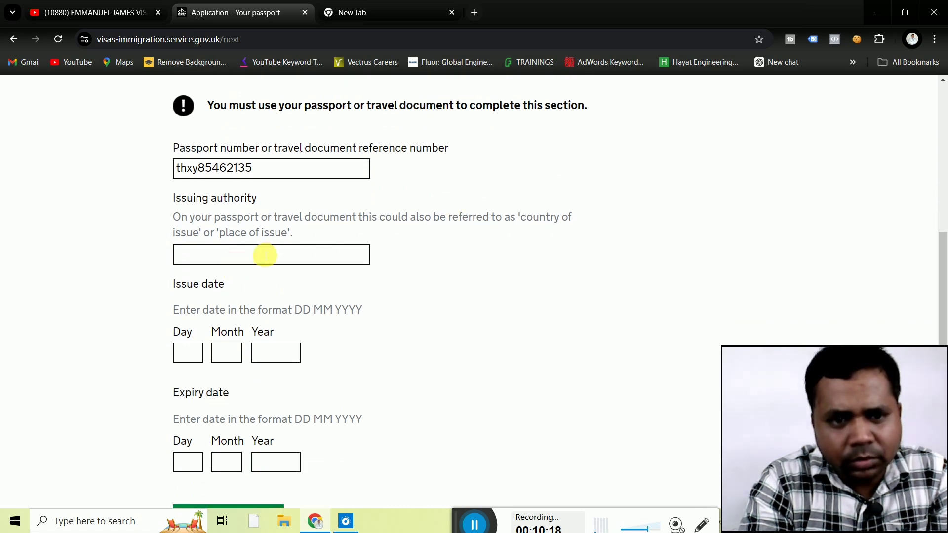
left_click(265, 256)
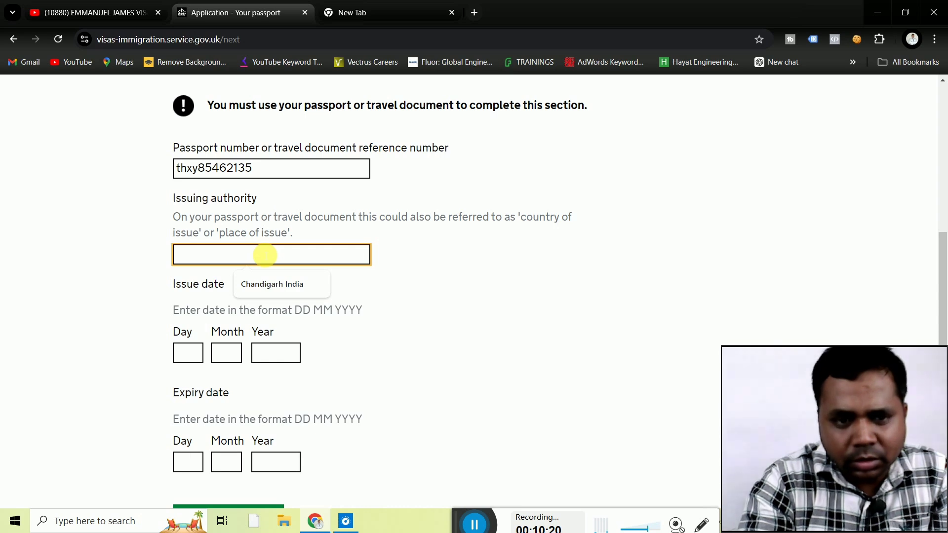
key("Down")
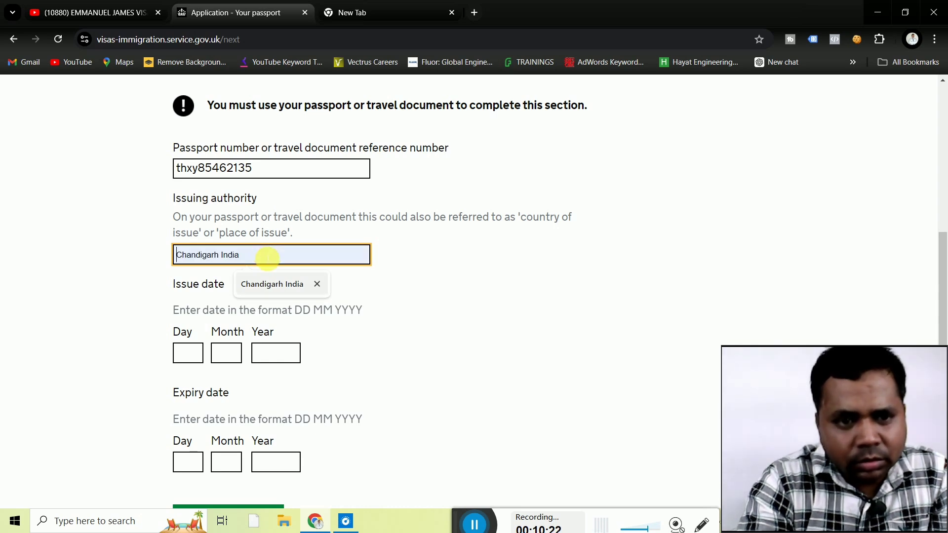
left_click(134, 279)
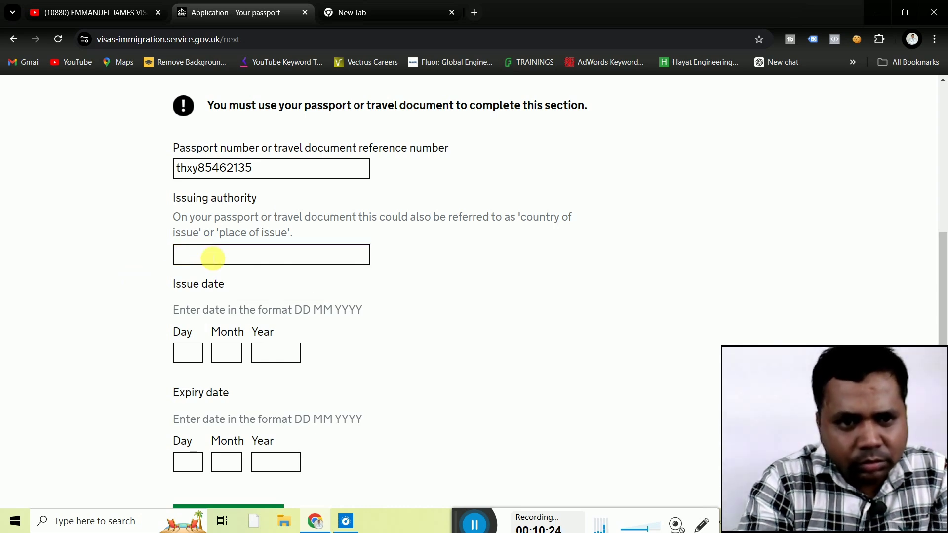
left_click(213, 258)
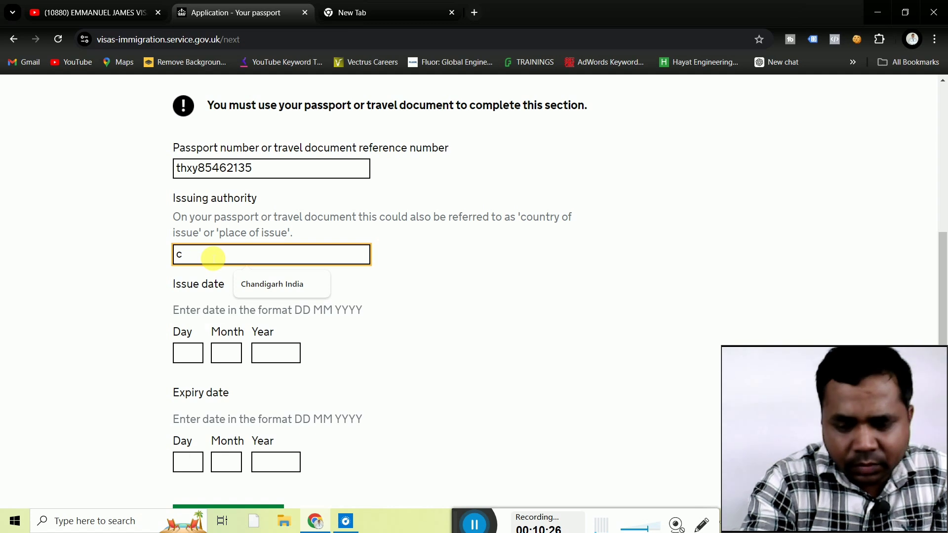
type("c")
key("Down")
left_click(262, 283)
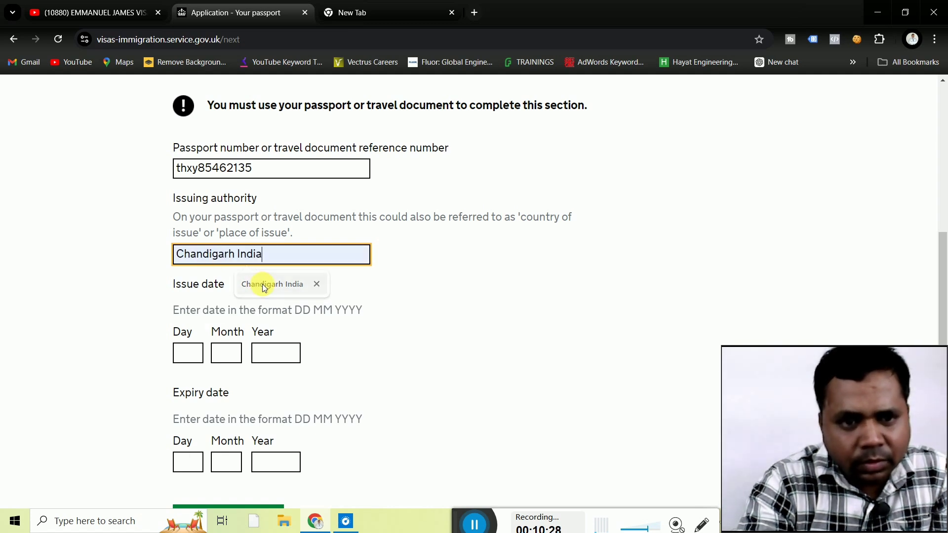
left_click(121, 275)
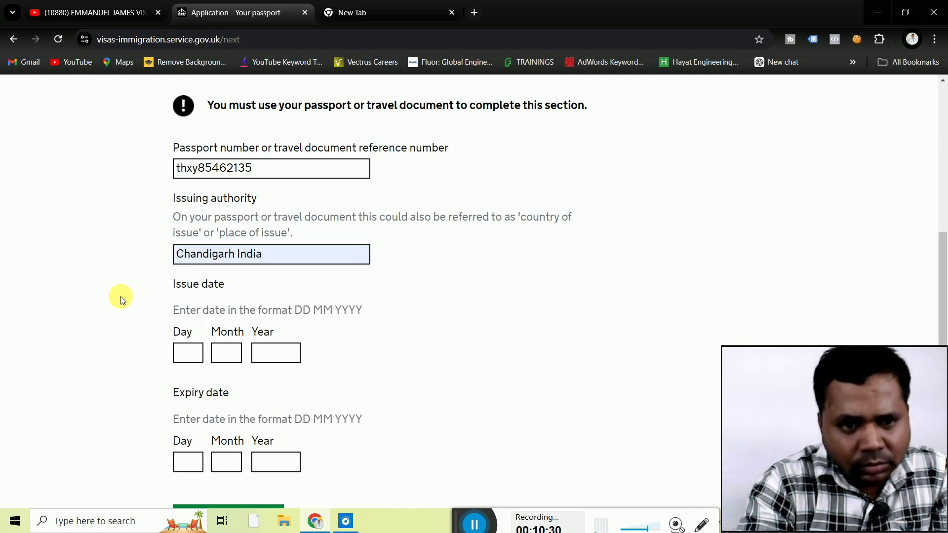
Enter the passport issue date as 01 01 2014.
scroll(122, 300, "down", 2)
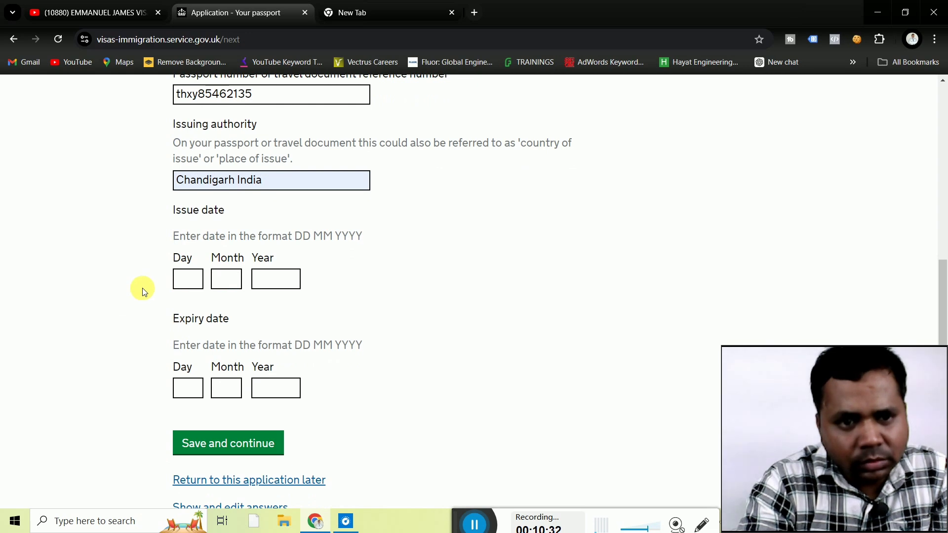
left_click(190, 284)
type("01")
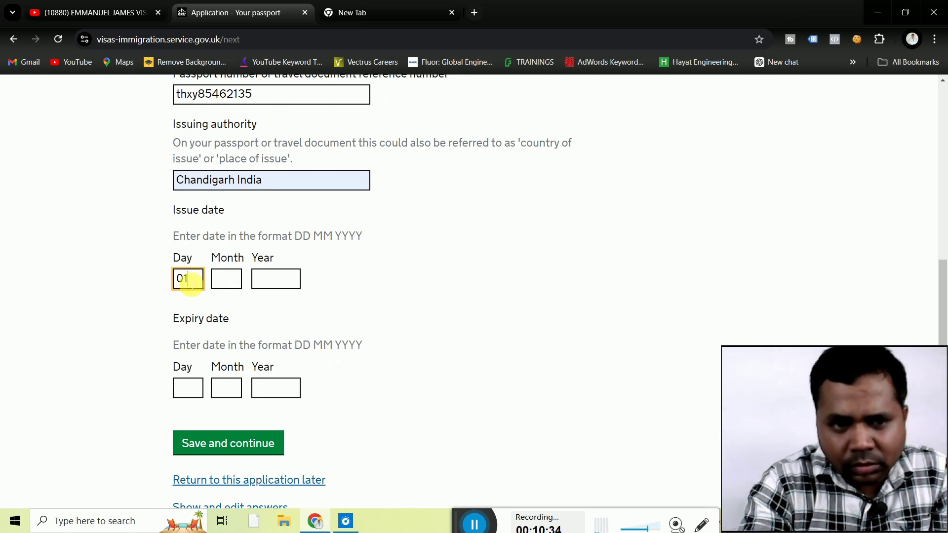
left_click(223, 281)
type("01")
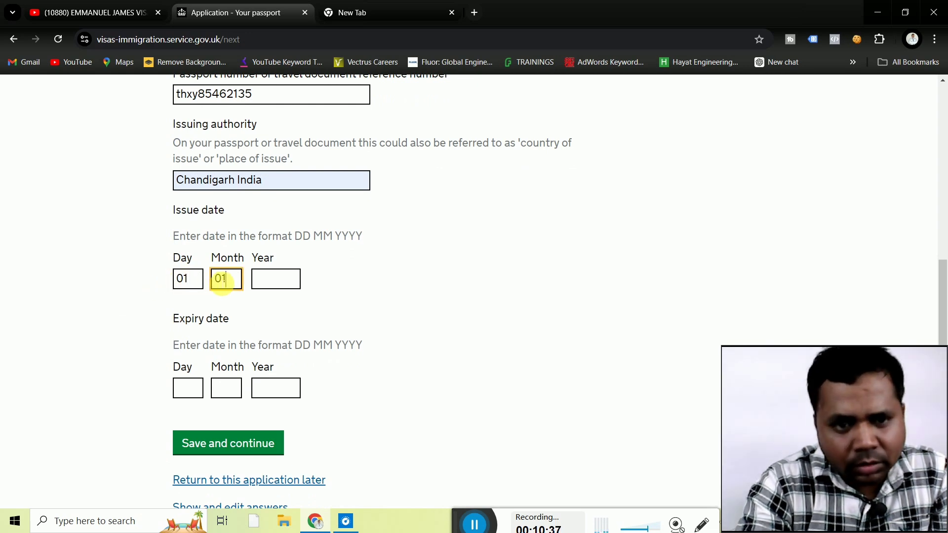
left_click(272, 283)
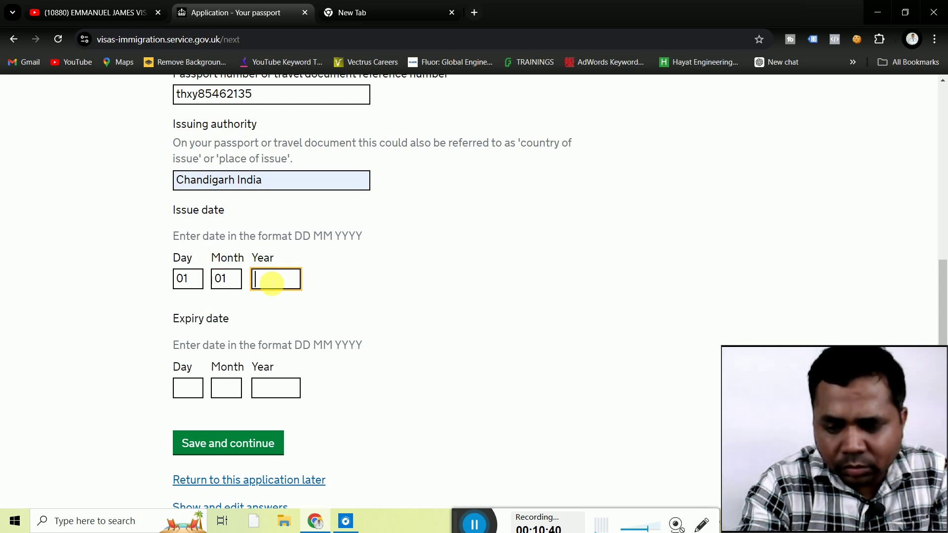
type("2014")
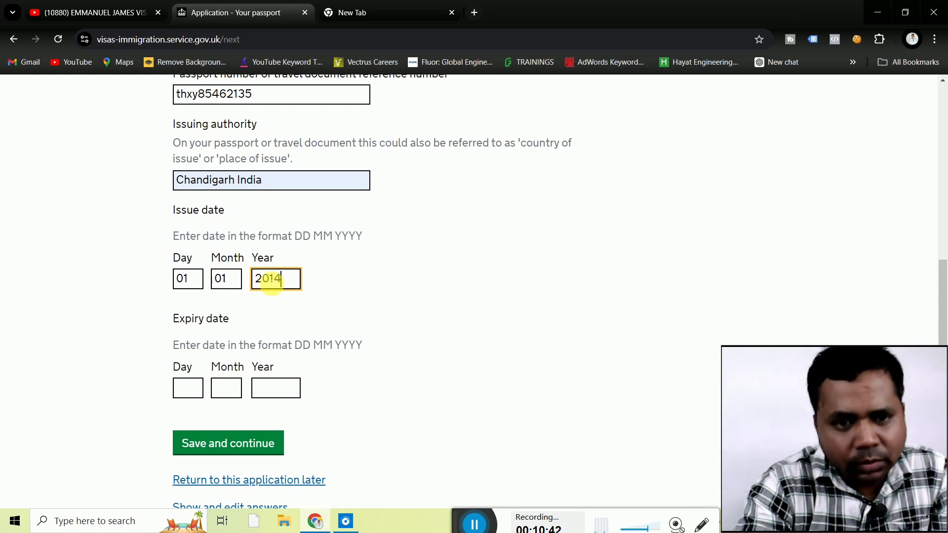
left_click(132, 318)
Enter the expiry date 01 01 2030 and correct the issue year to 2000.
scroll(133, 318, "down", 1)
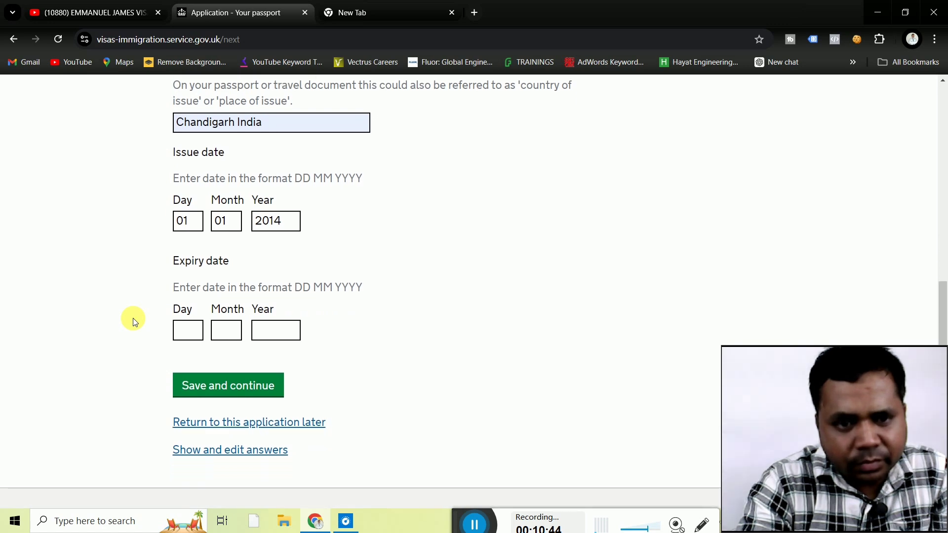
scroll(132, 318, "down", 1)
left_click(187, 289)
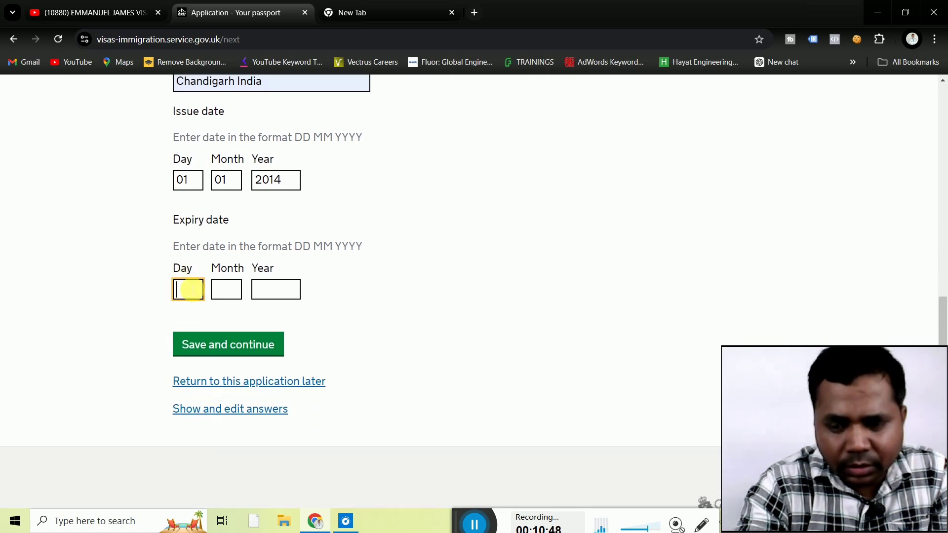
type("01")
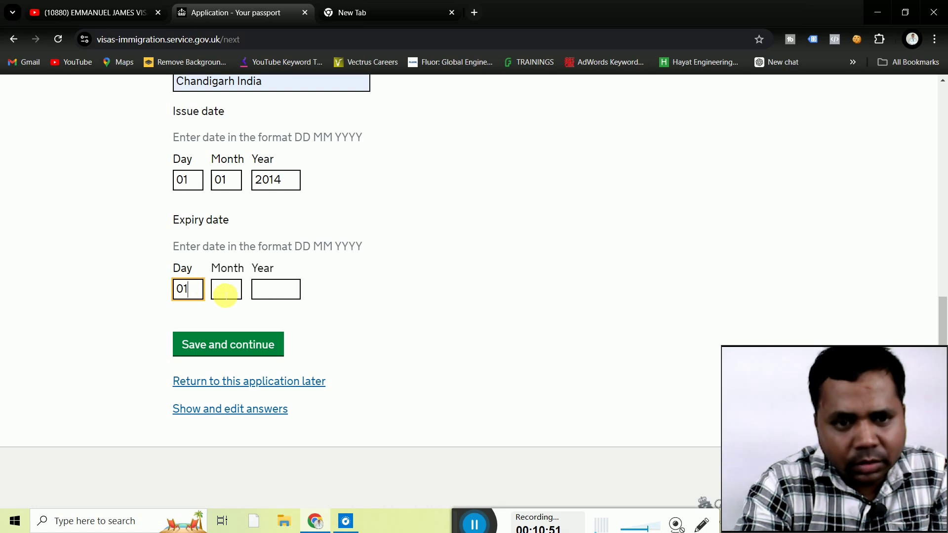
left_click(226, 293)
type("01")
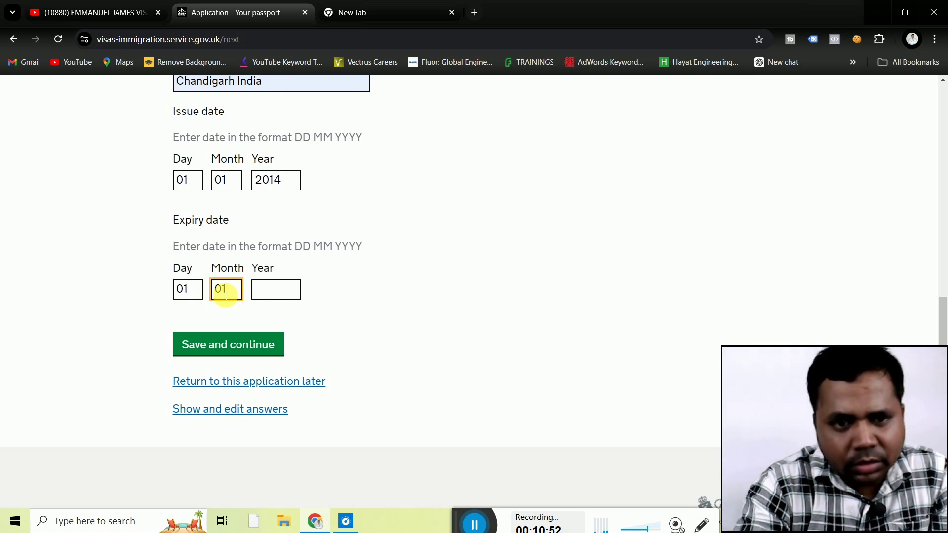
left_click(275, 295)
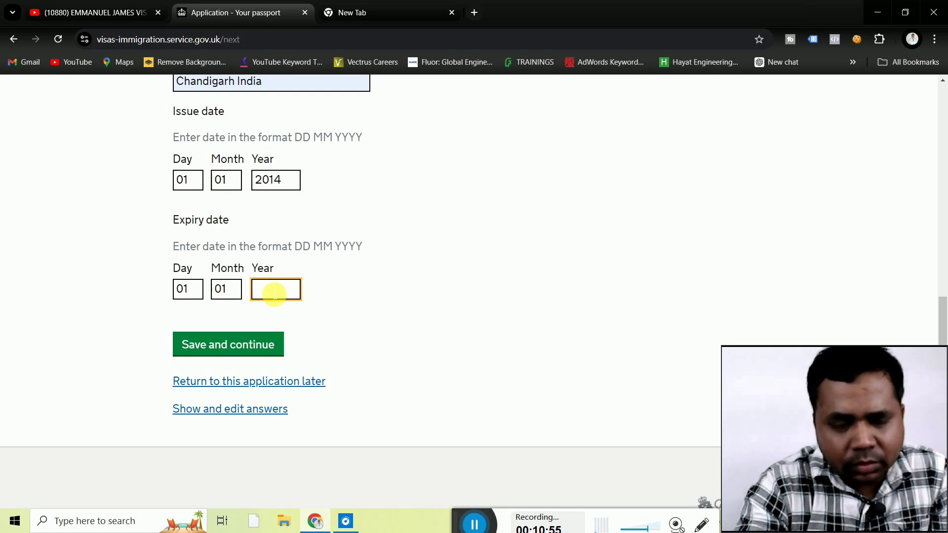
left_click(286, 181)
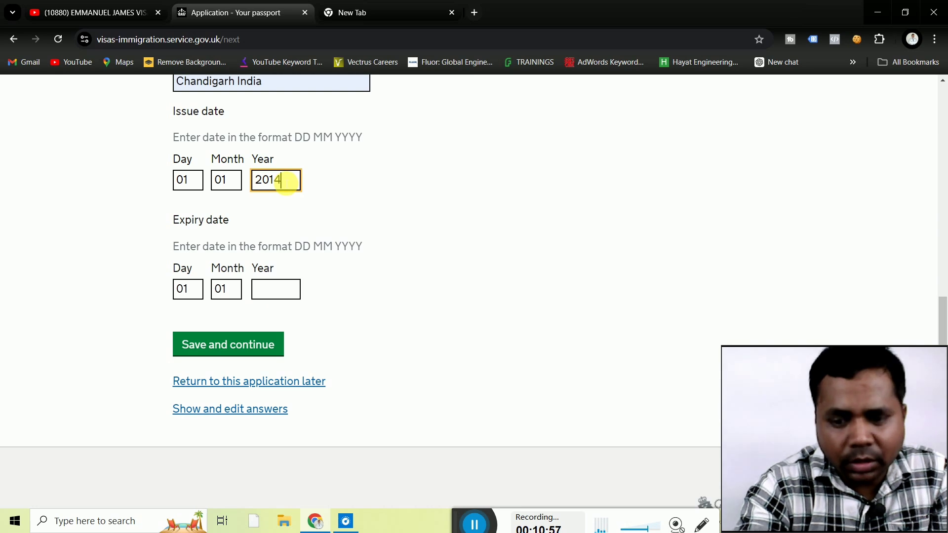
key("BackSpace")
key("BackSpace")
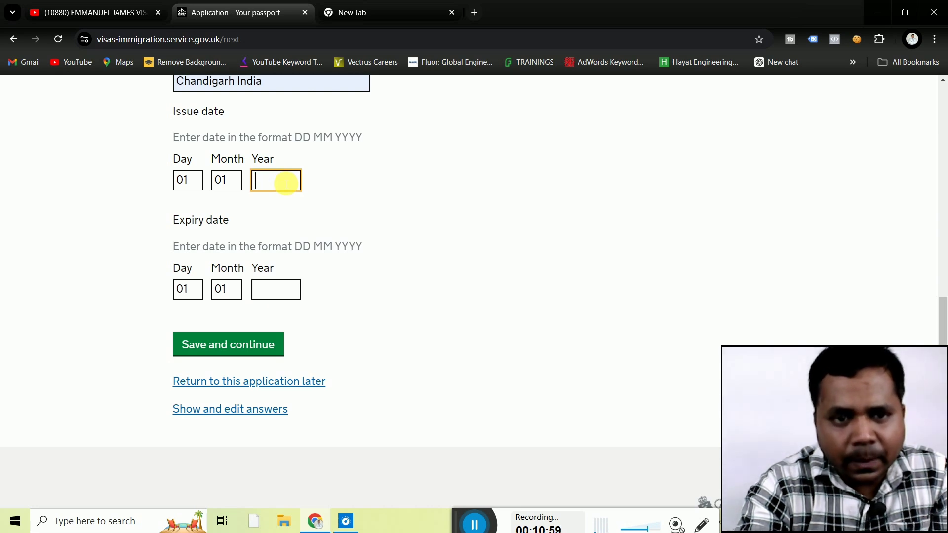
type("2000")
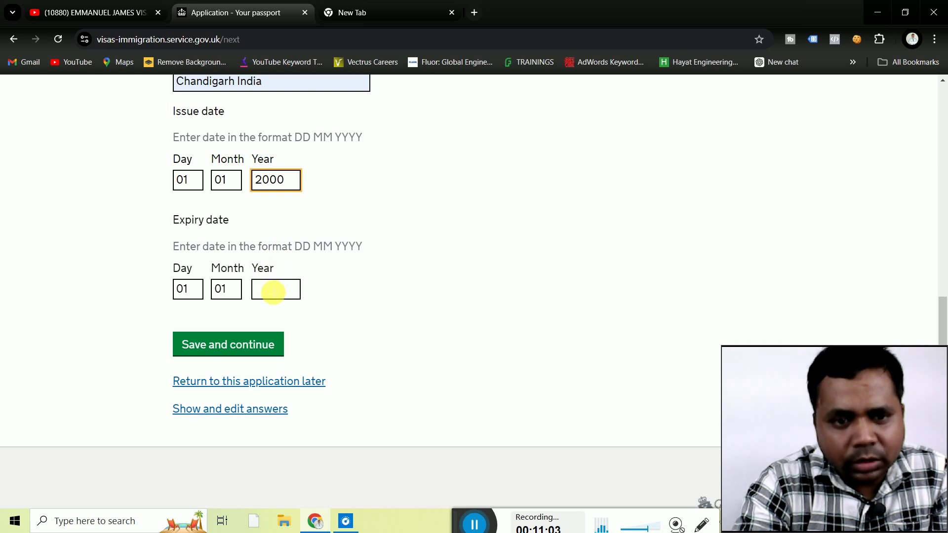
left_click(273, 291)
type("203")
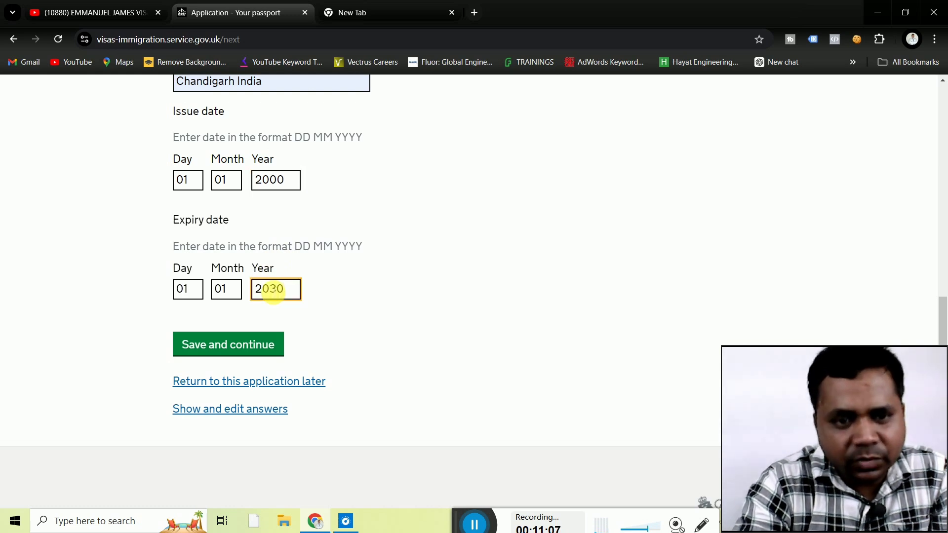
type("0")
left_click(126, 287)
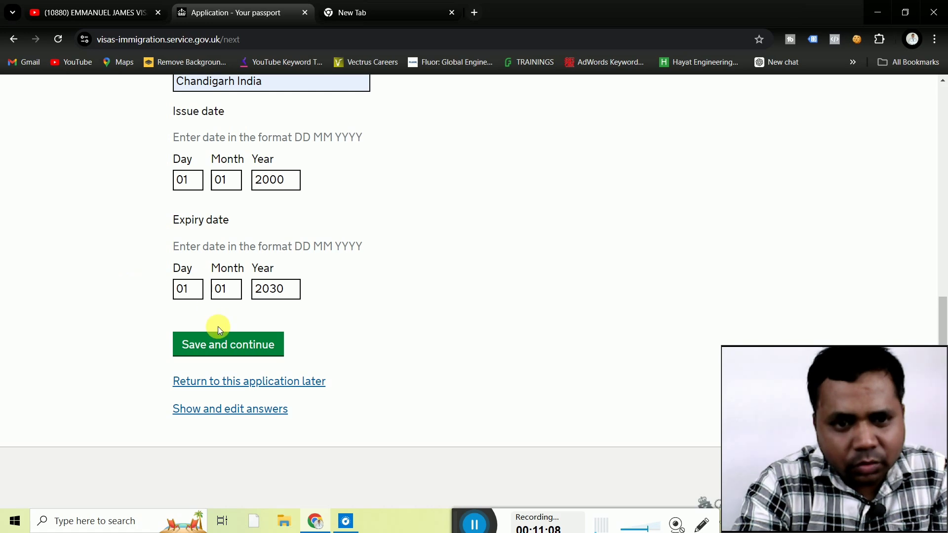
Save the passport details and find the 'issue date too far in the past' error.
left_click(224, 349)
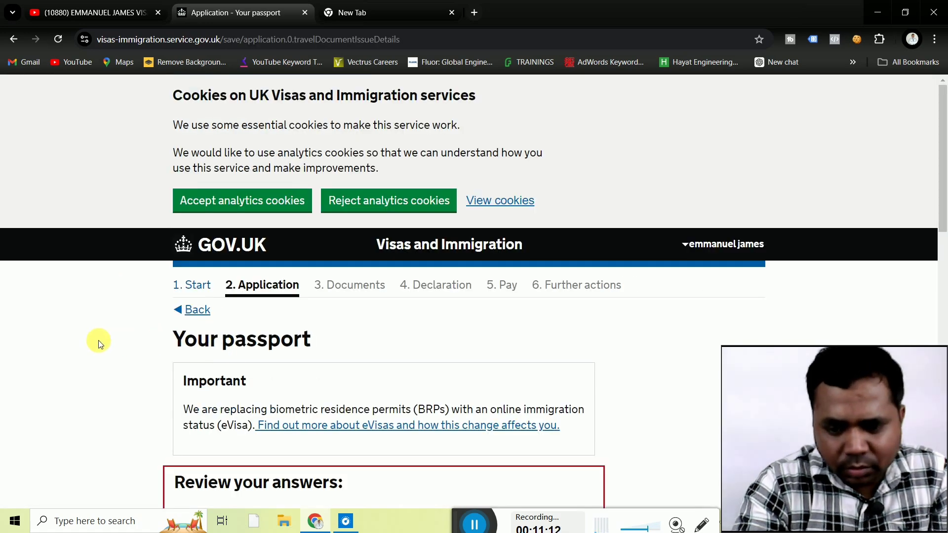
scroll(99, 339, "down", 3)
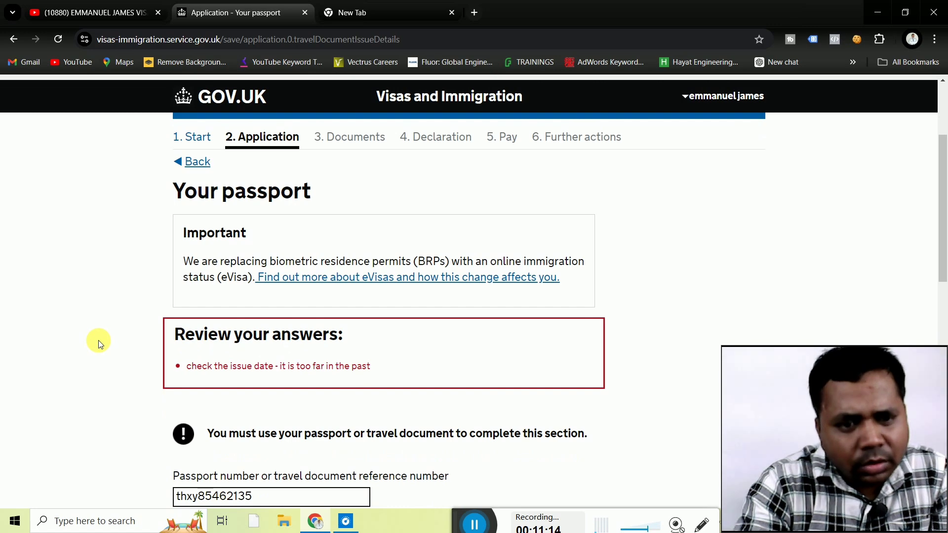
scroll(98, 340, "up", 1)
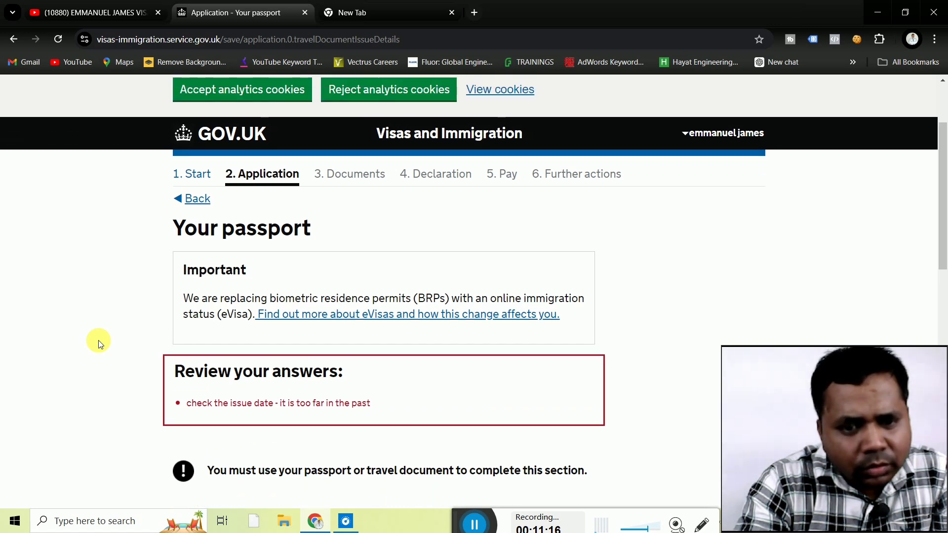
scroll(98, 340, "down", 3)
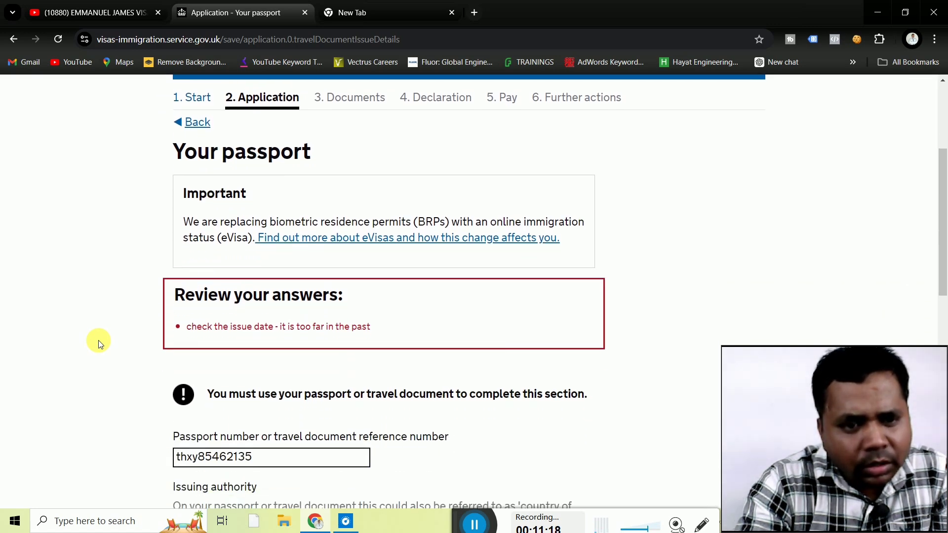
scroll(99, 340, "down", 2)
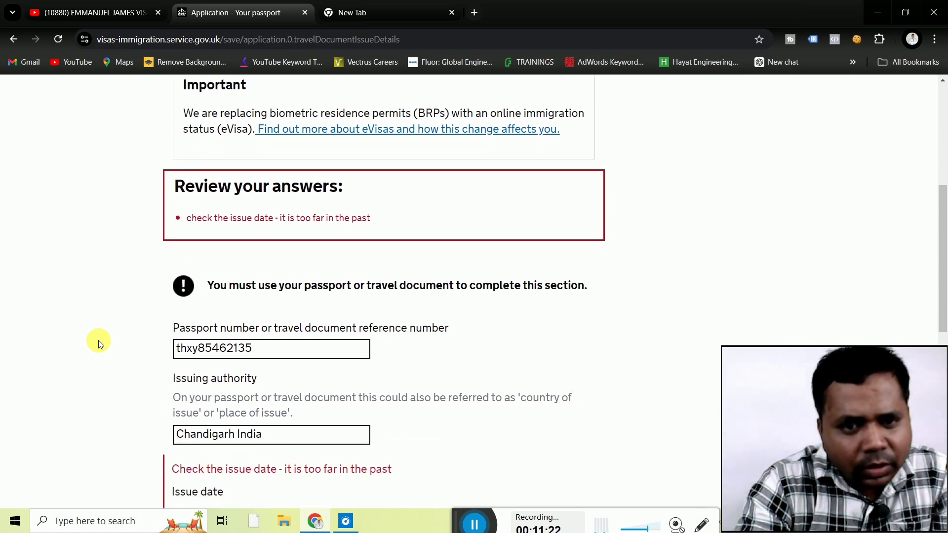
scroll(99, 340, "down", 3)
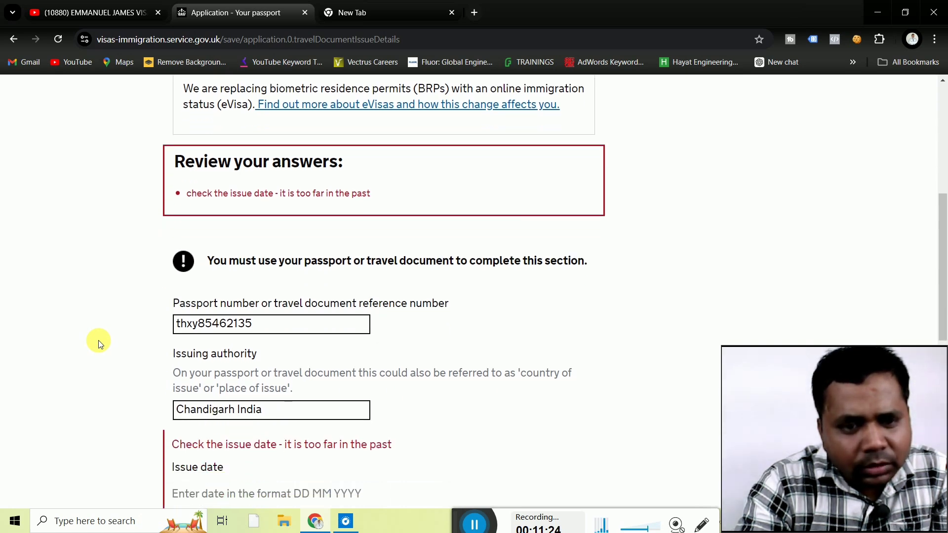
scroll(99, 340, "down", 3)
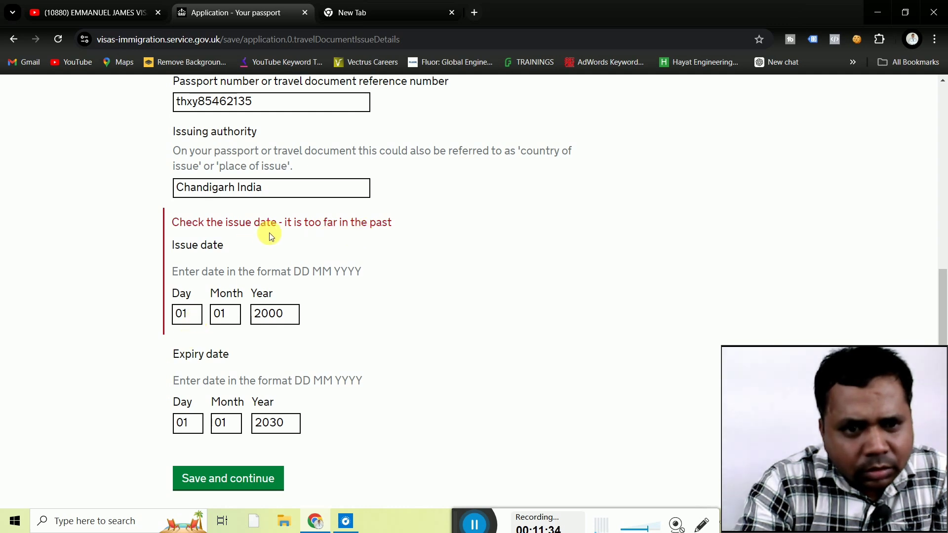
Change the passport issue day to 05 and resubmit the passport details.
left_click(190, 315)
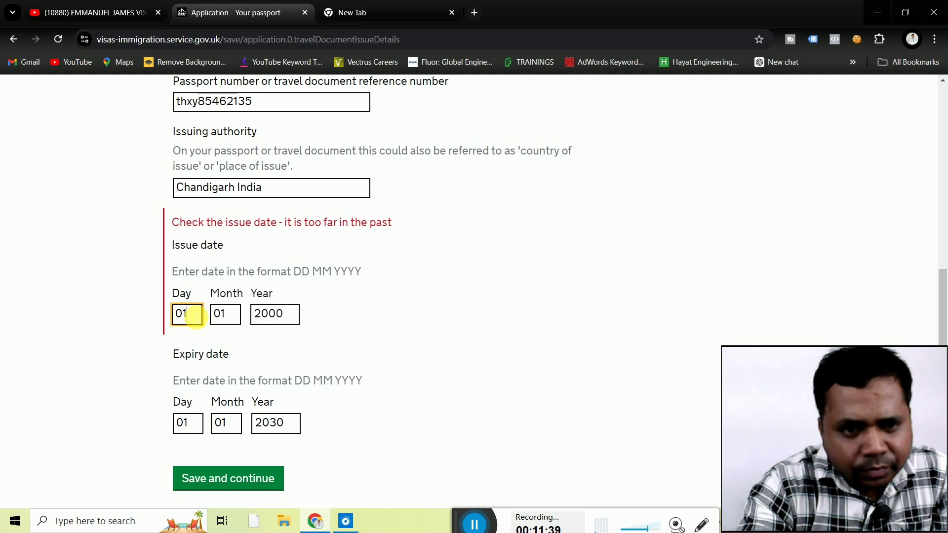
key("BackSpace")
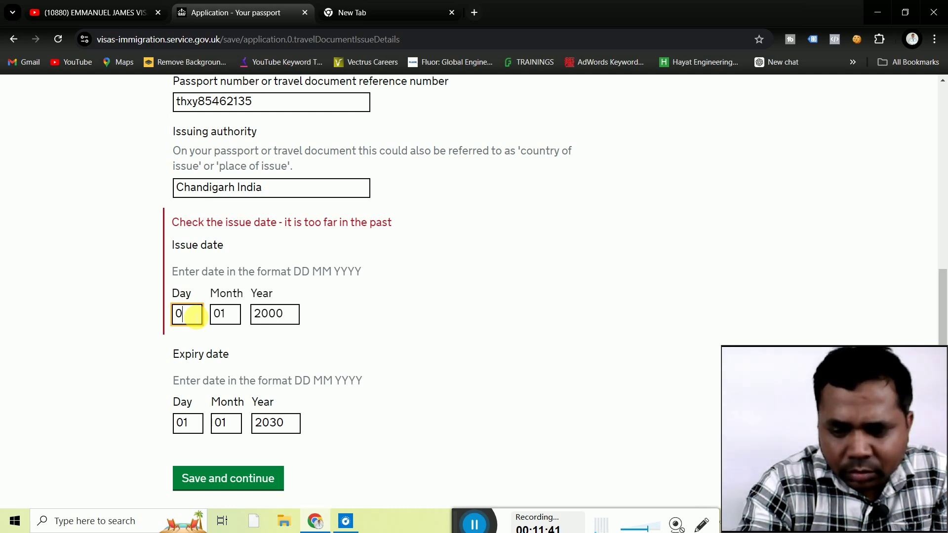
left_click(121, 339)
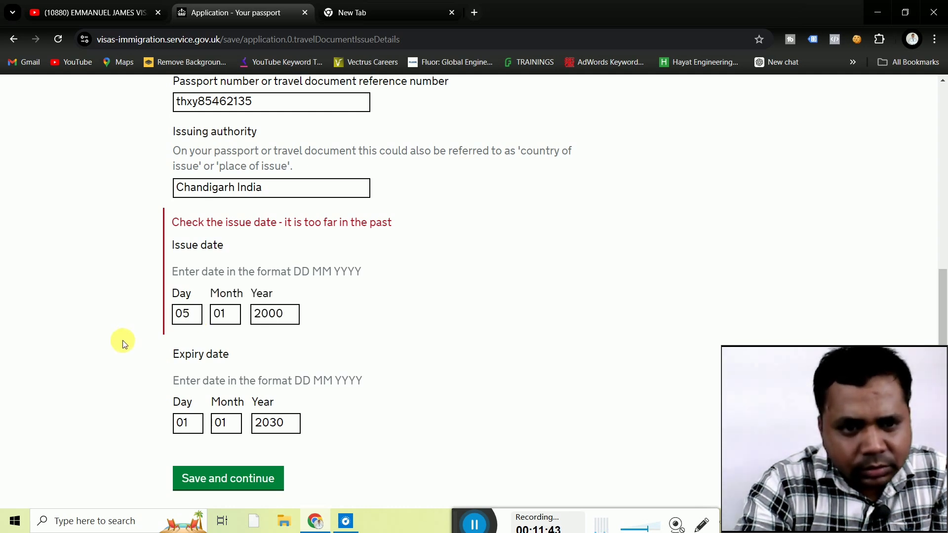
left_click(228, 478)
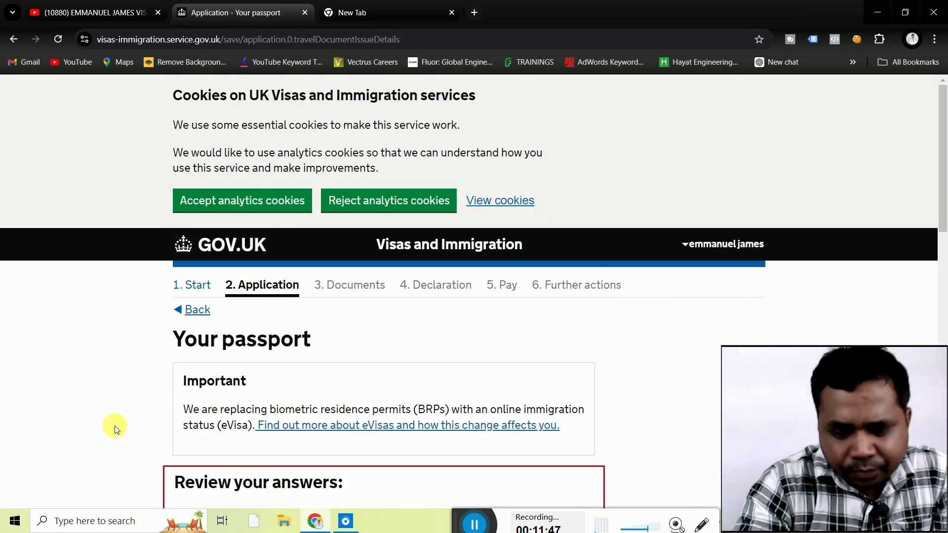
Scroll to the flagged 05 01 2000 issue date and select its day field.
scroll(115, 425, "down", 3)
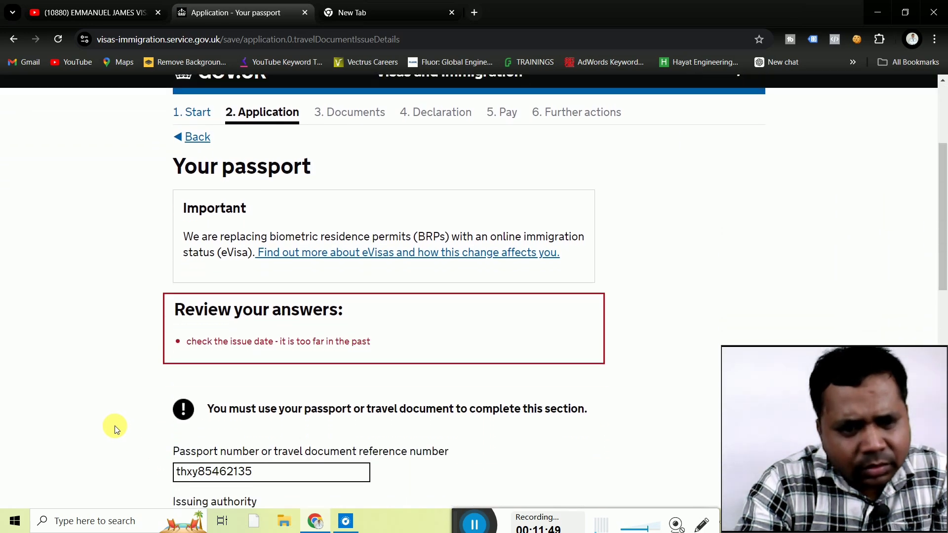
scroll(114, 425, "down", 3)
scroll(114, 425, "up", 4)
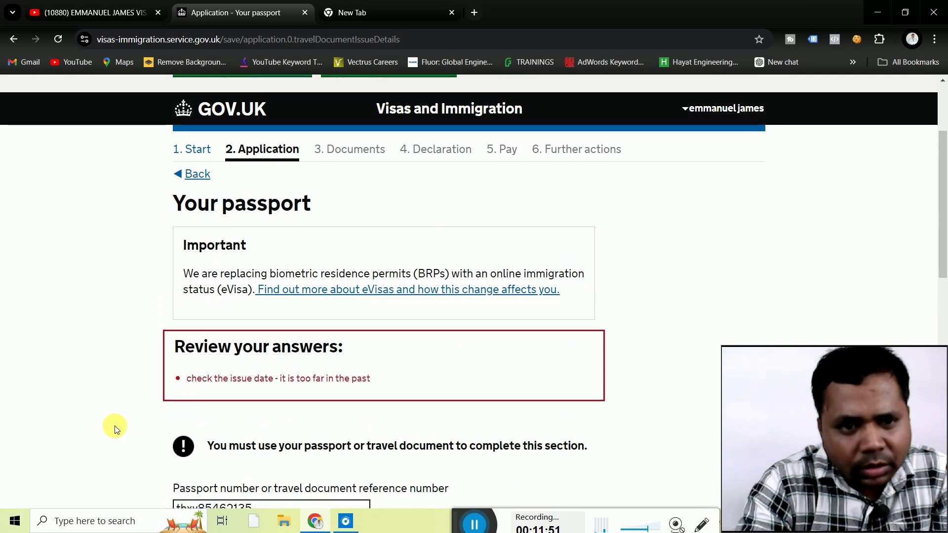
scroll(115, 425, "down", 6)
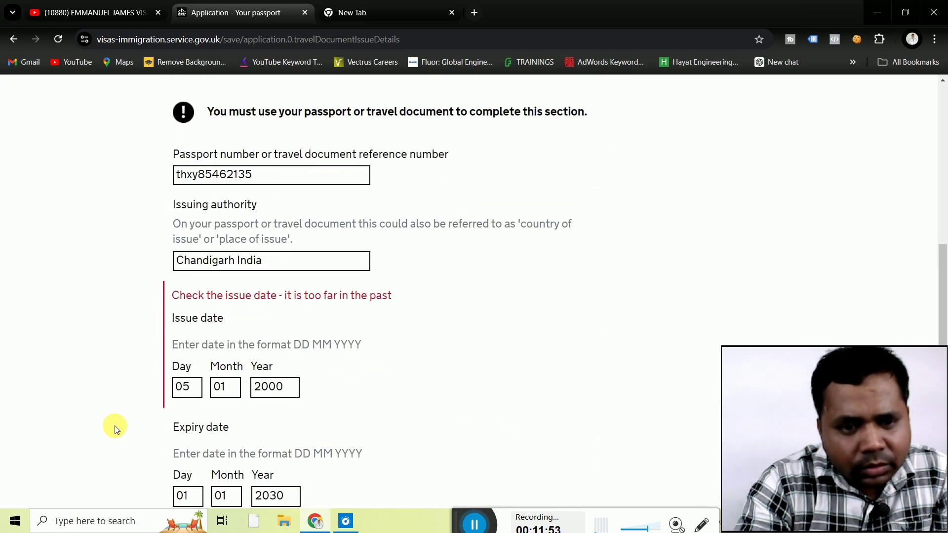
scroll(114, 425, "down", 1)
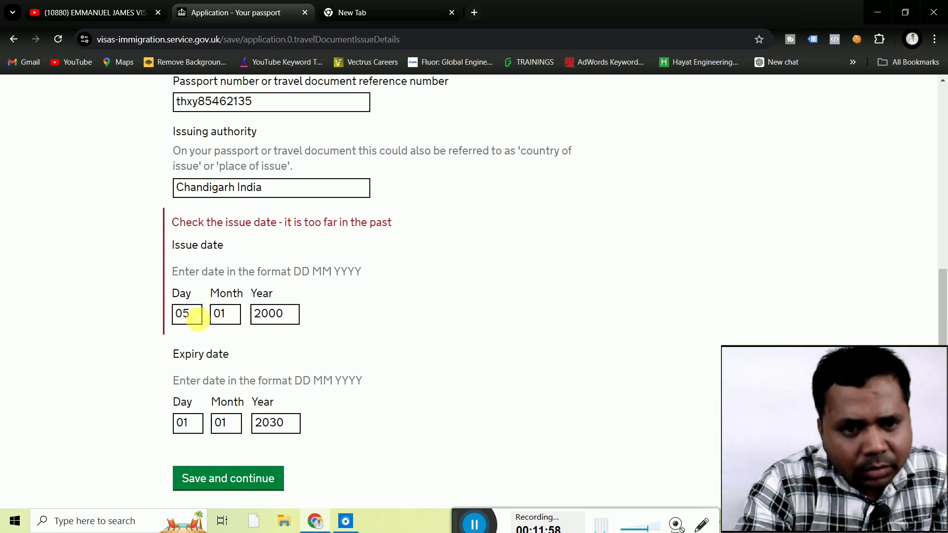
left_click(198, 318)
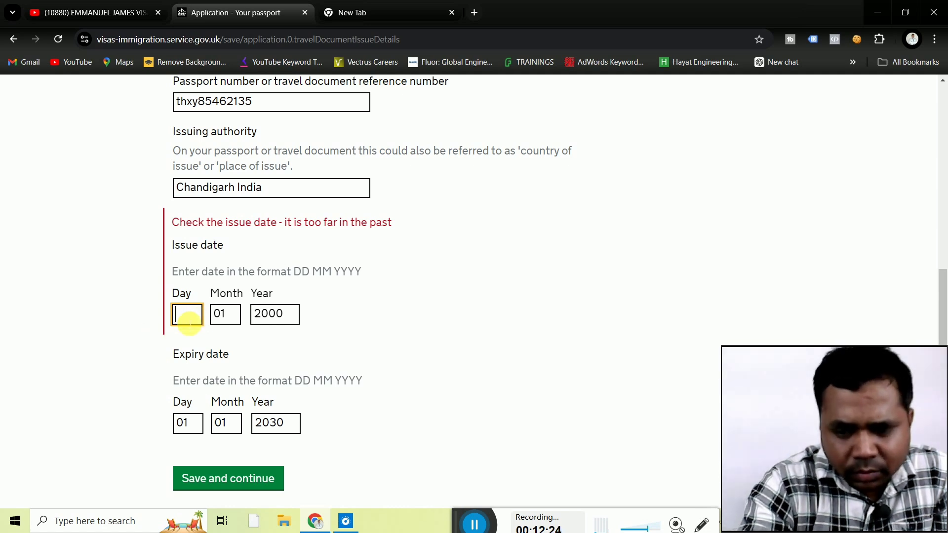
Change the passport issue day to 30 and resubmit the details.
key("BackSpace")
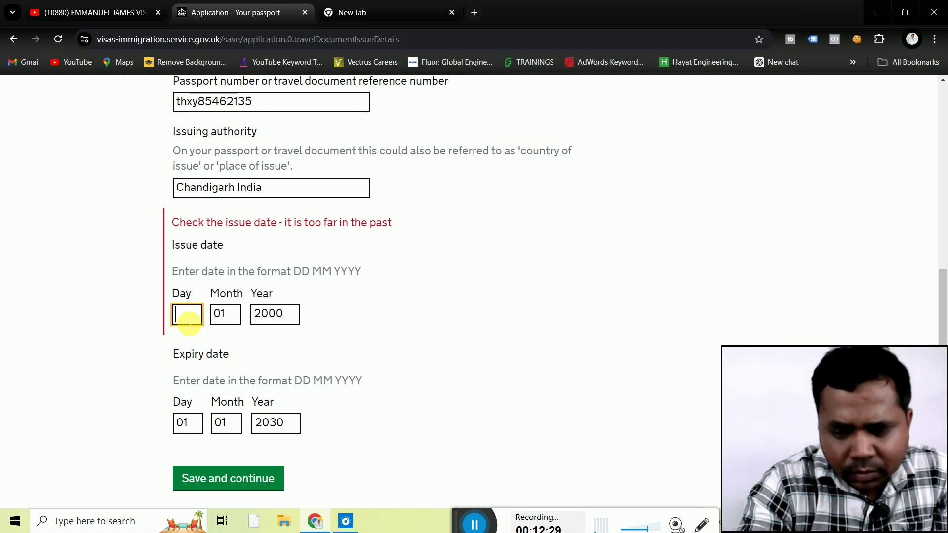
type("30")
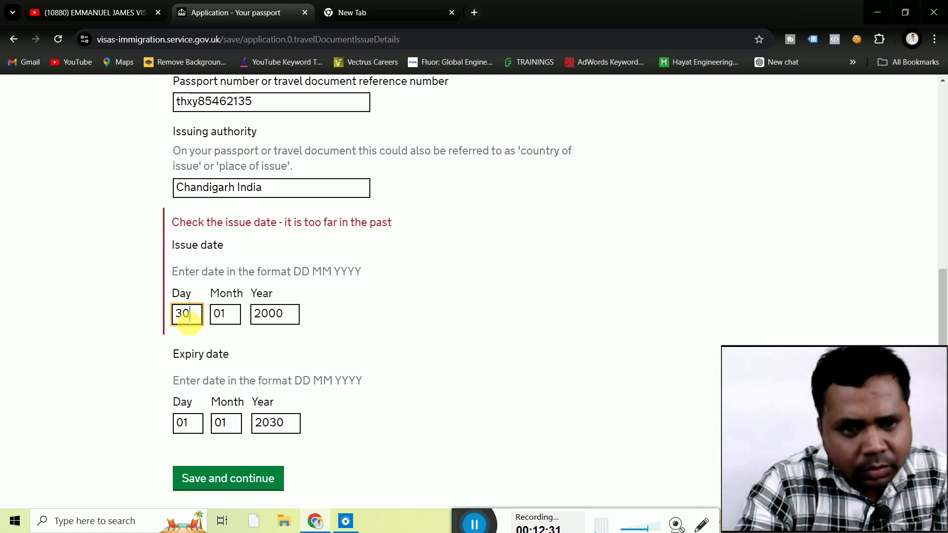
left_click(149, 344)
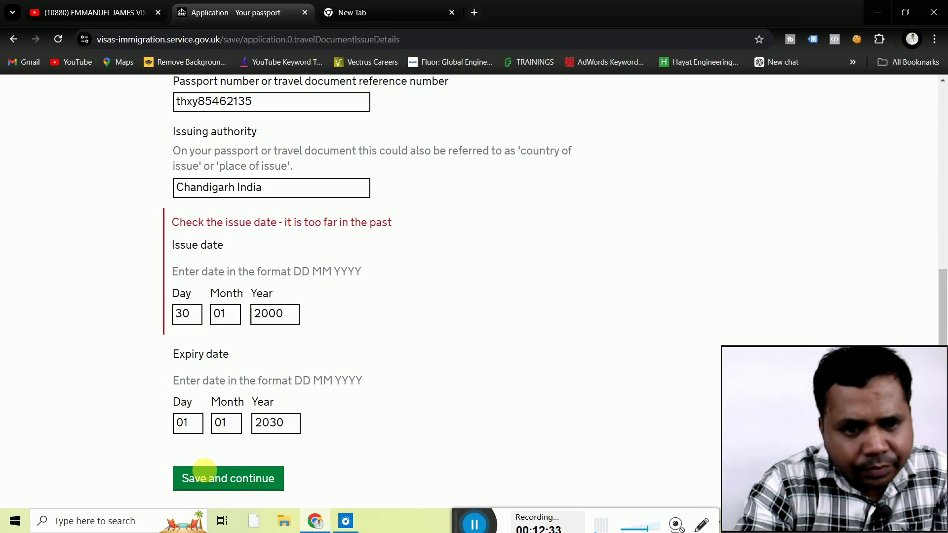
left_click(207, 480)
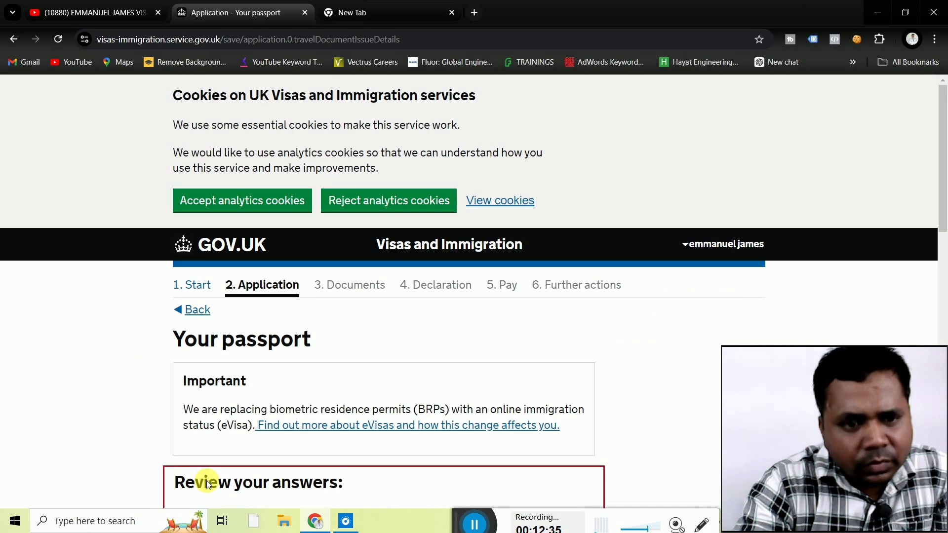
Change the passport issue month to 12.
scroll(111, 391, "down", 4)
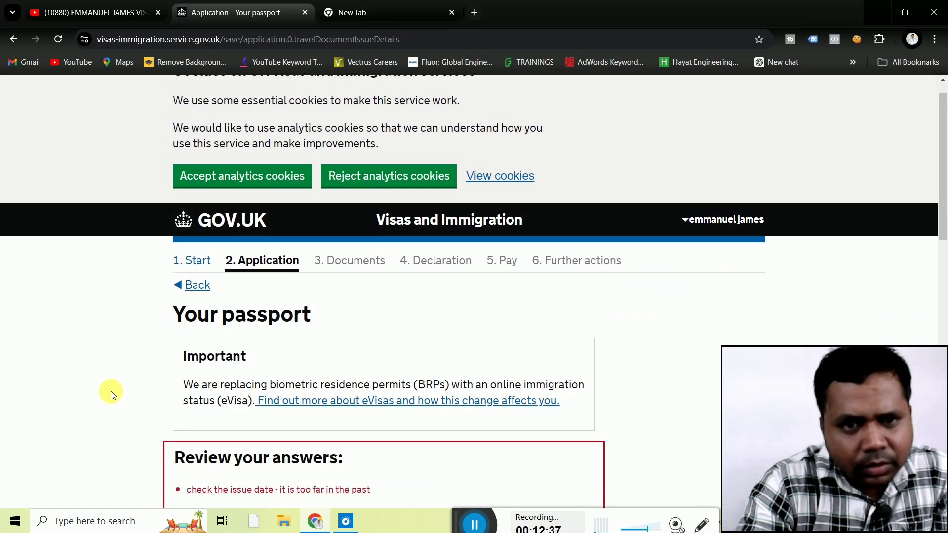
scroll(111, 391, "down", 4)
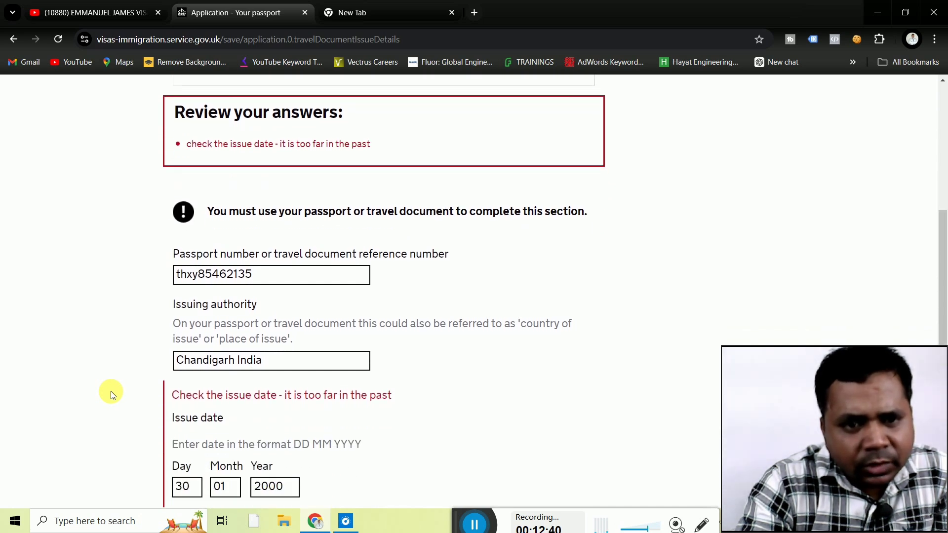
scroll(110, 391, "down", 3)
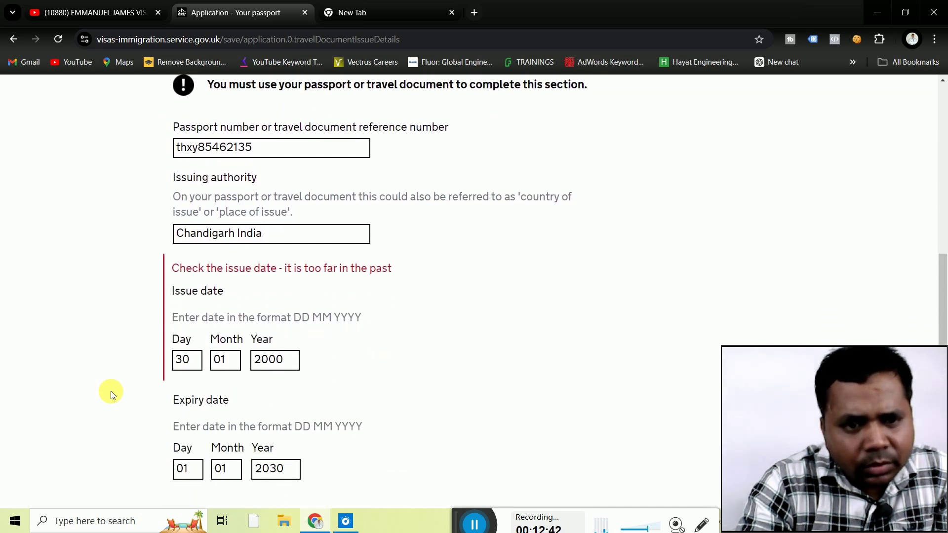
scroll(110, 391, "down", 1)
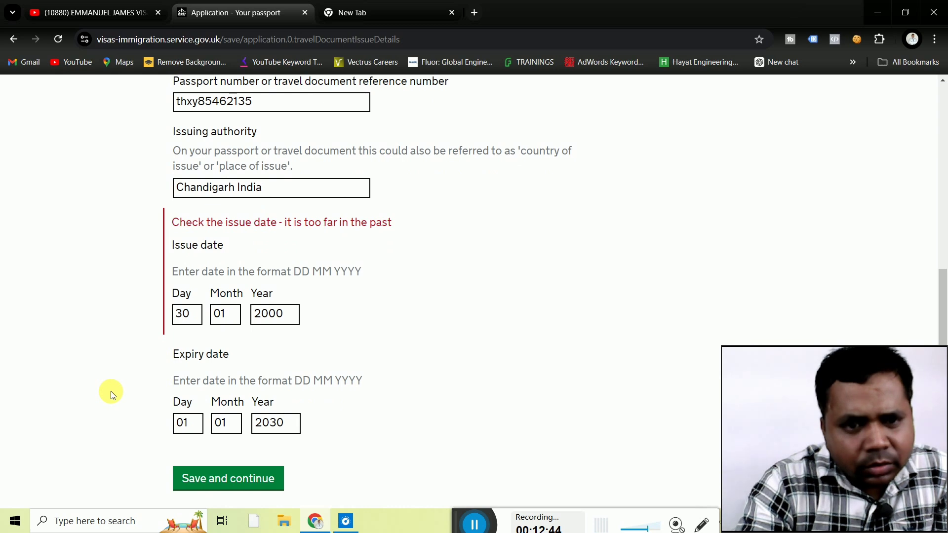
scroll(110, 391, "down", 1)
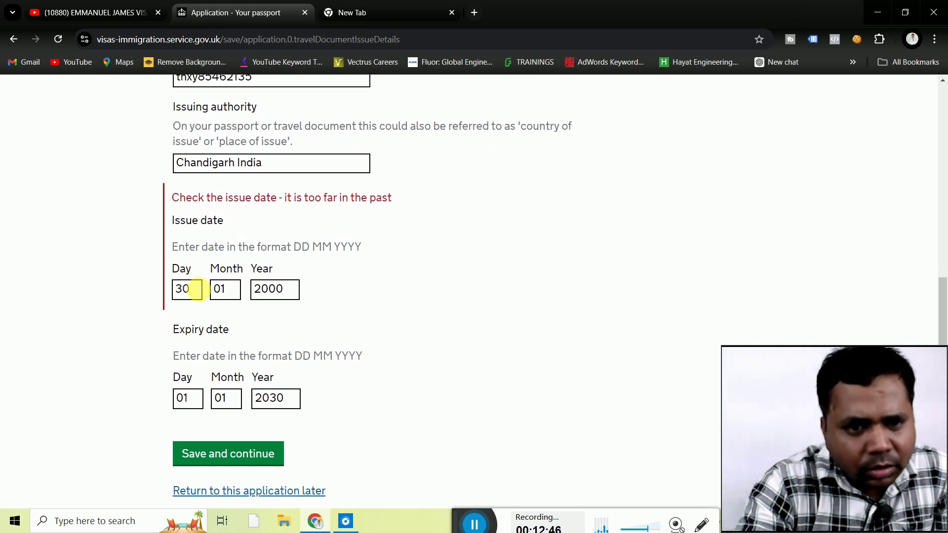
left_click(225, 288)
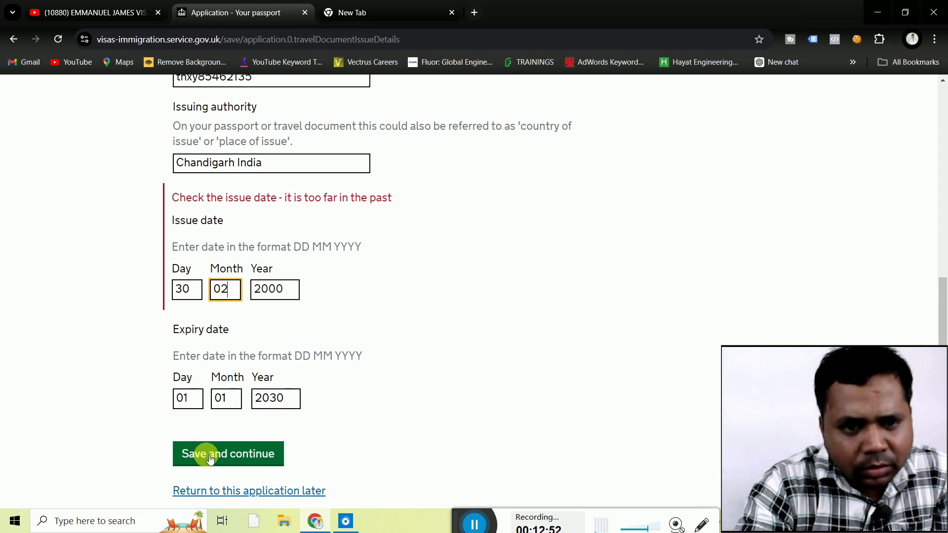
left_click(233, 402)
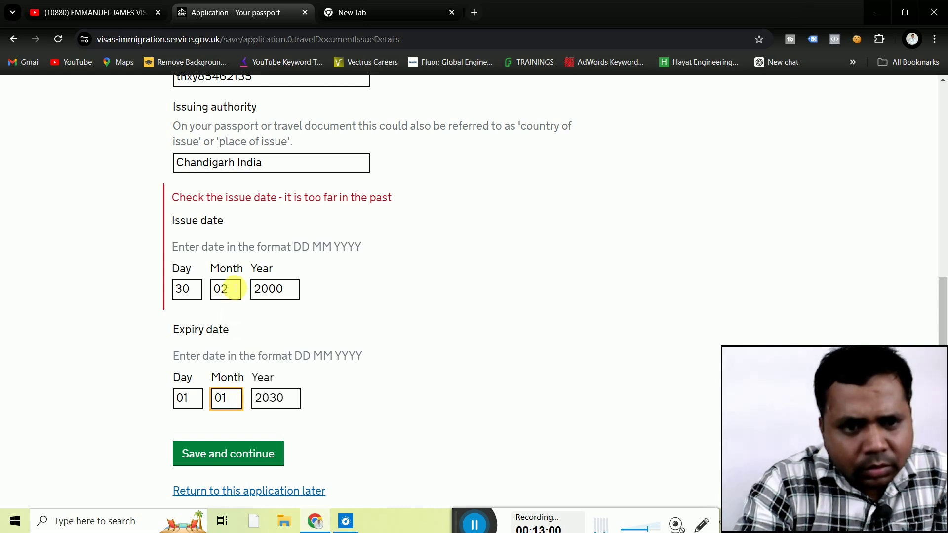
left_click(227, 288)
key("BackSpace")
key("BackSpace")
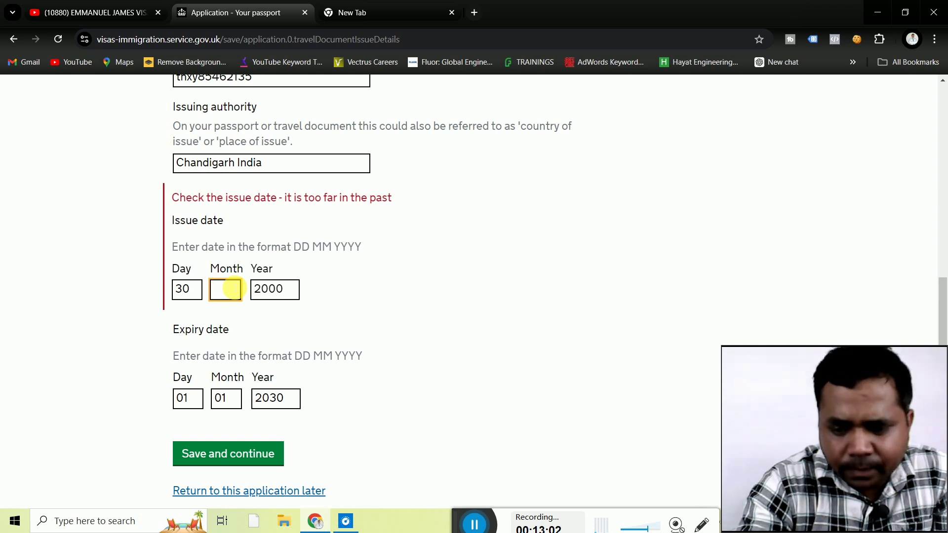
type("12")
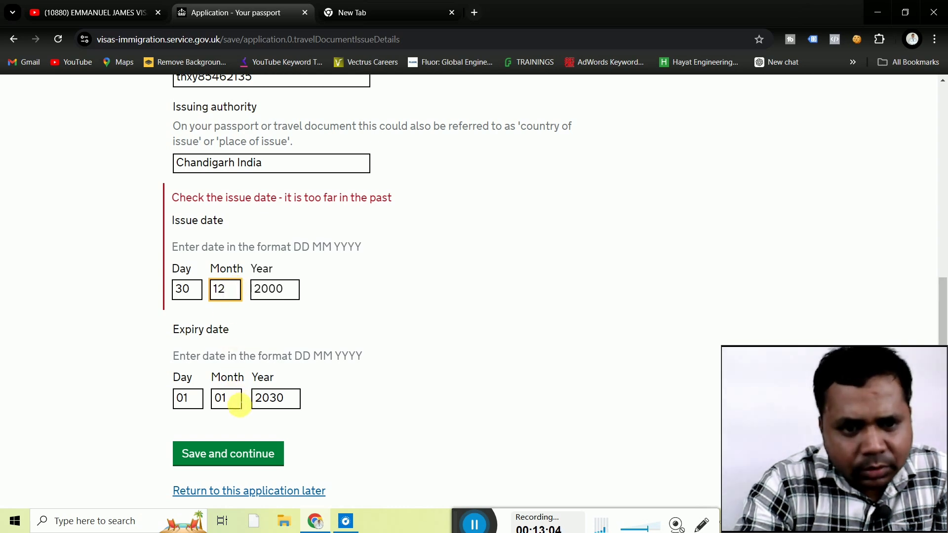
Set the expiry month to 12 and the issue day to 01, then resubmit.
left_click(239, 404)
key("BackSpace")
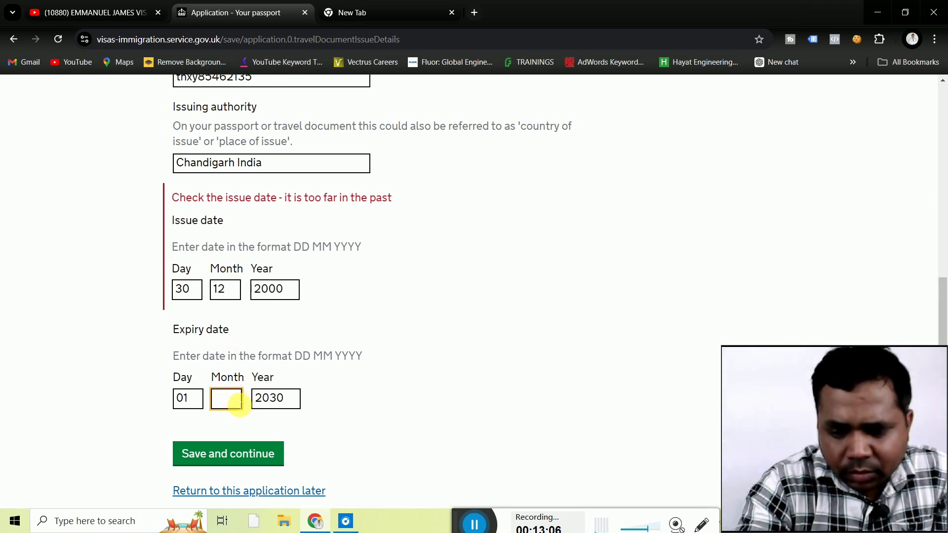
type("12")
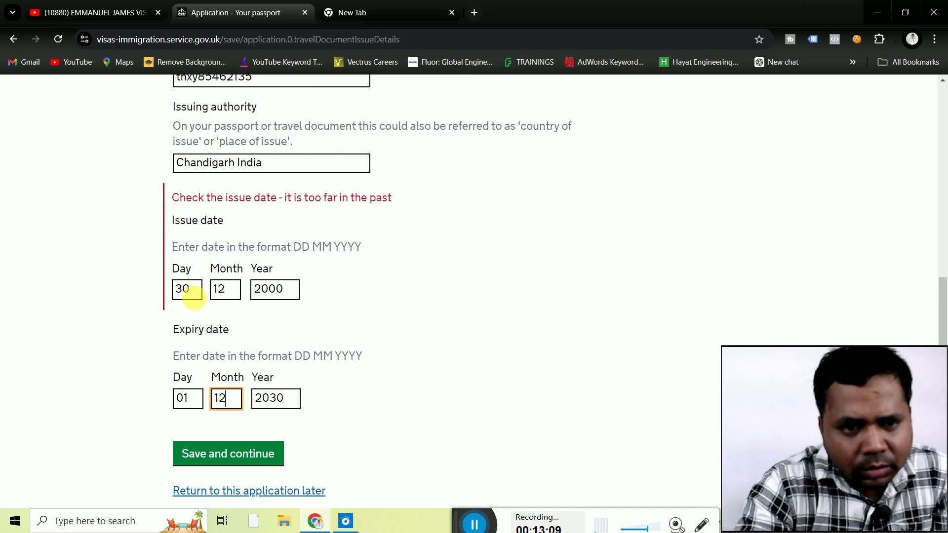
left_click(196, 290)
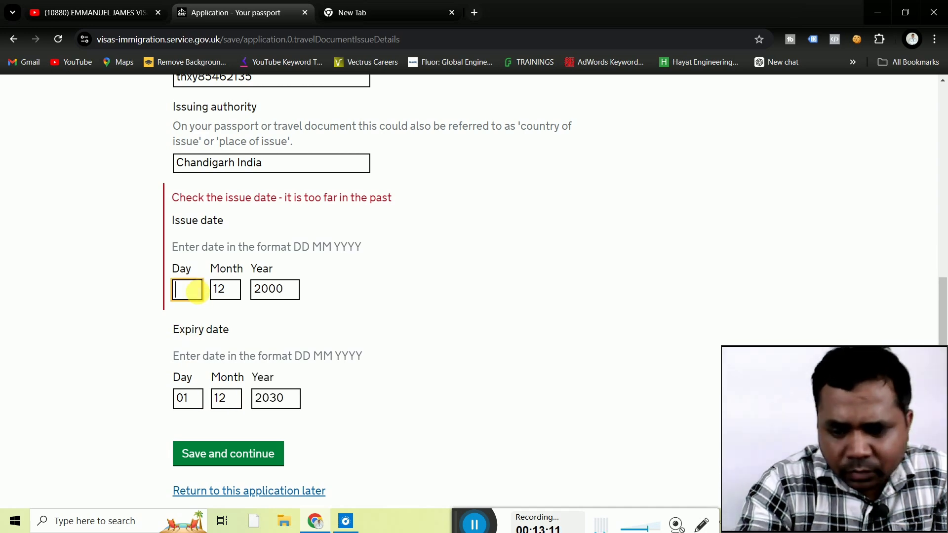
type("01")
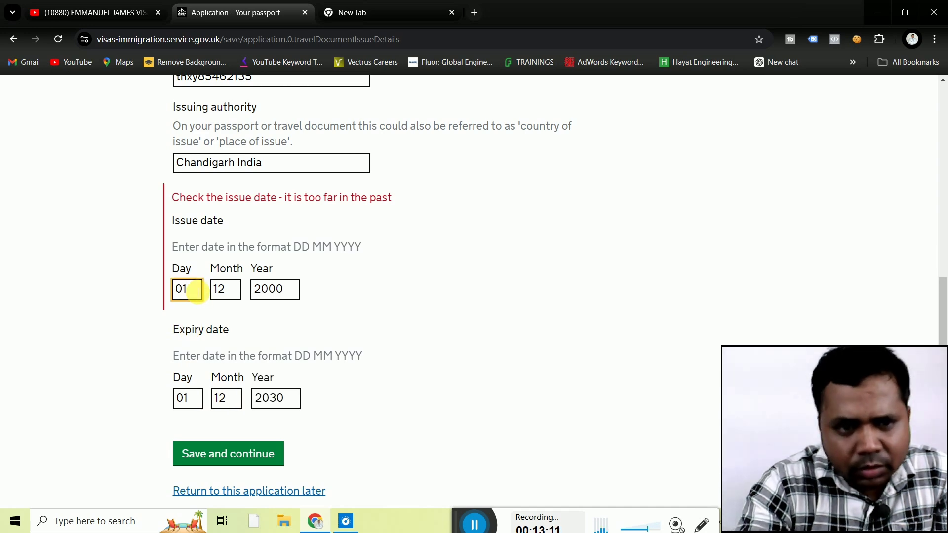
left_click(216, 454)
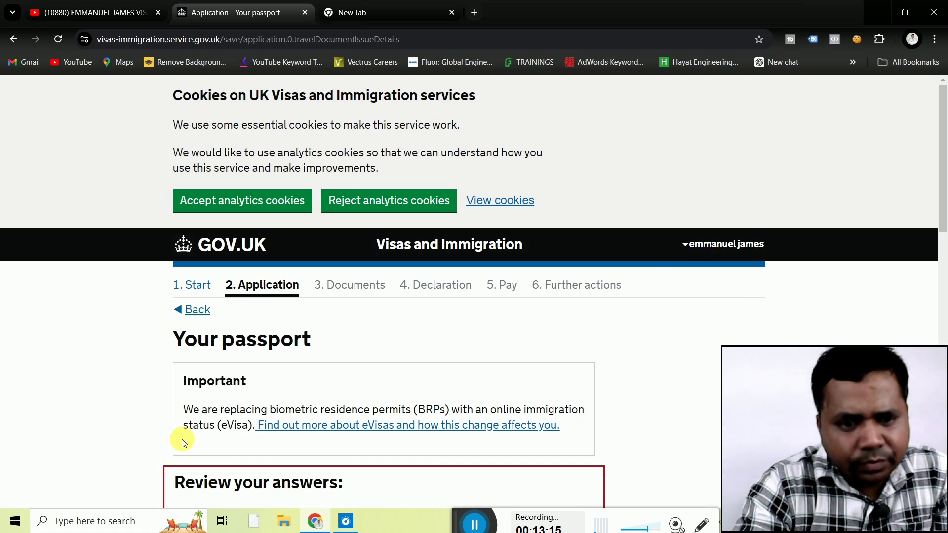
Change the passport issue year to 2020 and save the passport details.
scroll(102, 407, "down", 5)
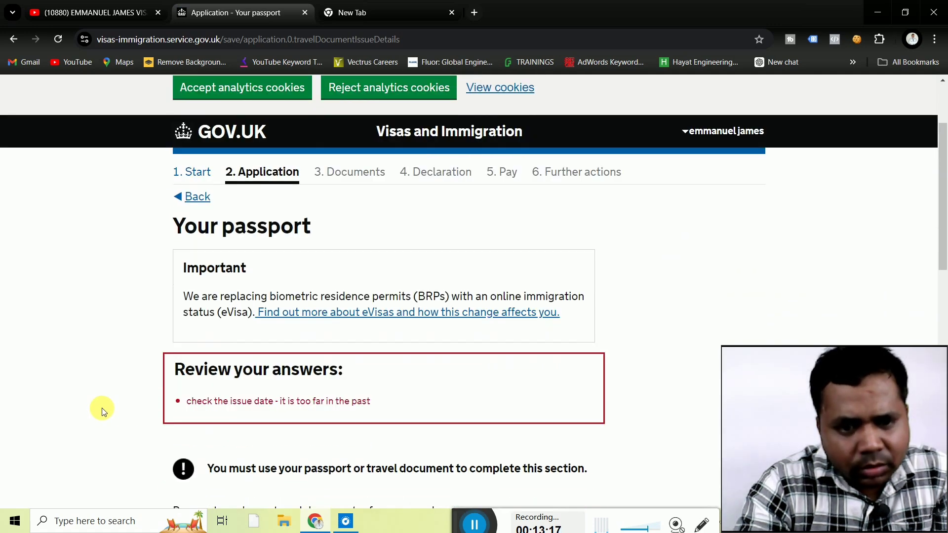
scroll(102, 408, "down", 2)
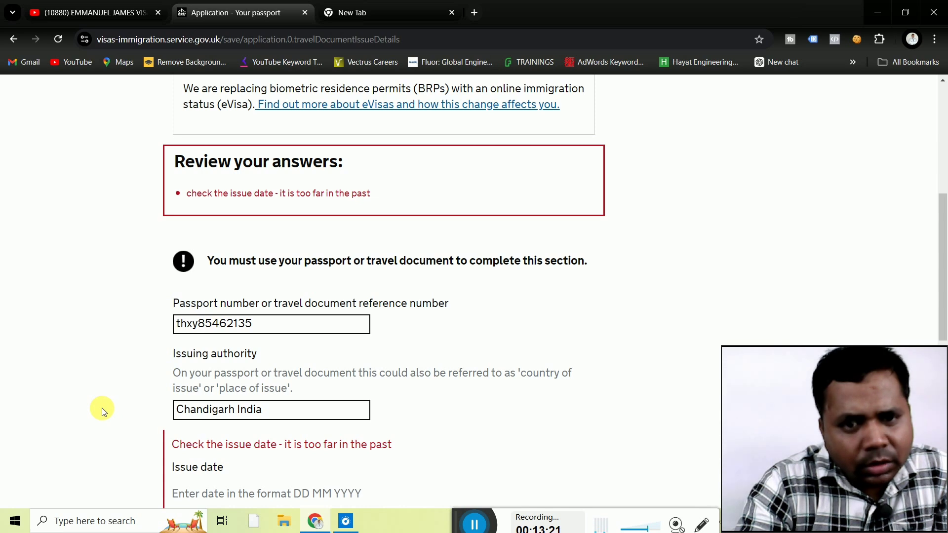
scroll(102, 408, "down", 3)
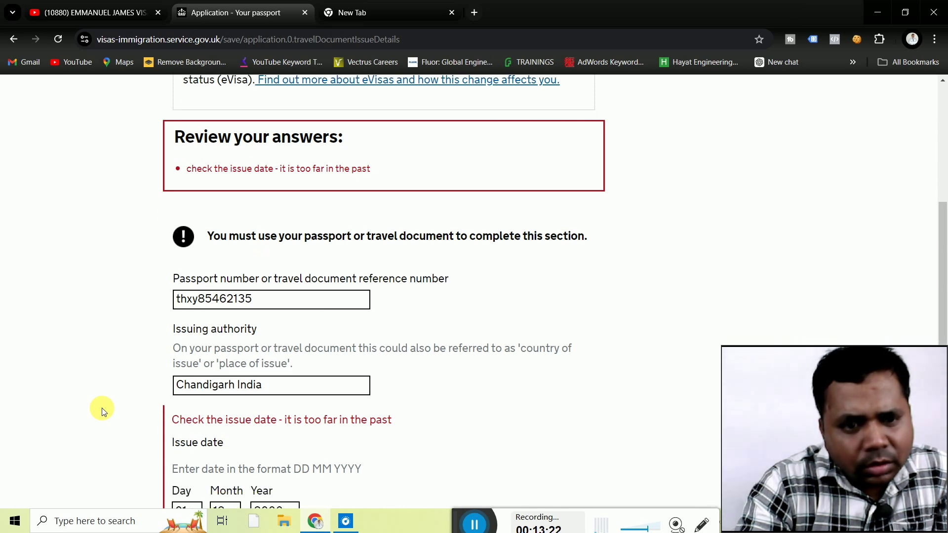
scroll(102, 408, "down", 2)
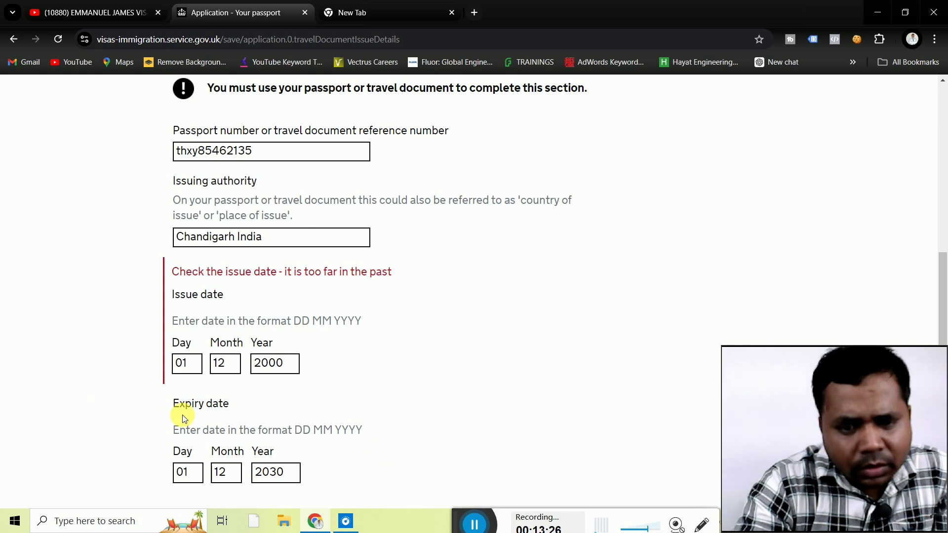
left_click(477, 530)
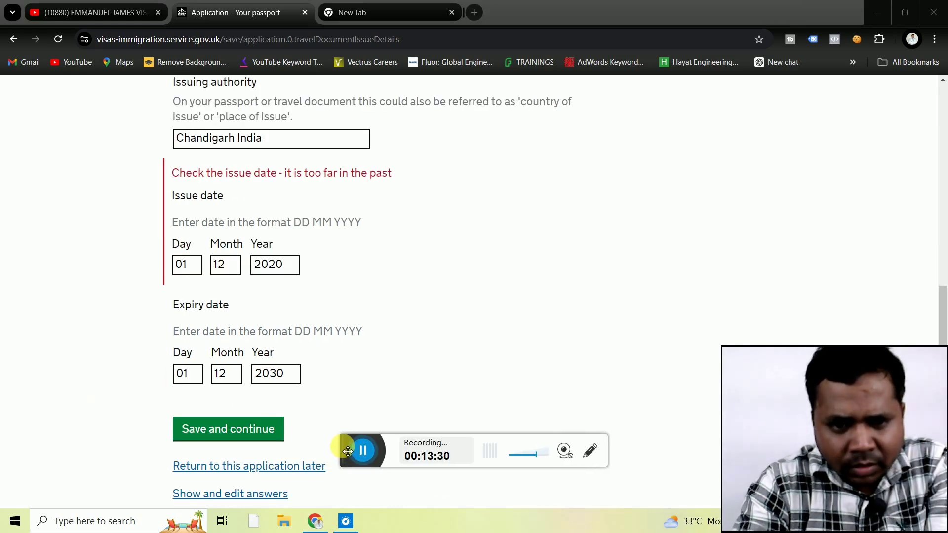
left_click_drag(353, 456, 443, 532)
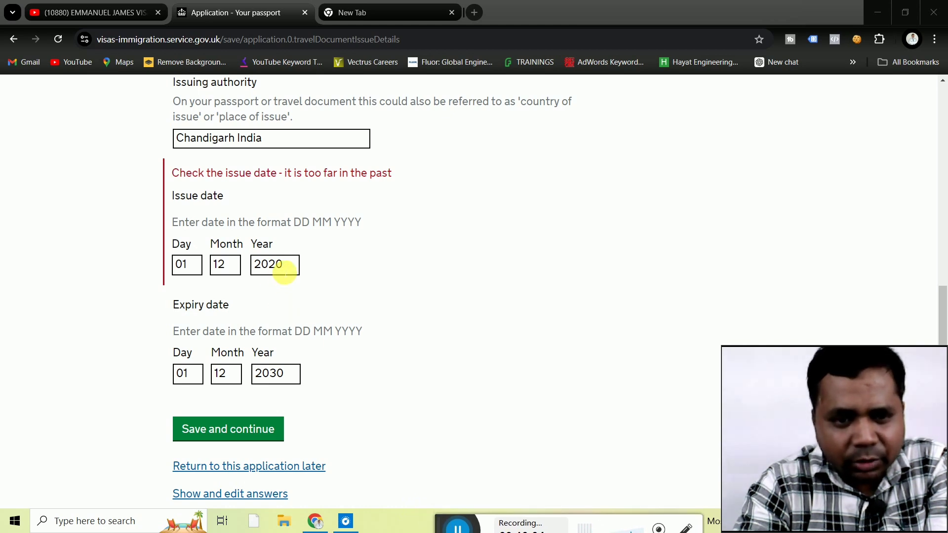
left_click(242, 431)
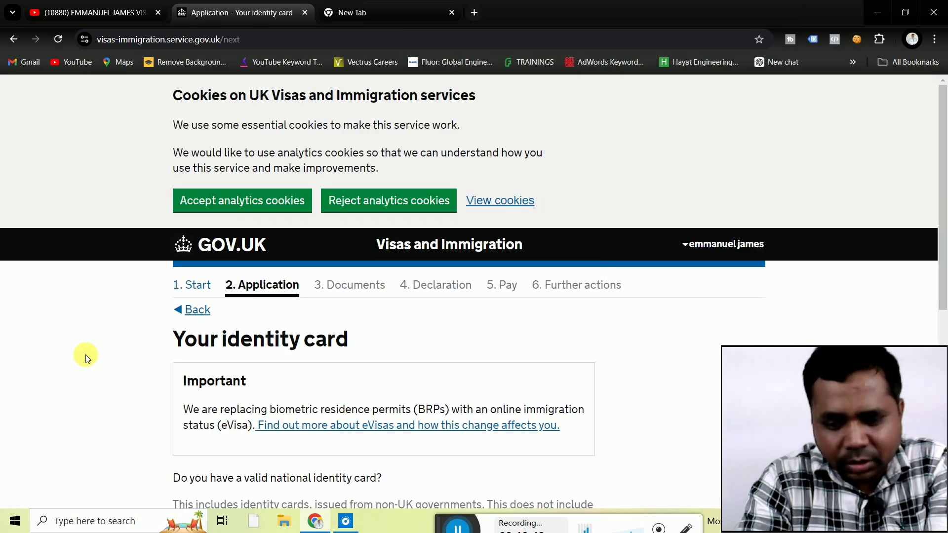
Answer Yes to having a valid national identity card.
scroll(85, 355, "down", 1)
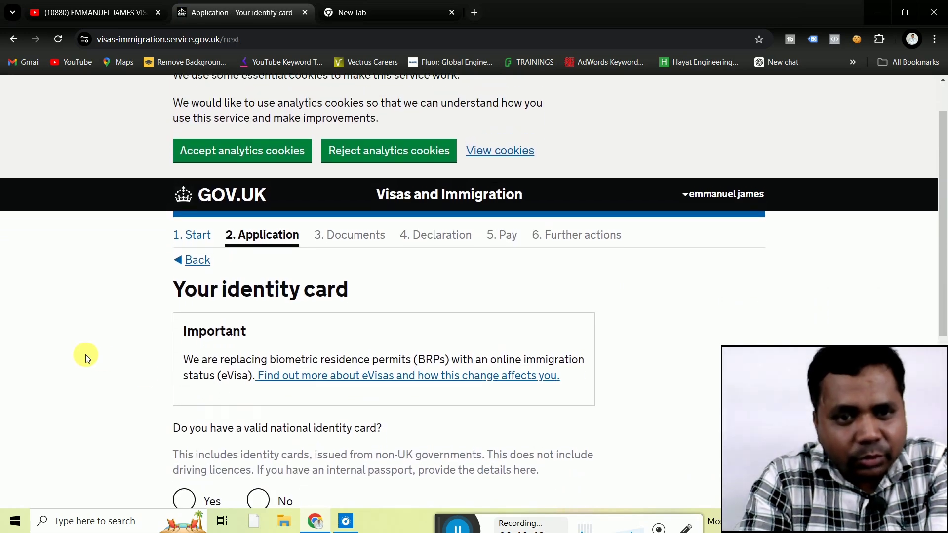
scroll(85, 354, "up", 1)
scroll(85, 354, "down", 2)
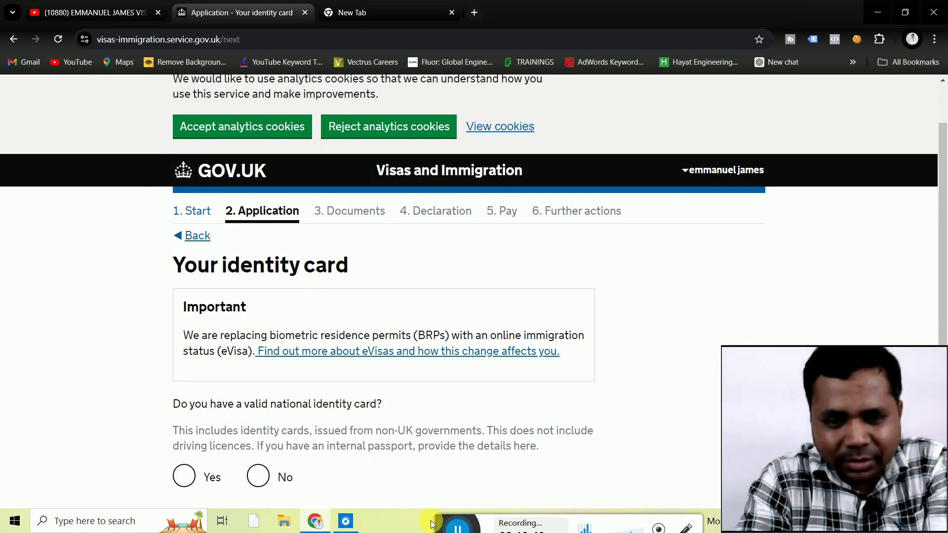
left_click_drag(443, 527, 443, 512)
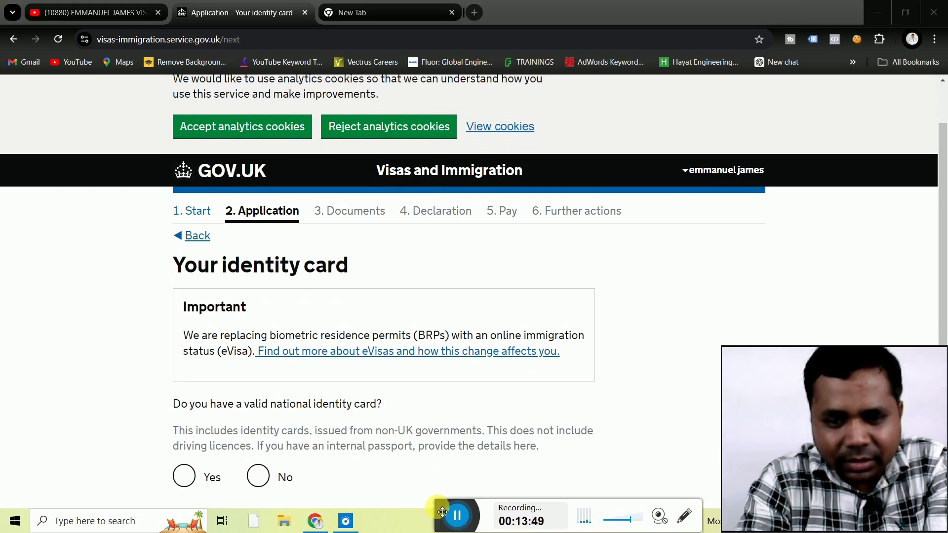
left_click(83, 399)
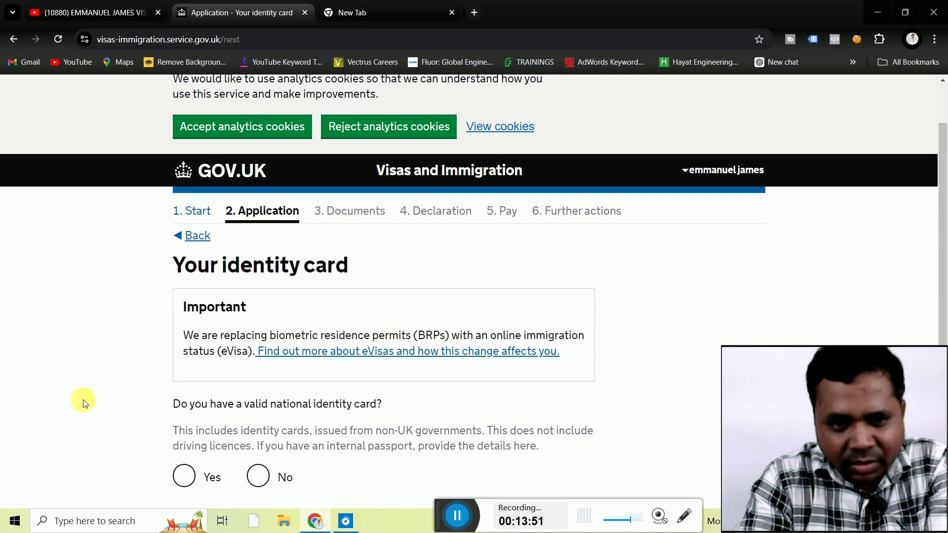
scroll(83, 399, "down", 1)
scroll(83, 399, "down", 2)
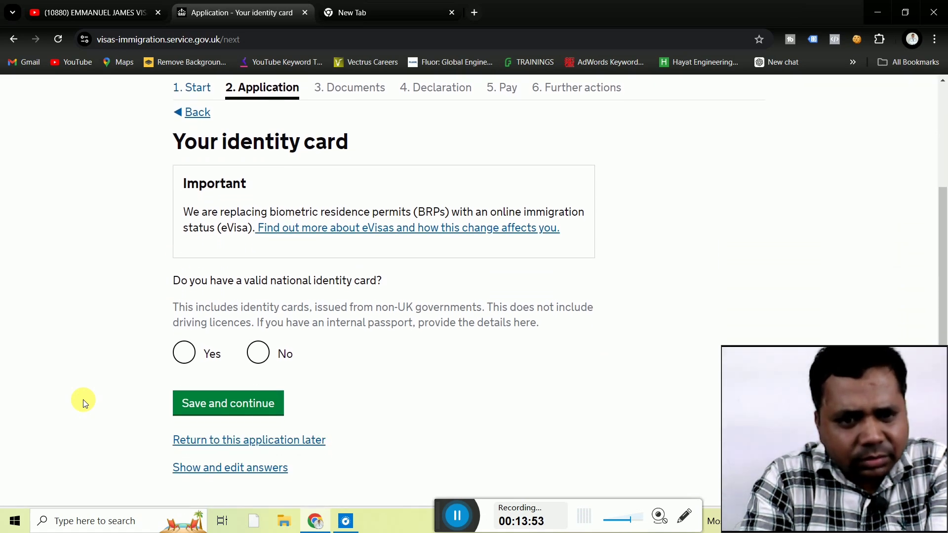
scroll(83, 399, "down", 1)
scroll(83, 399, "down", 1)
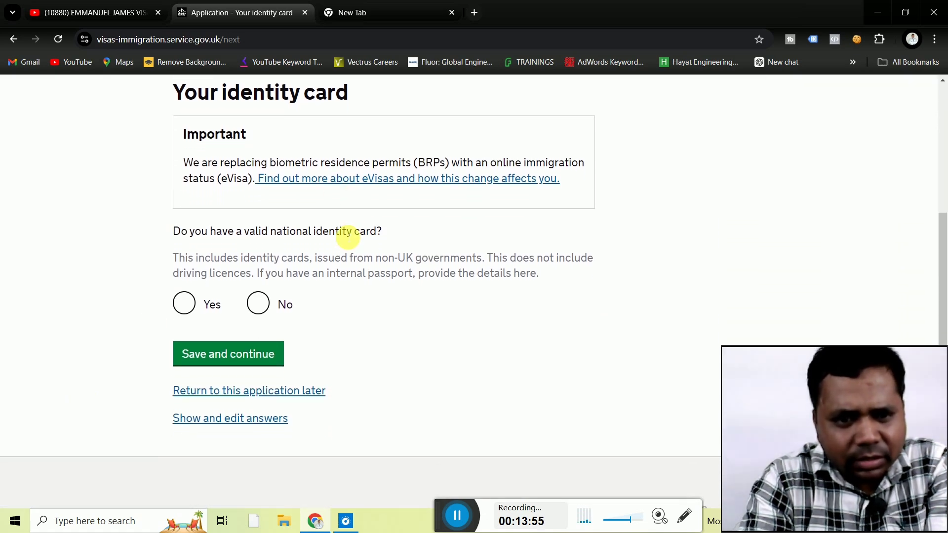
left_click(187, 306)
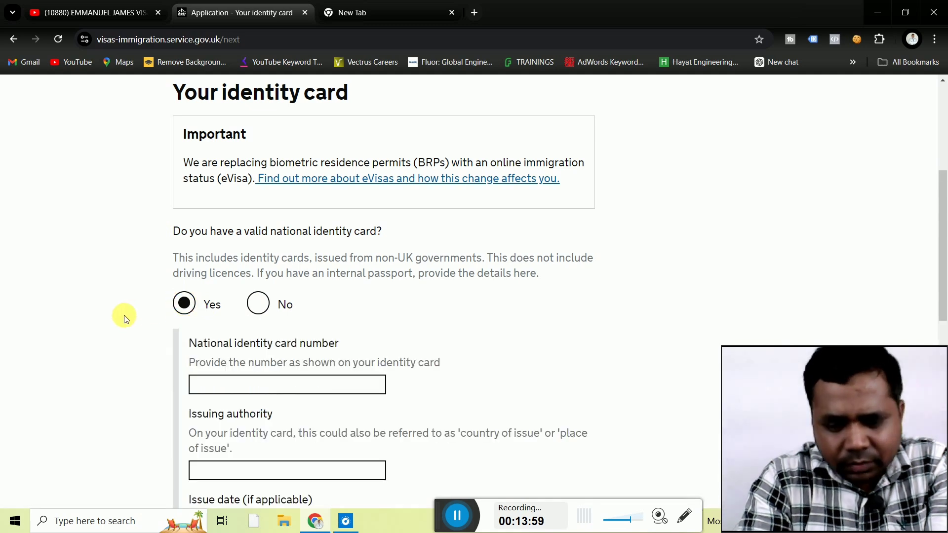
Fill in the suggested identity card number and India as issuing authority.
scroll(125, 319, "down", 1)
scroll(126, 319, "down", 3)
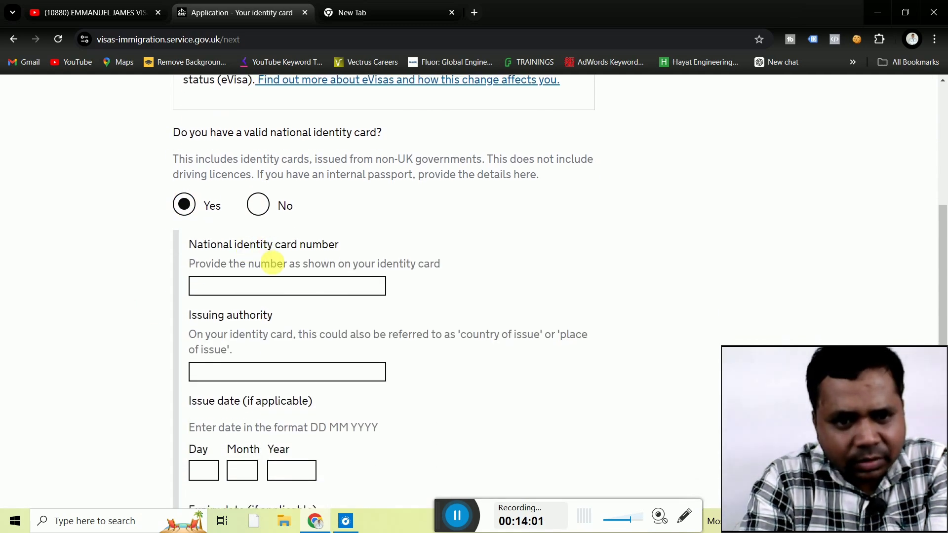
left_click(268, 292)
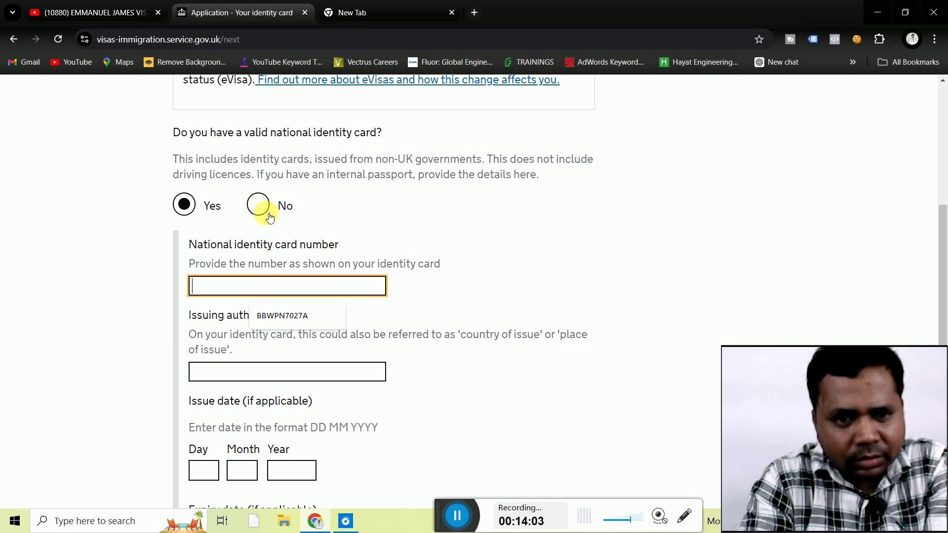
left_click(282, 313)
left_click(133, 310)
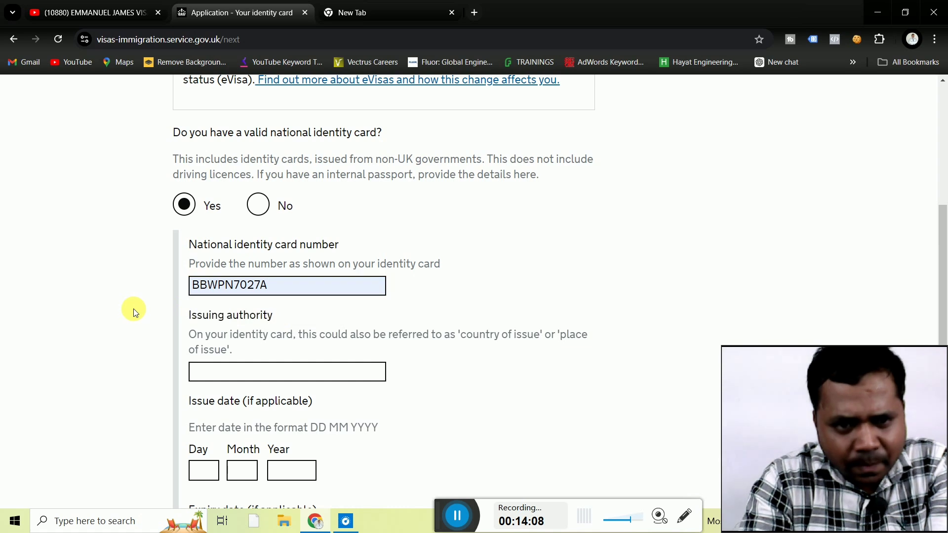
scroll(133, 309, "down", 2)
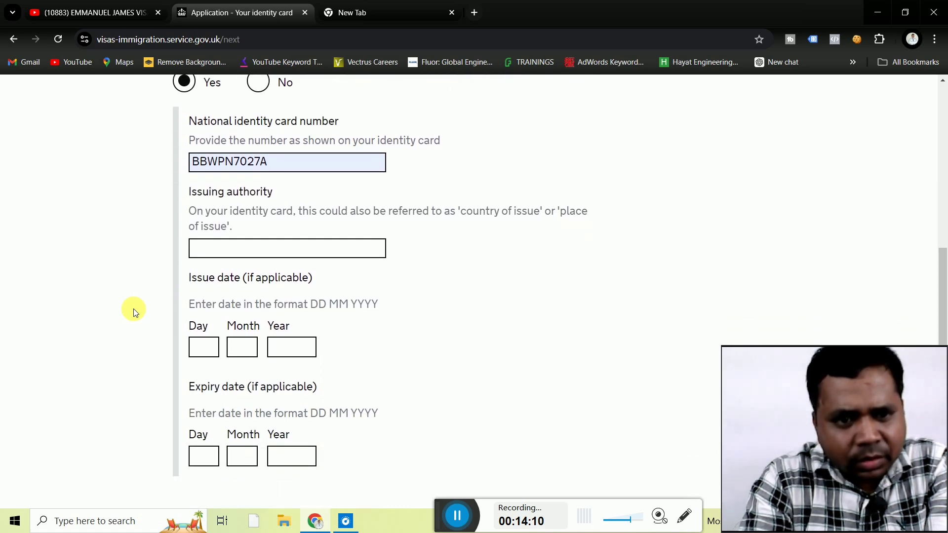
left_click(253, 253)
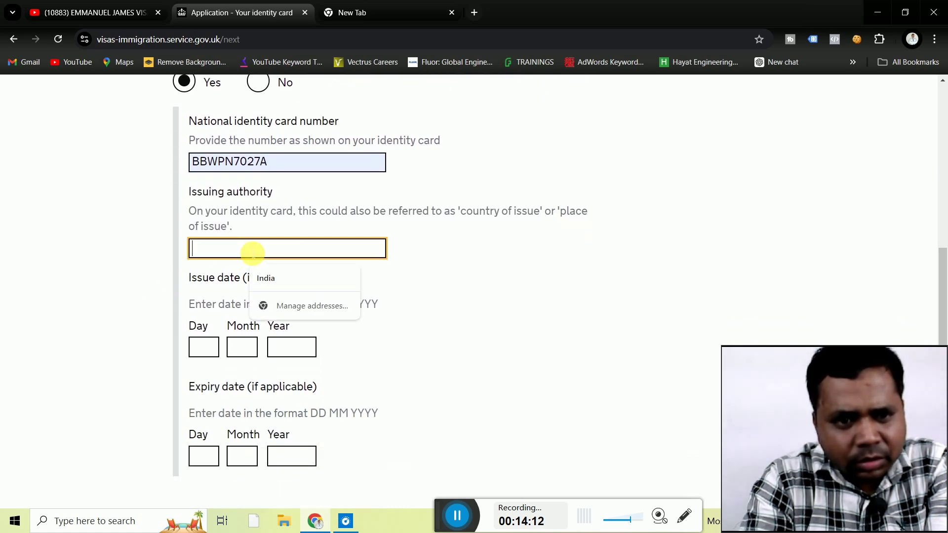
left_click(276, 281)
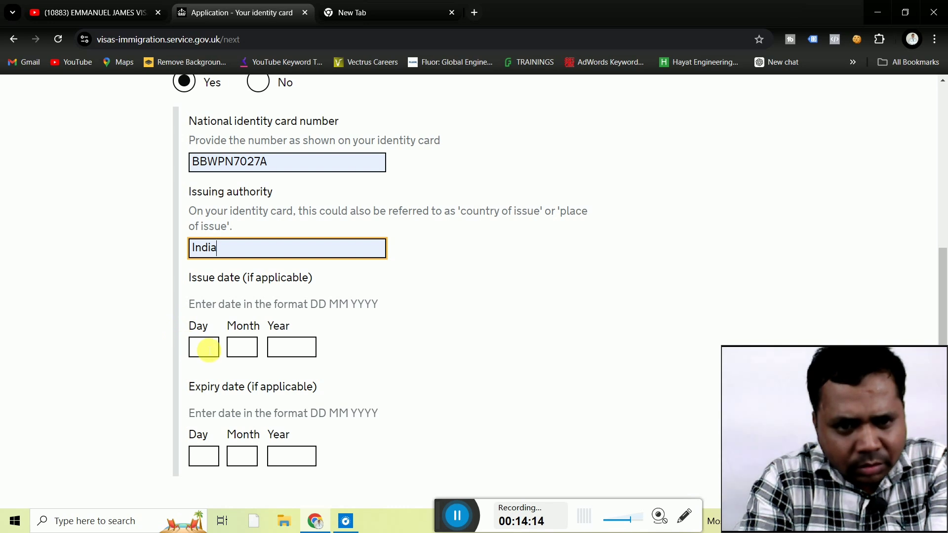
Enter the identity card issue date as 11 12 2005.
left_click(207, 349)
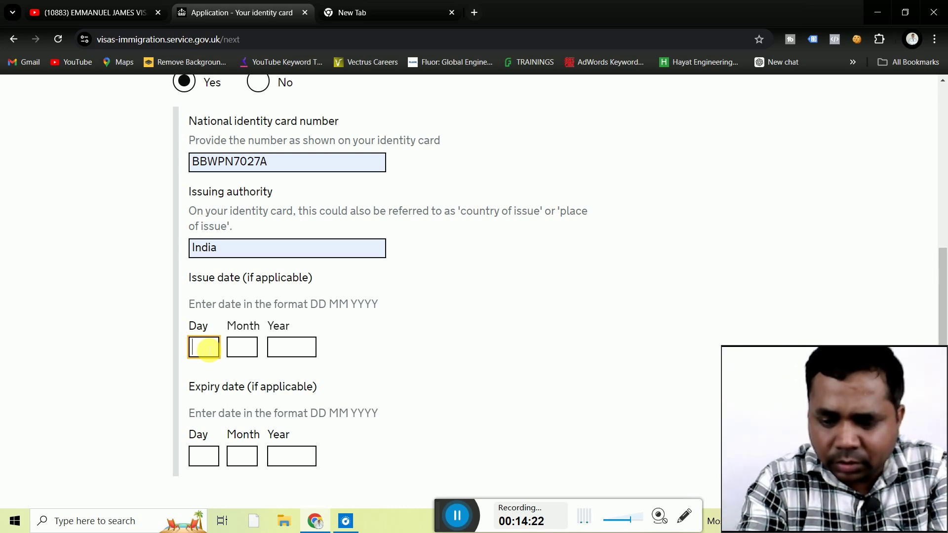
type("11")
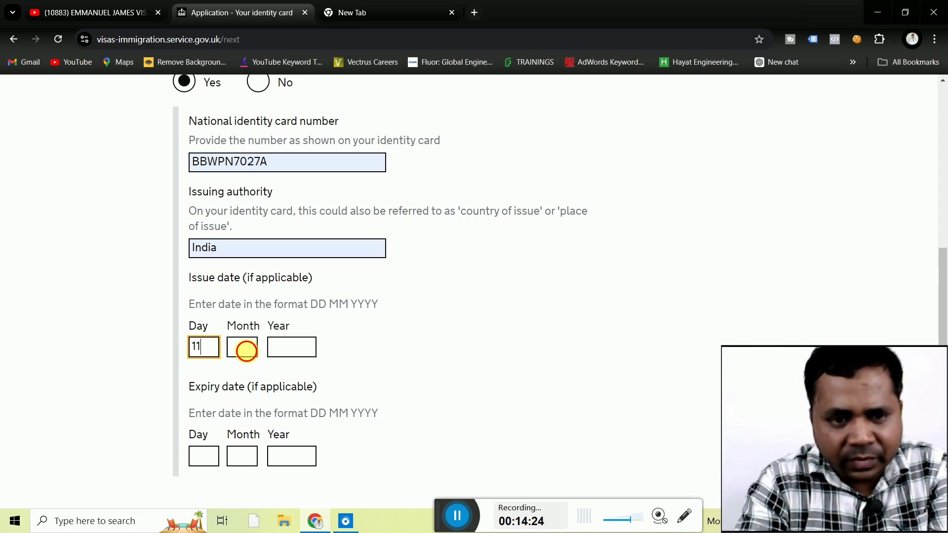
left_click(246, 351)
type("12")
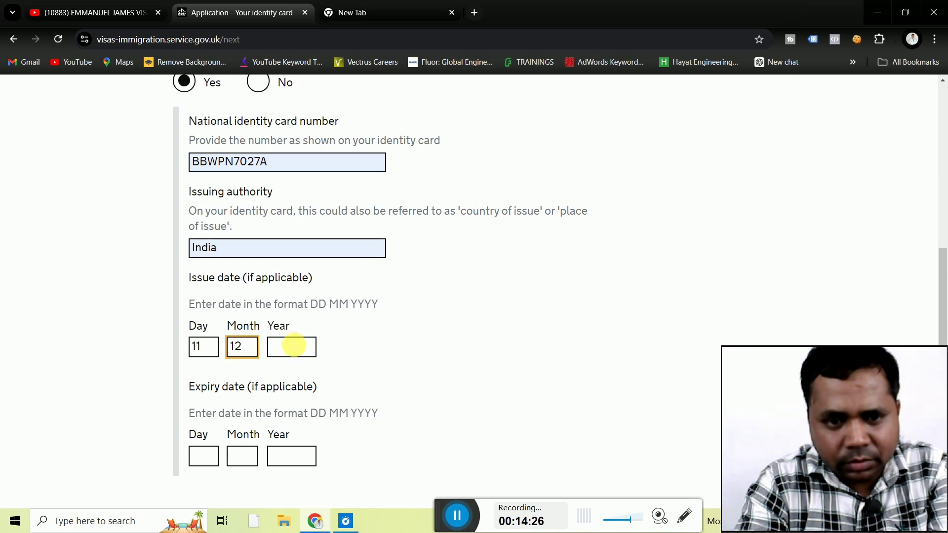
left_click(294, 348)
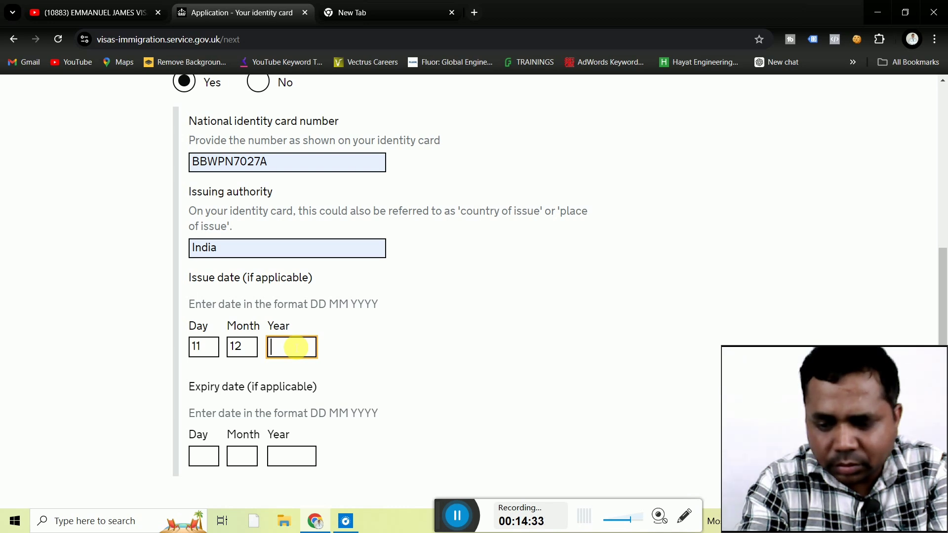
type("2")
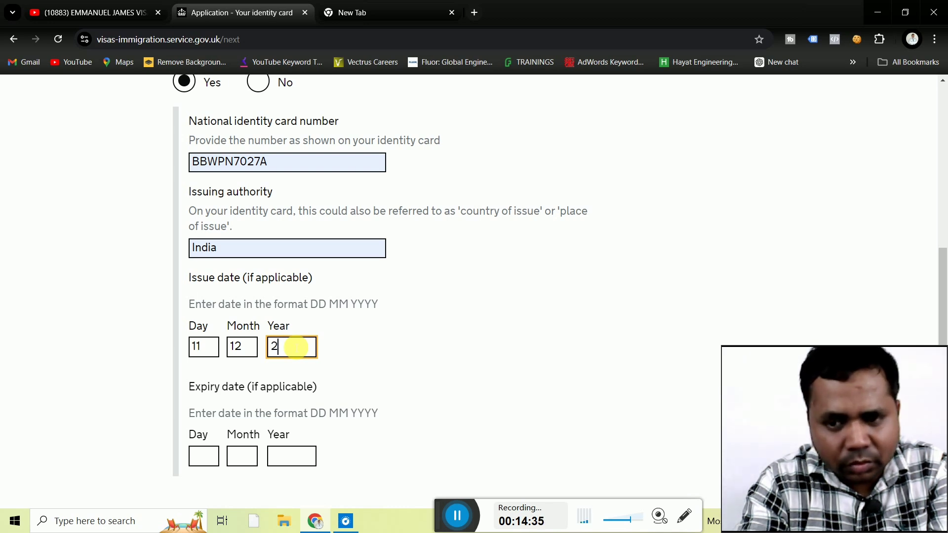
type("0")
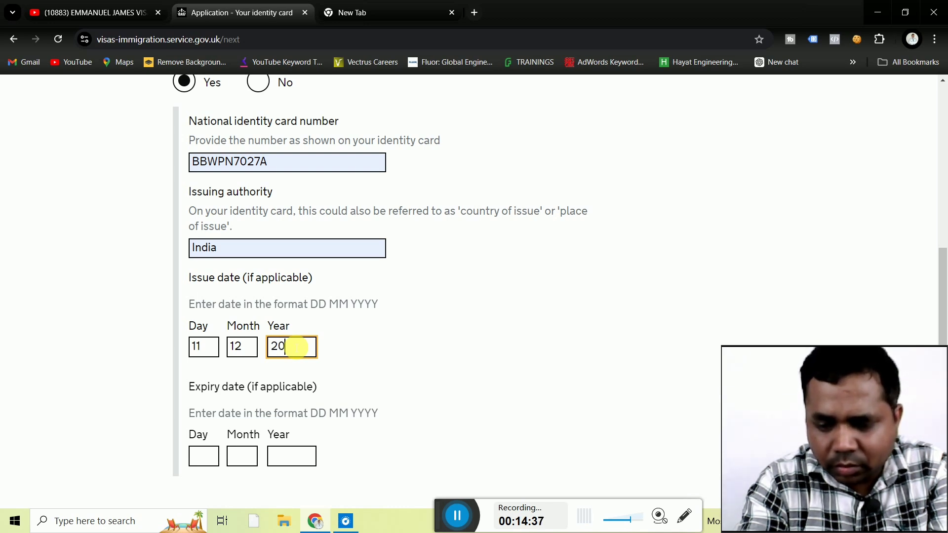
type("05")
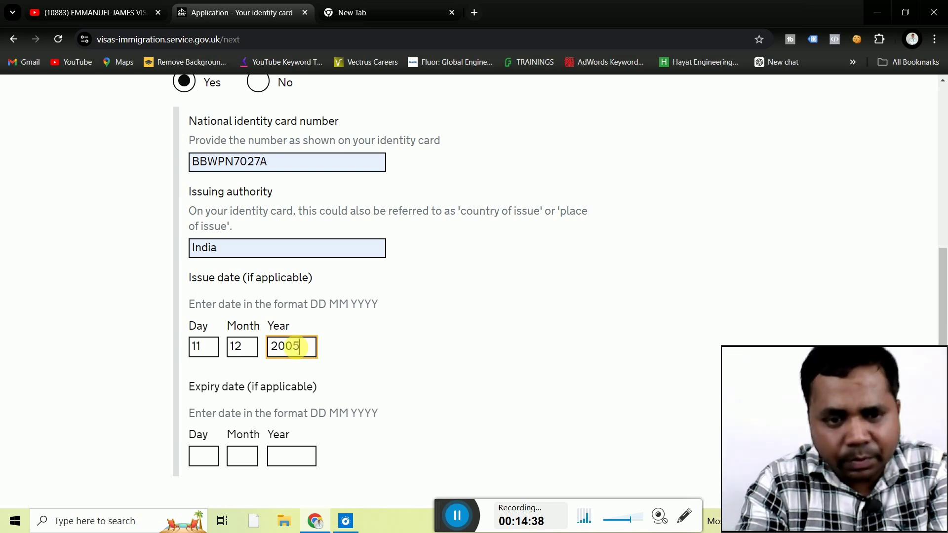
left_click(145, 359)
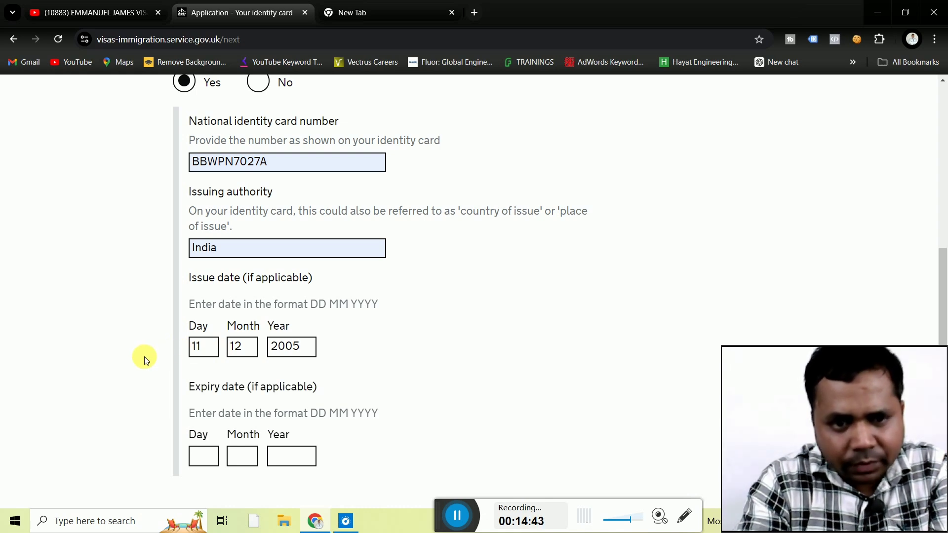
scroll(146, 359, "up", 3)
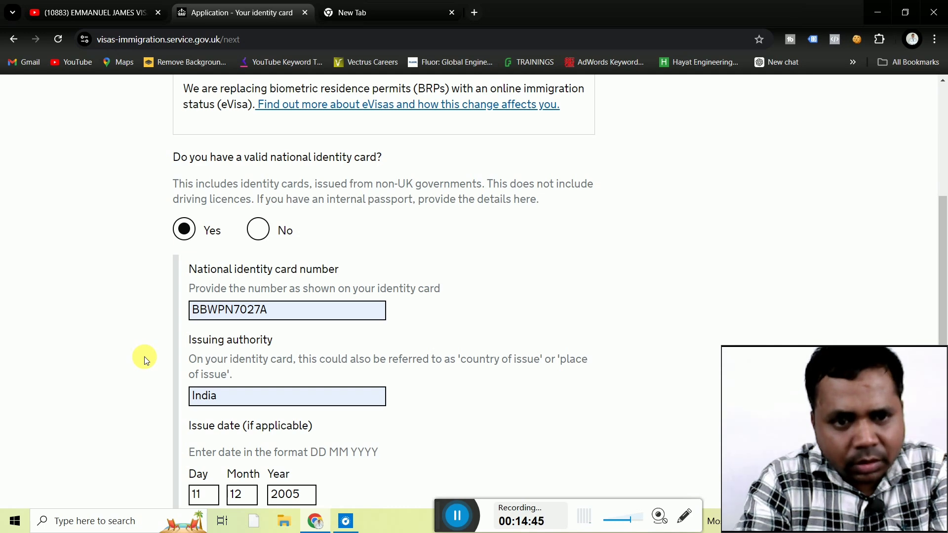
Answer No to holding a national identity card and save the answer.
left_click(258, 229)
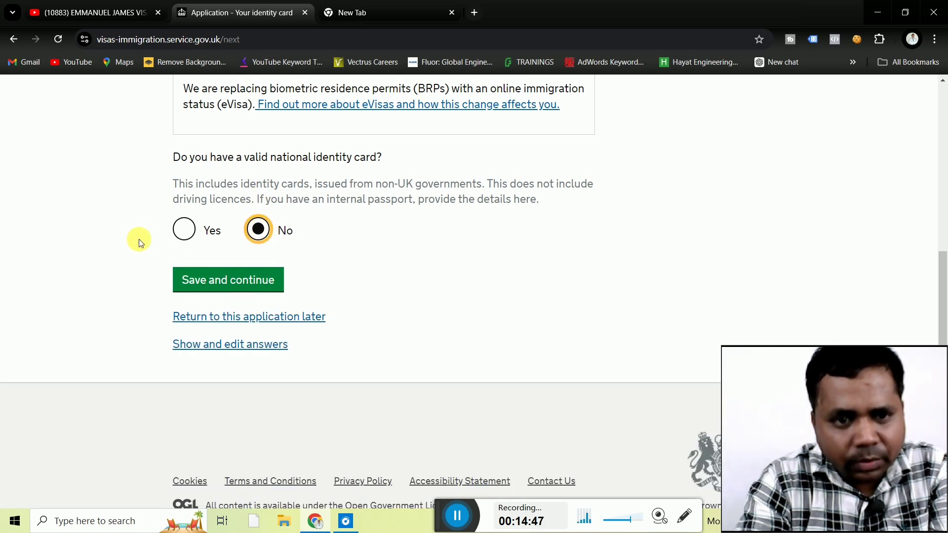
left_click(227, 277)
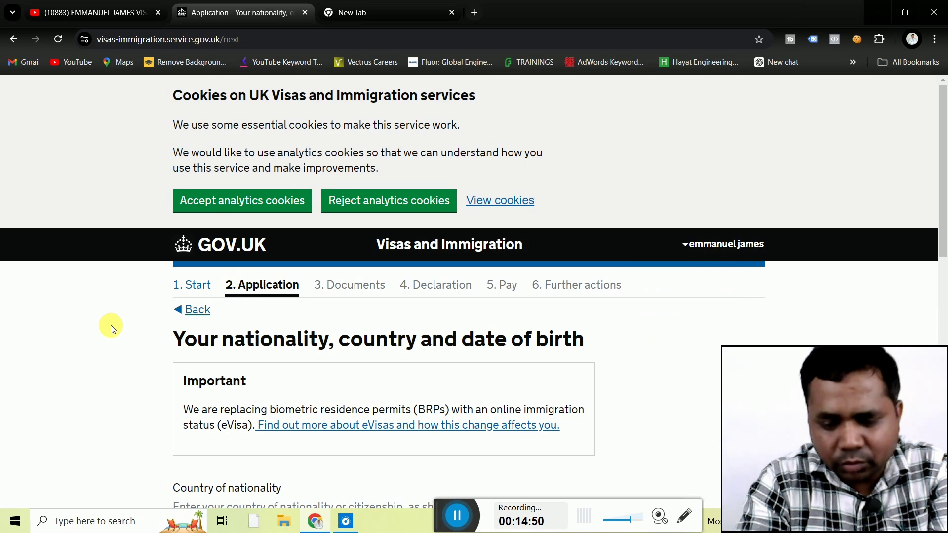
scroll(110, 324, "down", 1)
scroll(111, 325, "down", 2)
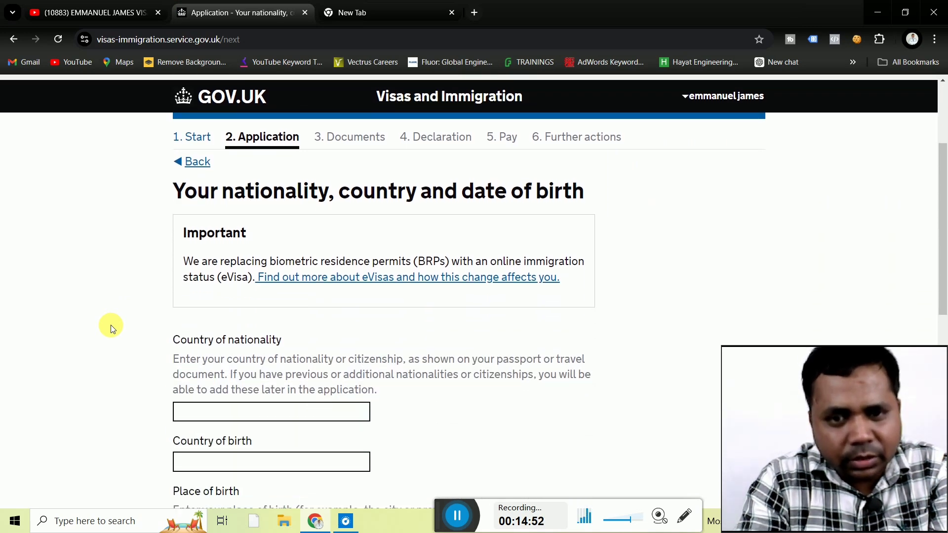
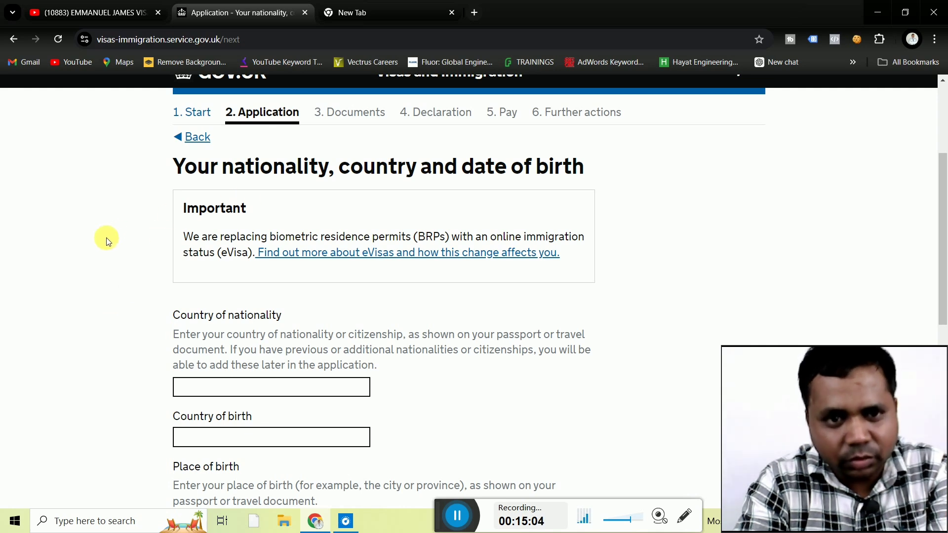
Choose India as nationality and country of birth, and Ludhiana, Punjab as birthplace.
scroll(109, 241, "down", 3)
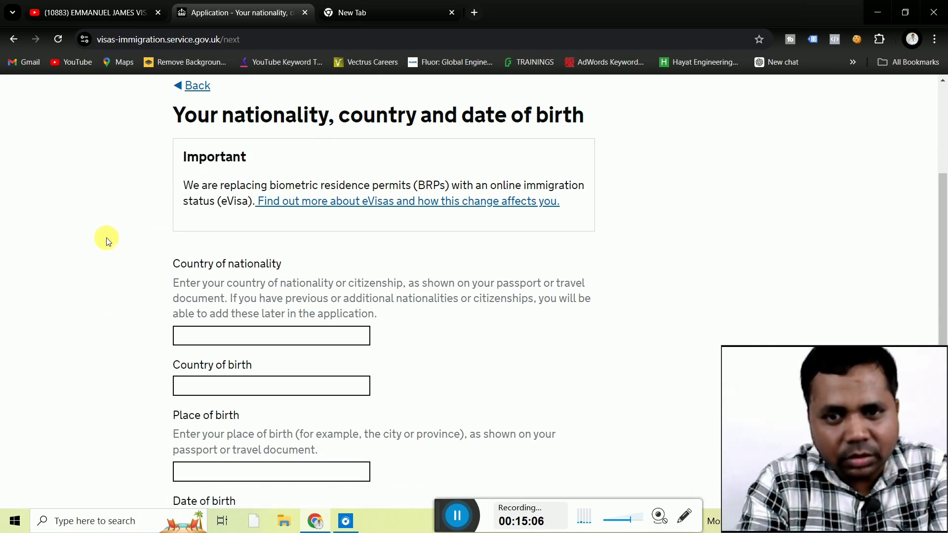
scroll(109, 241, "down", 2)
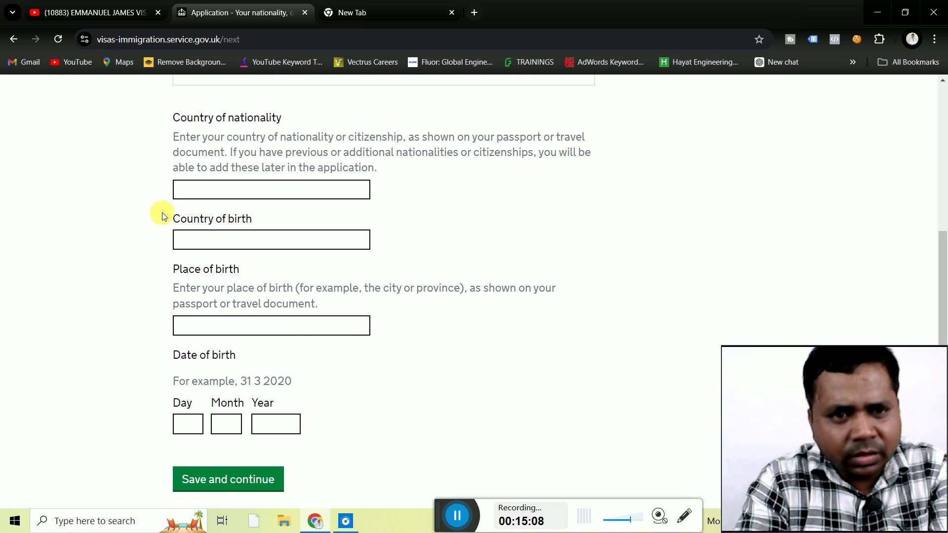
left_click(232, 190)
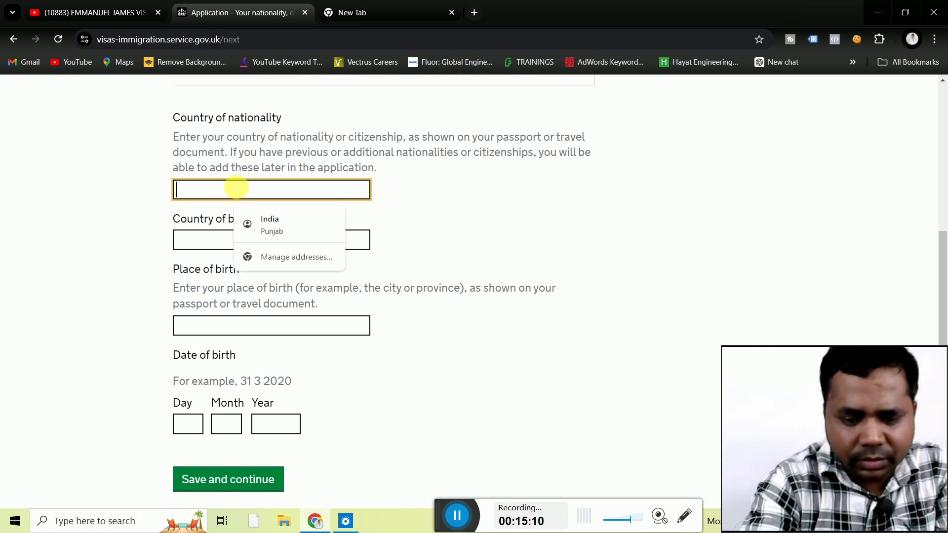
type("in")
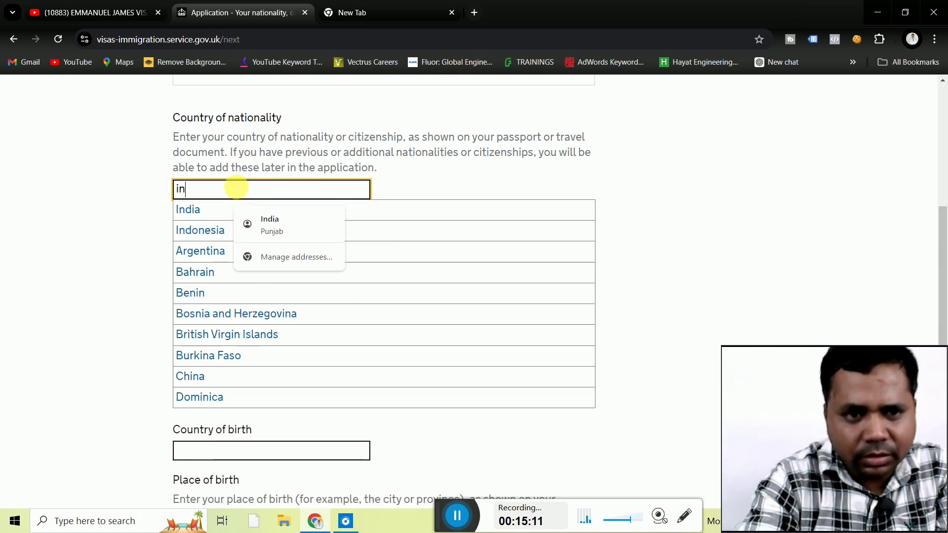
left_click(209, 212)
left_click(196, 241)
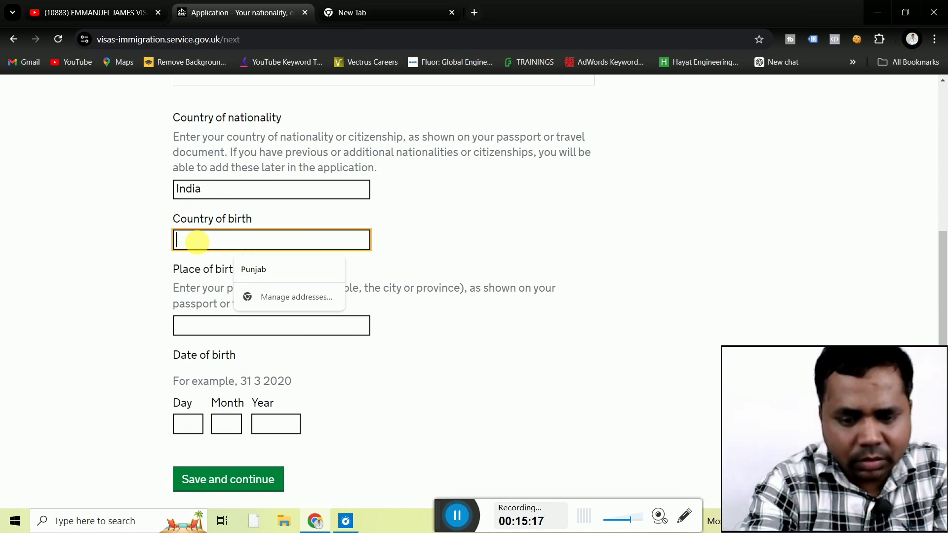
type("in")
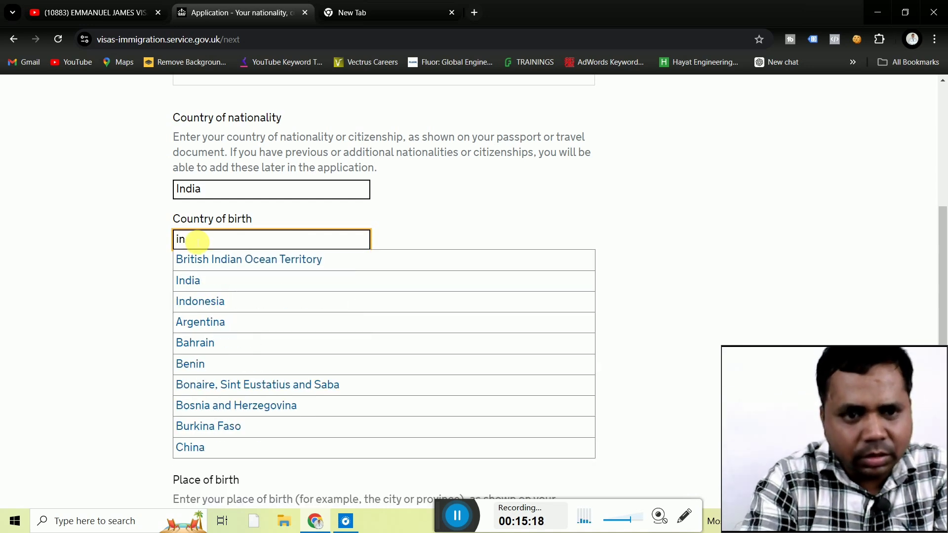
left_click(194, 280)
left_click(221, 330)
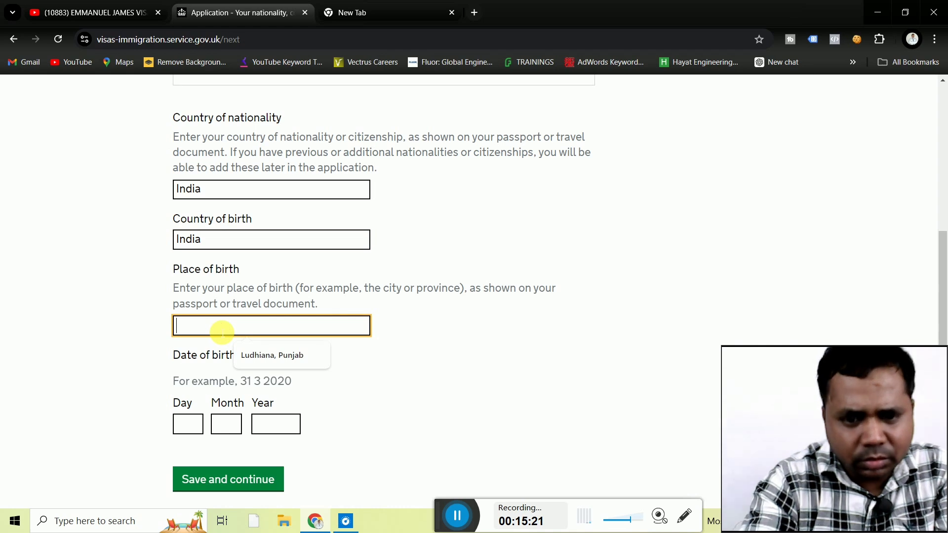
type("lu")
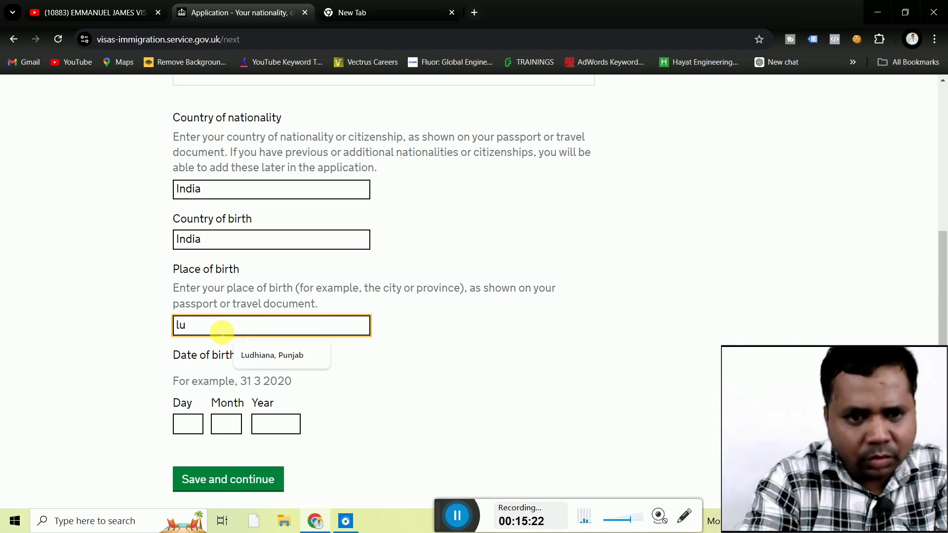
left_click(265, 362)
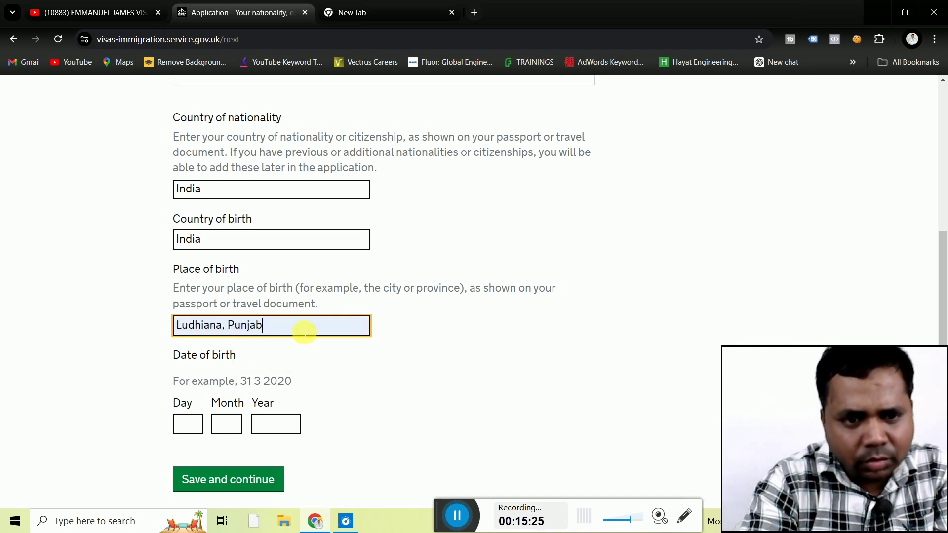
left_click(140, 378)
left_click(188, 424)
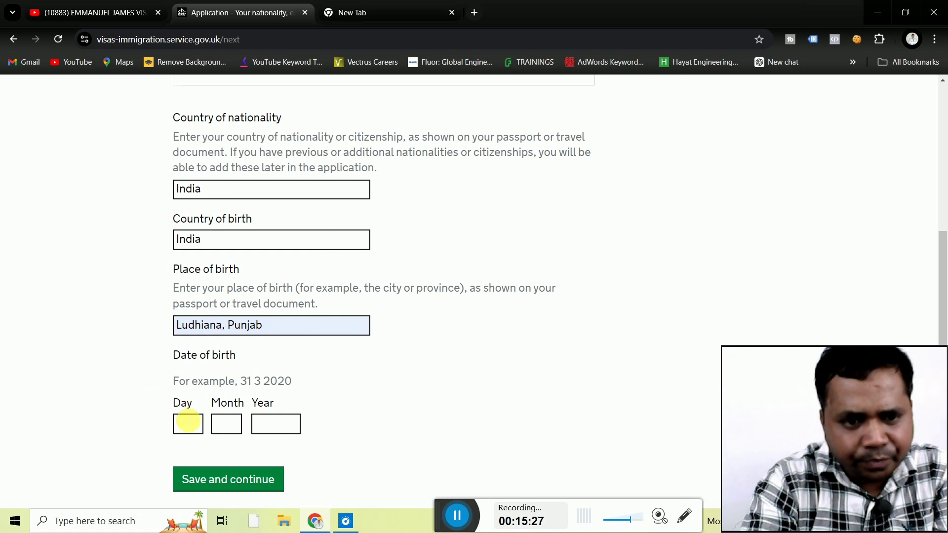
type("1")
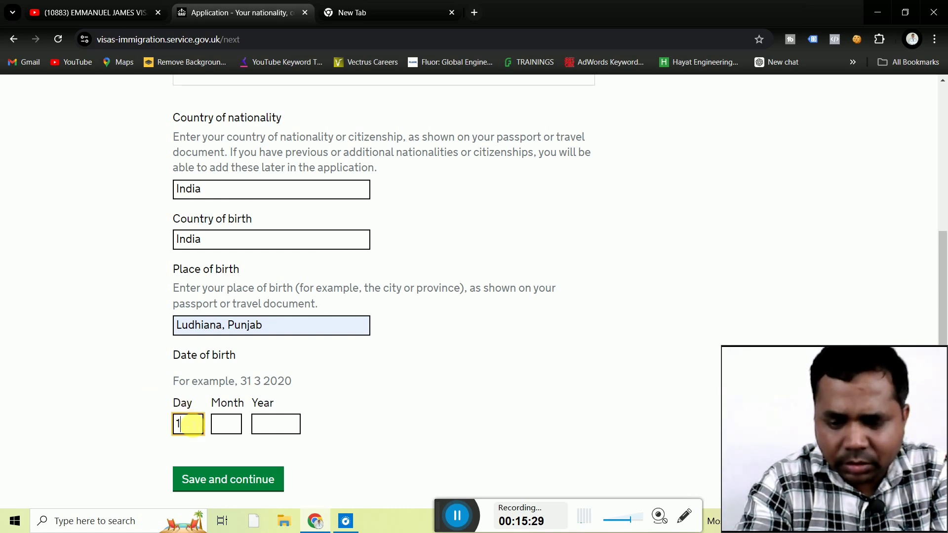
type("0")
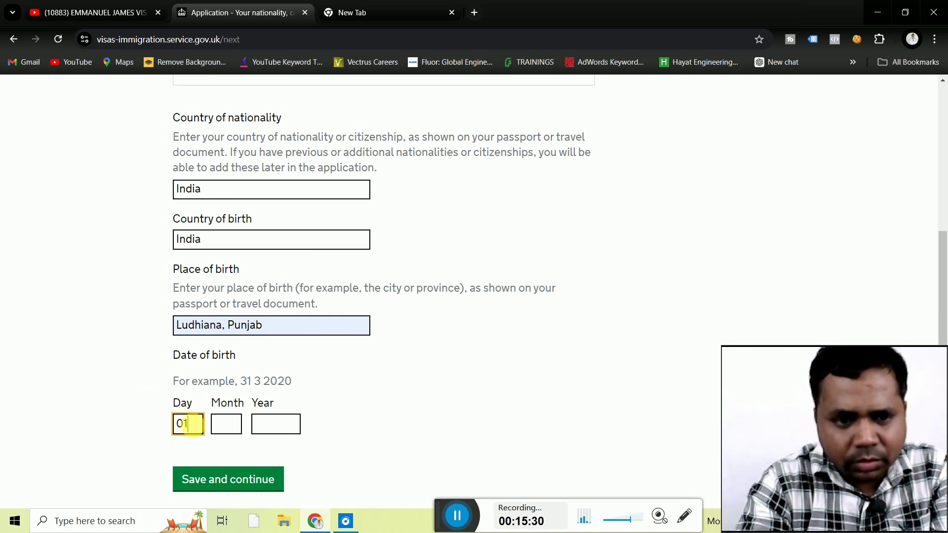
left_click(221, 423)
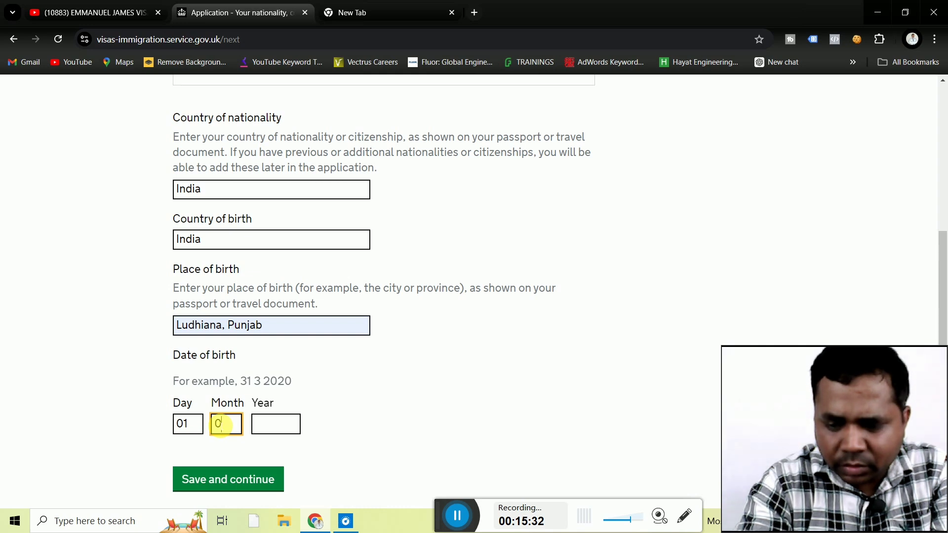
type("07")
left_click(271, 426)
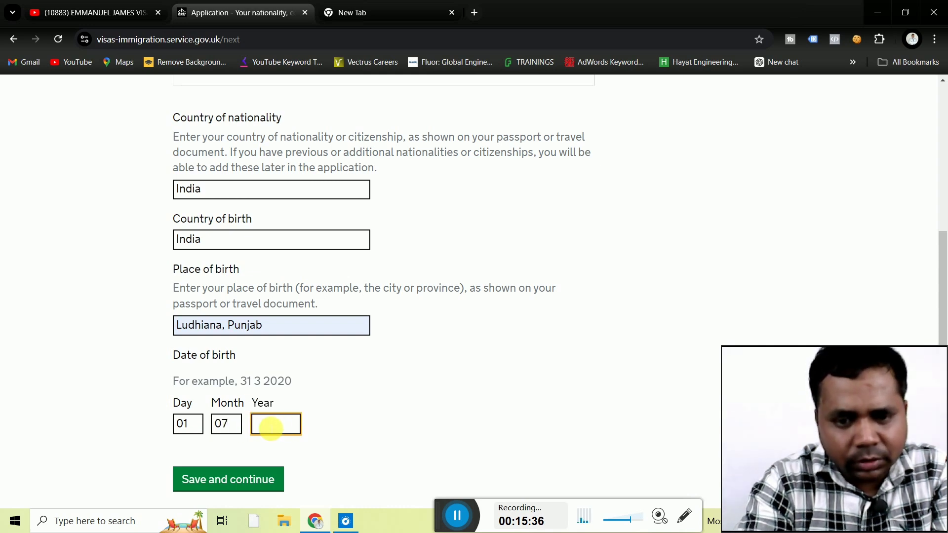
type("2000")
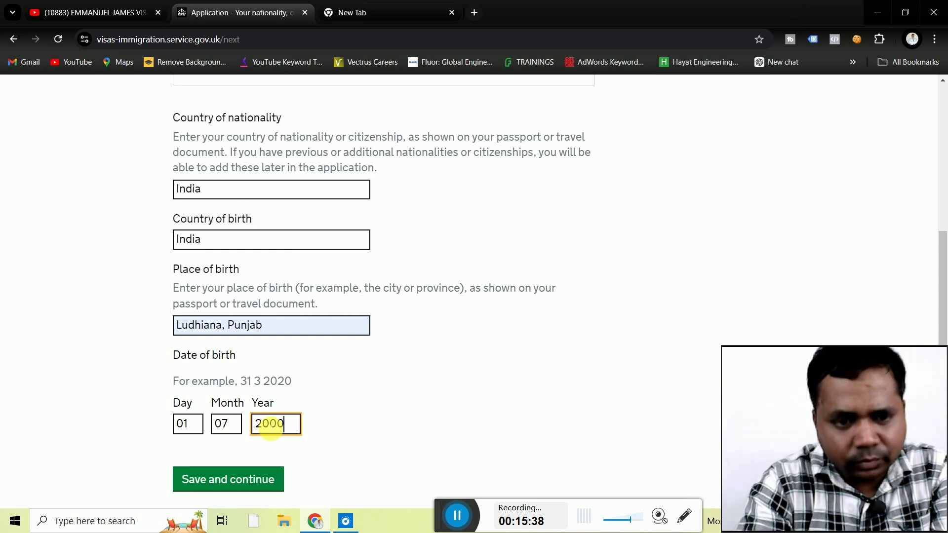
left_click(235, 478)
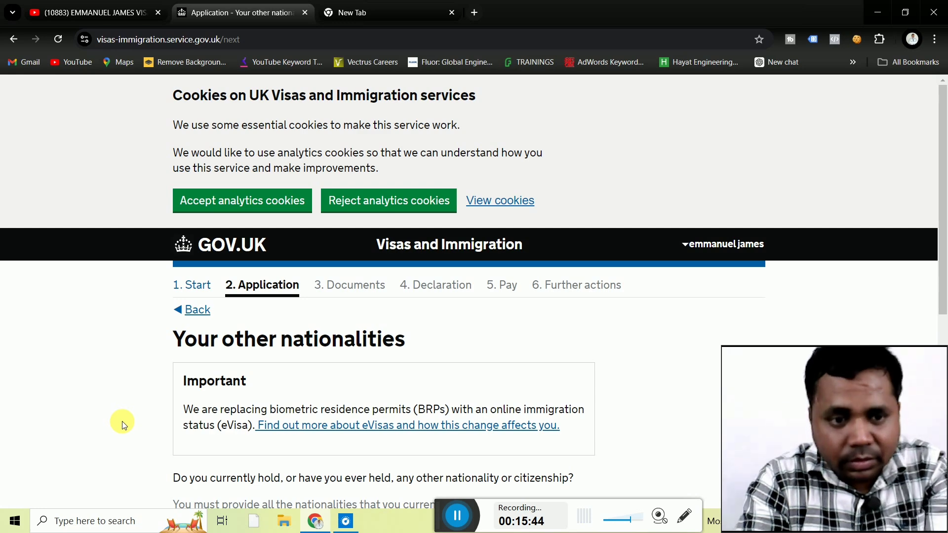
Select No for any other nationality or citizenship and save the answer.
scroll(123, 422, "down", 1)
scroll(122, 421, "down", 2)
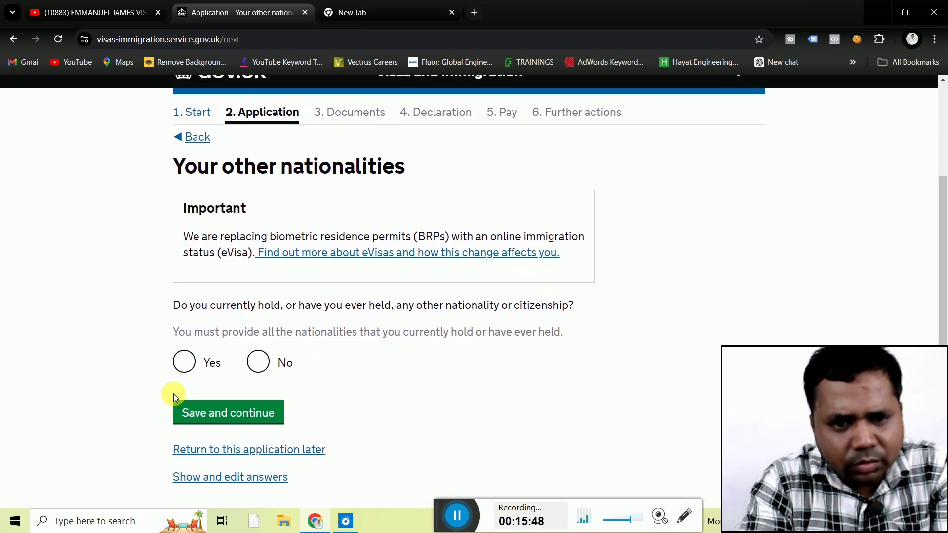
left_click(258, 362)
left_click(237, 413)
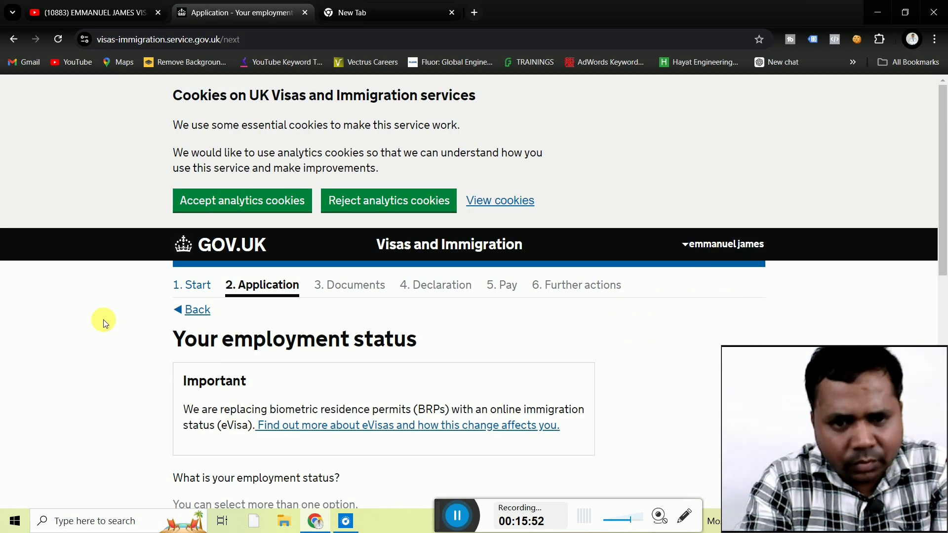
Tick Employed as the employment status and save it.
scroll(105, 324, "down", 4)
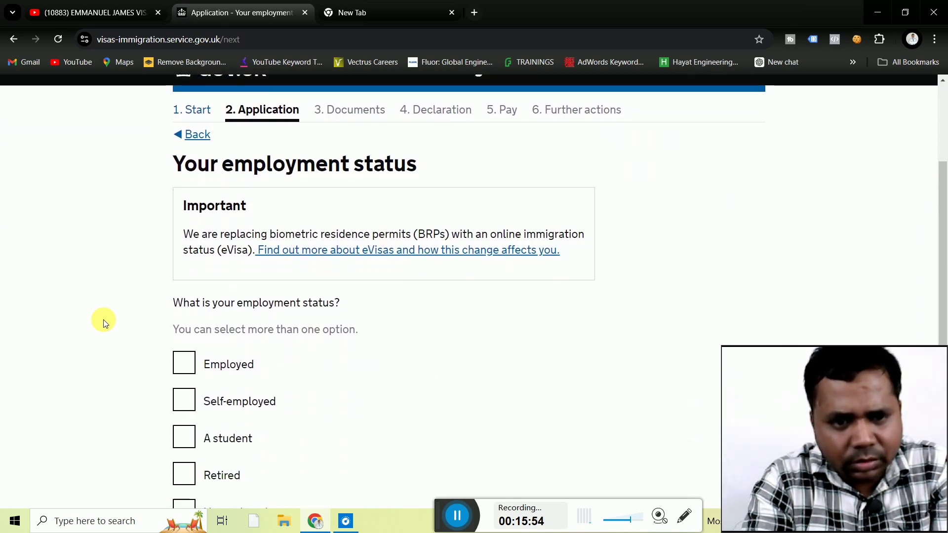
left_click(186, 341)
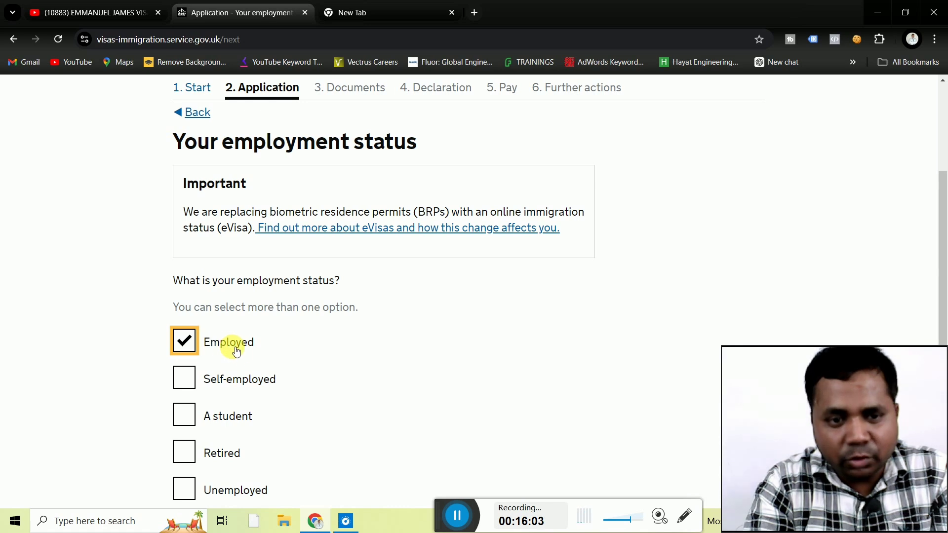
left_click(97, 383)
scroll(97, 384, "down", 1)
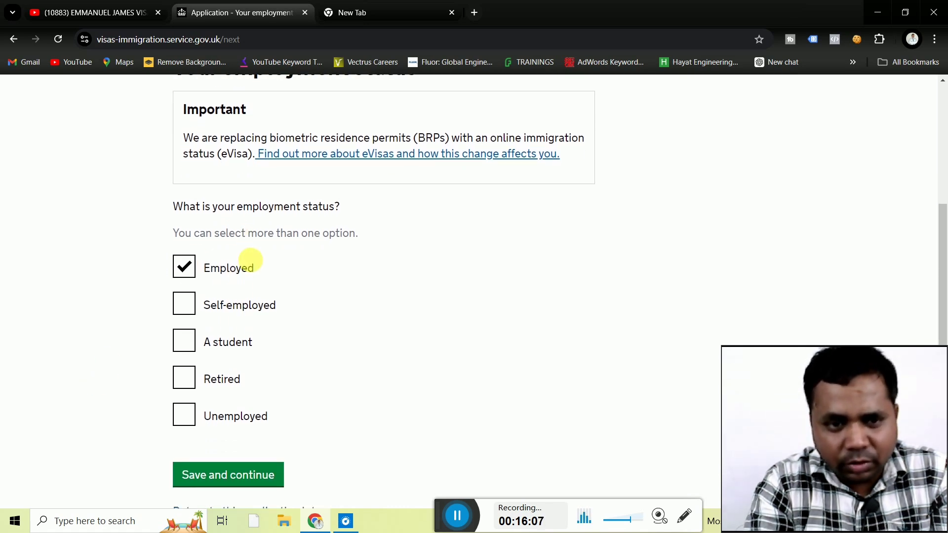
left_click(211, 481)
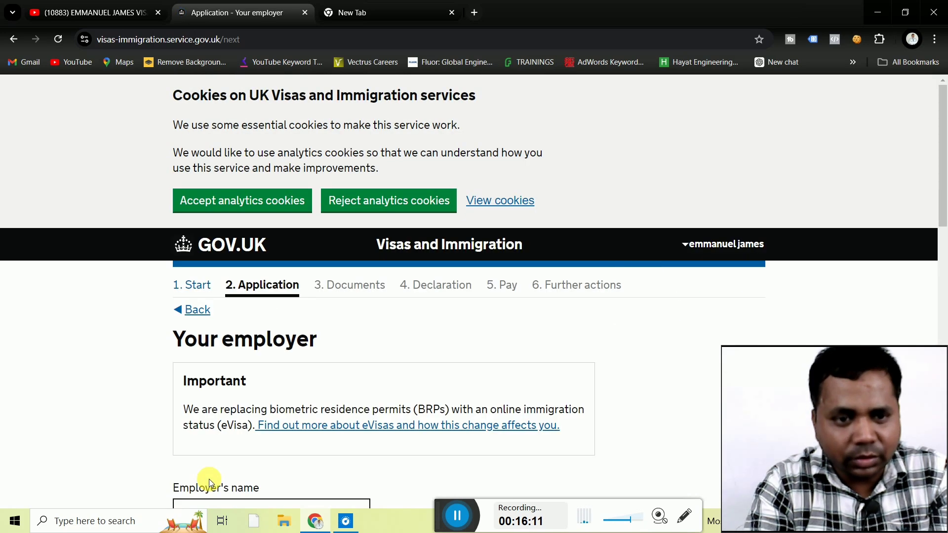
Fill in the employer's name from the suggestion, removing its first word.
scroll(97, 383, "down", 2)
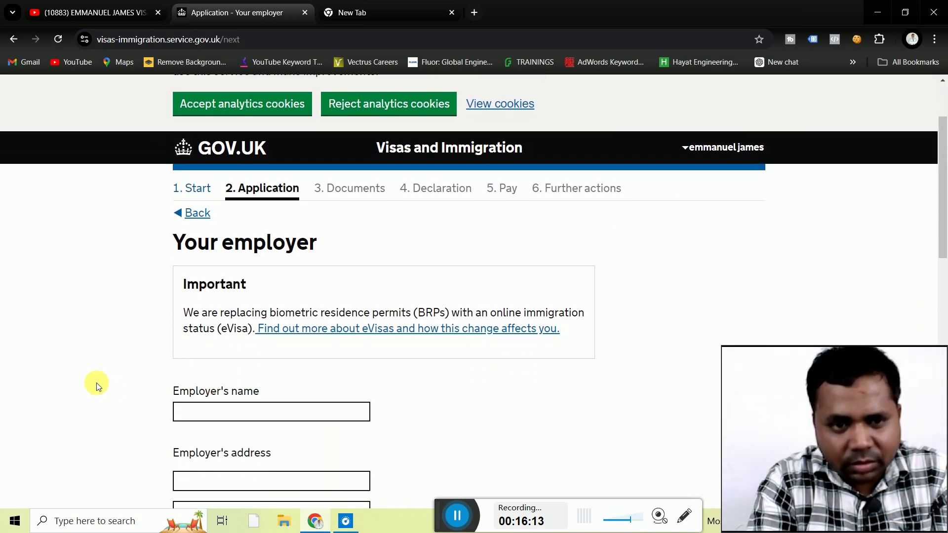
scroll(96, 383, "down", 2)
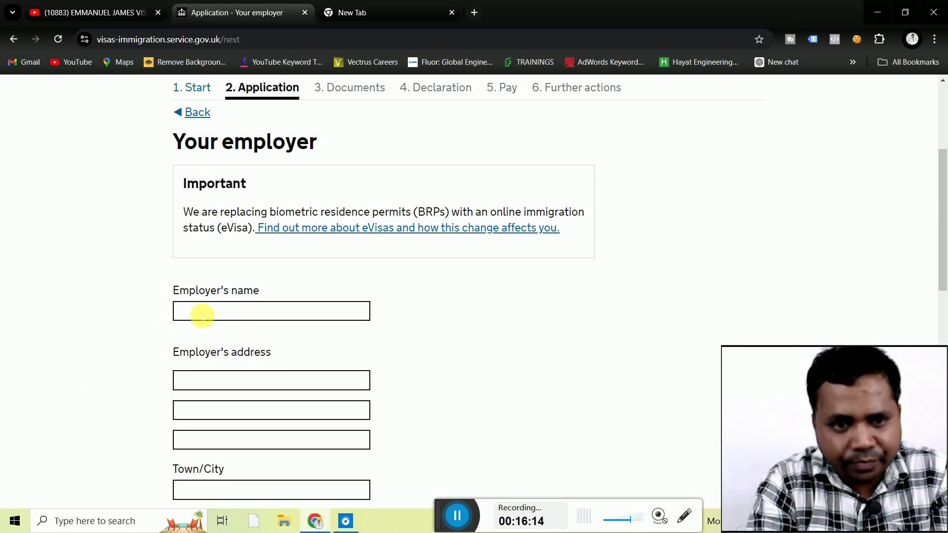
left_click(203, 313)
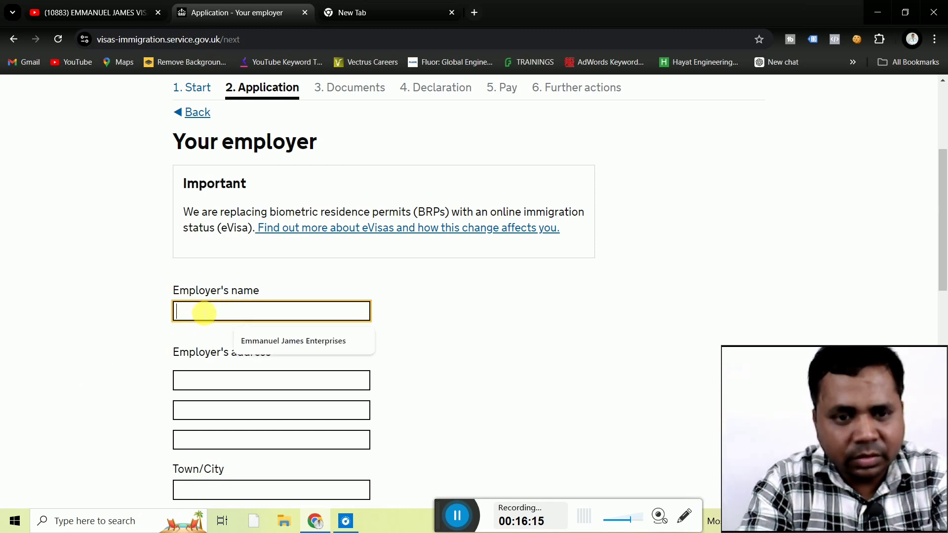
left_click(284, 349)
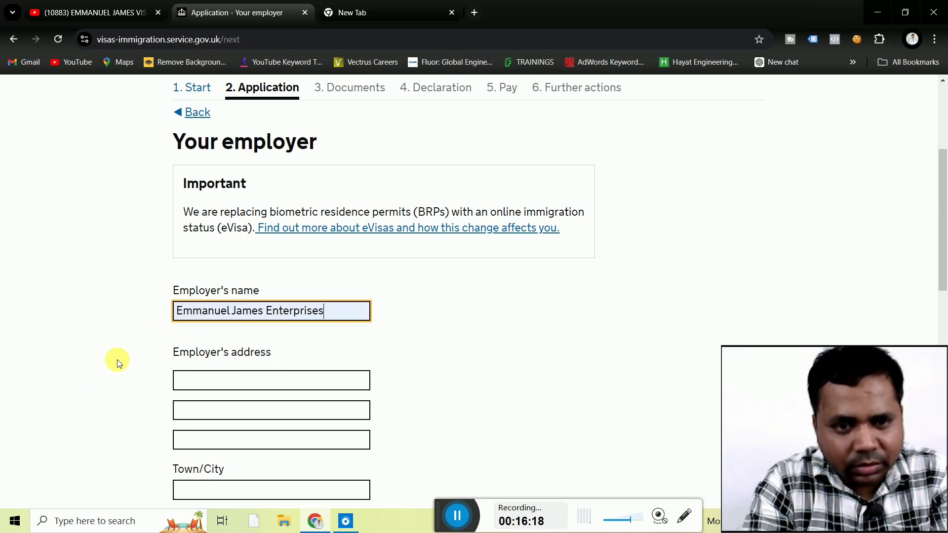
left_click(231, 312)
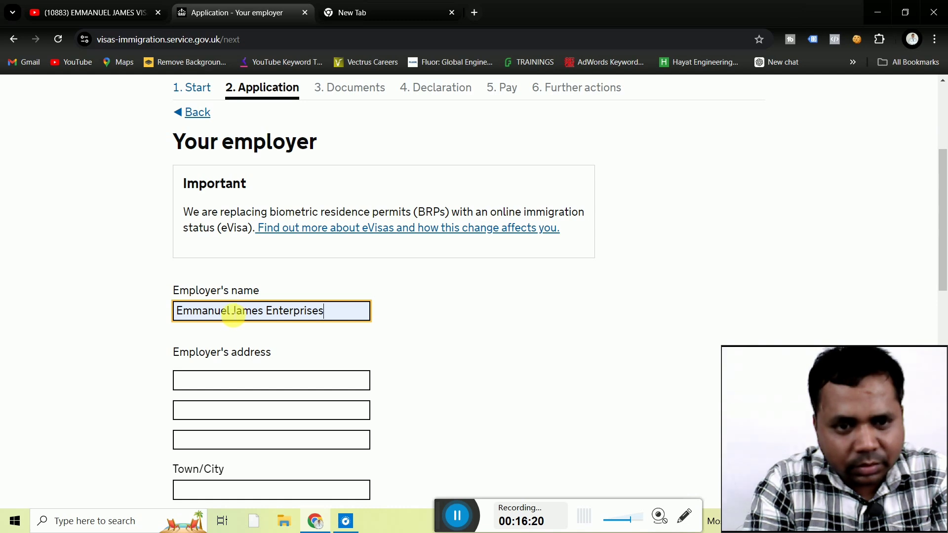
key("BackSpace")
key("BackSpace")
key("BackSpace")
key("BackSpace")
key("BackSpace")
key("BackSpace")
key("BackSpace")
key("BackSpace")
key("BackSpace")
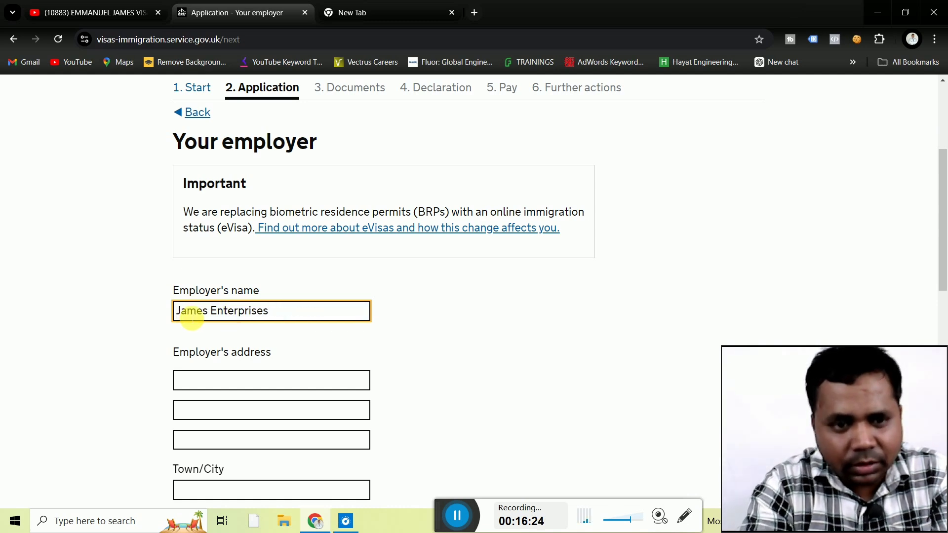
left_click(122, 315)
Enter the employer's three address lines and the town Ludhiana.
scroll(122, 316, "down", 2)
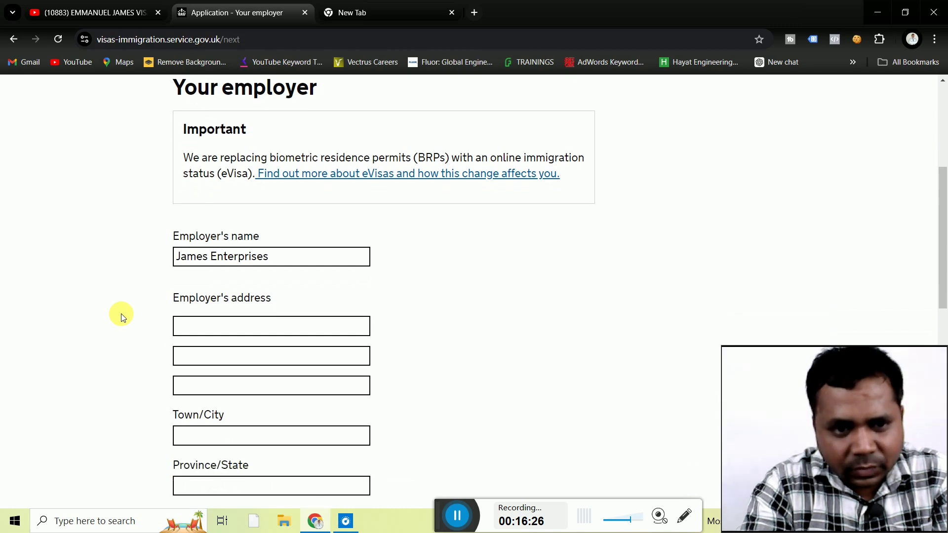
left_click(226, 283)
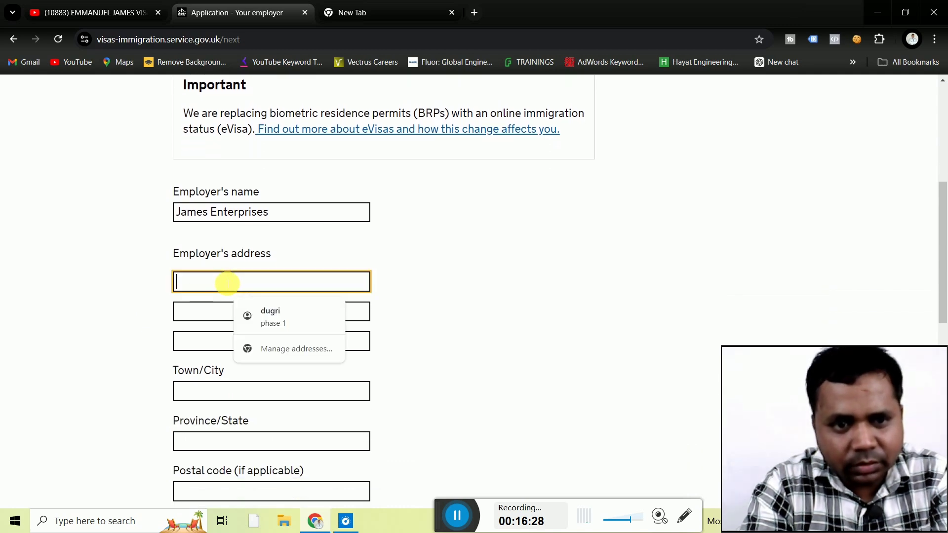
type("fe")
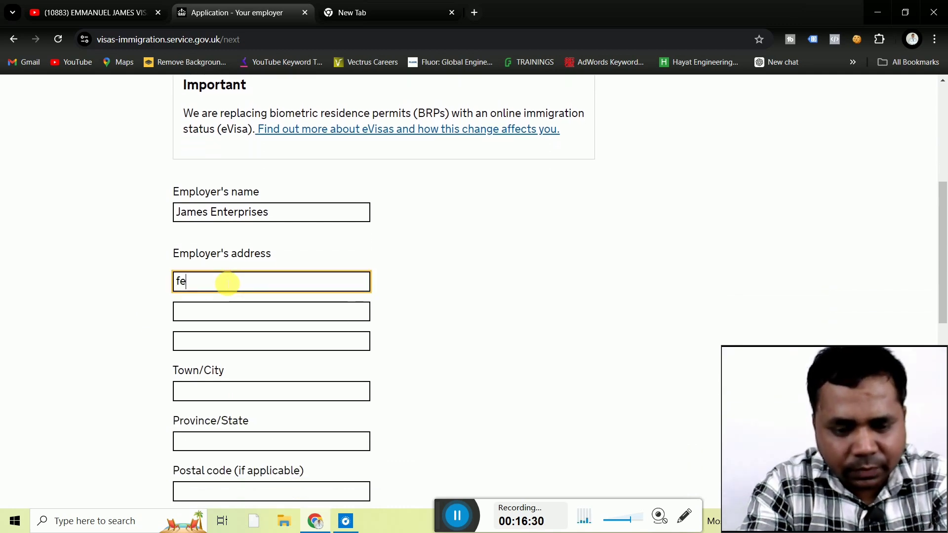
type("roz ")
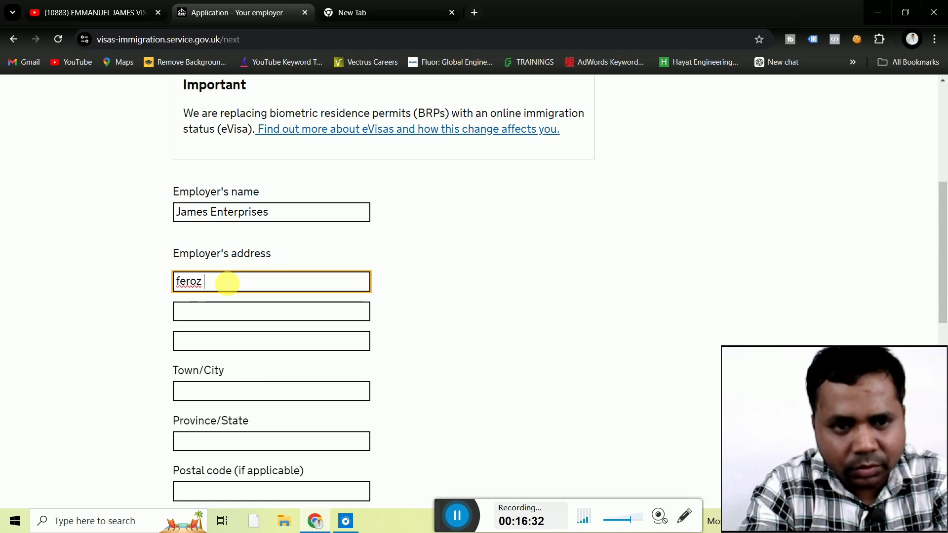
type("ga")
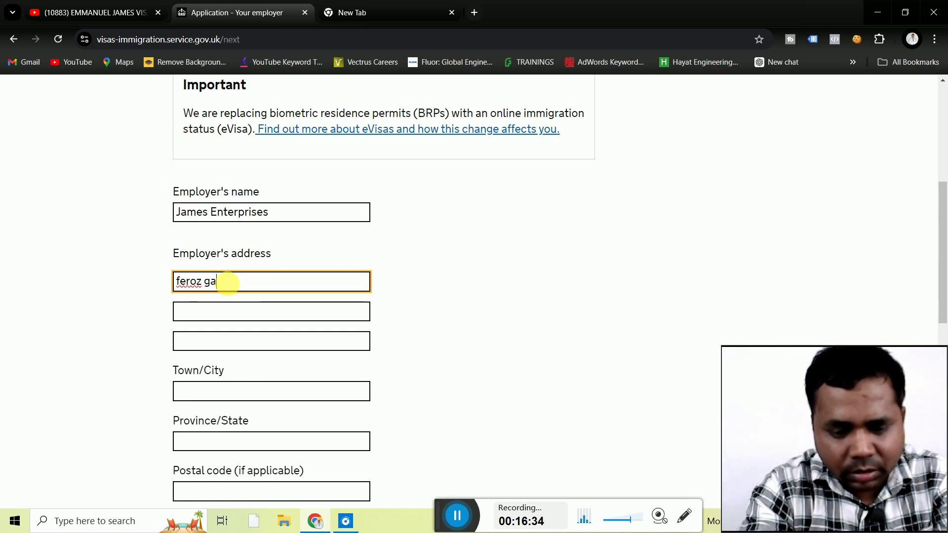
type("ndhi ")
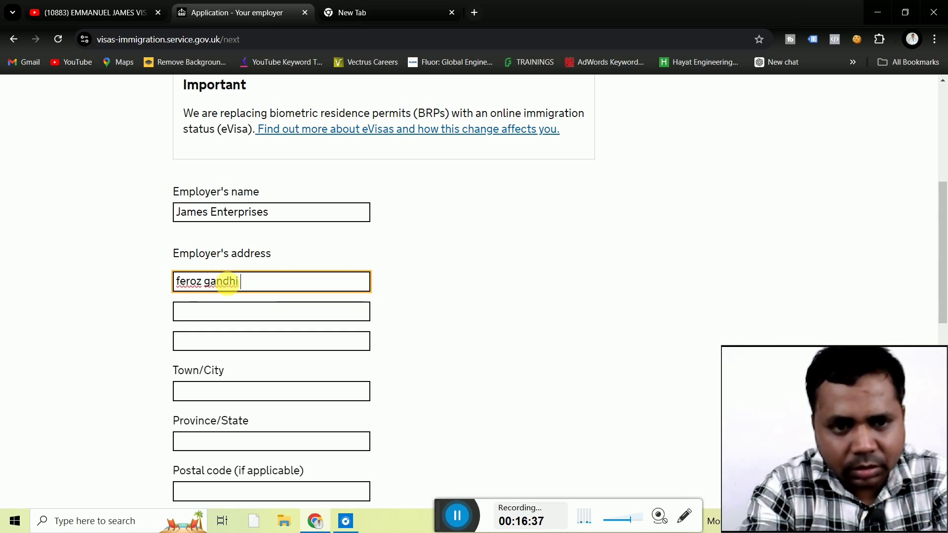
type("market")
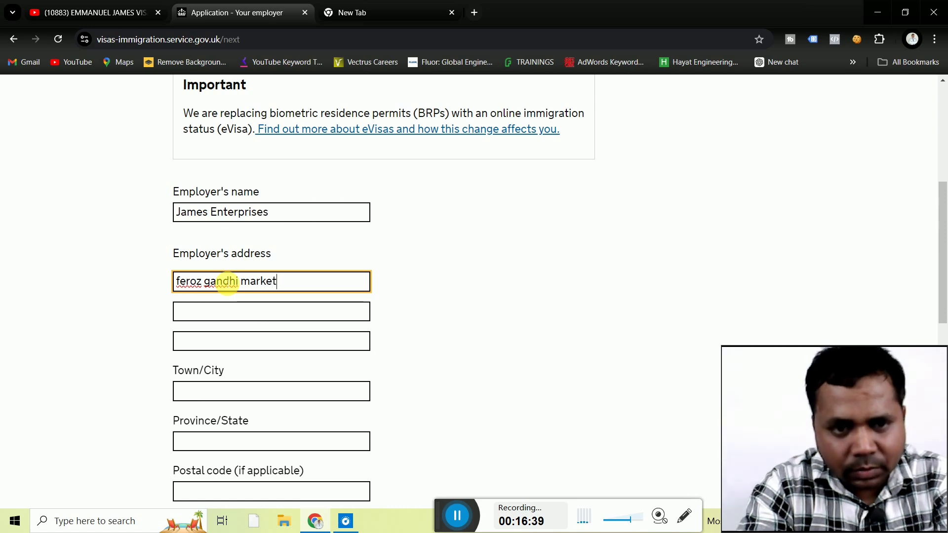
left_click(219, 310)
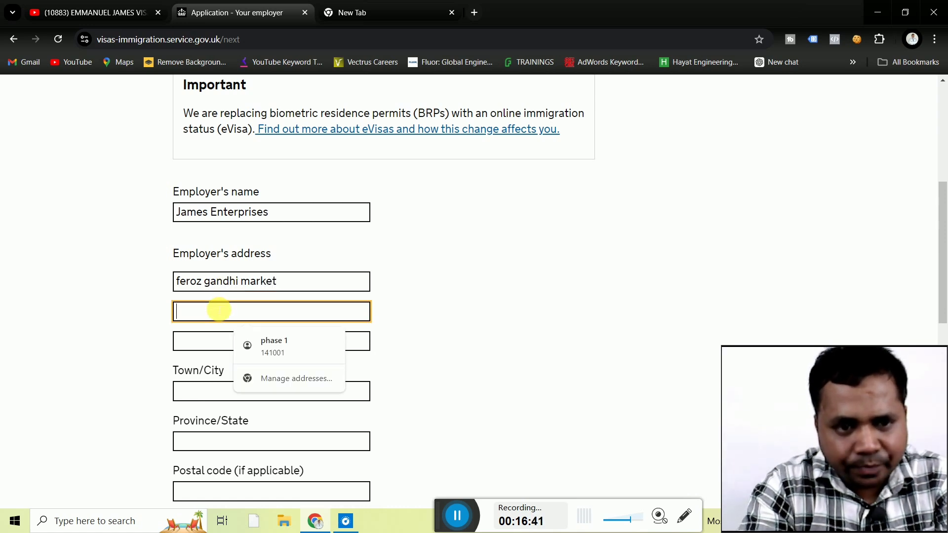
type("lud")
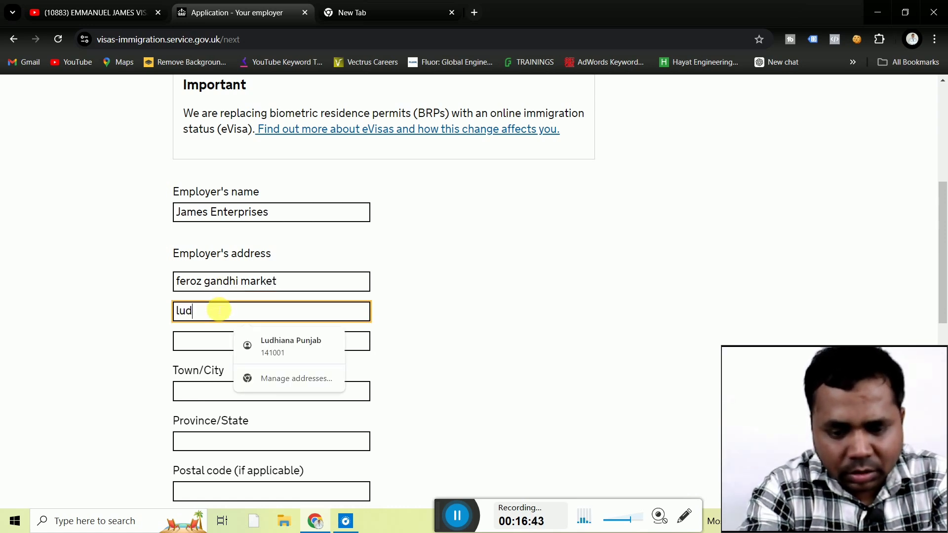
type("hiana")
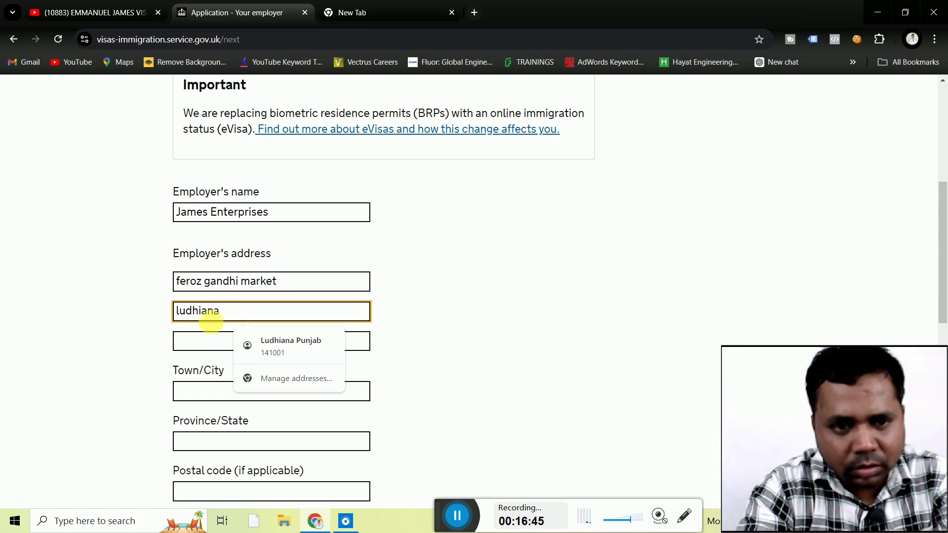
left_click(208, 342)
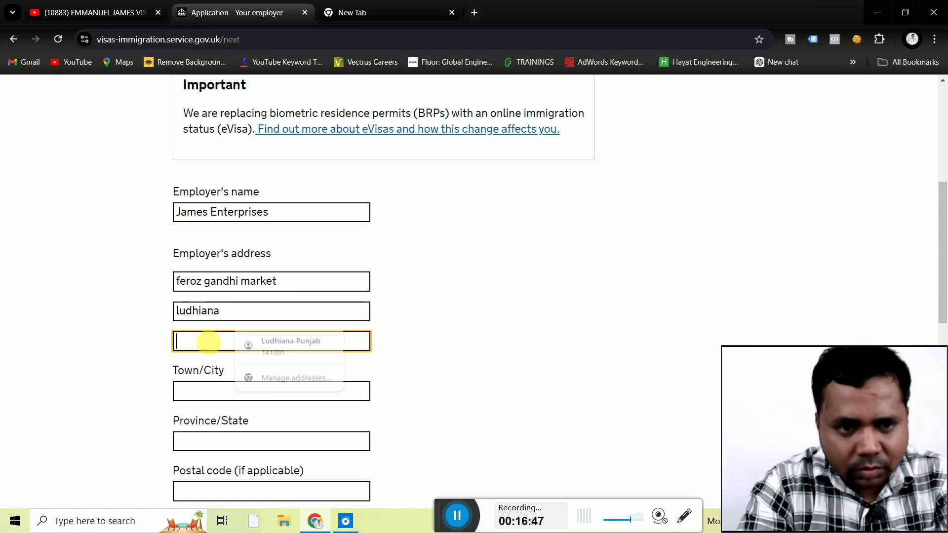
type("14")
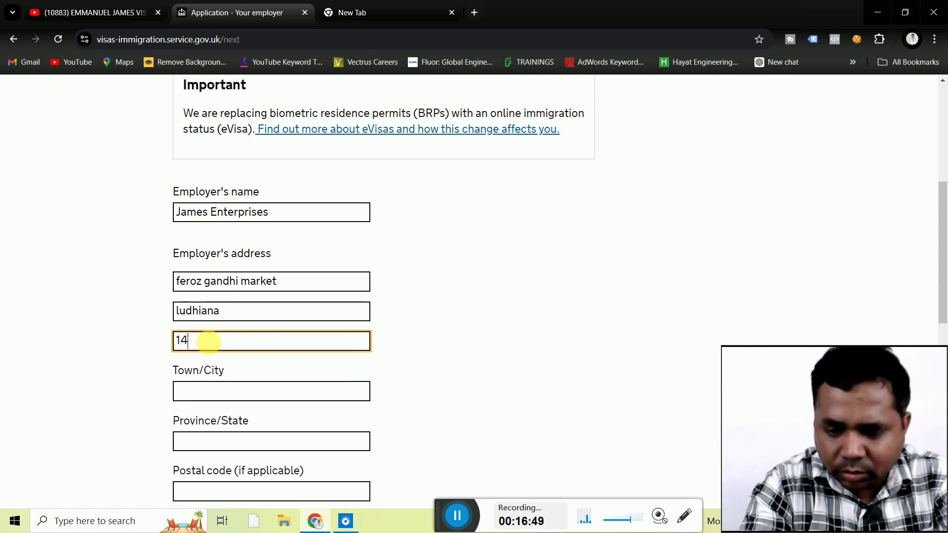
type("19")
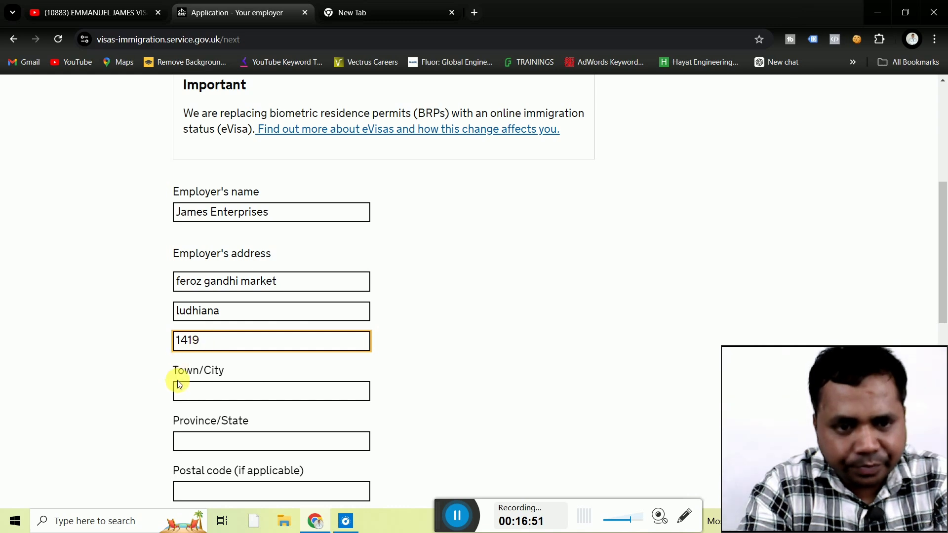
left_click(191, 392)
type("ludhiana")
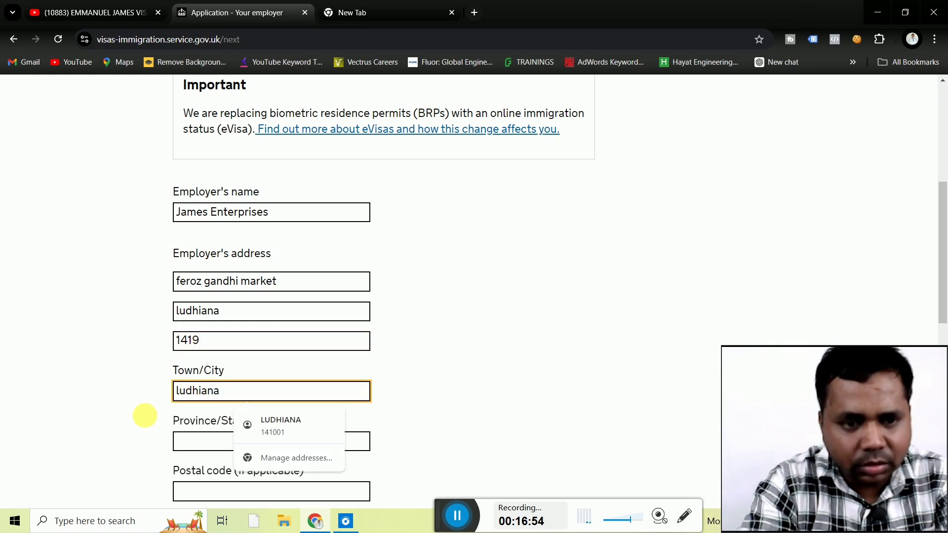
left_click(138, 421)
Set the employer's state to Punjab, add the postal code, and choose country India.
scroll(137, 421, "down", 2)
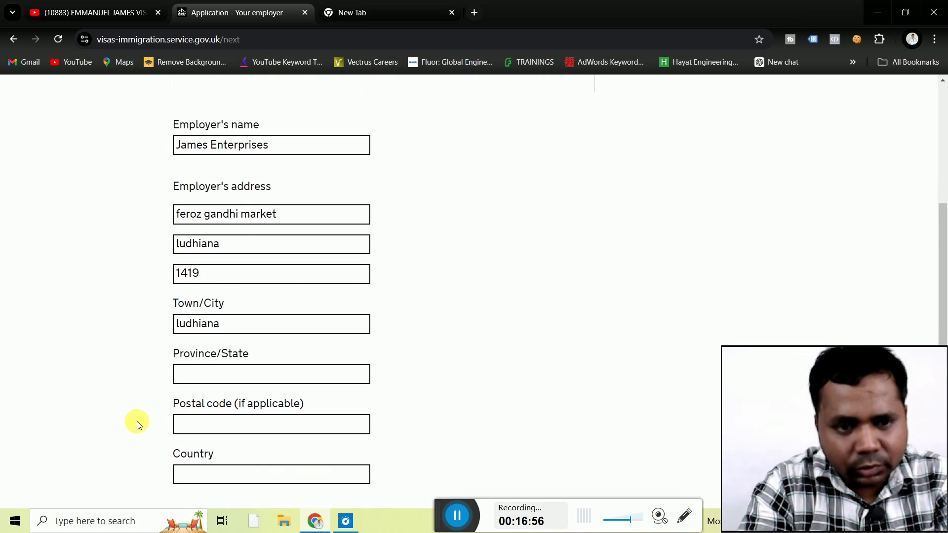
left_click(243, 349)
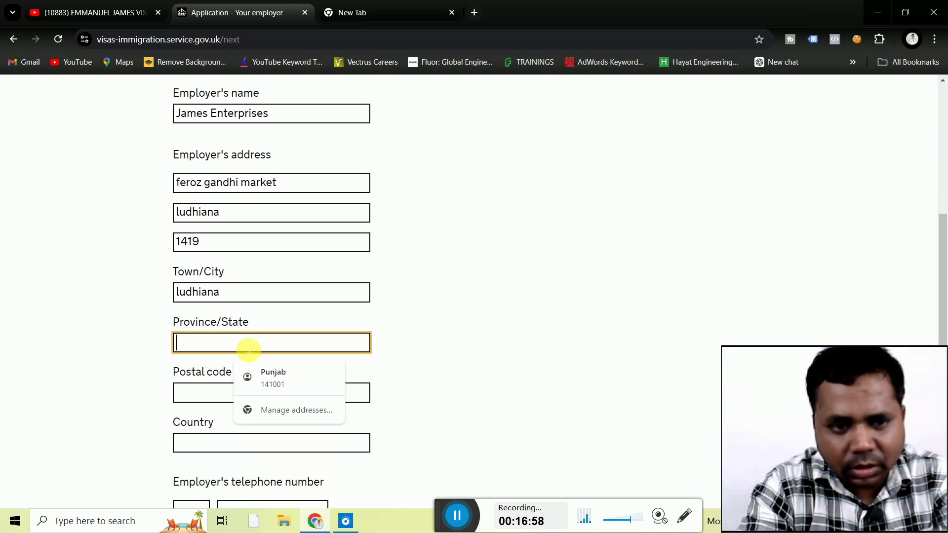
type("pi")
key("BackSpace")
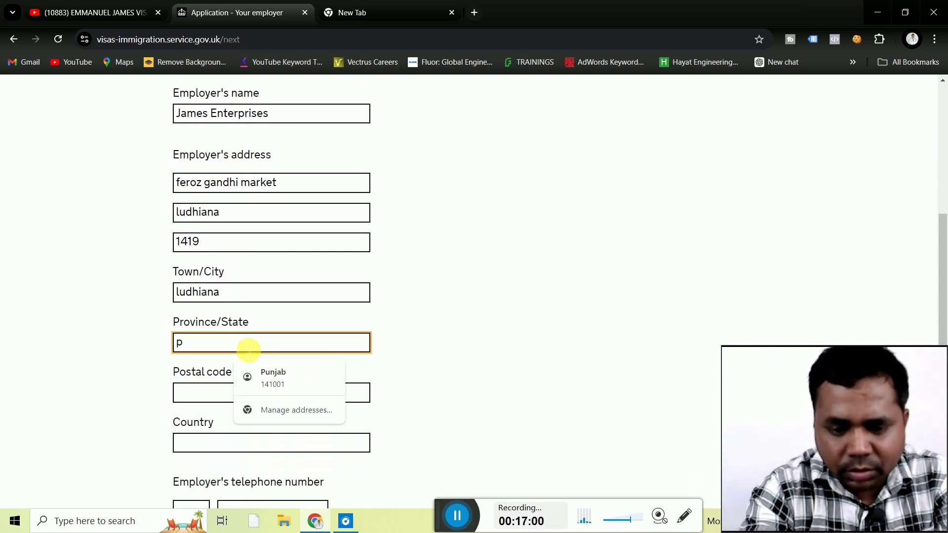
type("unjab")
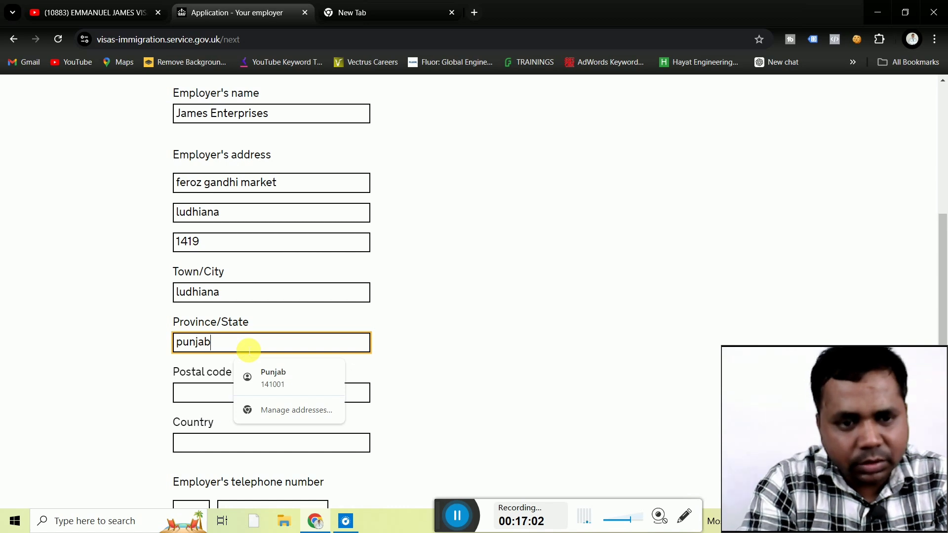
left_click(191, 394)
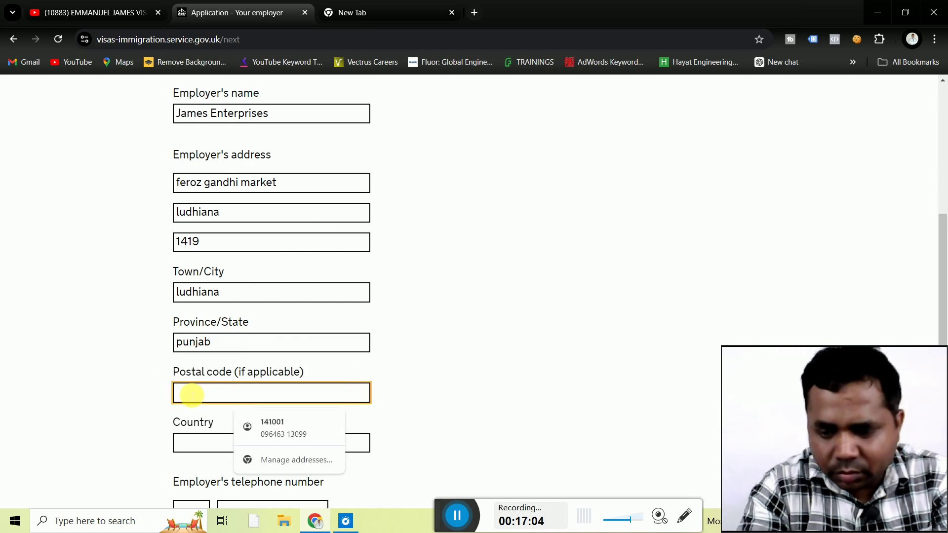
type("141001")
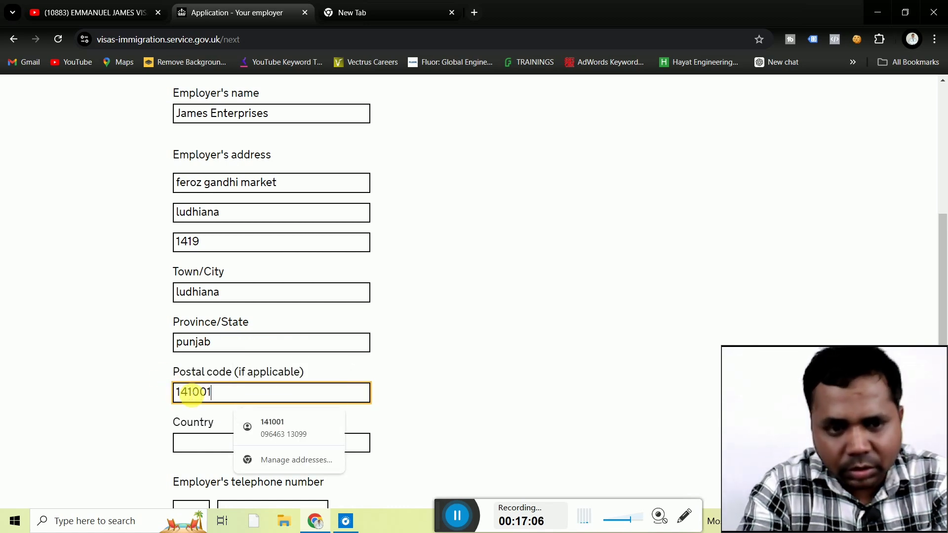
left_click(147, 405)
scroll(144, 402, "down", 3)
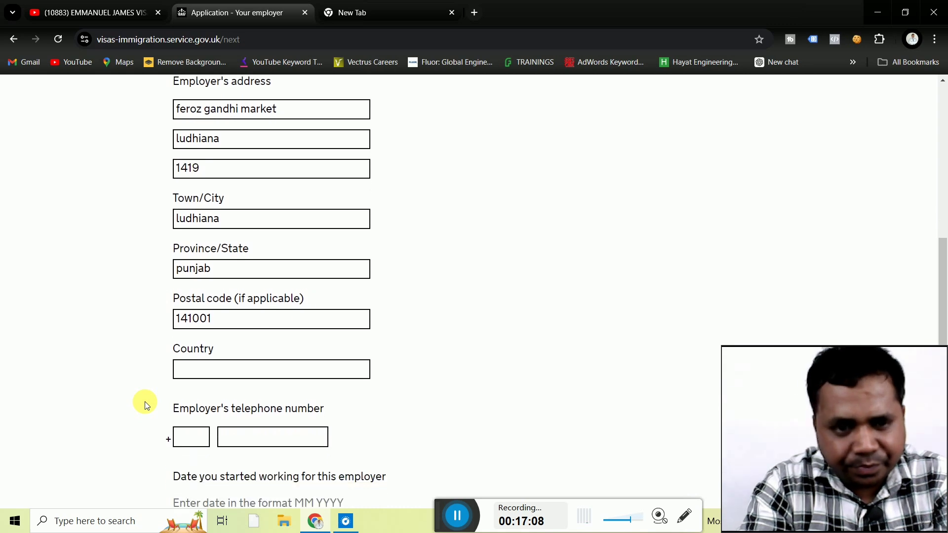
left_click(257, 320)
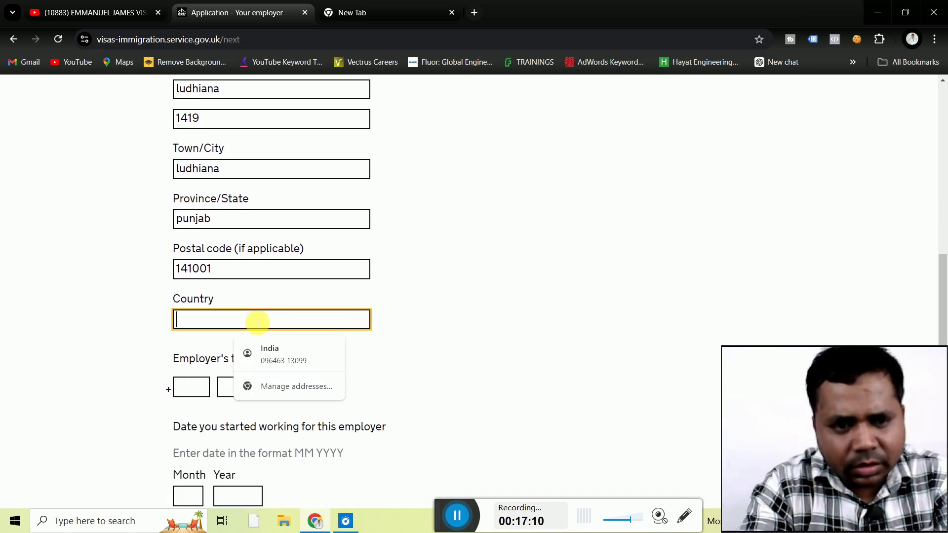
type("india")
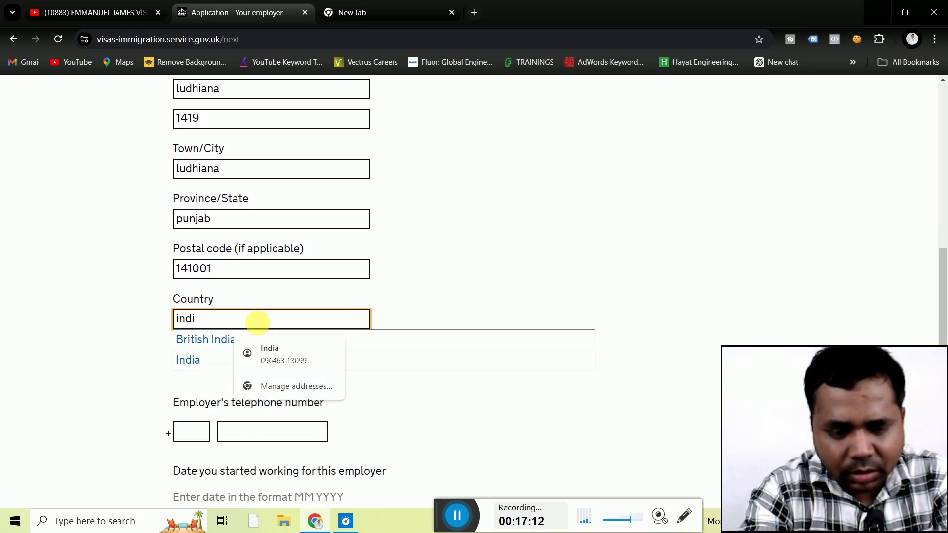
left_click(194, 359)
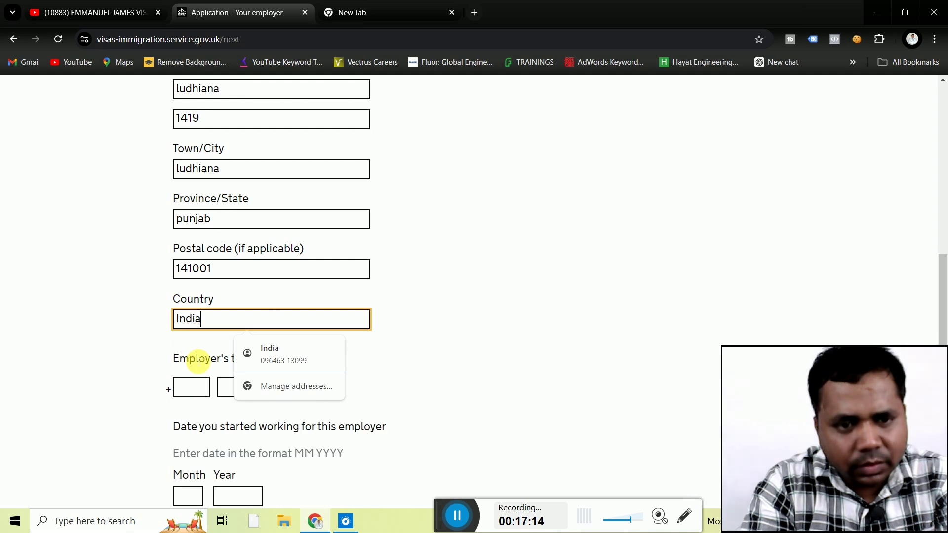
Enter the employer's telephone country code 091 and phone number.
scroll(129, 377, "down", 2)
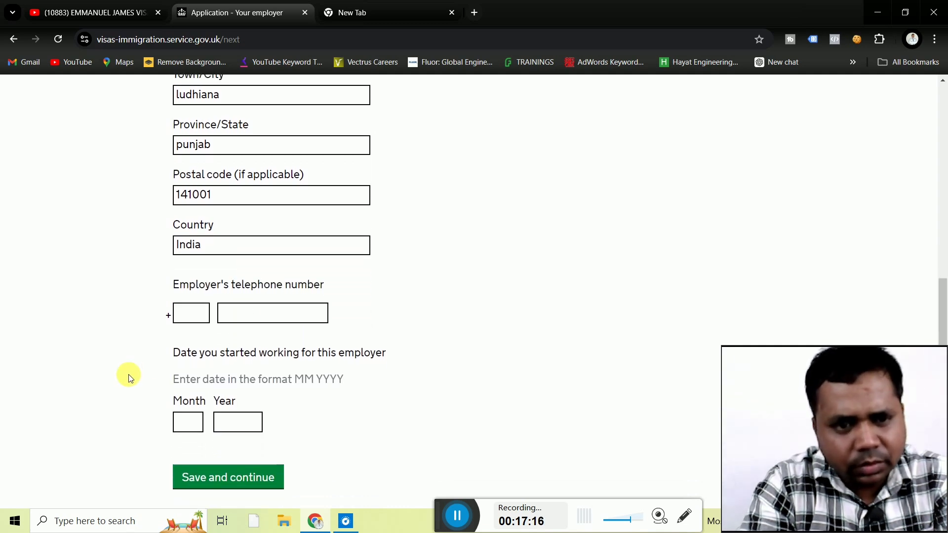
left_click(198, 312)
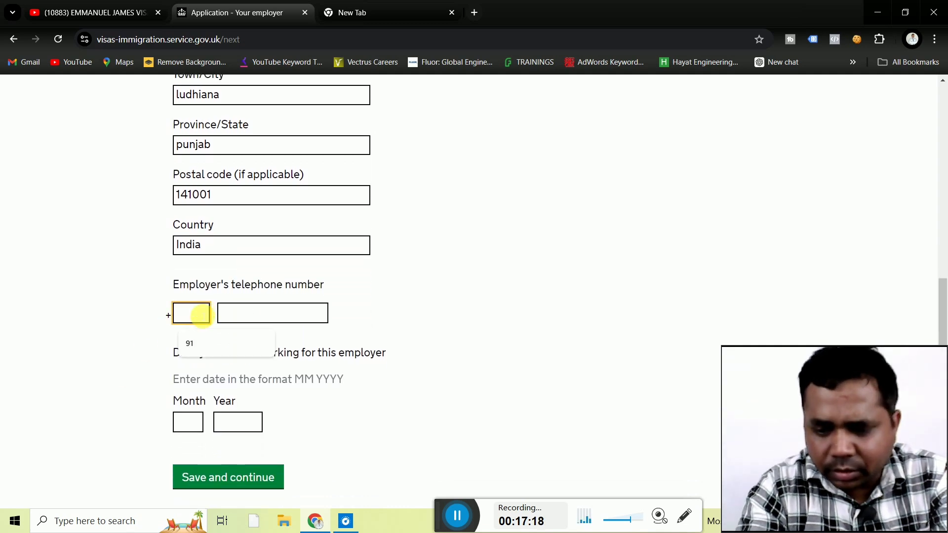
type("091")
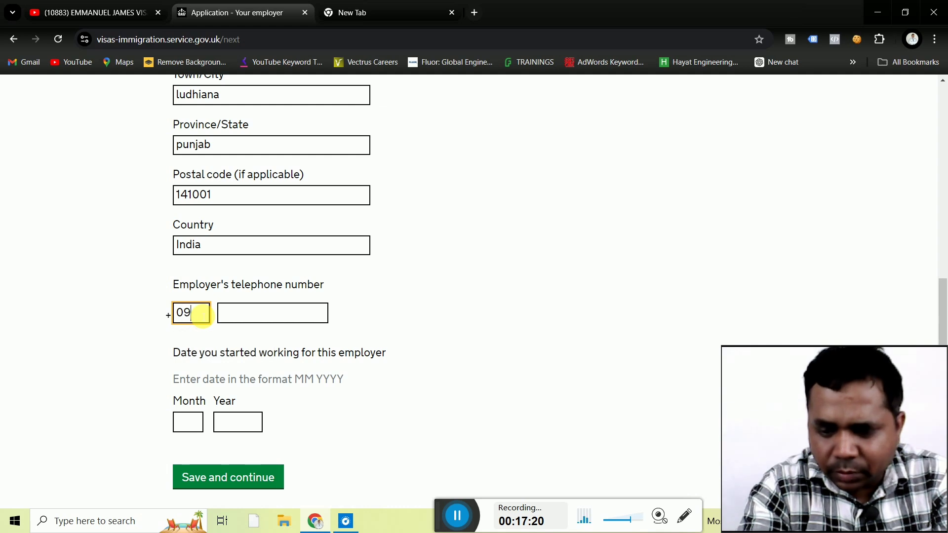
left_click(238, 315)
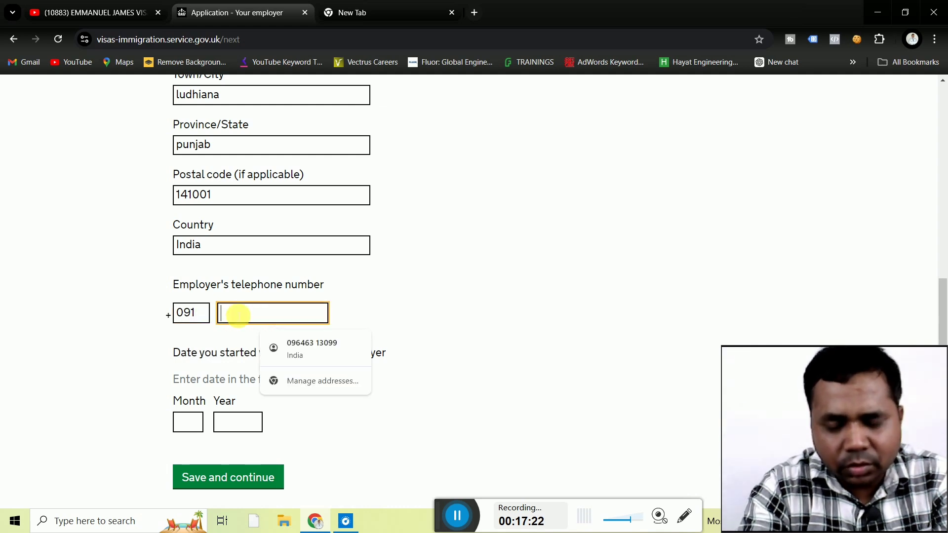
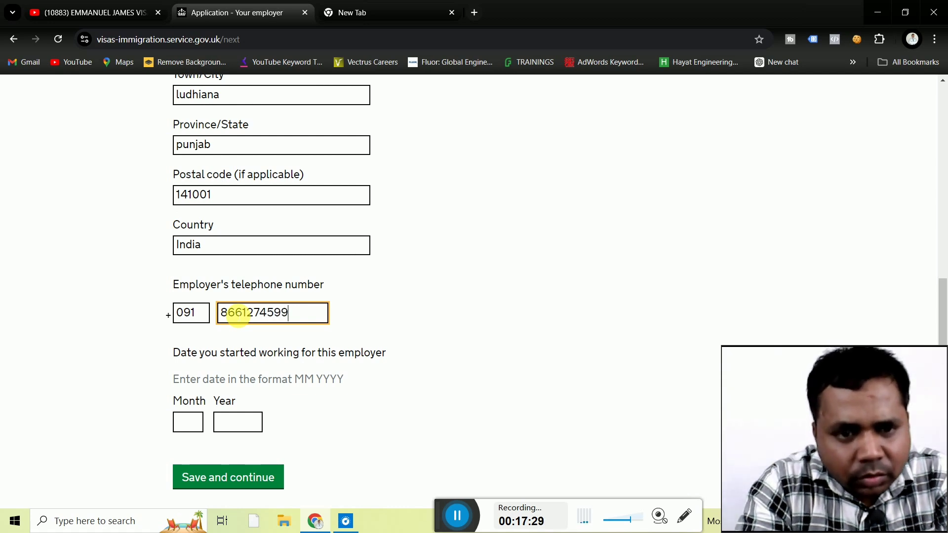
left_click(122, 398)
Set the employment start date to month 2, year 2014, and save the employer details.
scroll(119, 395, "down", 2)
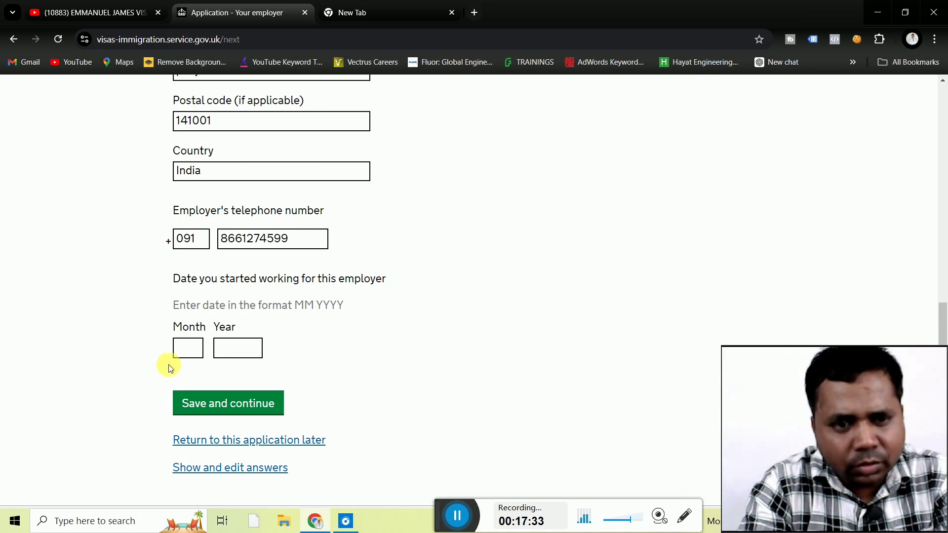
left_click(189, 348)
type("1")
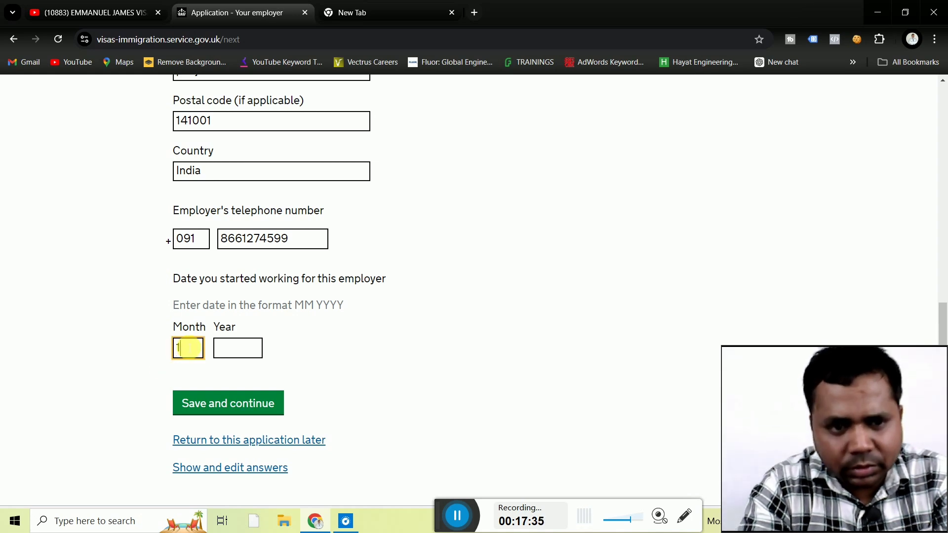
key("BackSpace")
type("2")
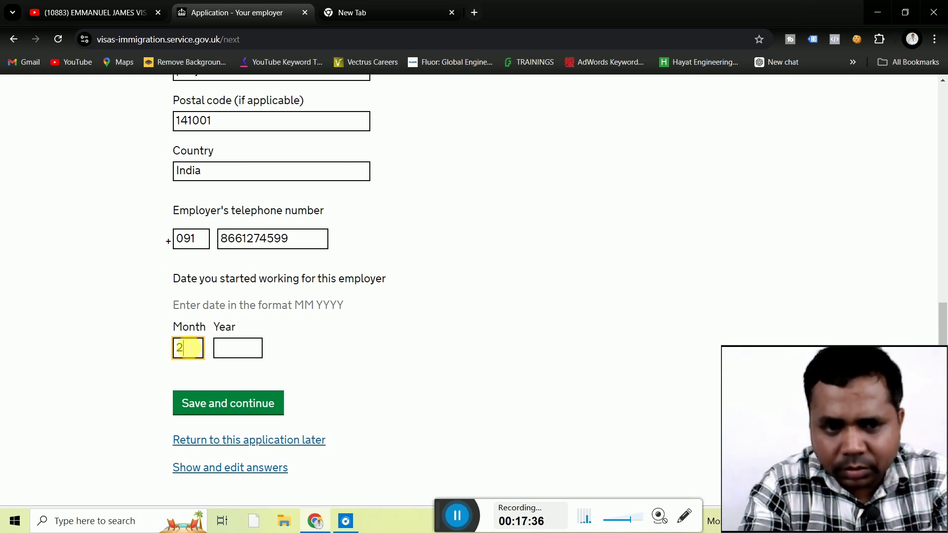
left_click(230, 348)
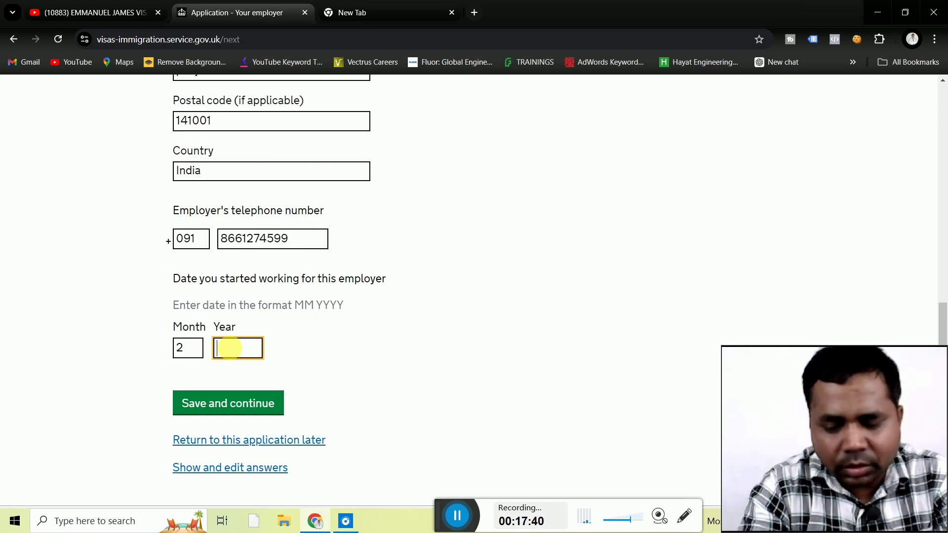
type("20")
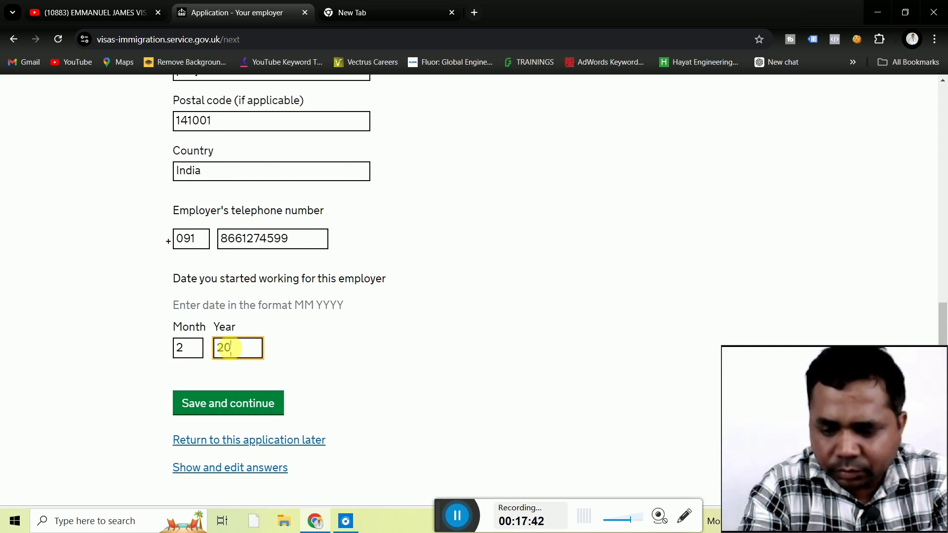
type("14")
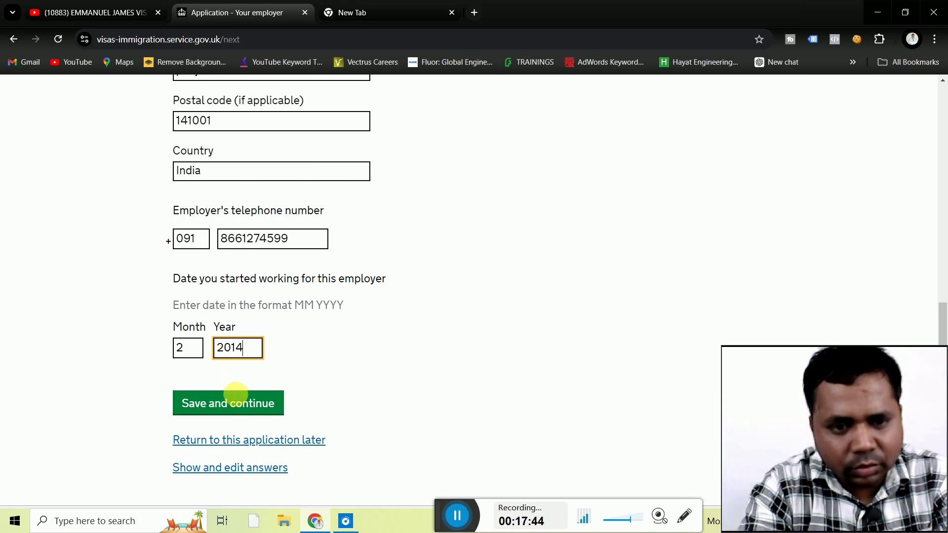
left_click(236, 407)
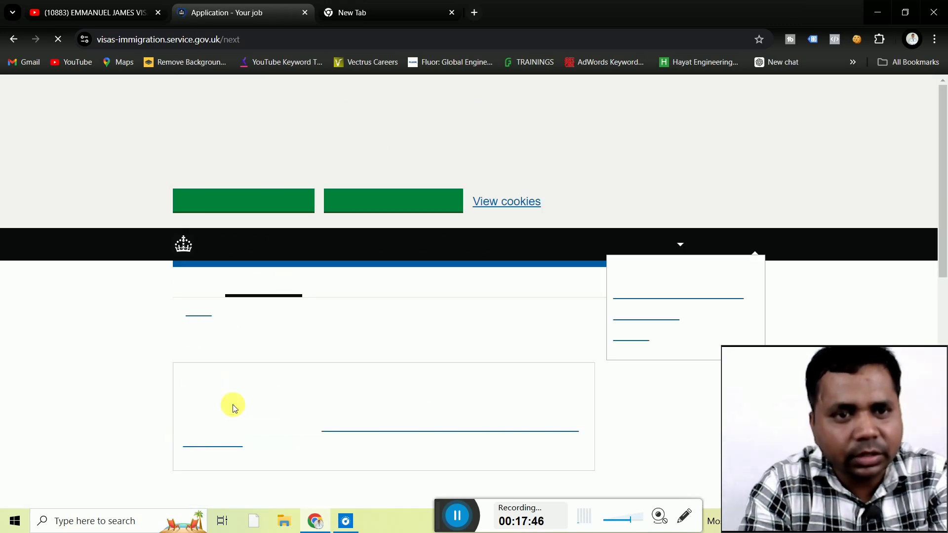
Enter the job title School Van Driver and monthly after-tax earnings of INR 30000.
scroll(113, 341, "down", 5)
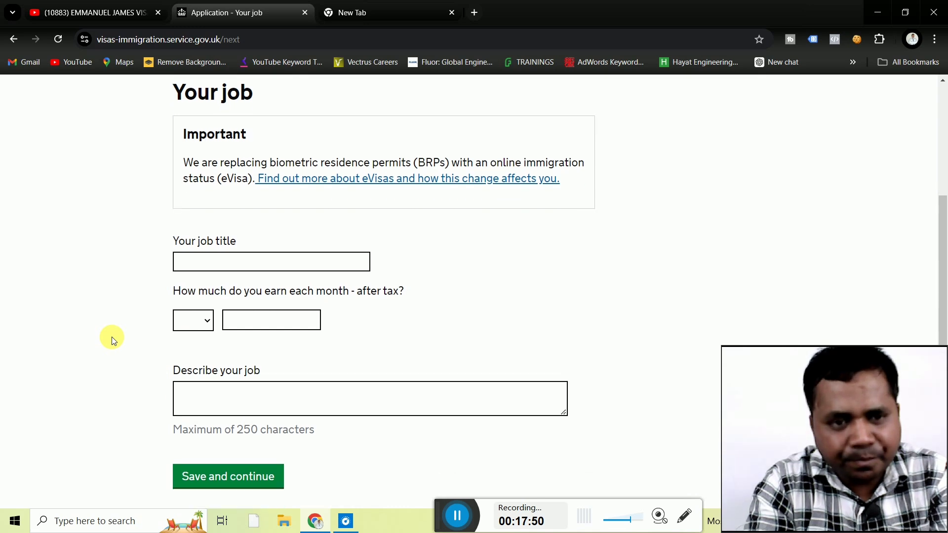
left_click(234, 267)
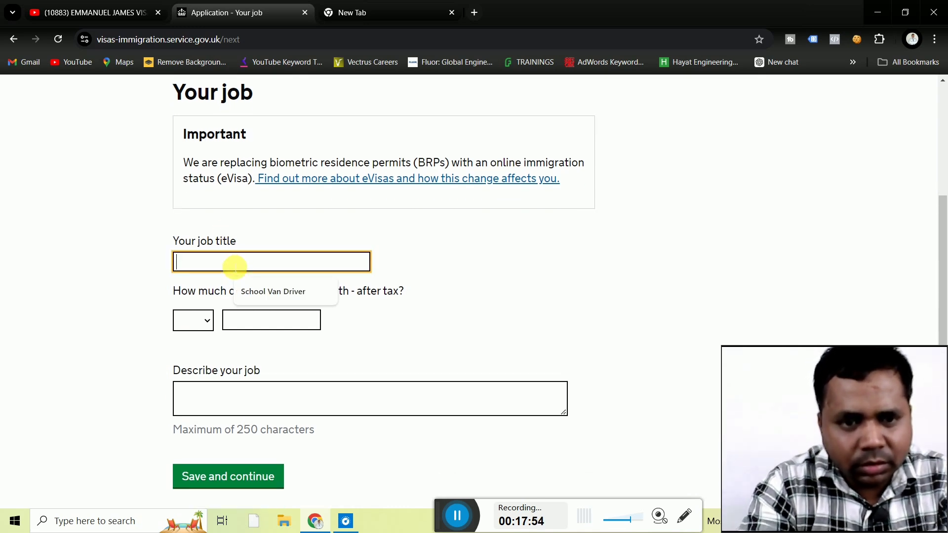
left_click(262, 291)
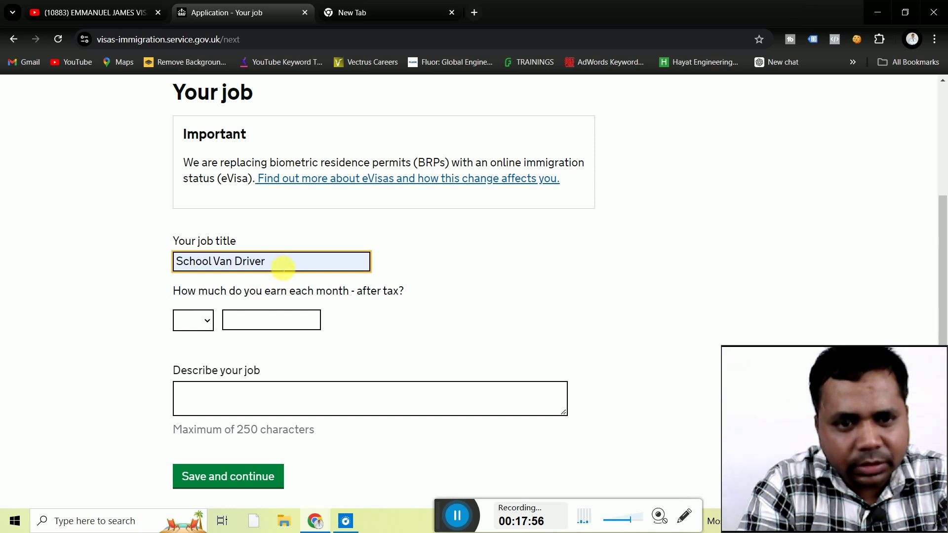
left_click(166, 307)
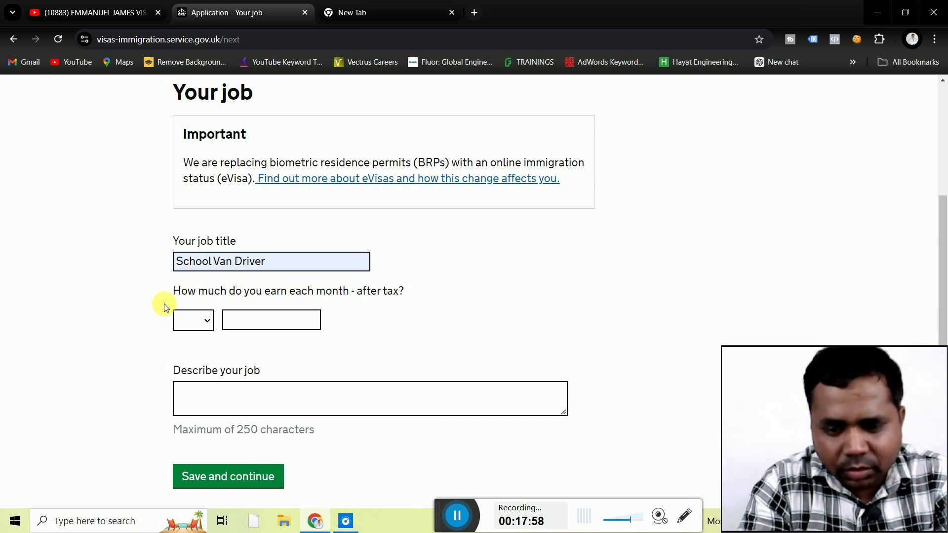
scroll(164, 308, "down", 1)
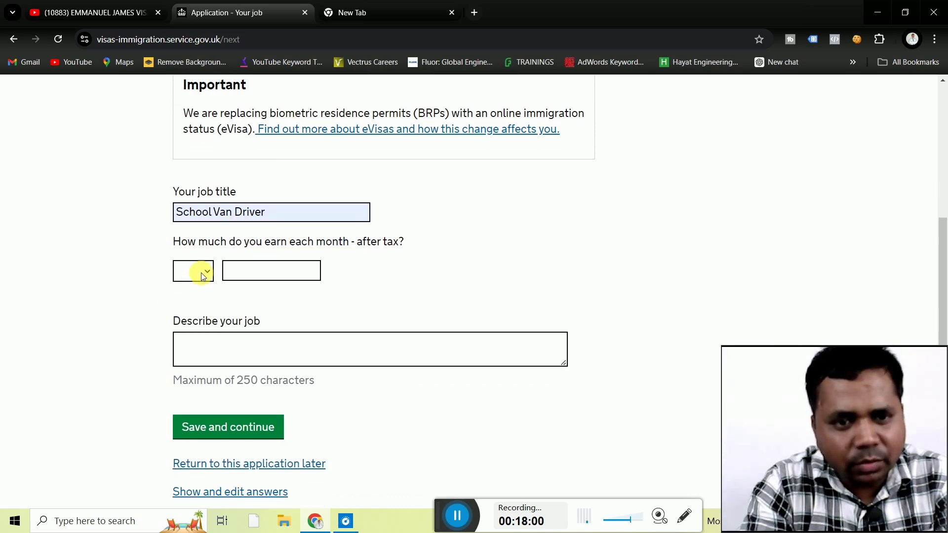
left_click(204, 274)
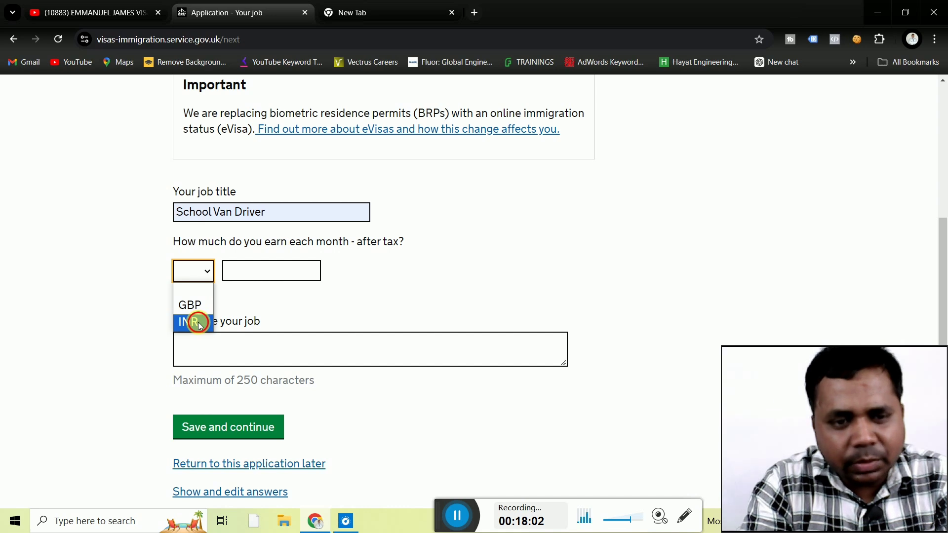
left_click(200, 325)
left_click(254, 272)
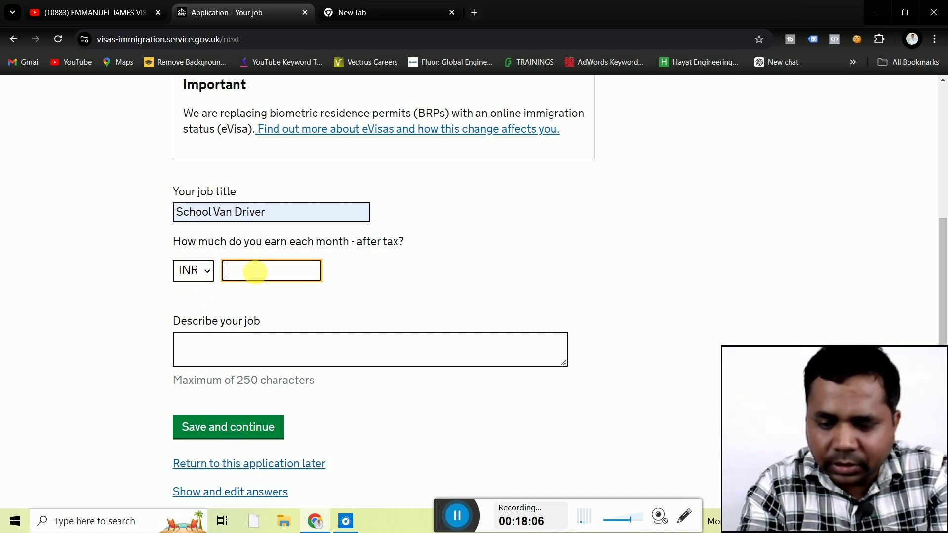
type("30")
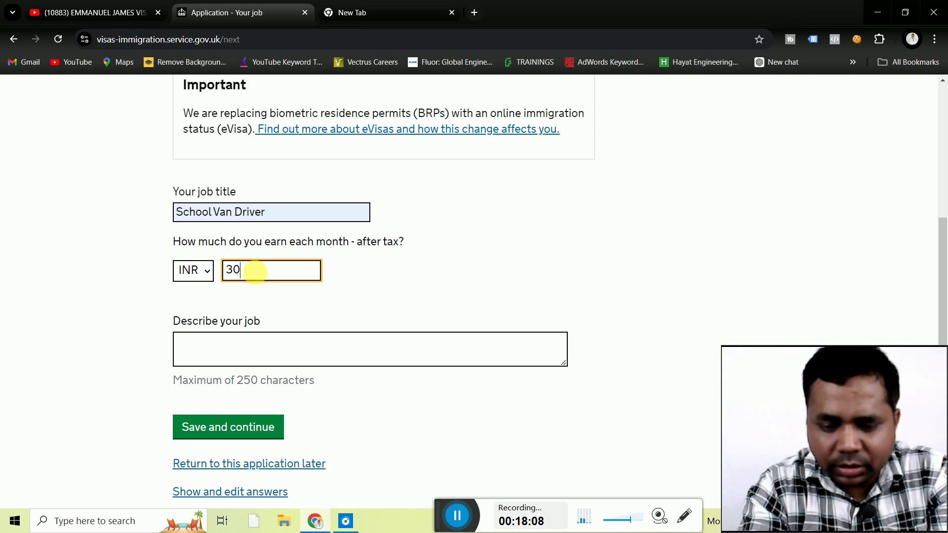
type("000")
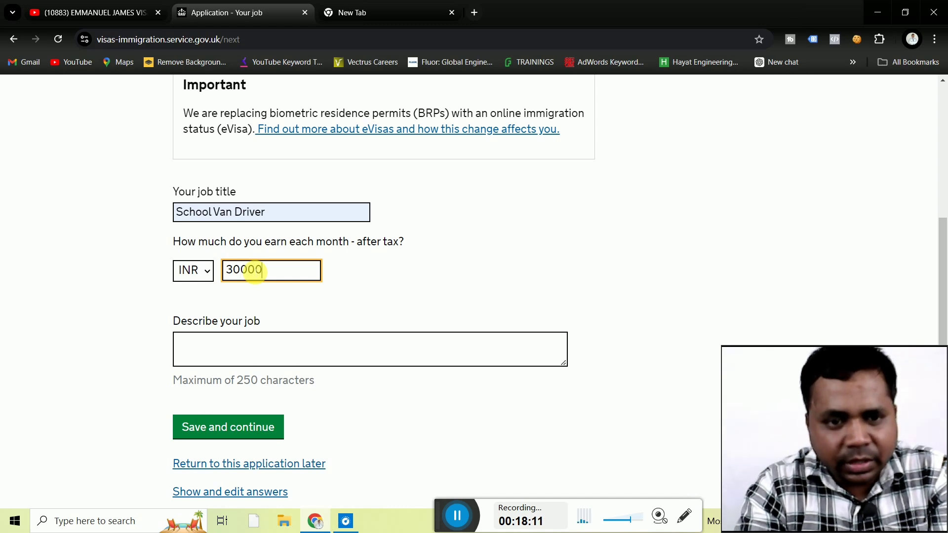
left_click(124, 284)
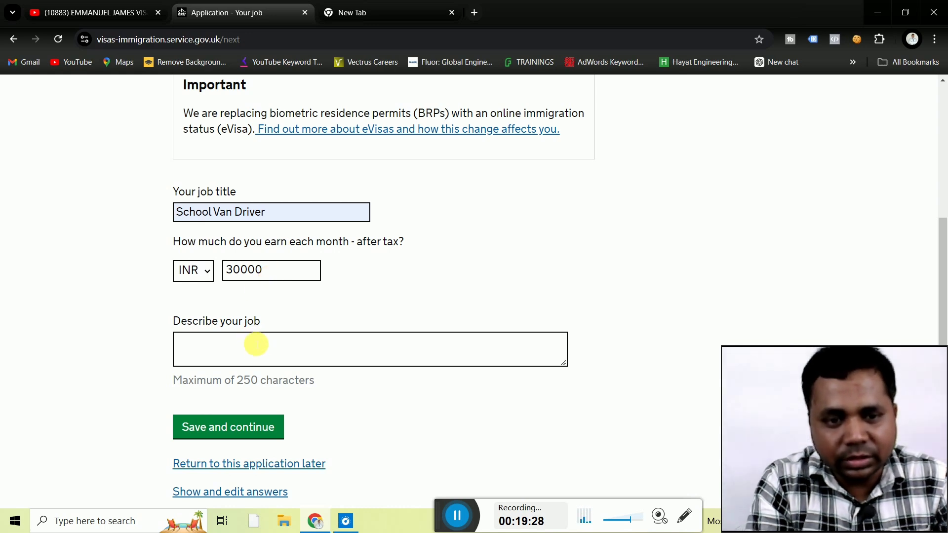
Fill the job description box with 'driving for school van'.
left_click(257, 352)
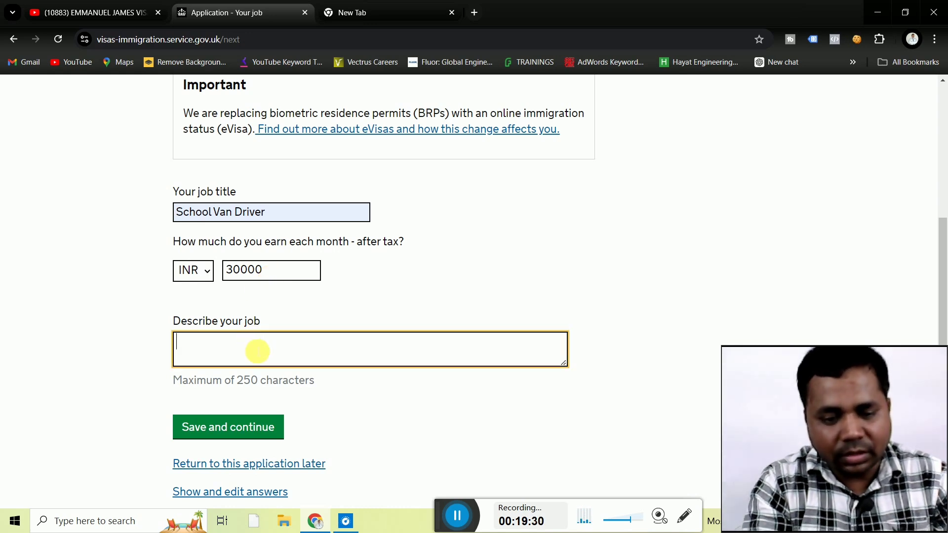
type("dri")
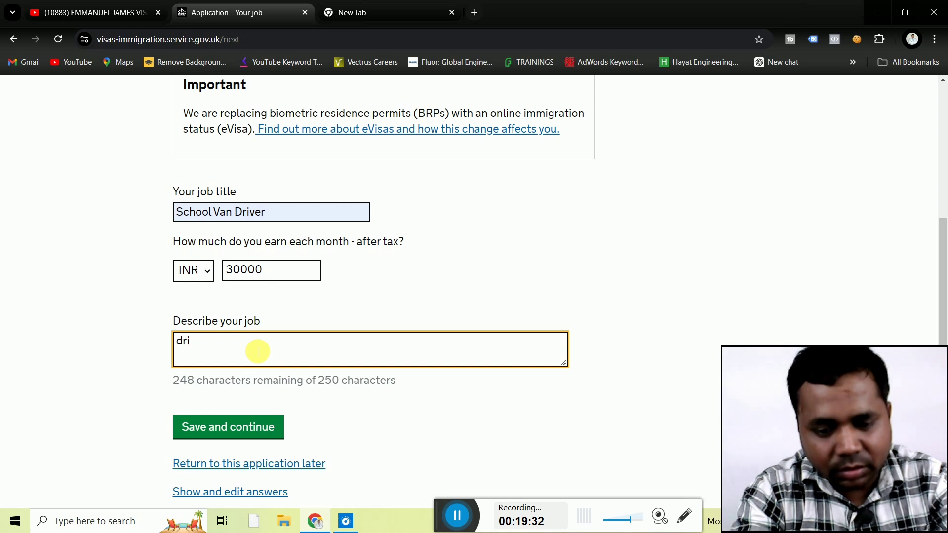
type("ving ")
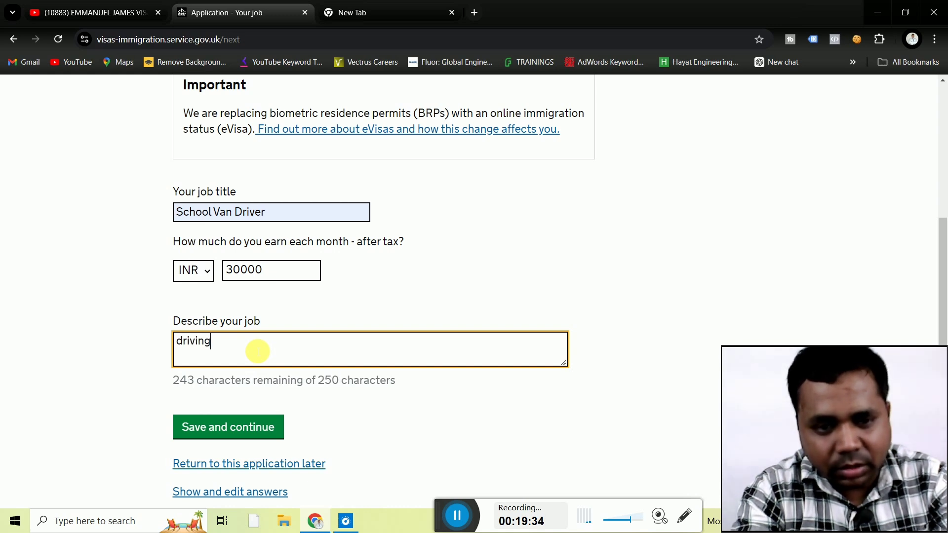
type("for ")
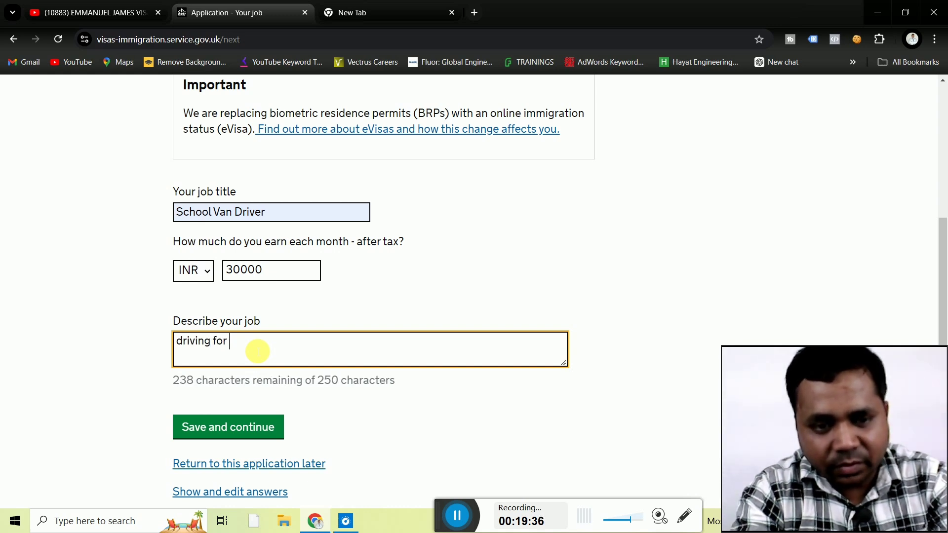
type("sch")
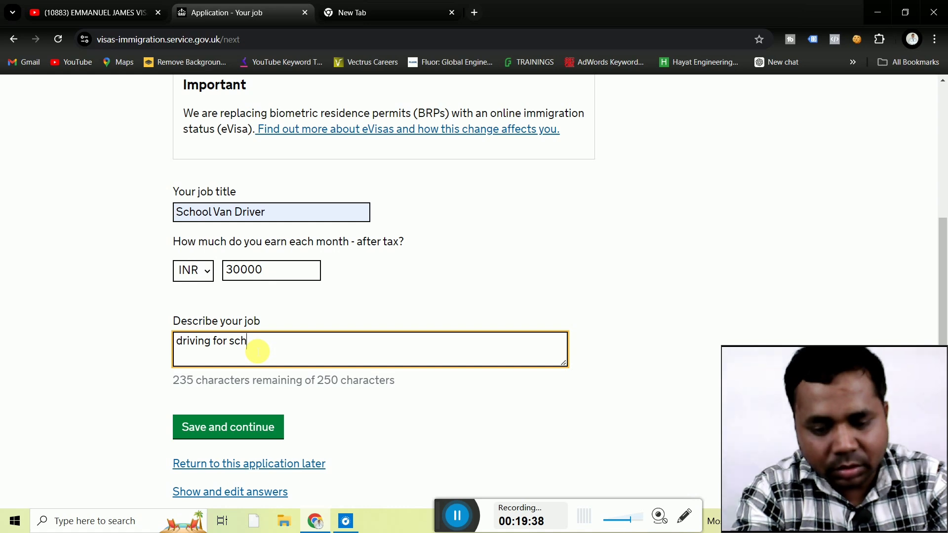
type("ool van")
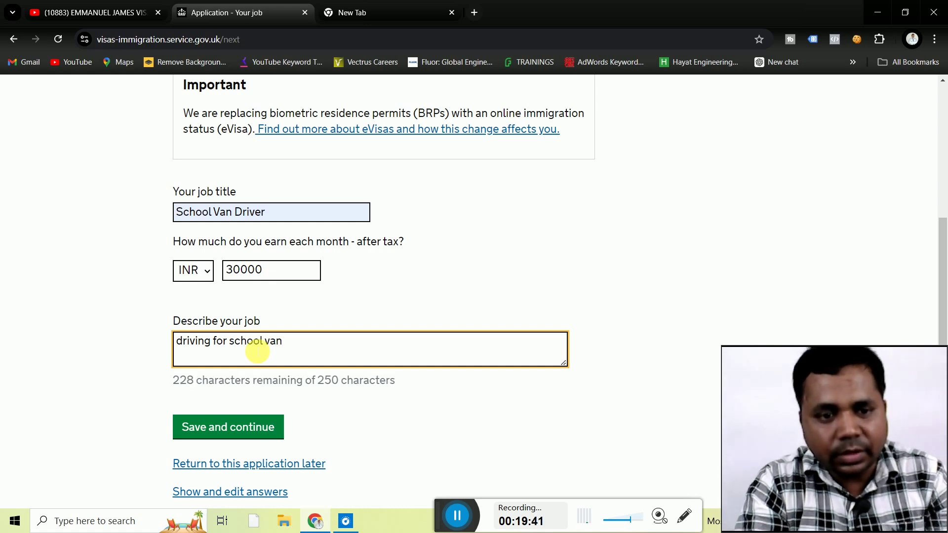
left_click(140, 385)
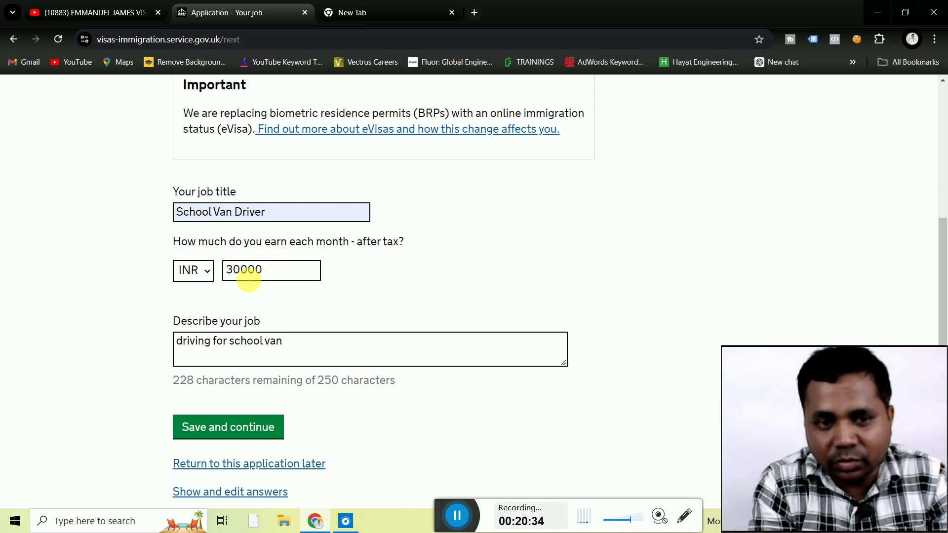
Save the job details and tick Savings as a source of income.
left_click(233, 433)
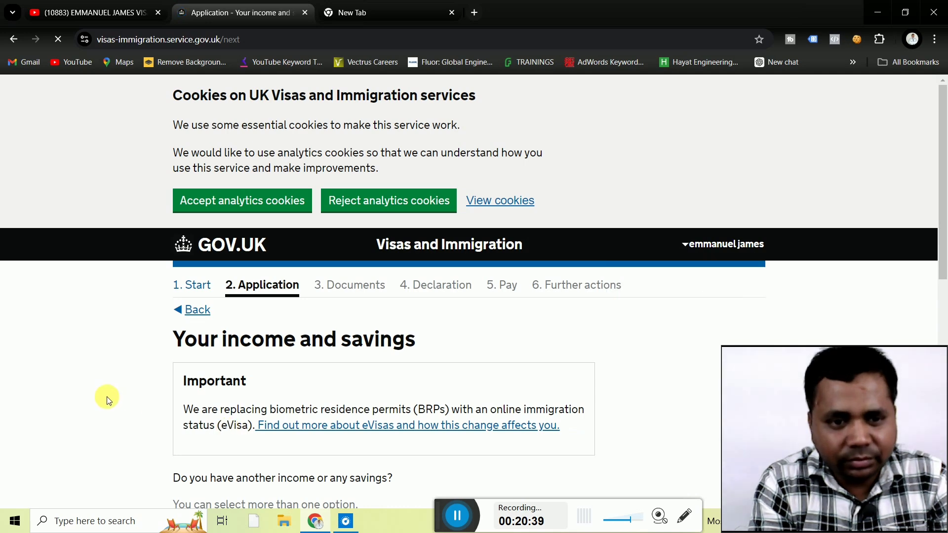
scroll(81, 390, "down", 4)
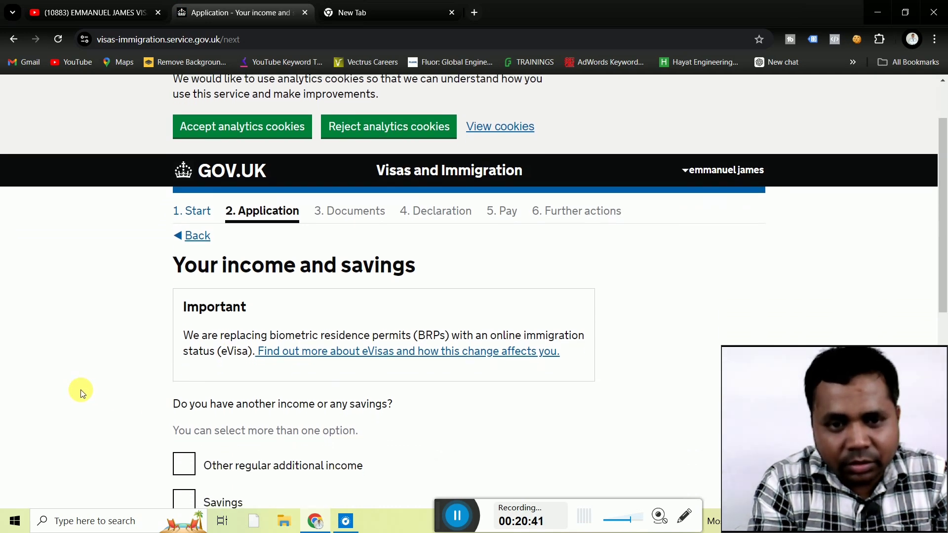
scroll(81, 390, "down", 2)
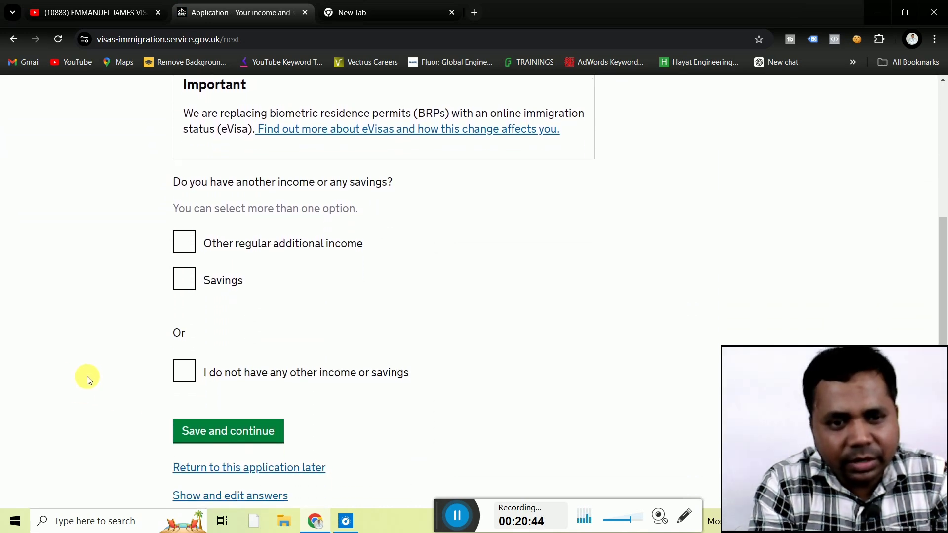
left_click(179, 285)
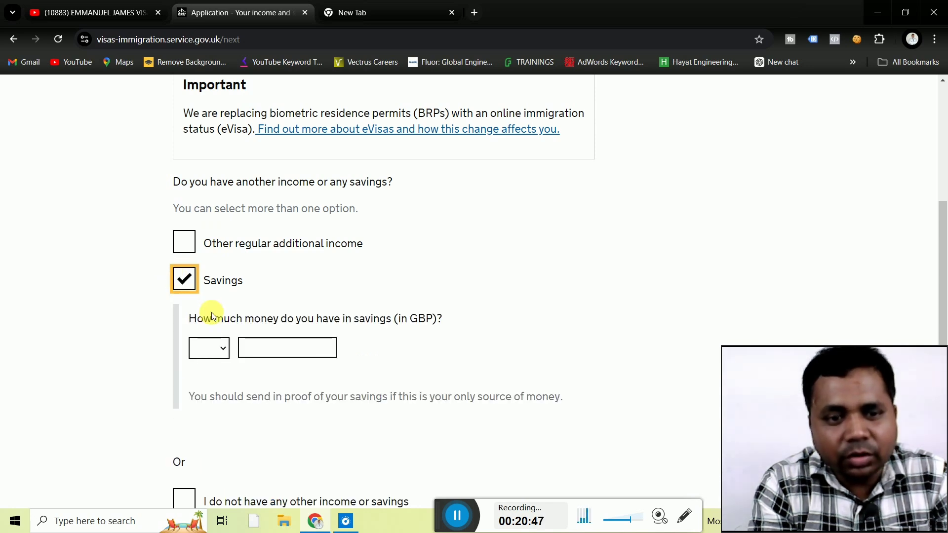
Enter savings of GBP 5000 and save the income answers.
left_click(223, 348)
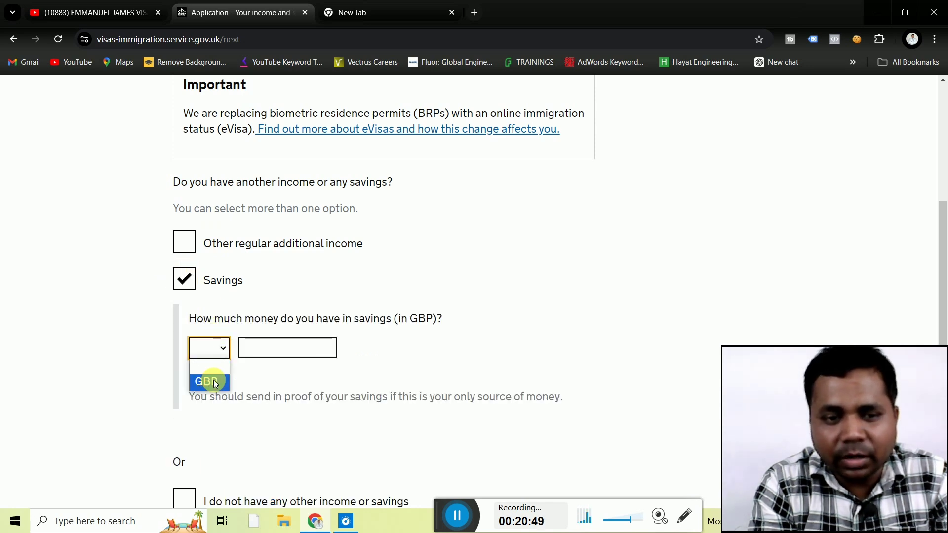
left_click(213, 366)
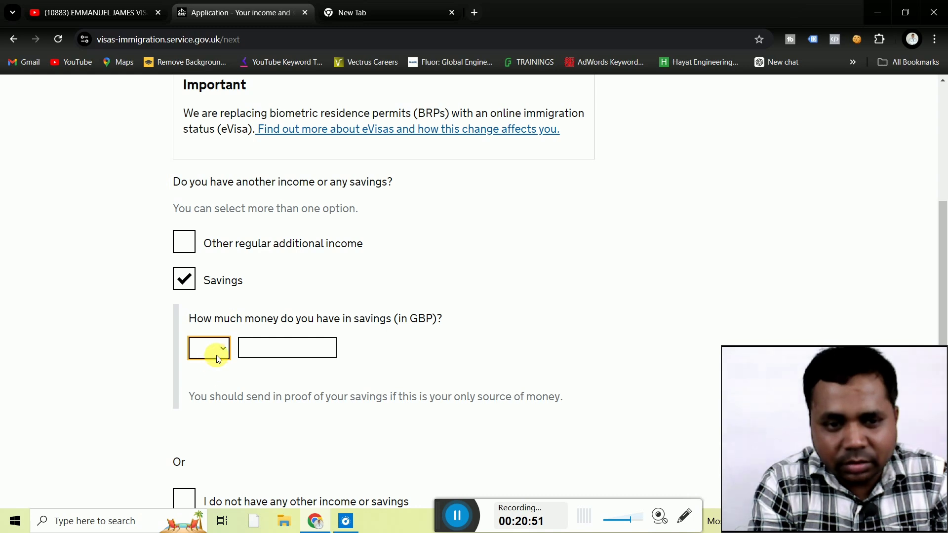
left_click(223, 350)
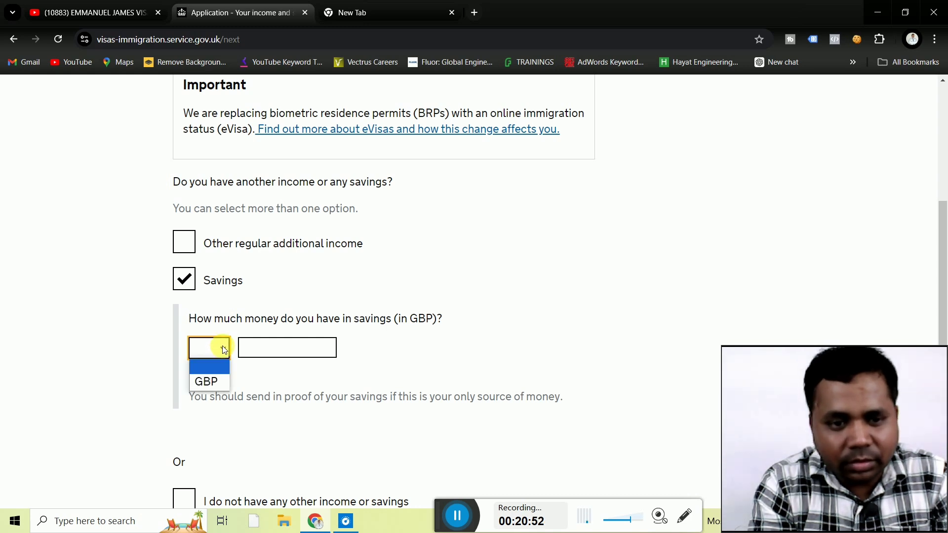
left_click(216, 380)
scroll(117, 384, "down", 1)
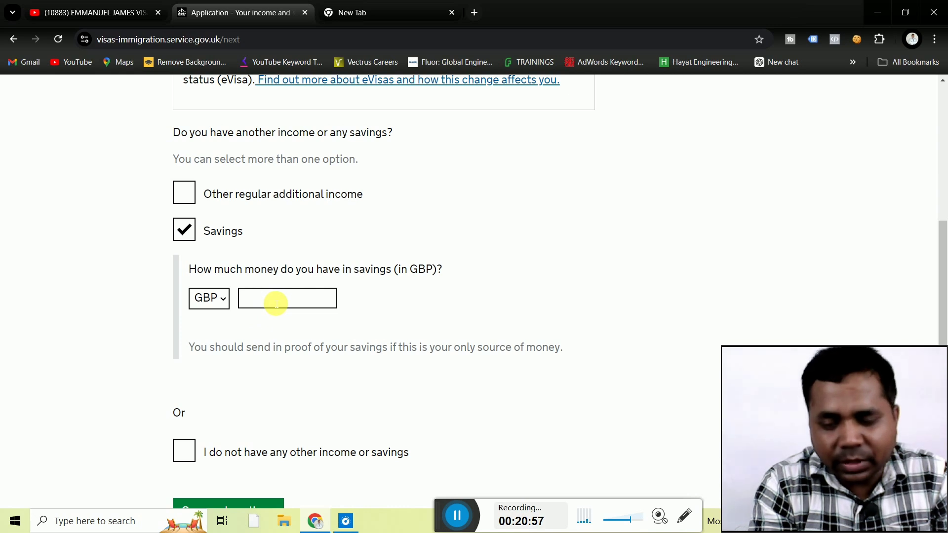
left_click(276, 303)
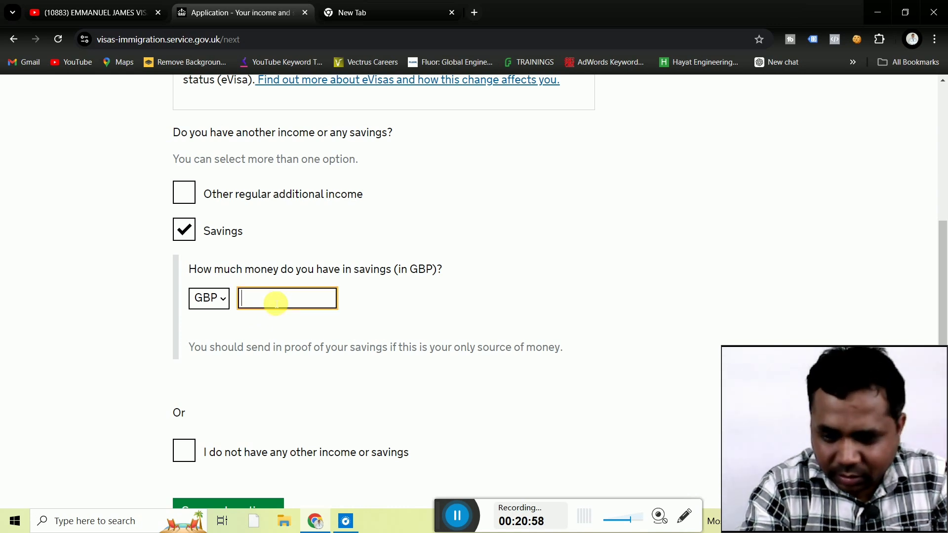
type("5000")
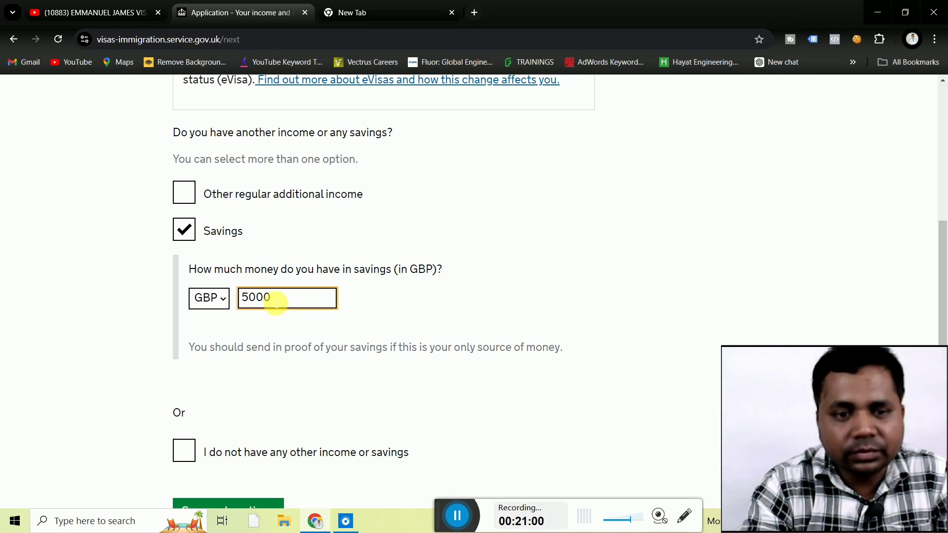
left_click(123, 315)
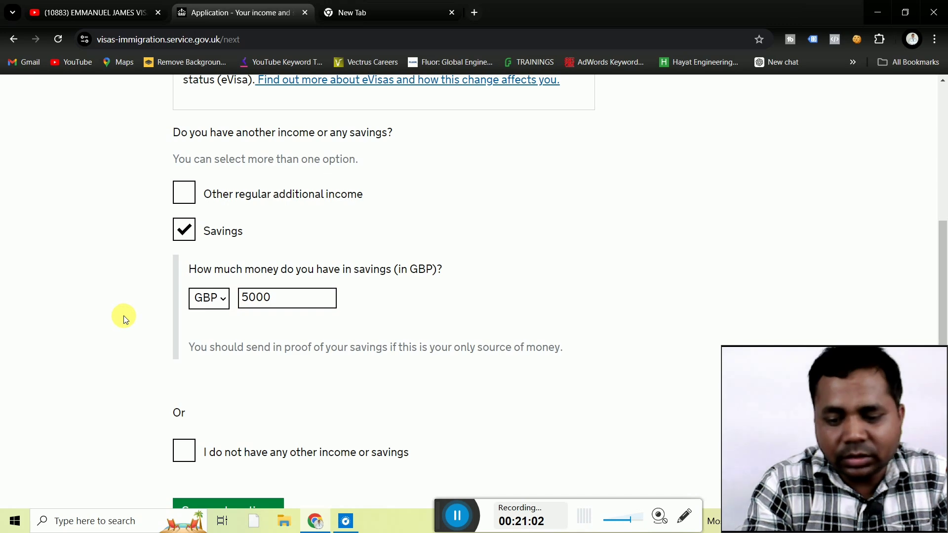
scroll(123, 316, "down", 2)
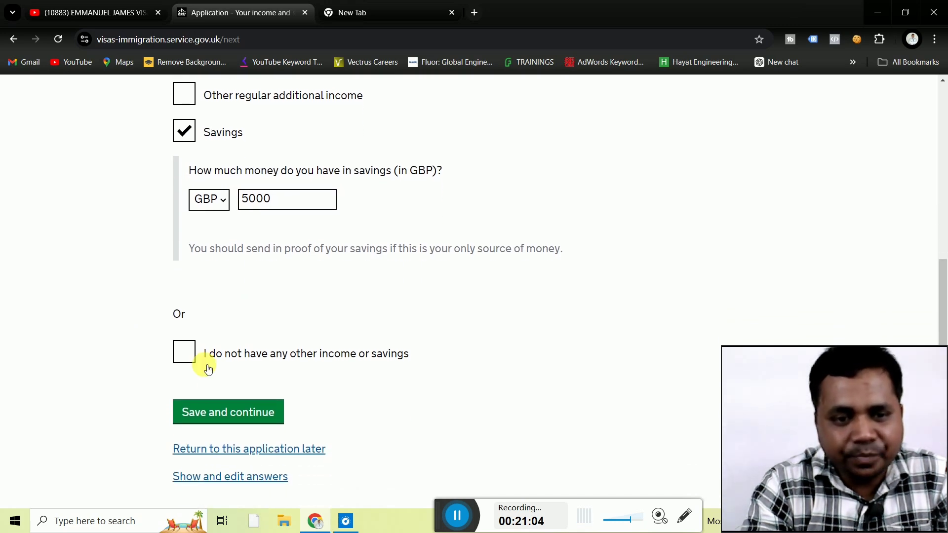
left_click(213, 413)
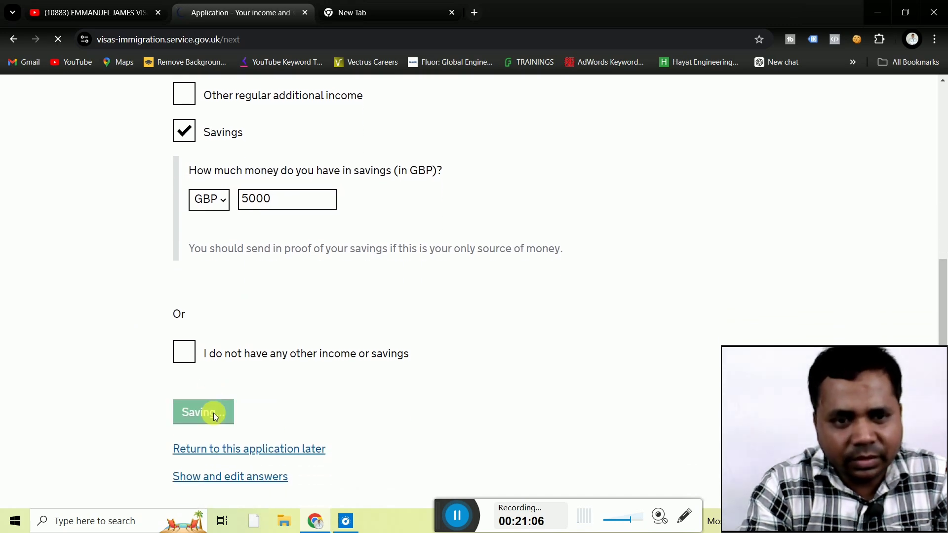
Enter planned visit spending of INR 130000 and save it.
scroll(84, 366, "down", 2)
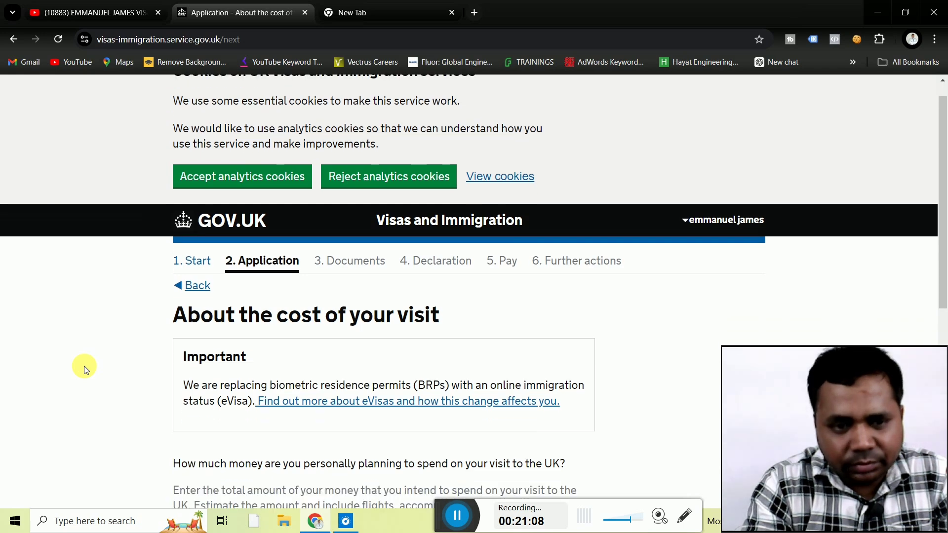
scroll(84, 366, "down", 4)
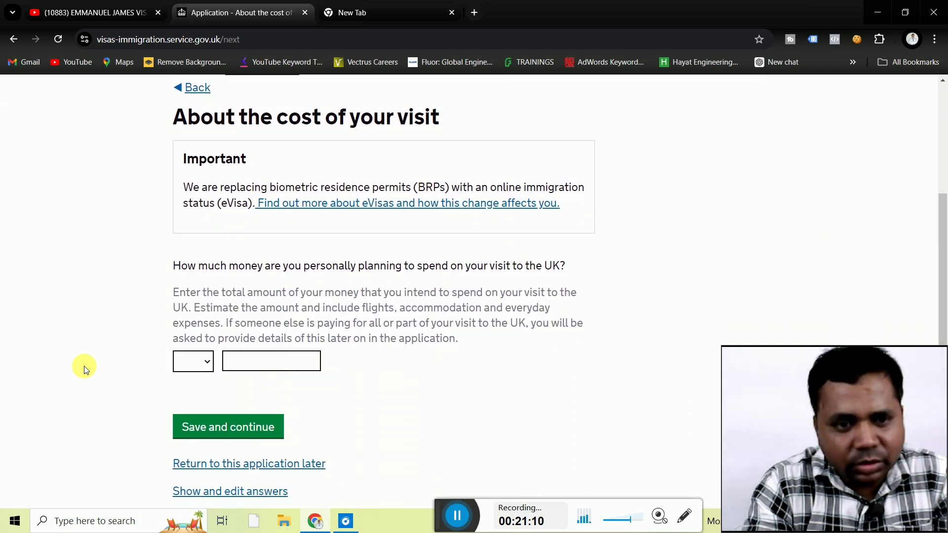
scroll(84, 366, "up", 1)
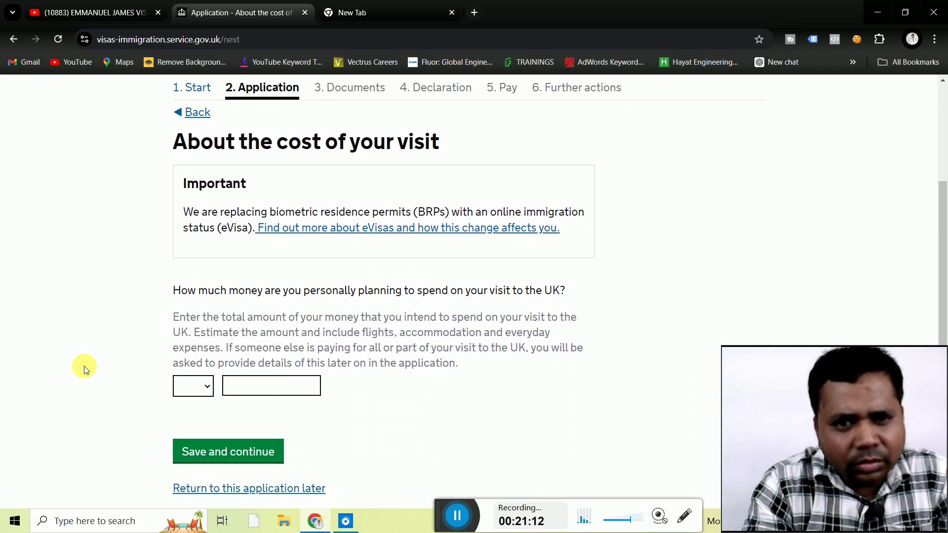
scroll(84, 366, "down", 3)
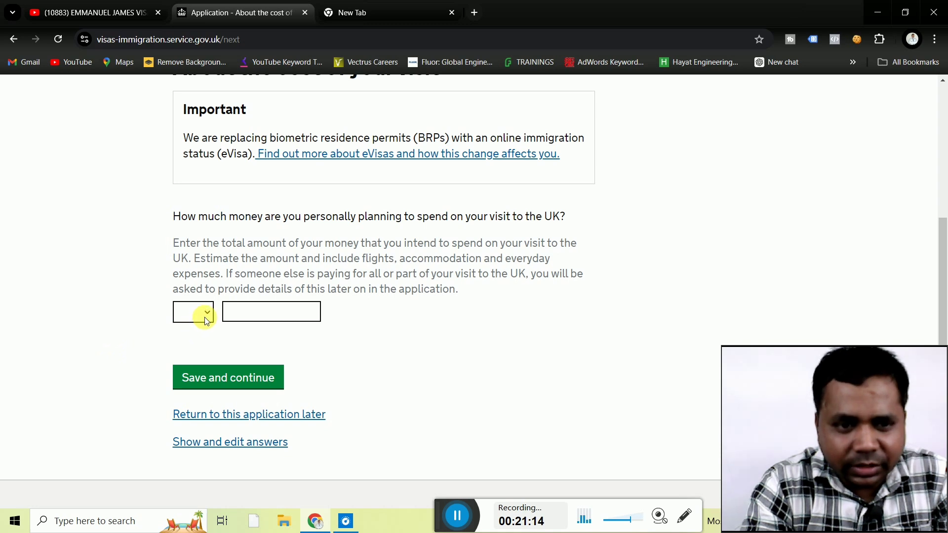
left_click(206, 317)
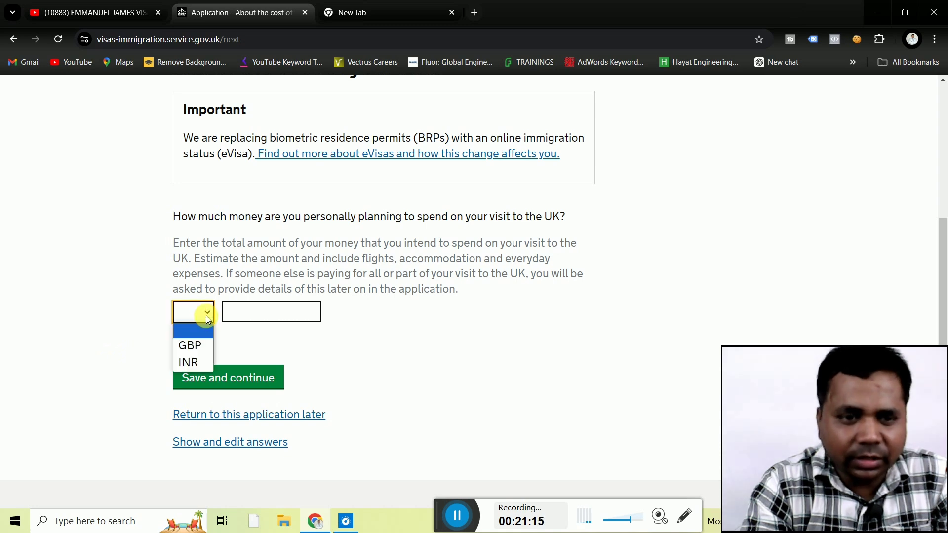
left_click(198, 363)
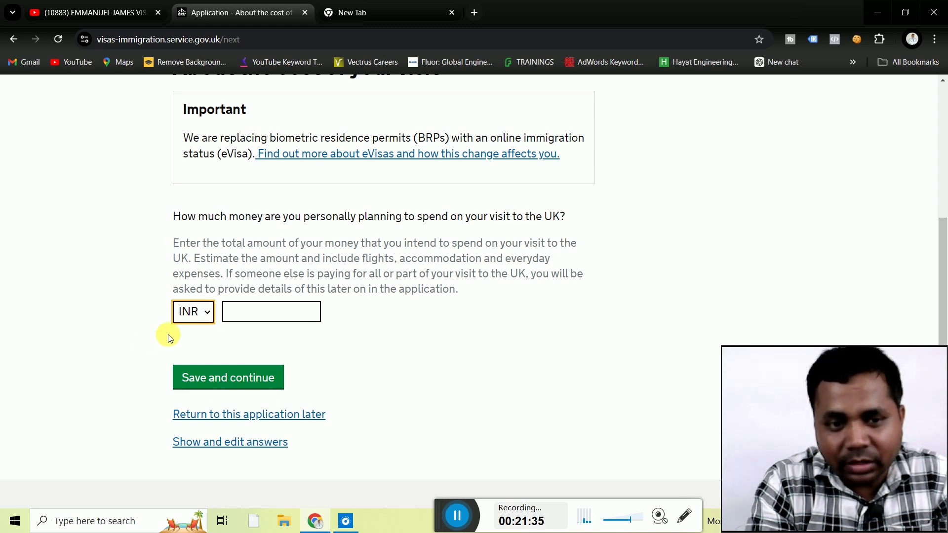
left_click(250, 317)
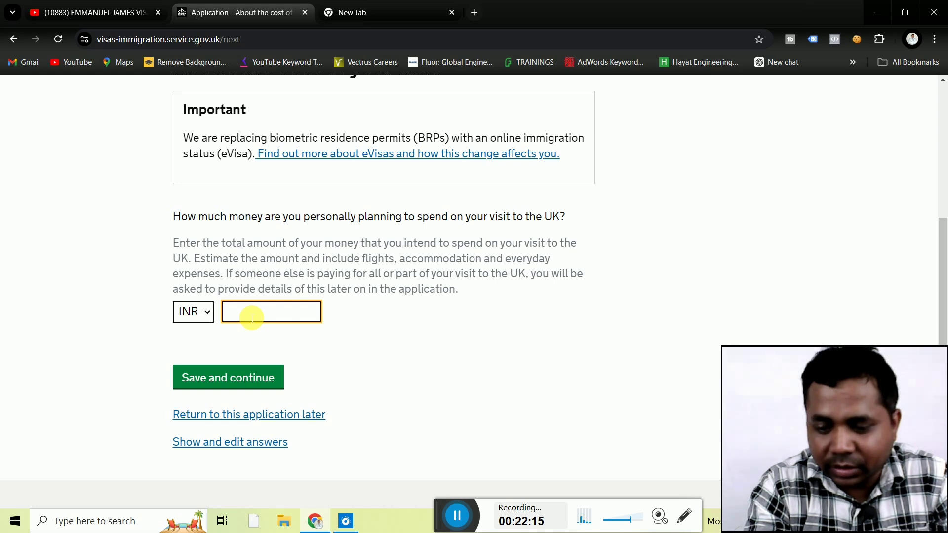
type("130")
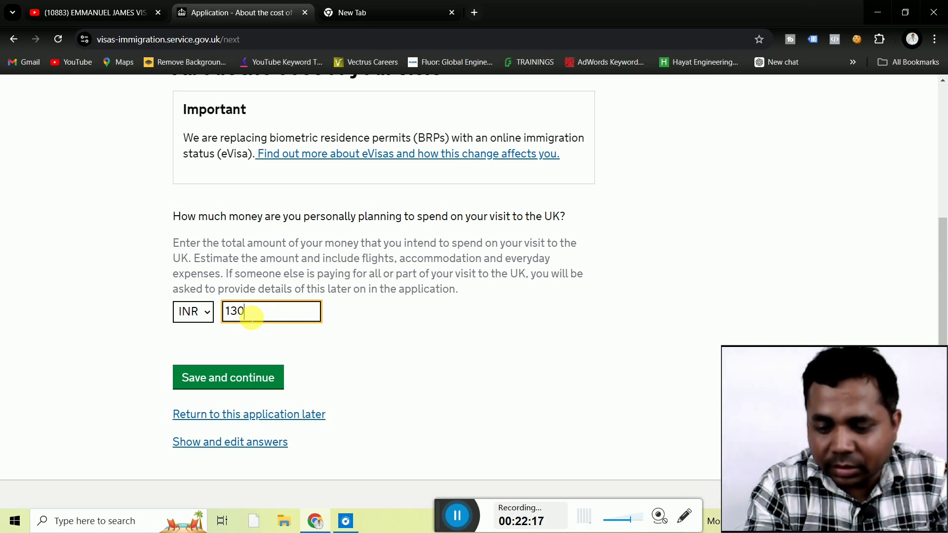
type("000")
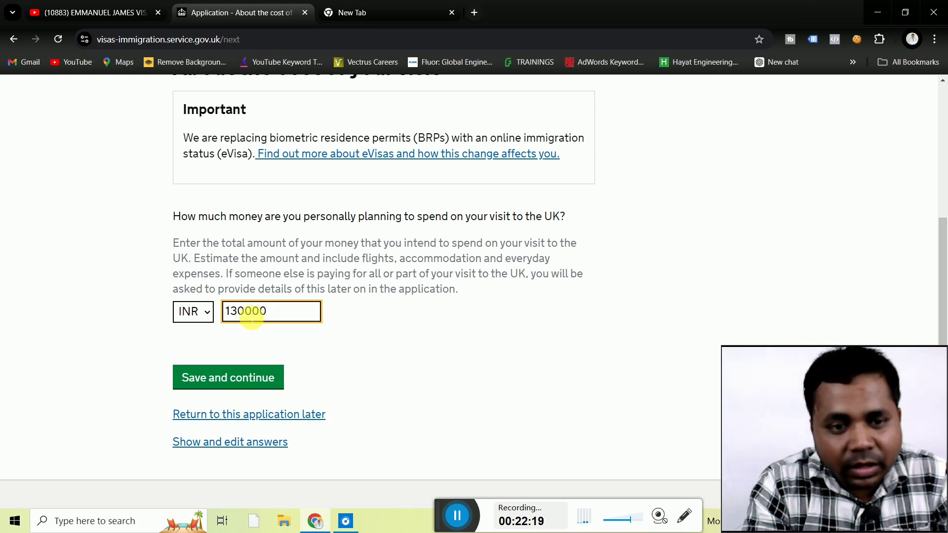
left_click(227, 380)
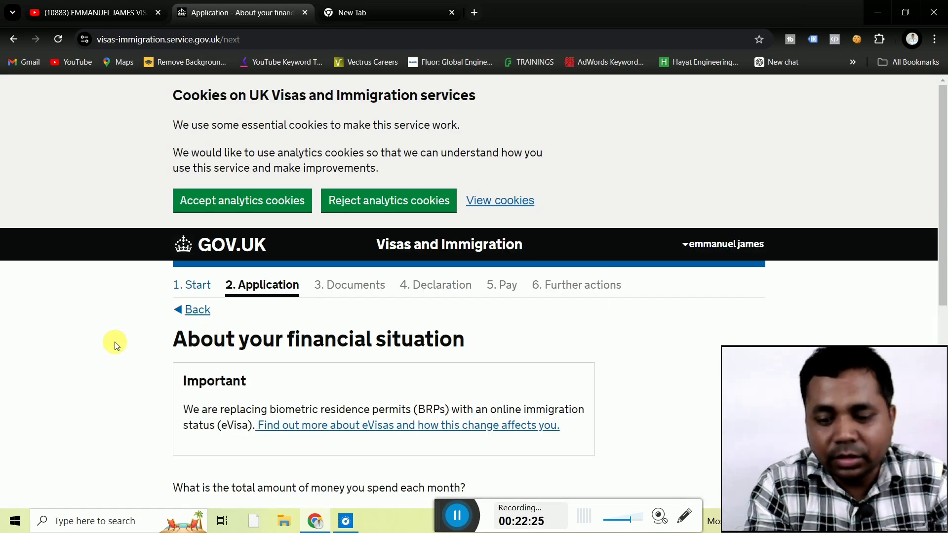
Set monthly spending to INR 12000 and save it.
scroll(115, 345, "down", 2)
scroll(114, 341, "down", 3)
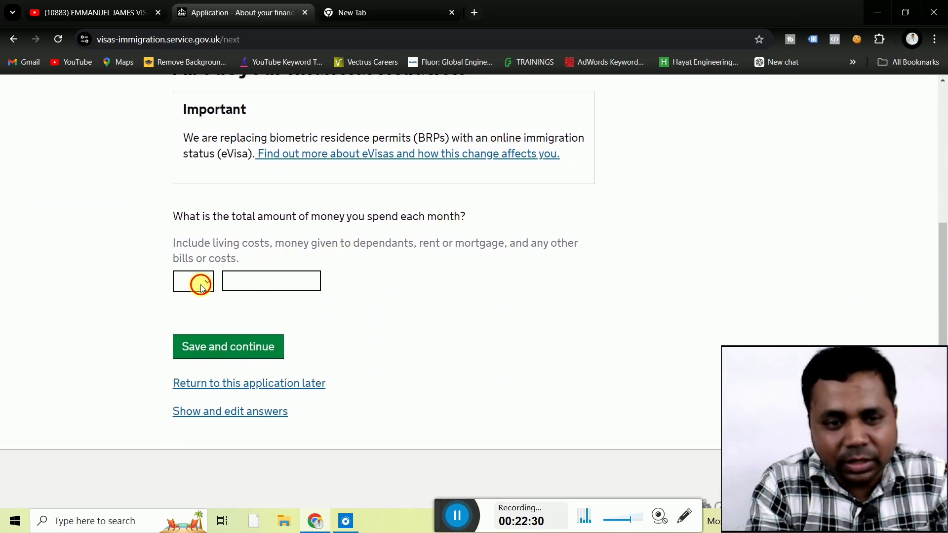
left_click(202, 287)
left_click(198, 332)
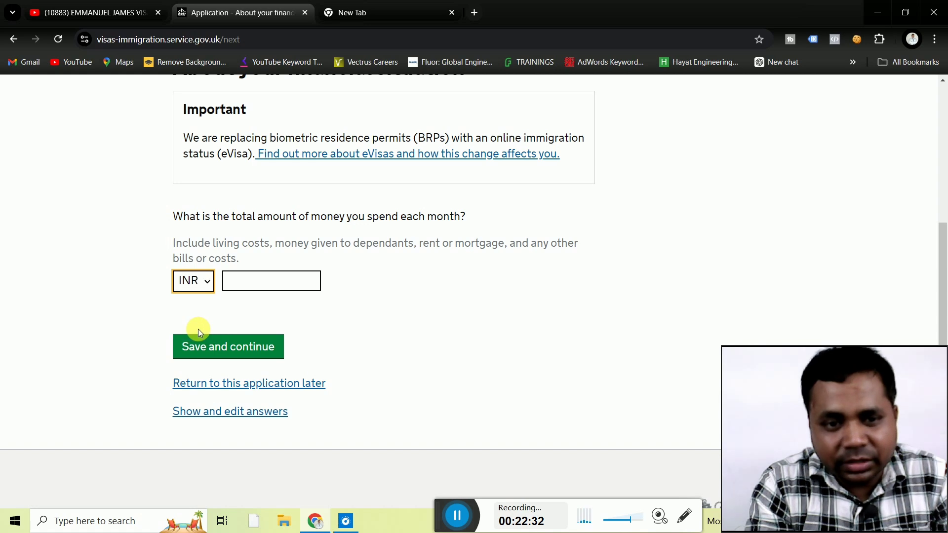
left_click(265, 286)
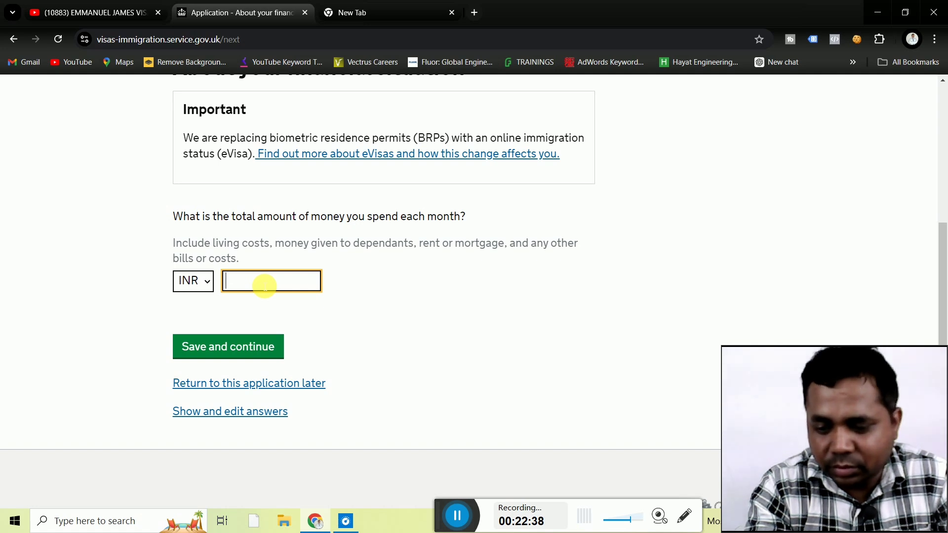
type("1300")
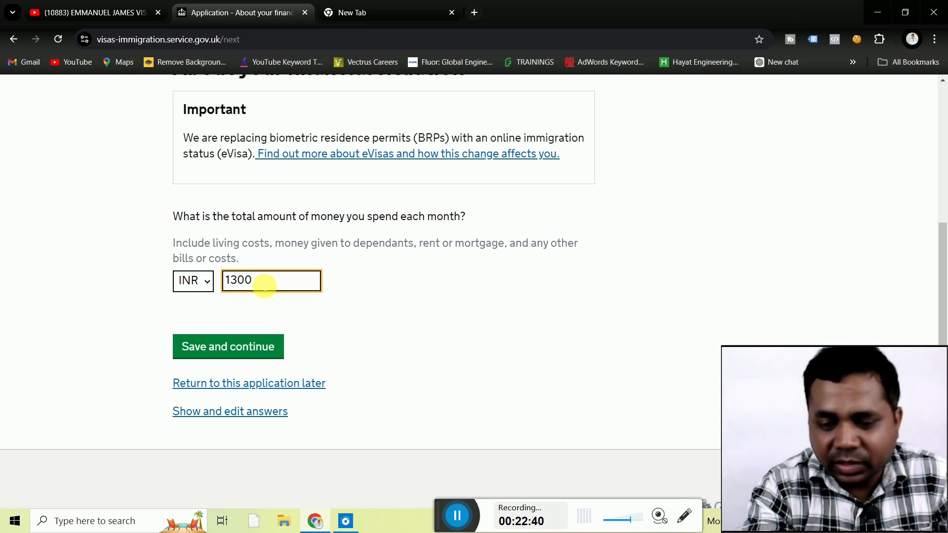
key("BackSpace")
key("BackSpace")
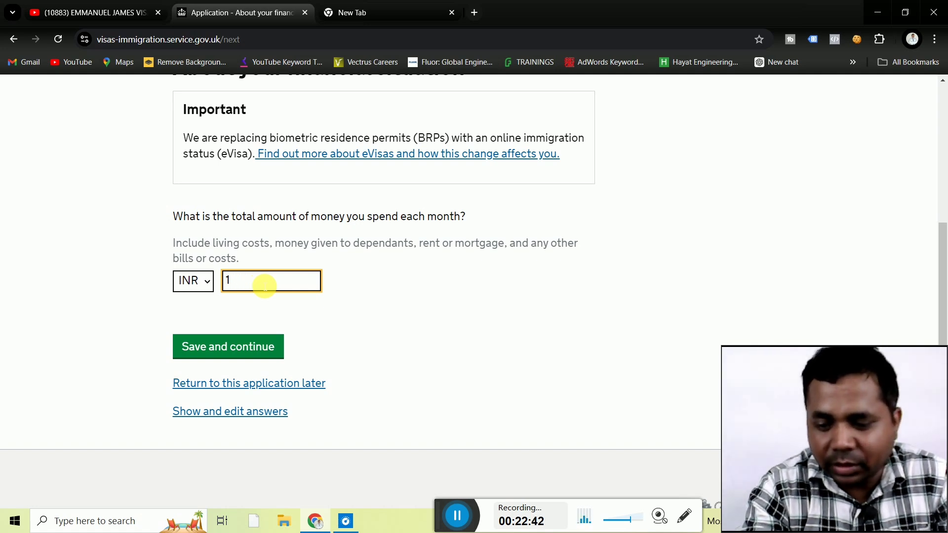
type("2000")
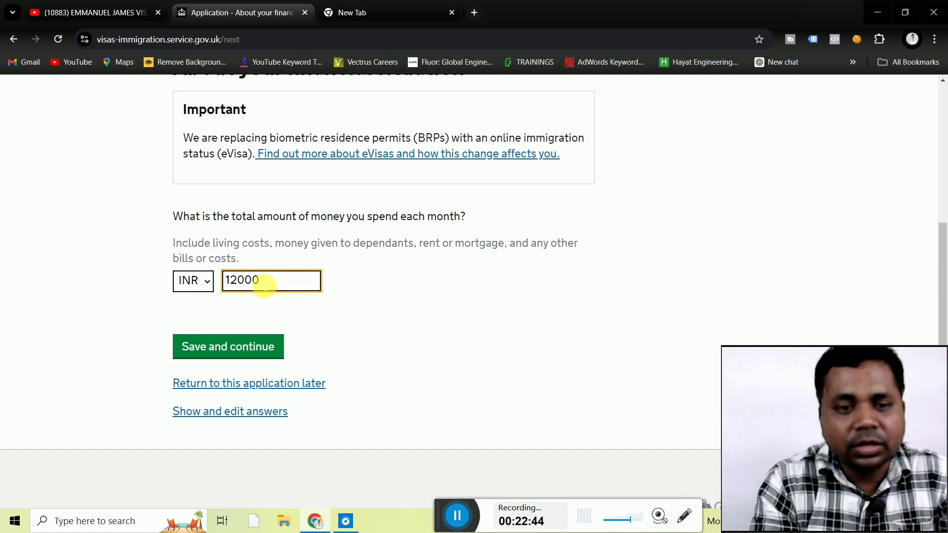
left_click(142, 304)
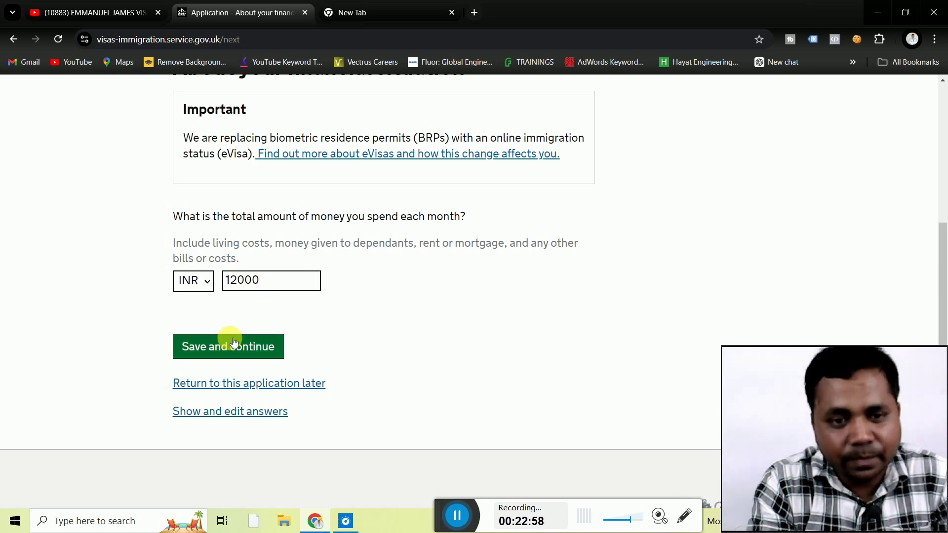
left_click(215, 351)
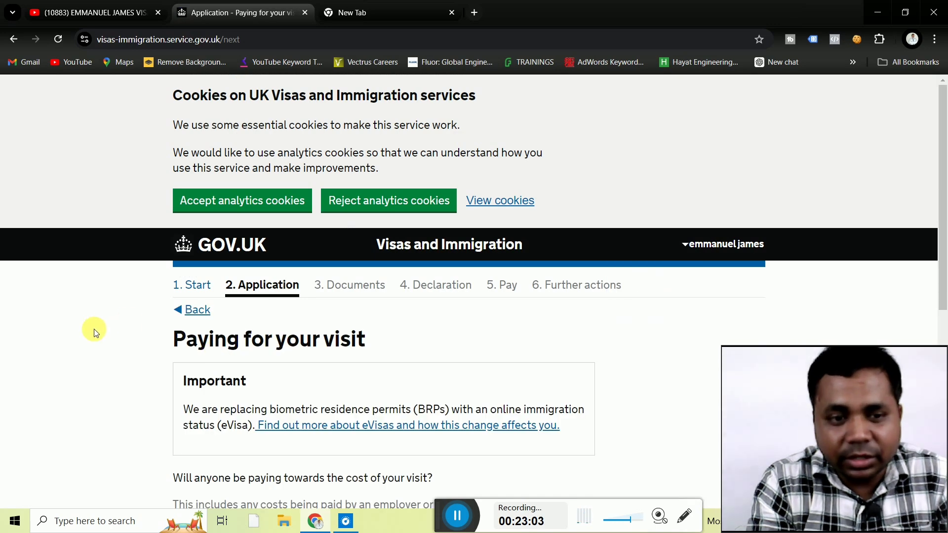
Answer No to anyone paying towards the visit cost and save.
scroll(95, 331, "down", 3)
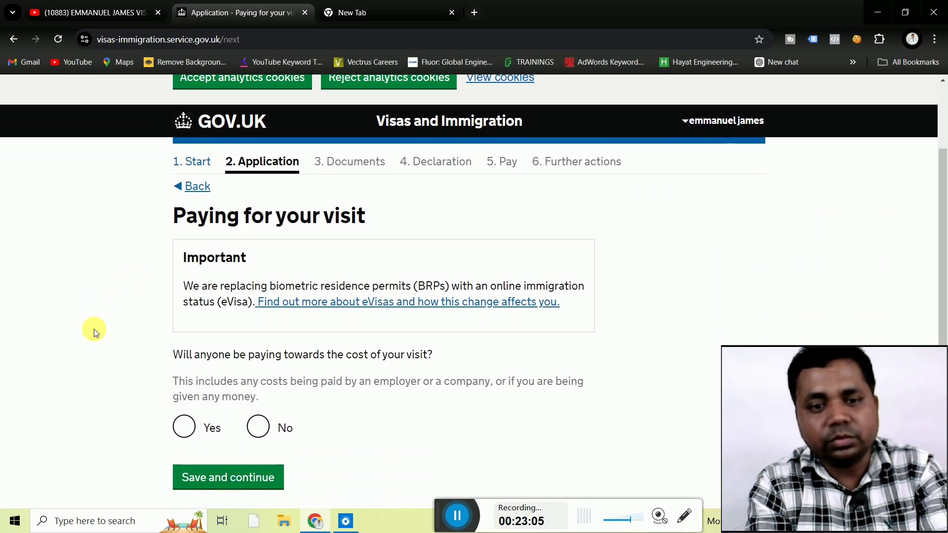
scroll(96, 331, "down", 1)
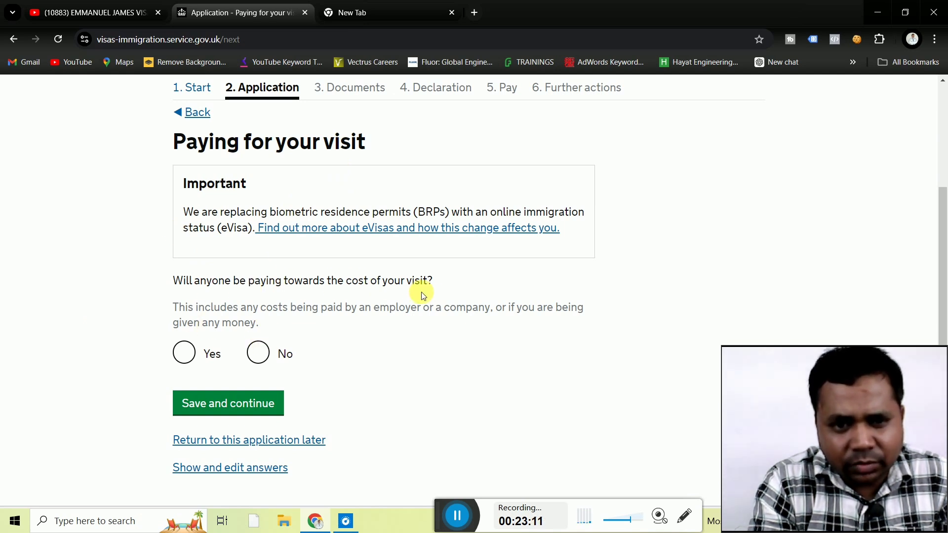
left_click(259, 353)
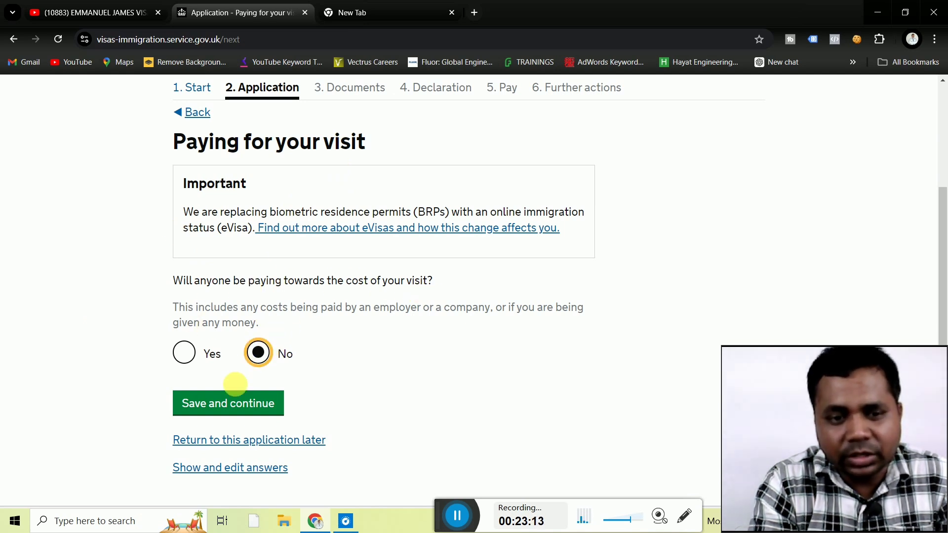
left_click(231, 406)
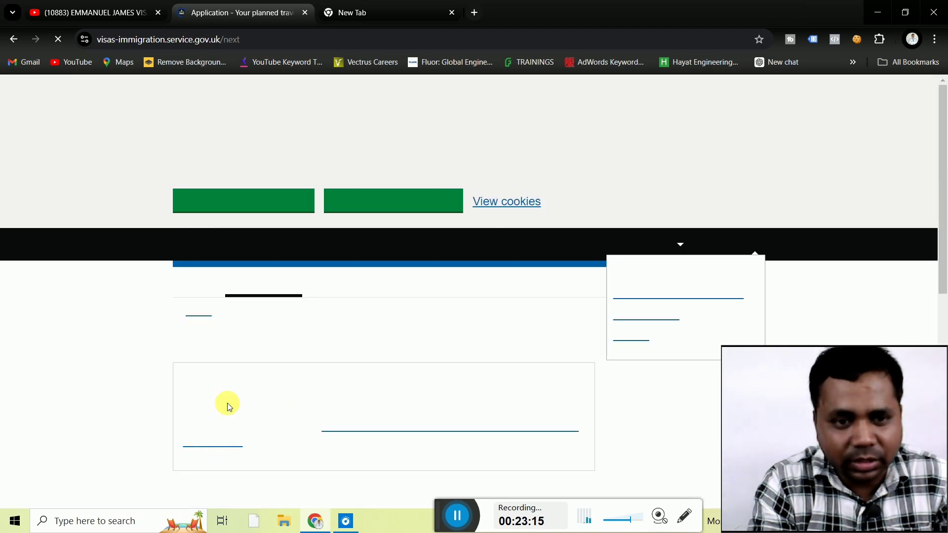
Enter 05 11 2024 as the planned UK arrival date.
scroll(116, 356, "down", 4)
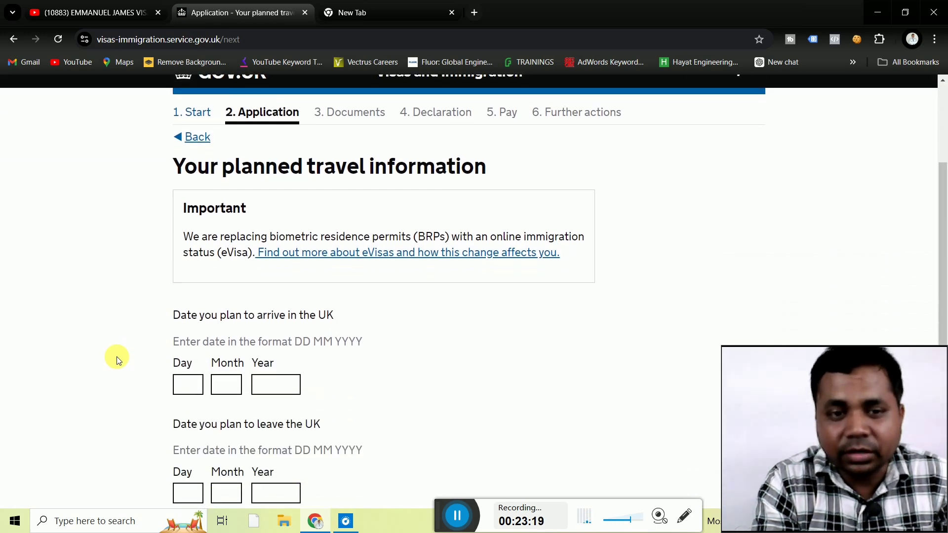
scroll(117, 357, "up", 2)
scroll(116, 356, "down", 1)
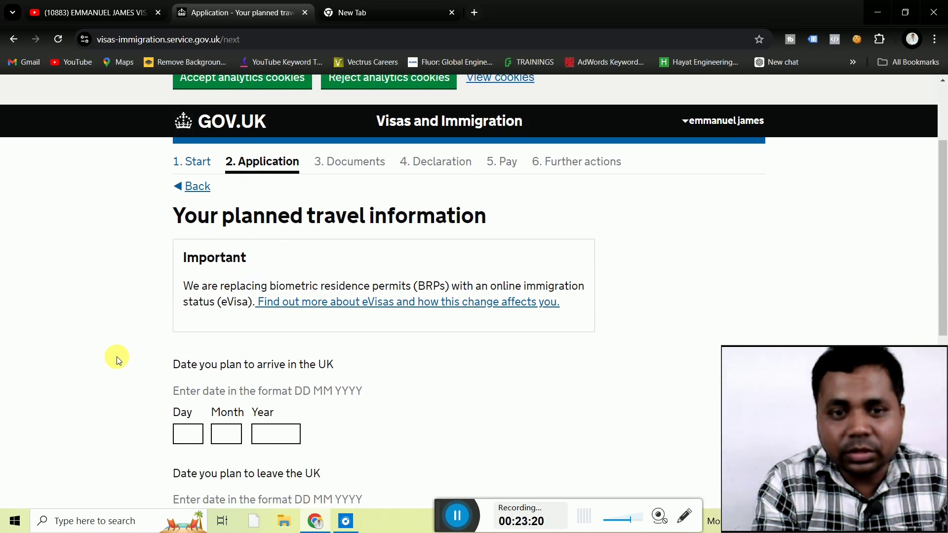
scroll(116, 357, "up", 2)
scroll(116, 356, "down", 2)
scroll(119, 359, "down", 2)
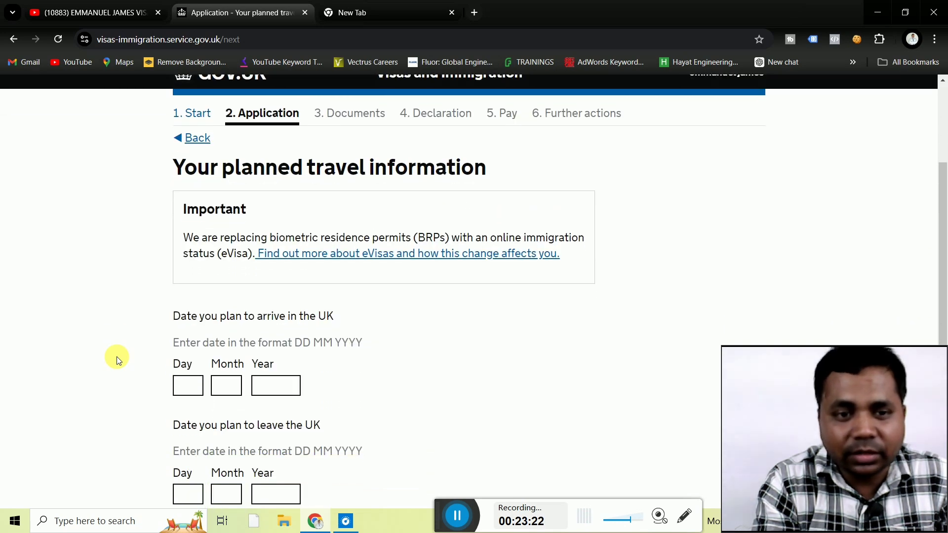
scroll(116, 356, "up", 1)
scroll(116, 356, "down", 3)
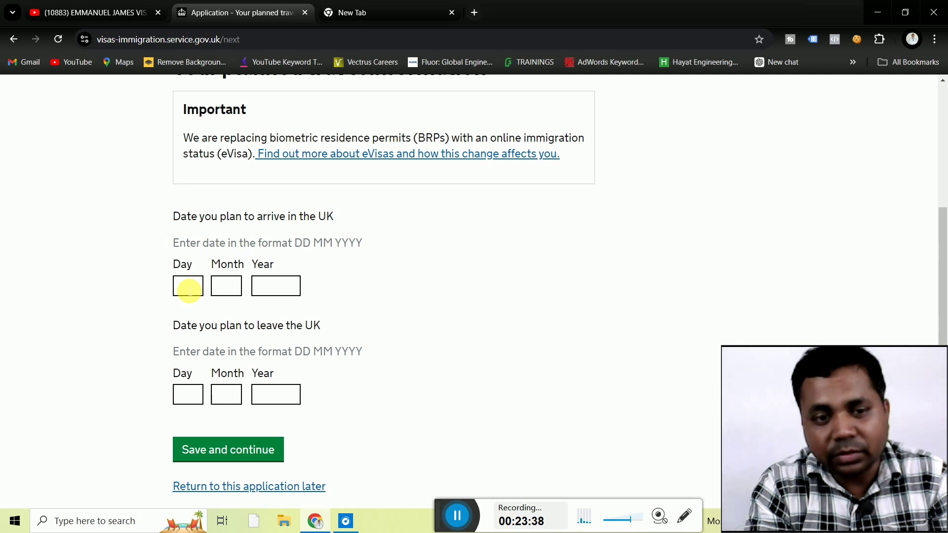
left_click(189, 291)
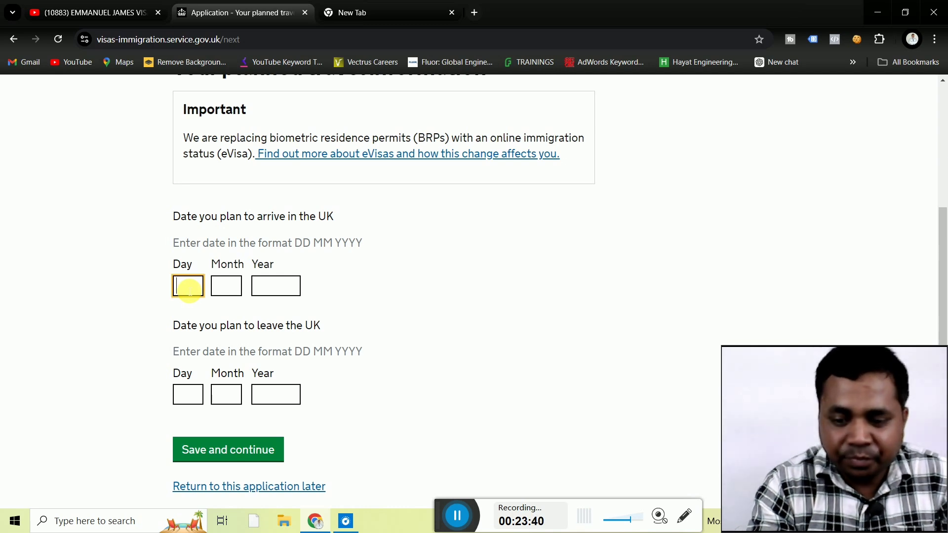
type("5")
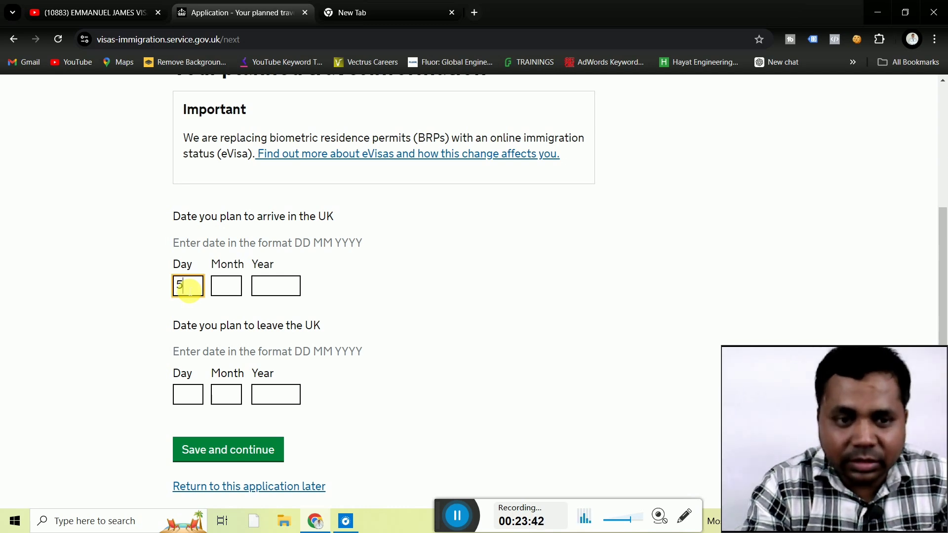
key("BackSpace")
type("05")
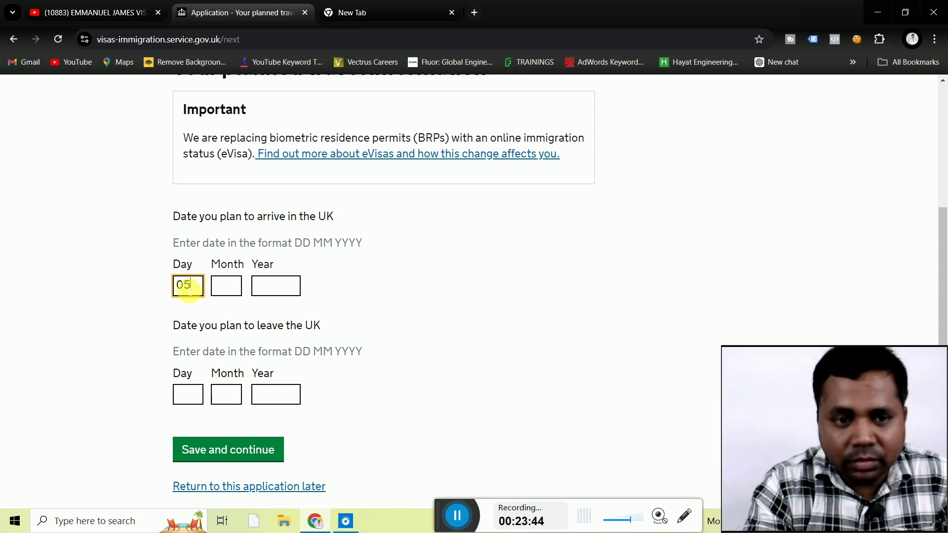
left_click(223, 290)
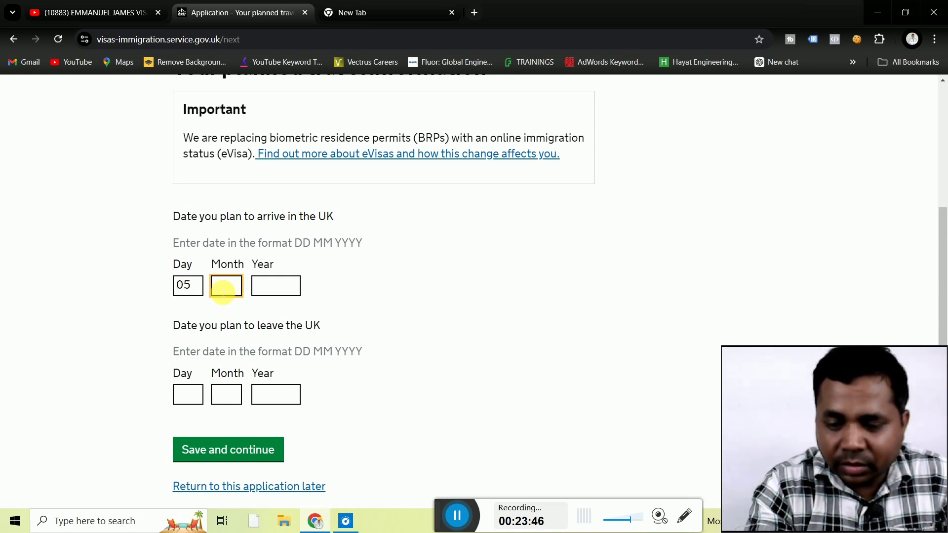
type("11")
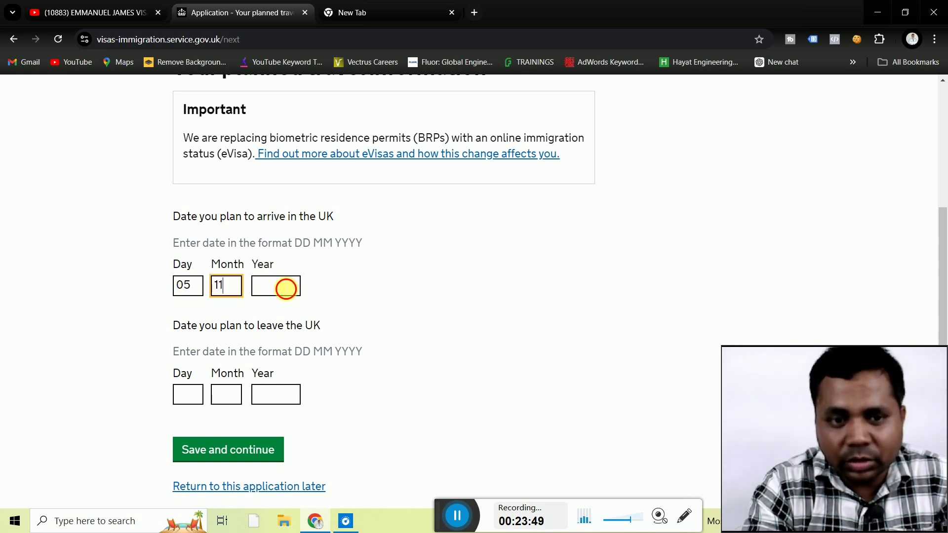
left_click(285, 289)
type("202")
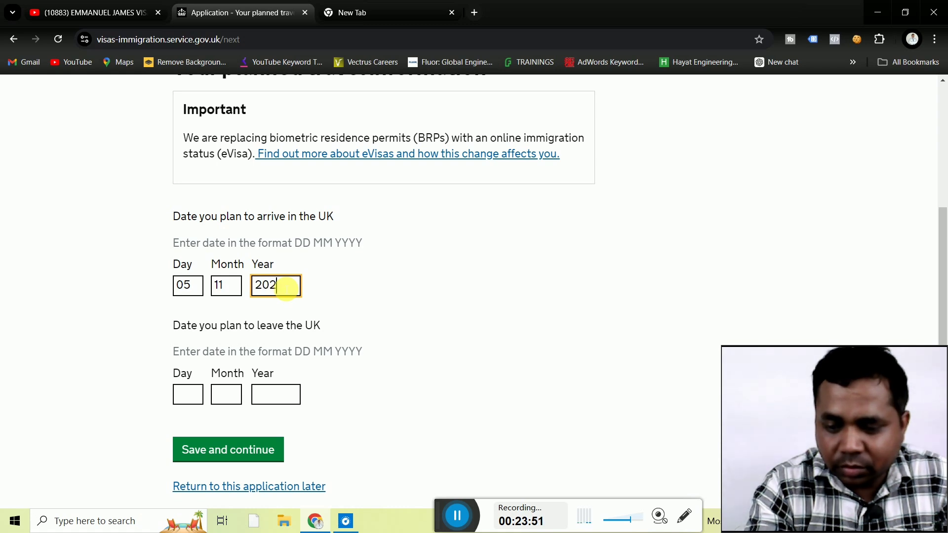
type("4")
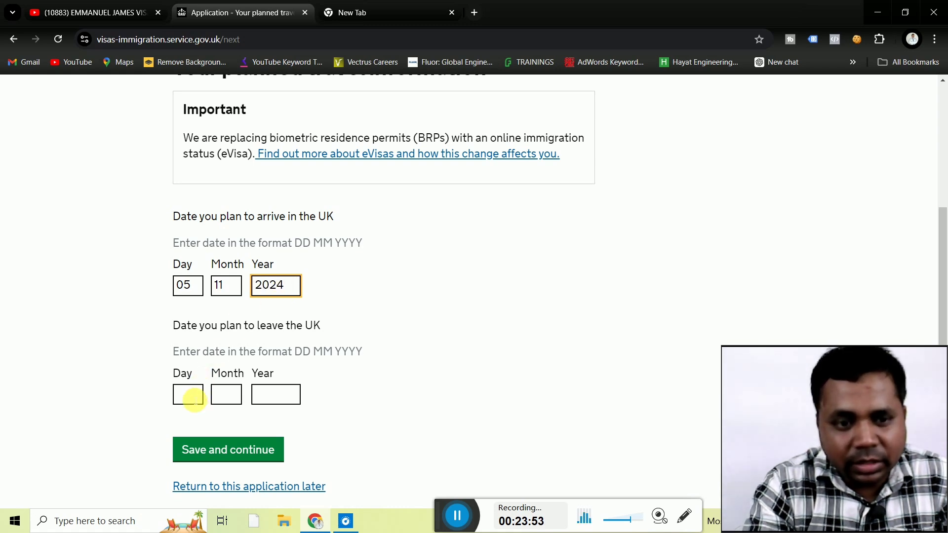
Enter 10 11 2024 as the departure date and save the travel dates.
left_click(194, 399)
type("10")
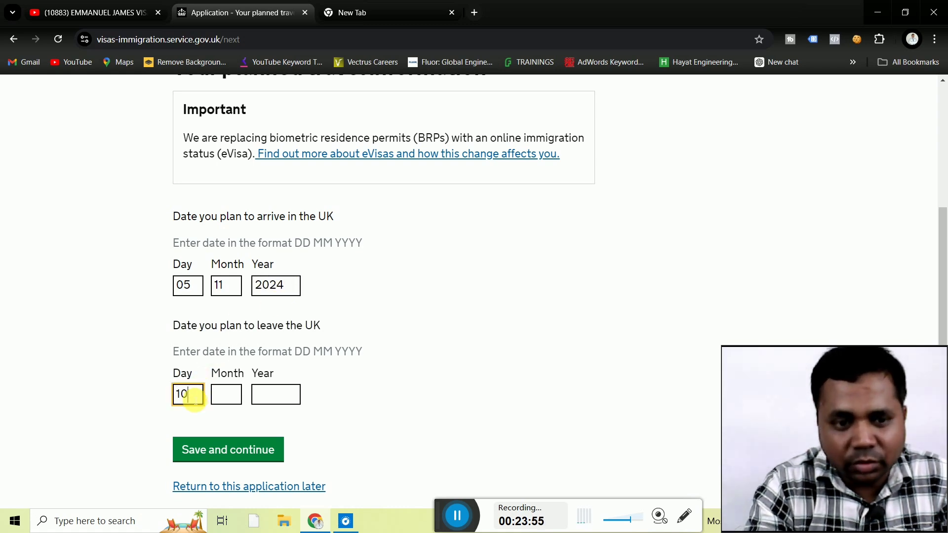
left_click(230, 400)
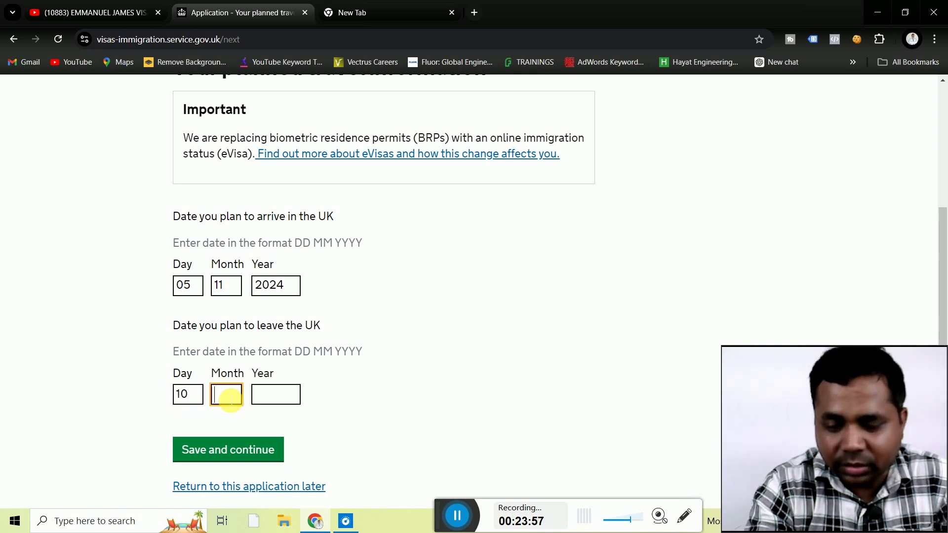
type("11")
left_click(271, 398)
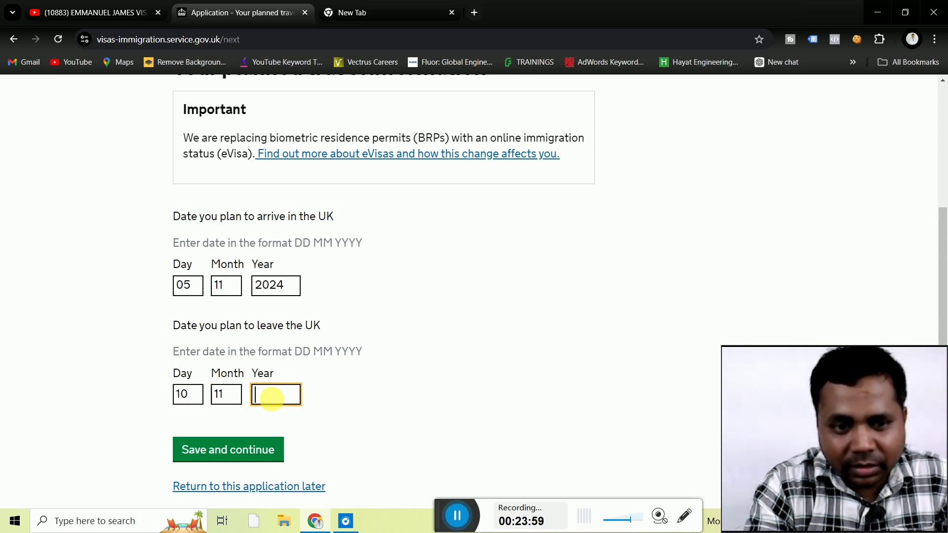
type("2024")
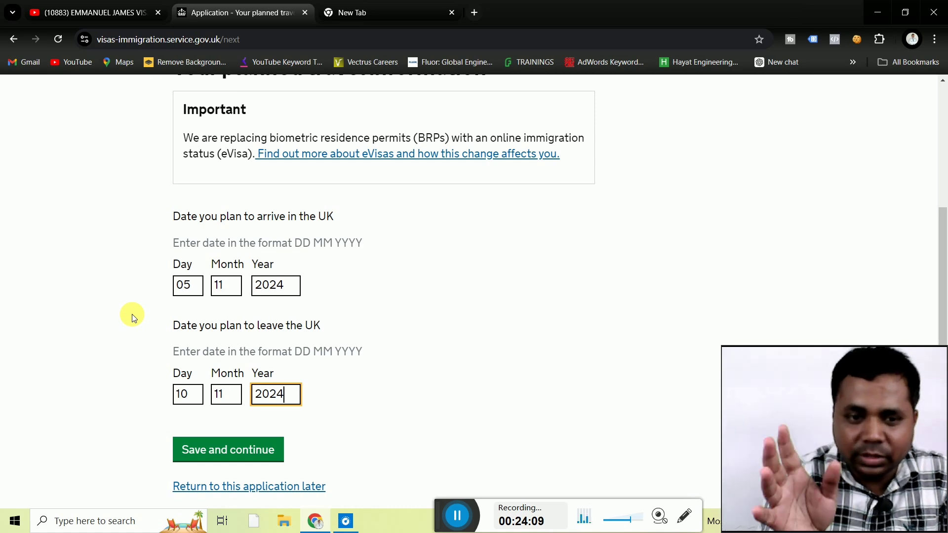
left_click(94, 390)
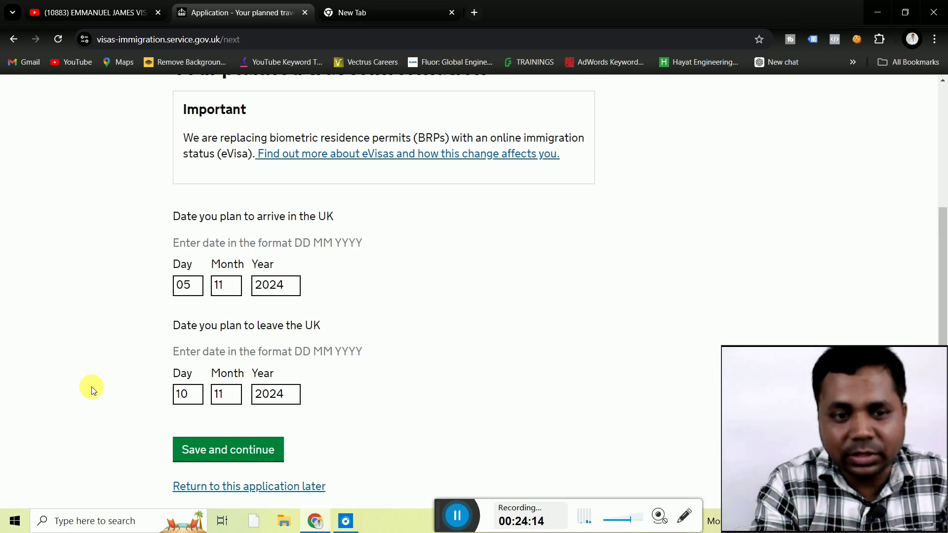
left_click(223, 453)
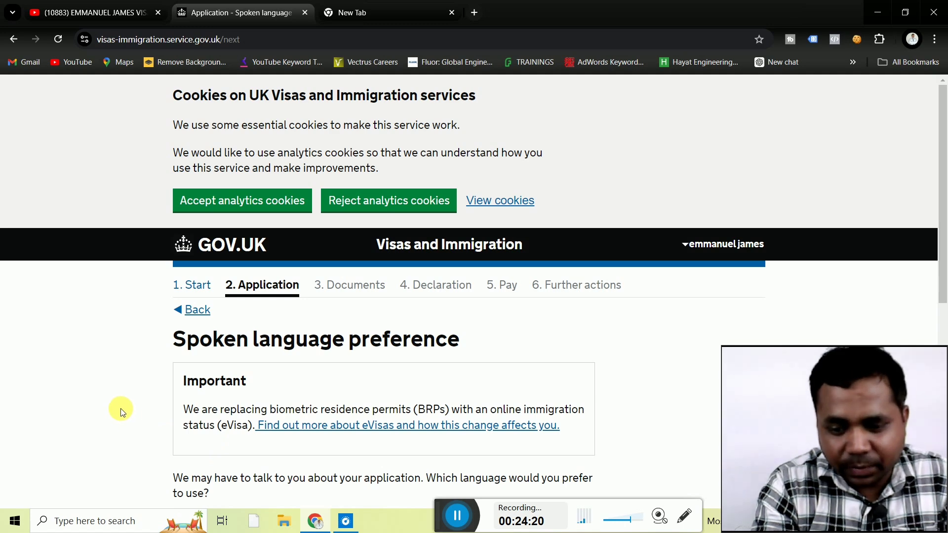
Choose Other as the spoken language, enter 'hindi', and save.
scroll(121, 410, "down", 4)
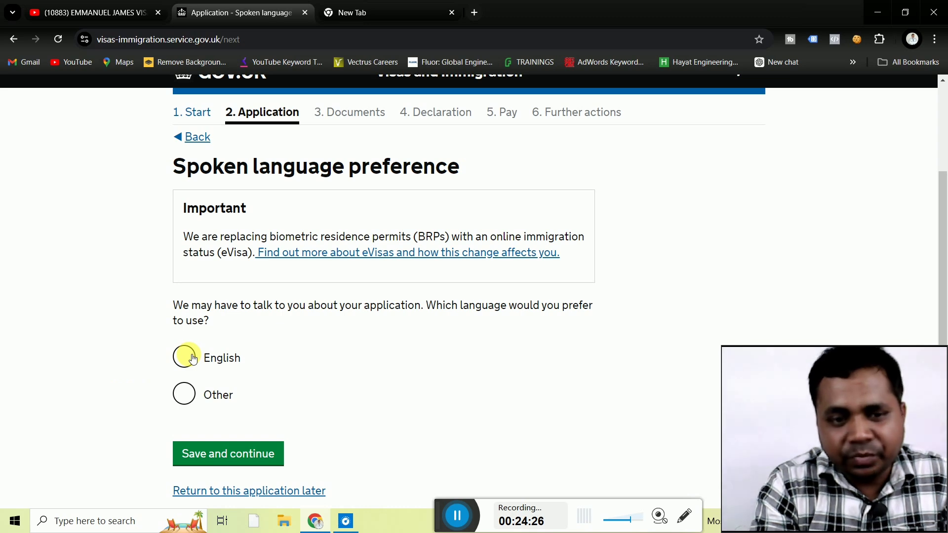
scroll(138, 375, "down", 2)
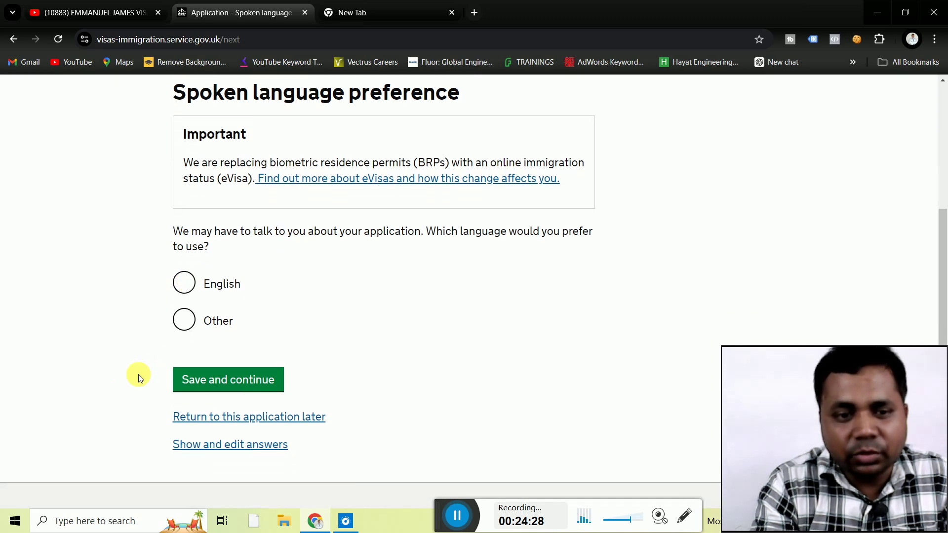
left_click(191, 326)
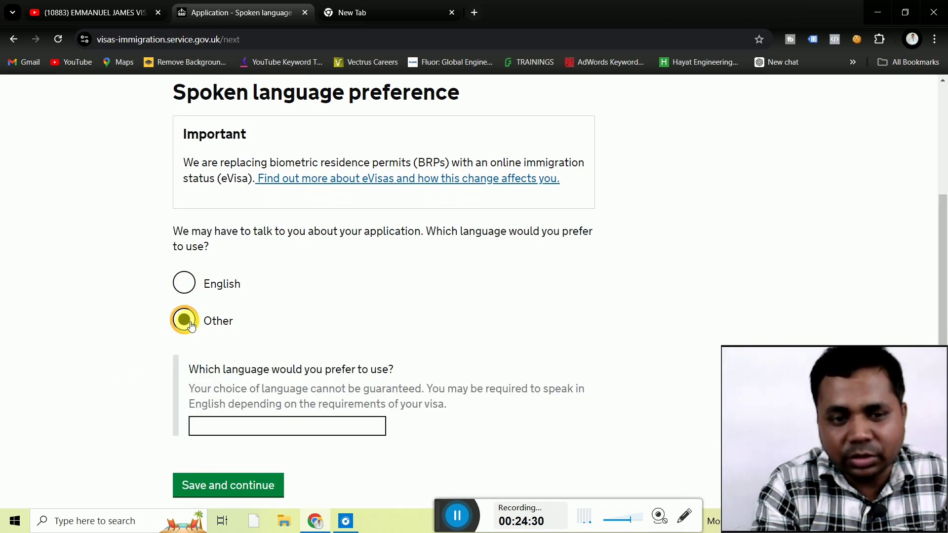
scroll(130, 348, "down", 1)
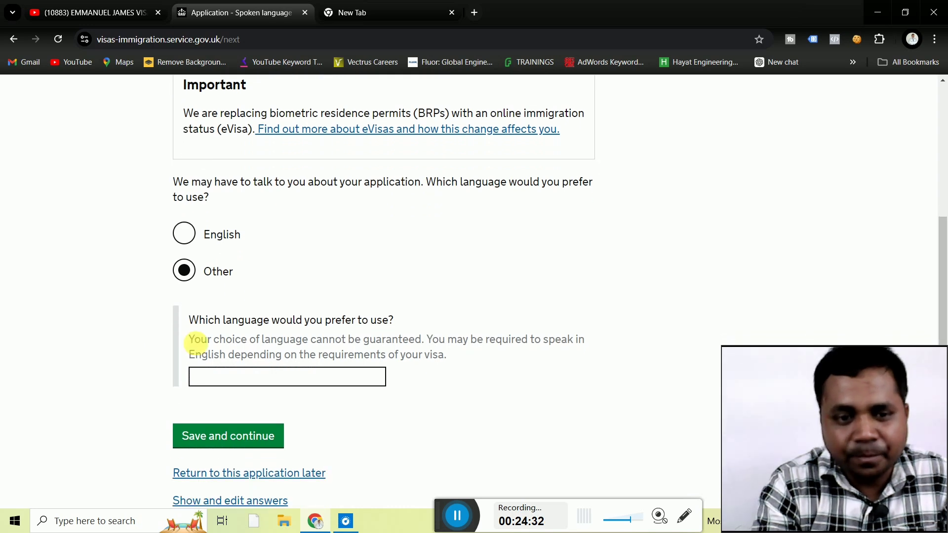
left_click(235, 381)
type("h")
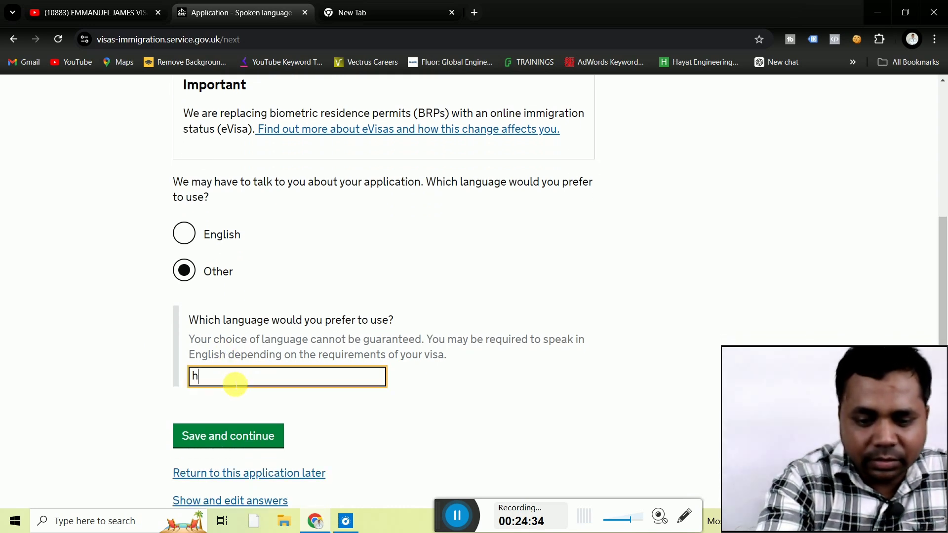
type("indi")
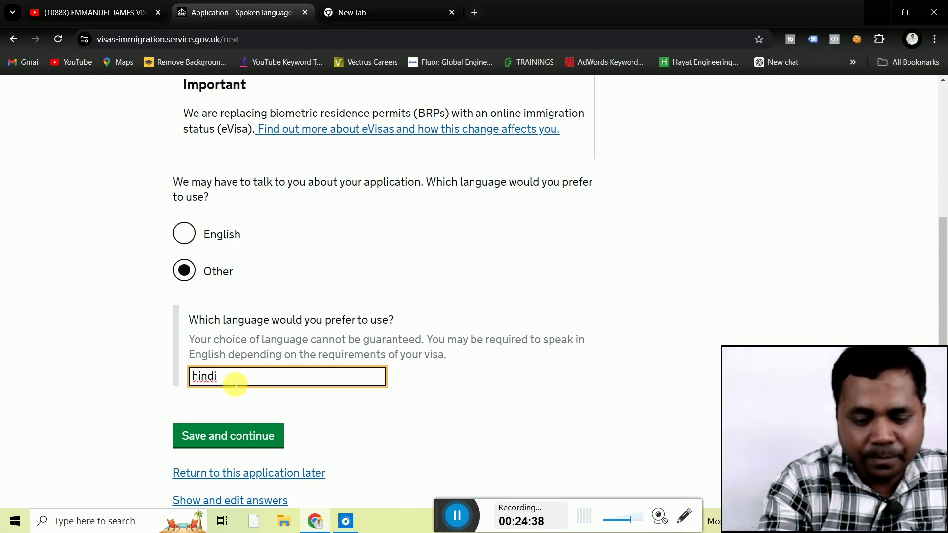
left_click(133, 374)
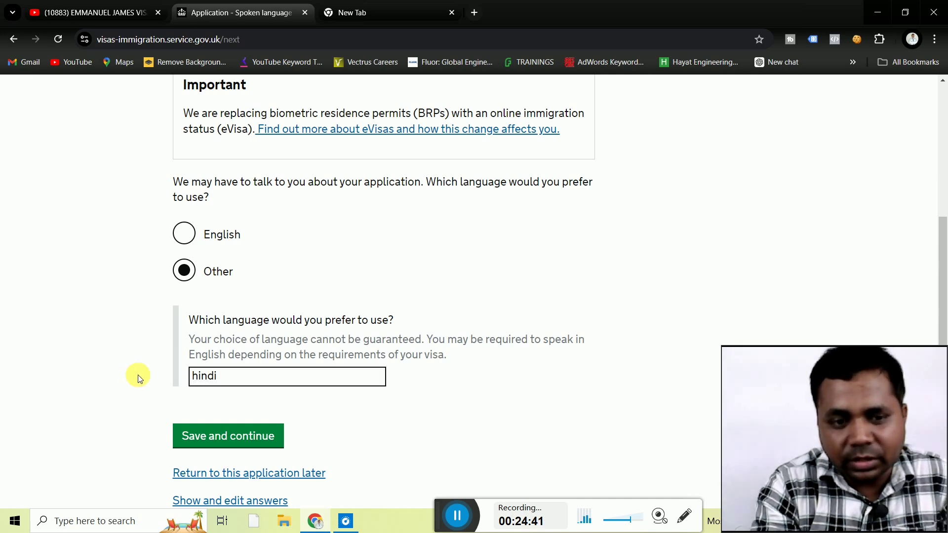
left_click(239, 434)
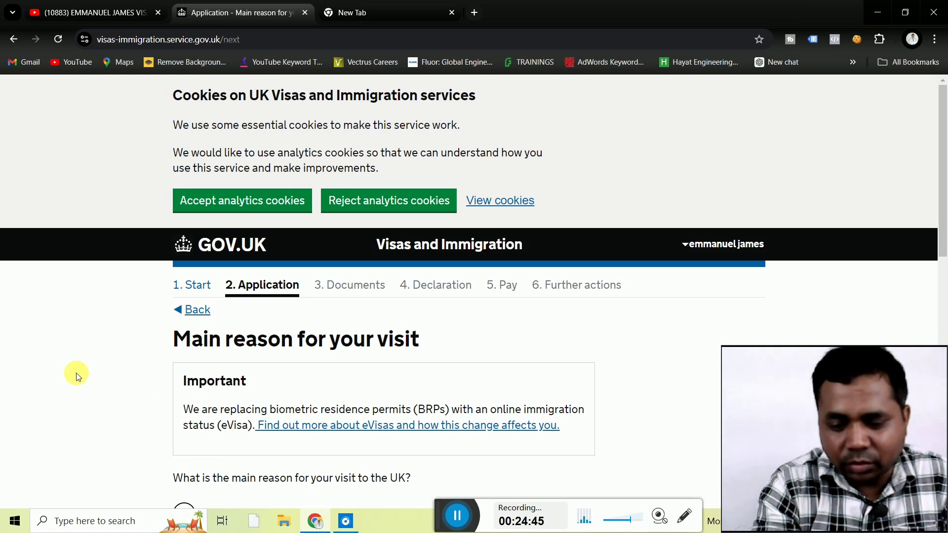
Select Tourism as the main reason for the visit and save.
scroll(76, 373, "down", 1)
scroll(76, 372, "down", 4)
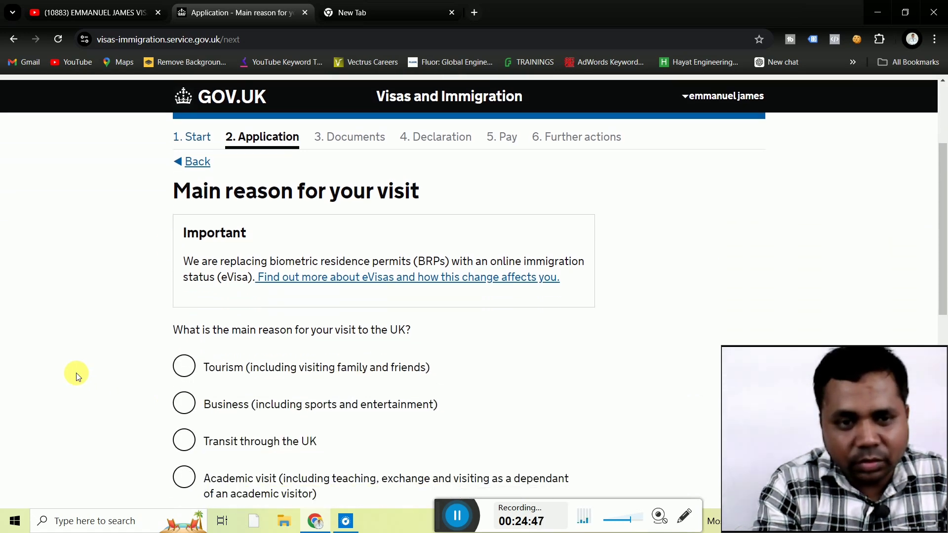
left_click(181, 369)
scroll(93, 359, "down", 4)
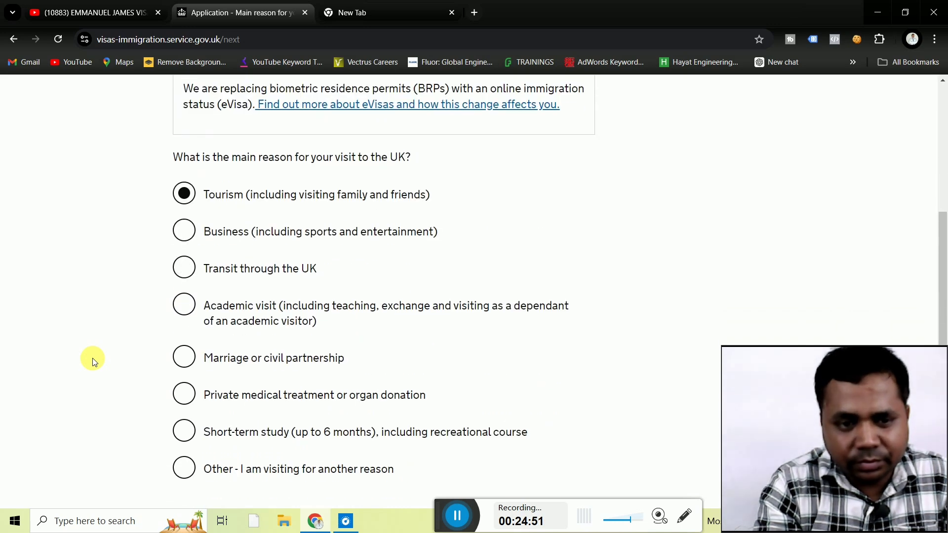
scroll(93, 357, "down", 3)
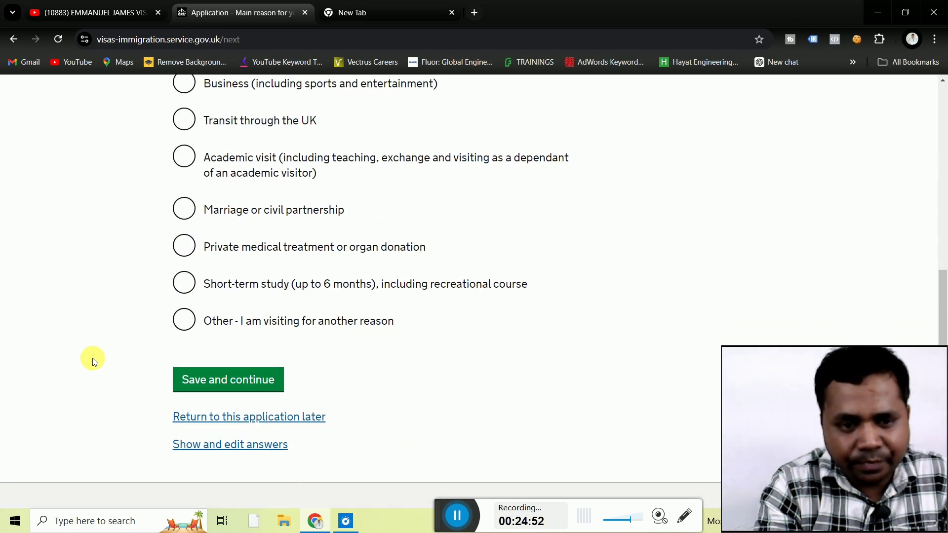
left_click(200, 380)
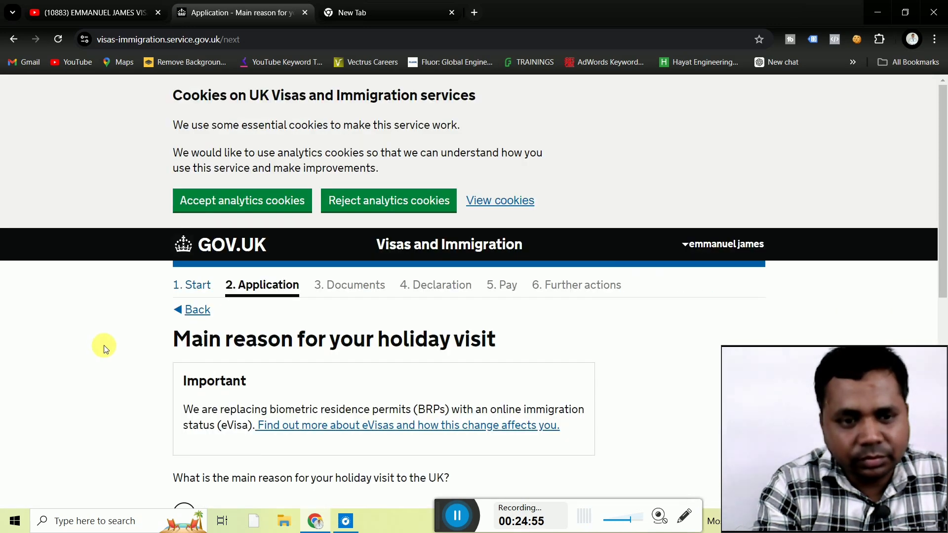
Select Tourist as the holiday visit reason and save.
scroll(103, 345, "down", 4)
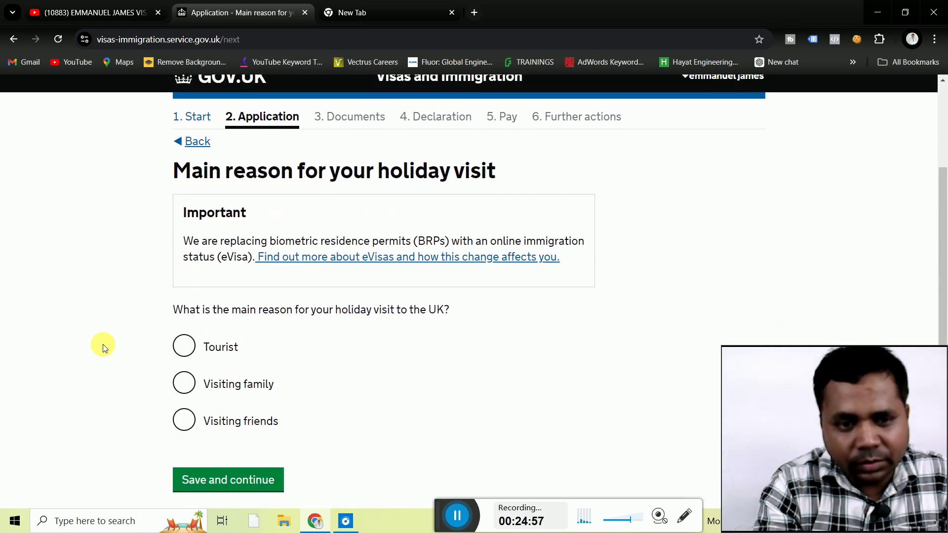
left_click(184, 317)
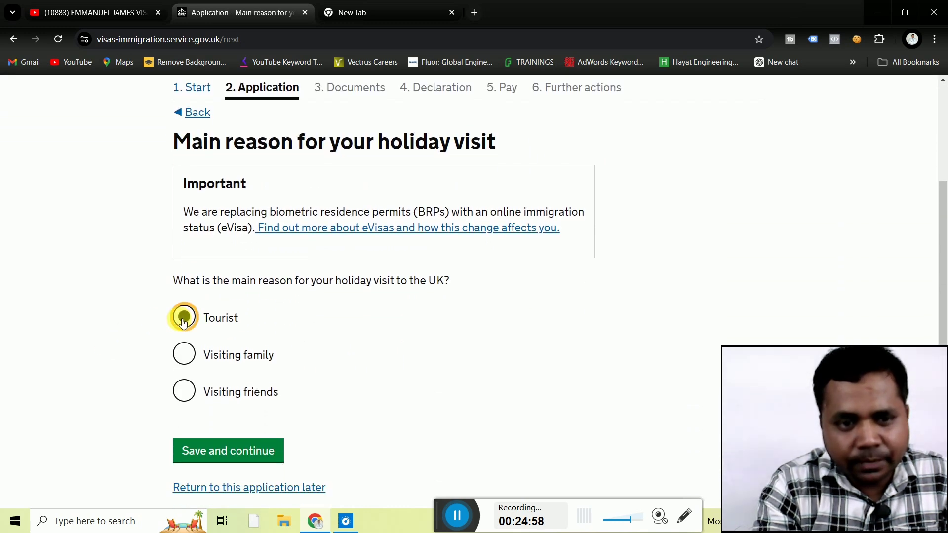
left_click(236, 457)
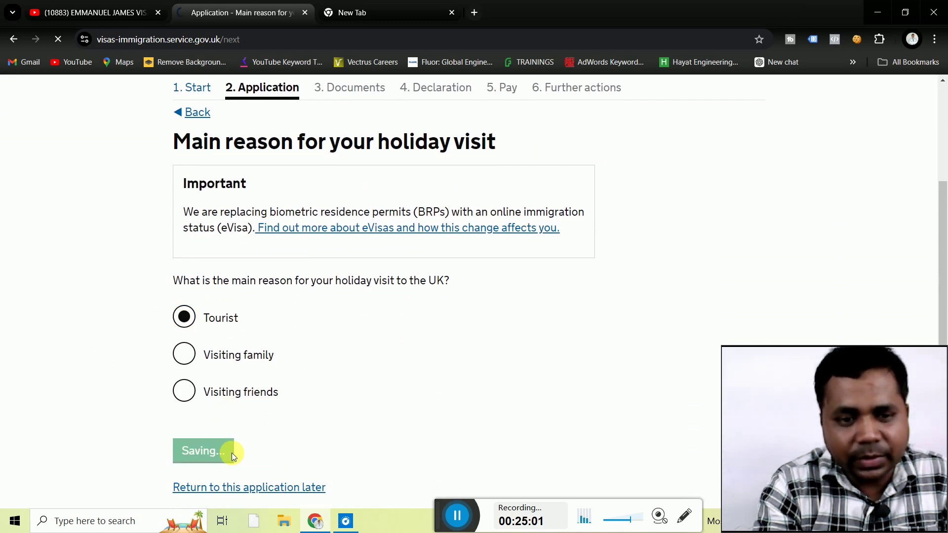
Describe the planned activities as 'tourist purpose' and save the answer.
scroll(120, 395, "down", 5)
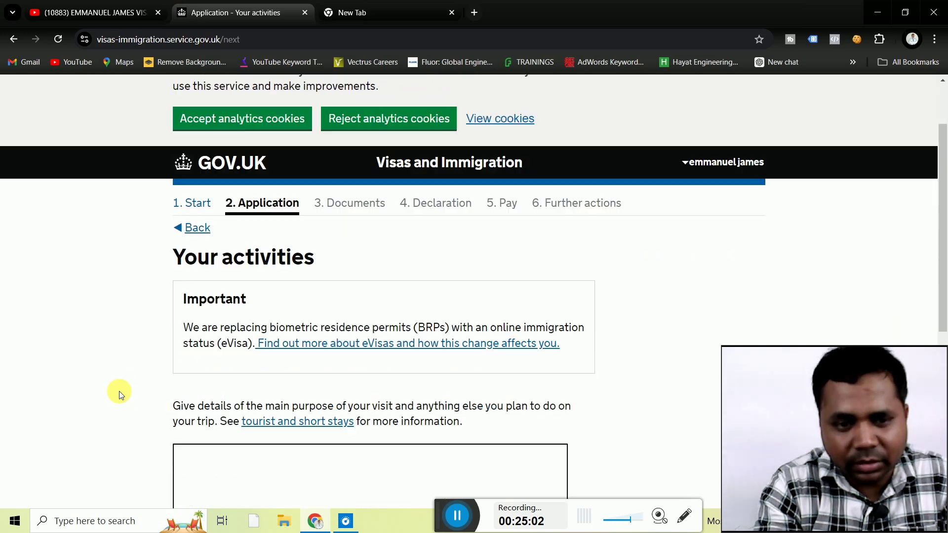
scroll(120, 395, "up", 2)
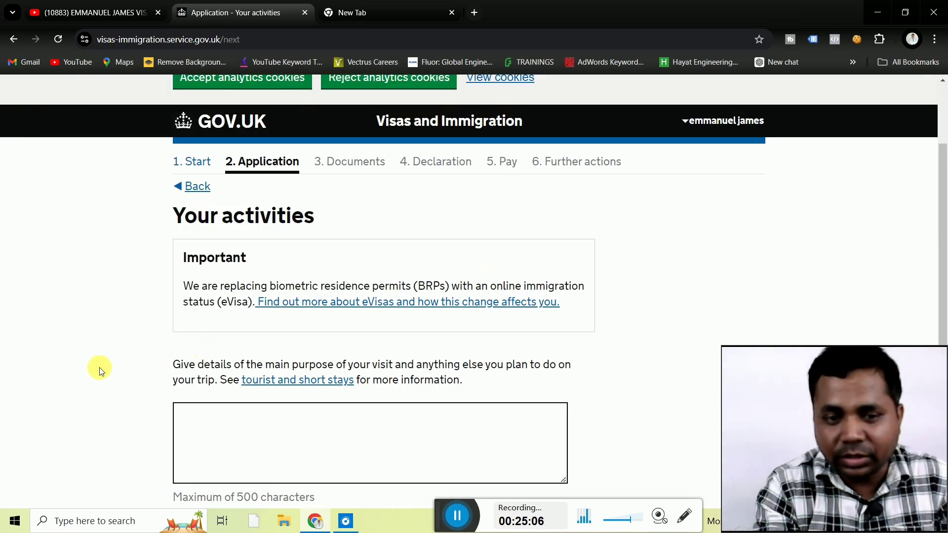
left_click(236, 420)
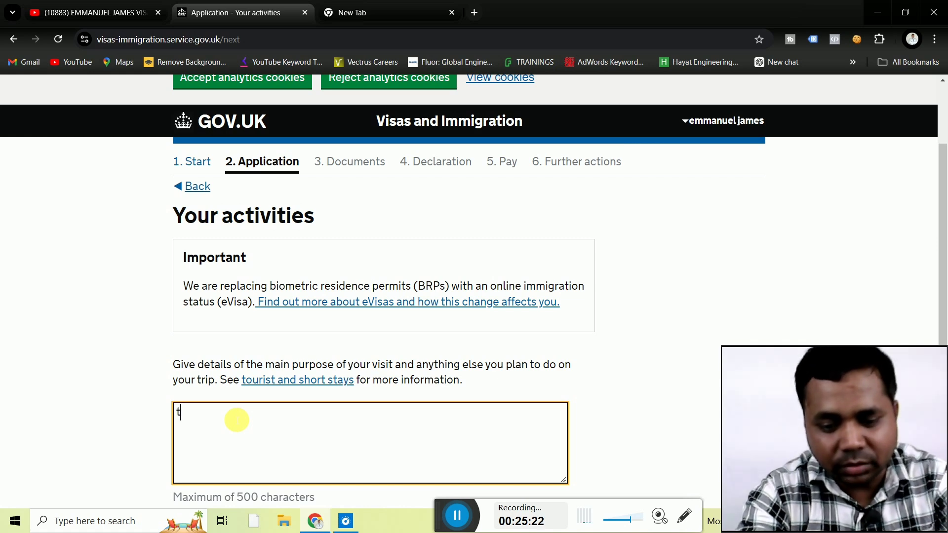
type("ourist")
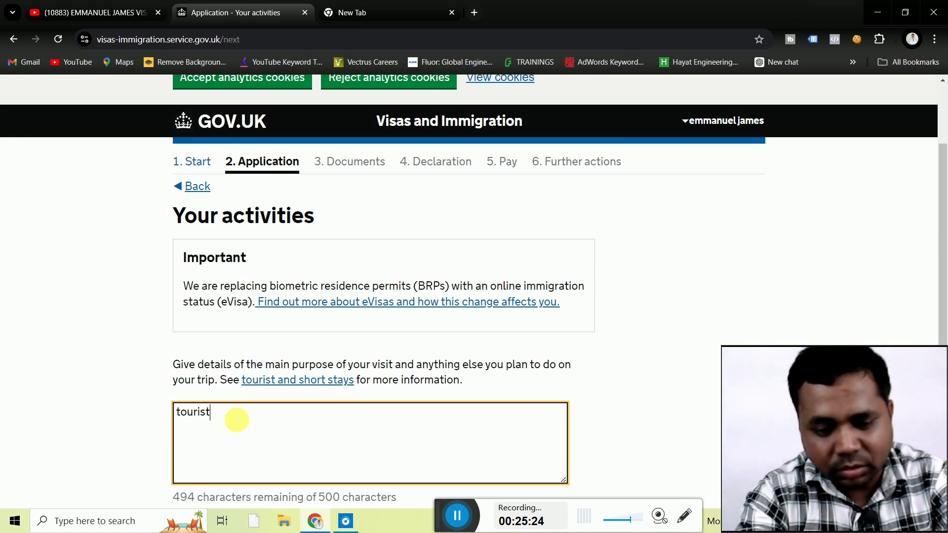
type(" p")
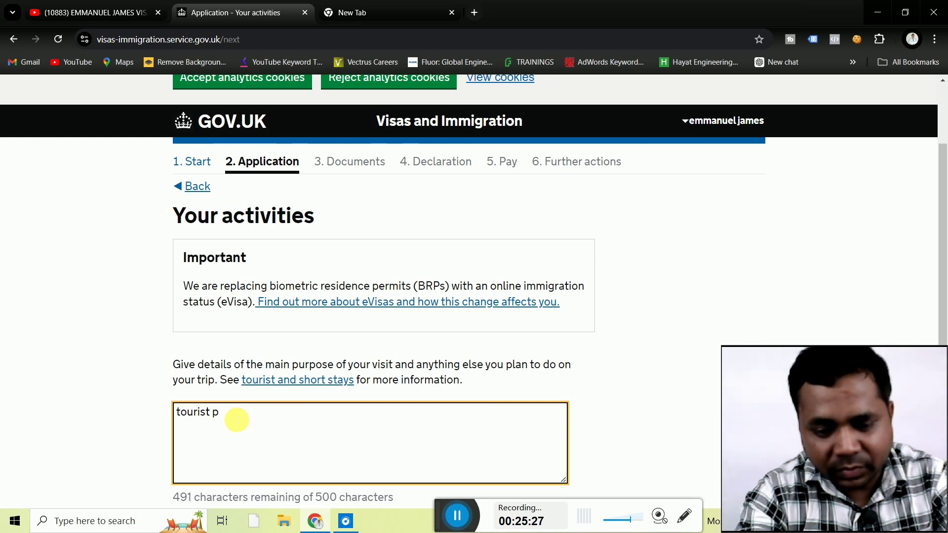
type("urp")
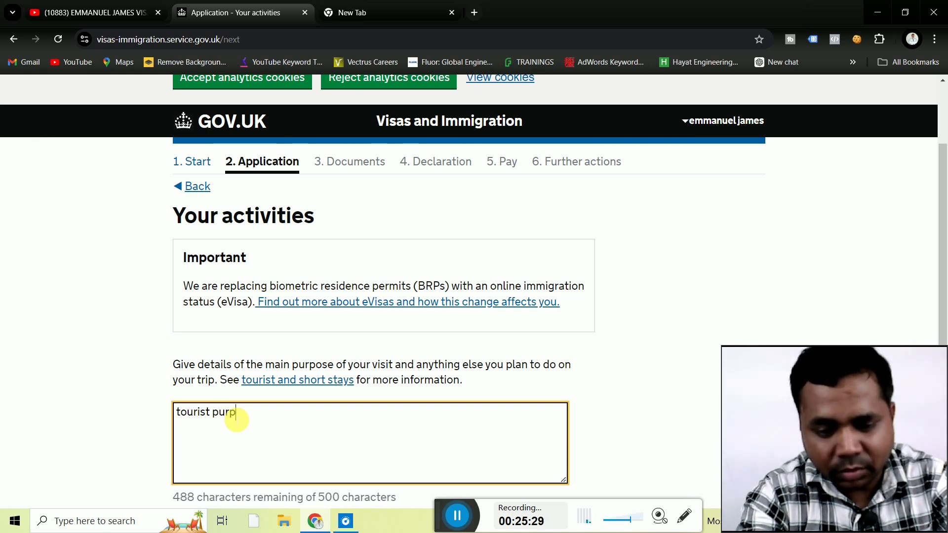
type("ose")
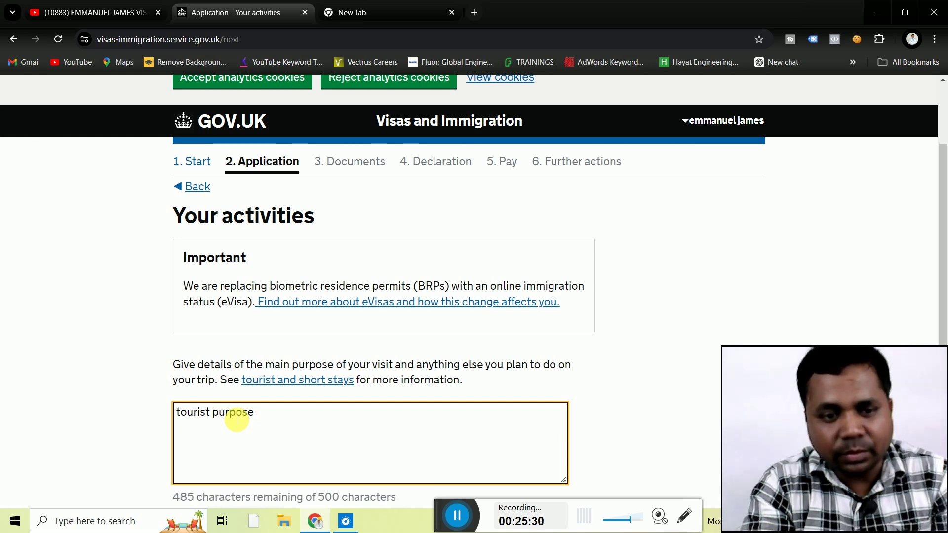
left_click(110, 445)
scroll(109, 446, "down", 2)
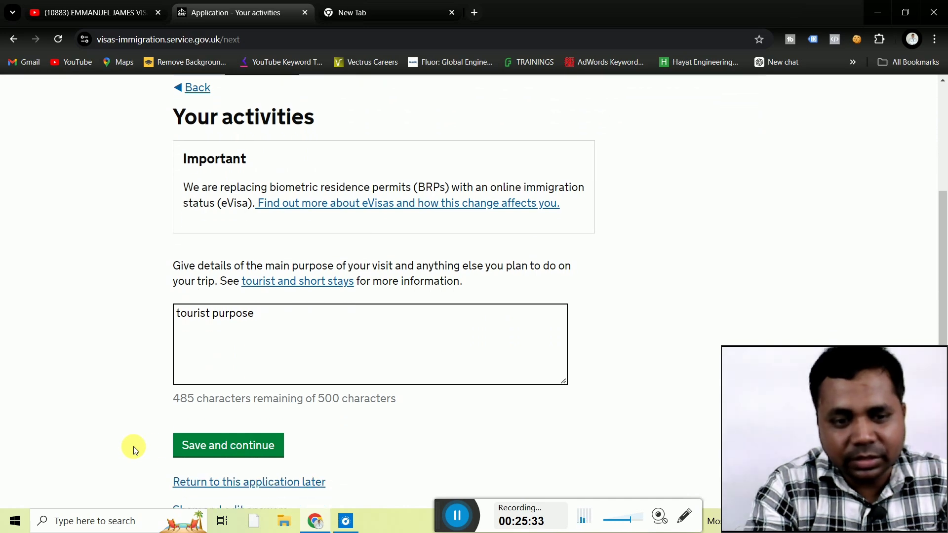
left_click(196, 446)
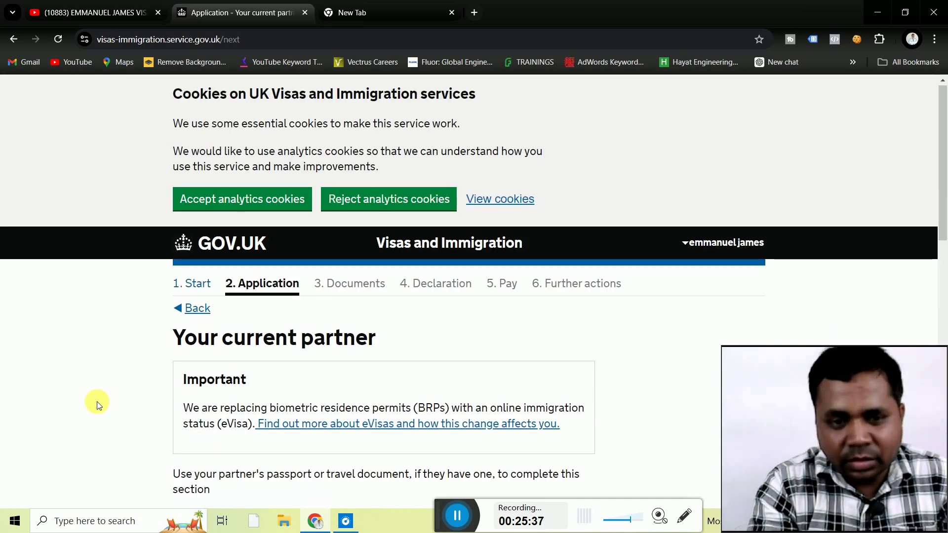
Enter the partner's given names and family name.
scroll(97, 404, "down", 4)
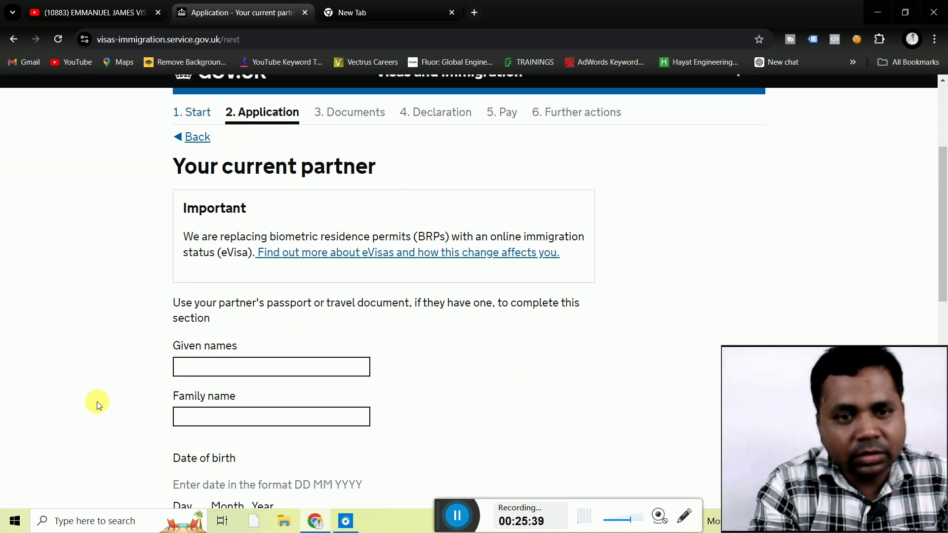
scroll(96, 401, "down", 2)
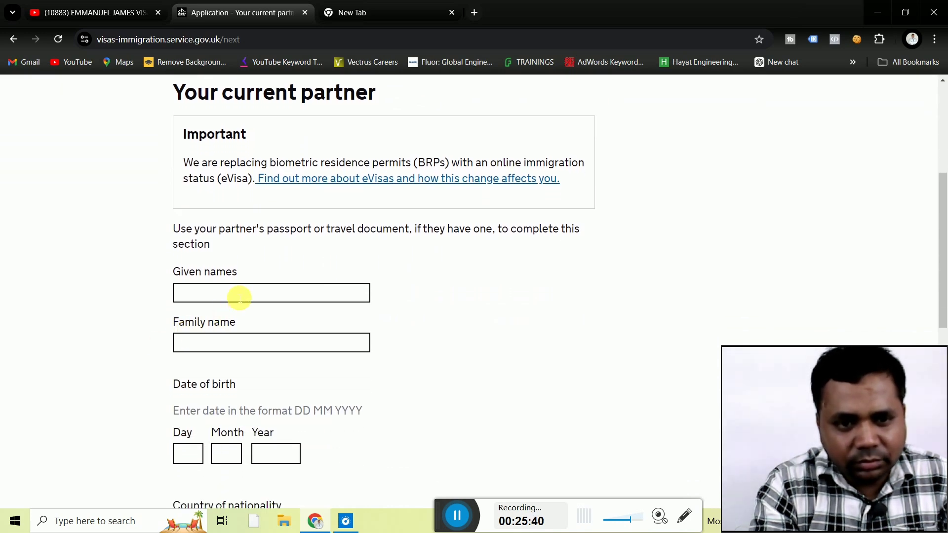
left_click(239, 295)
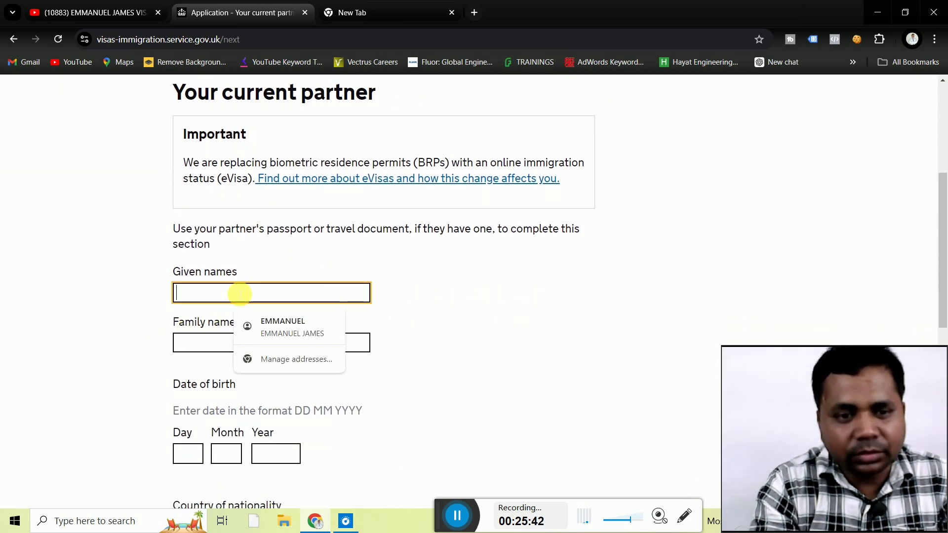
right_click(239, 294)
left_click(239, 294)
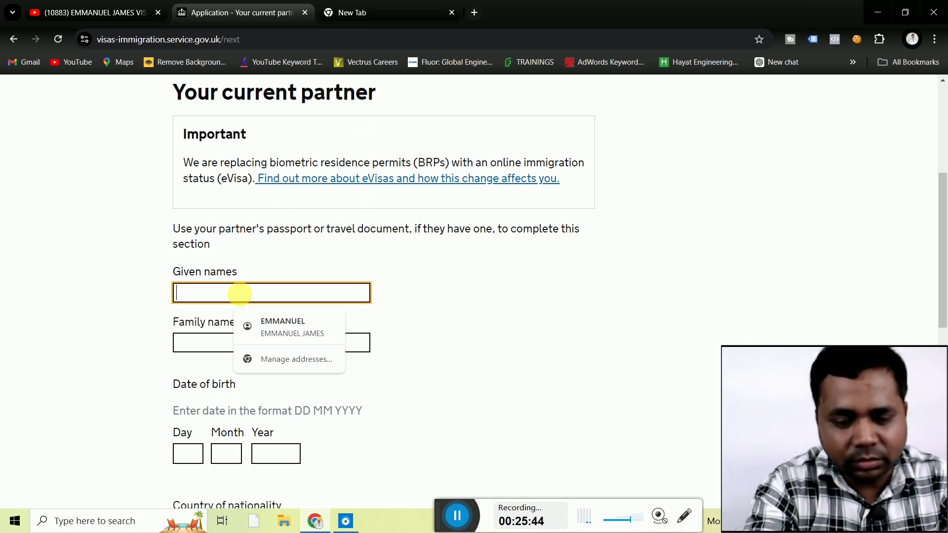
type("jo")
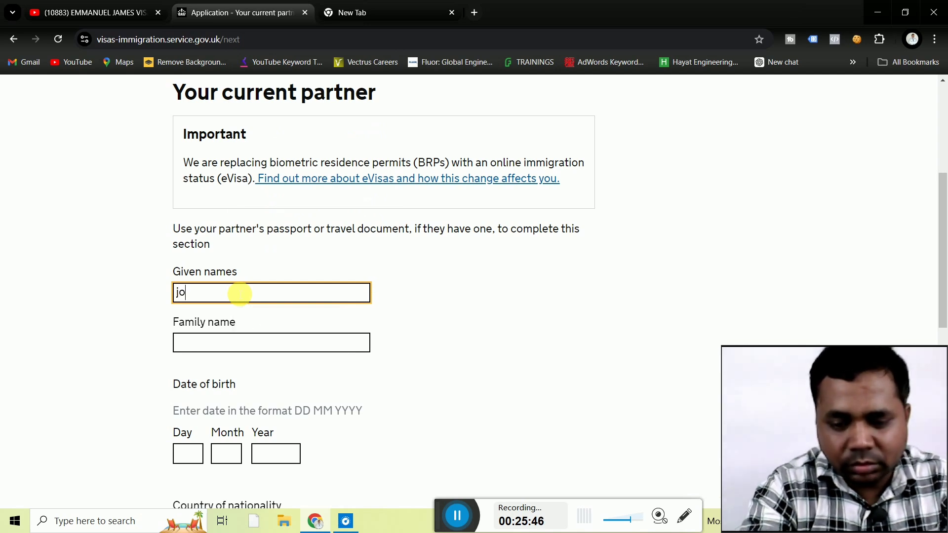
key("BackSpace")
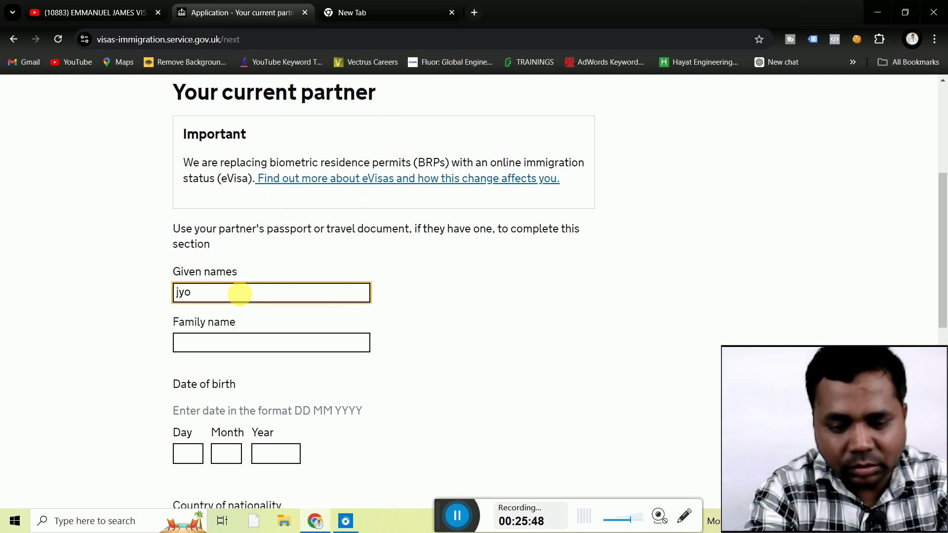
left_click(220, 344)
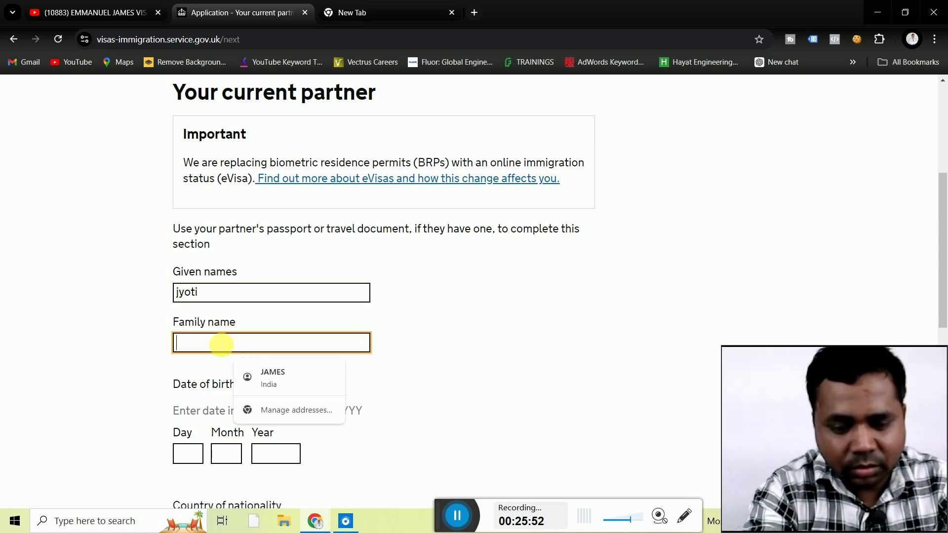
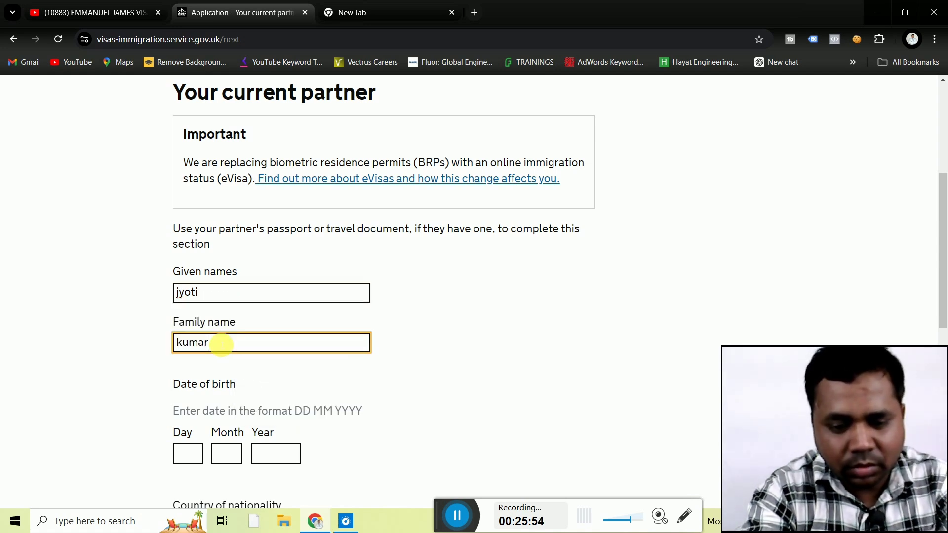
left_click(86, 419)
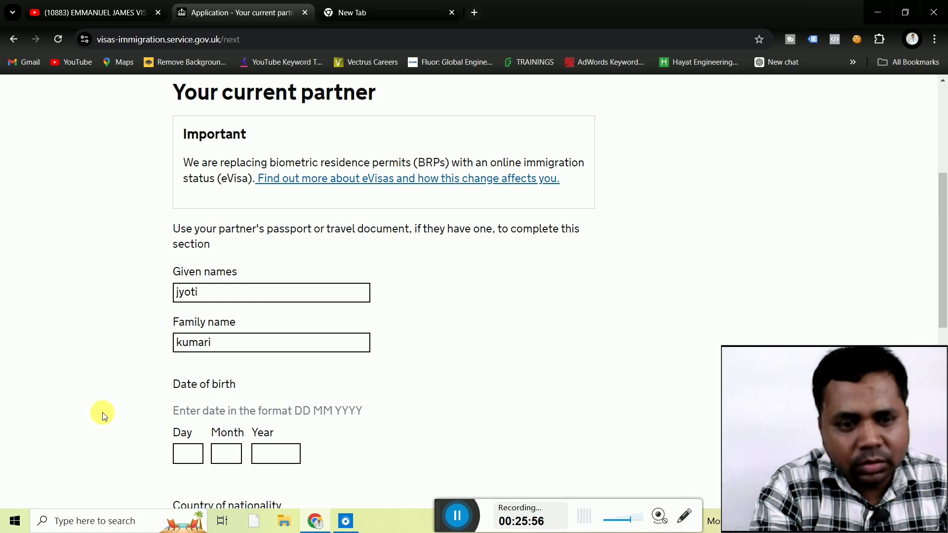
scroll(102, 412, "down", 1)
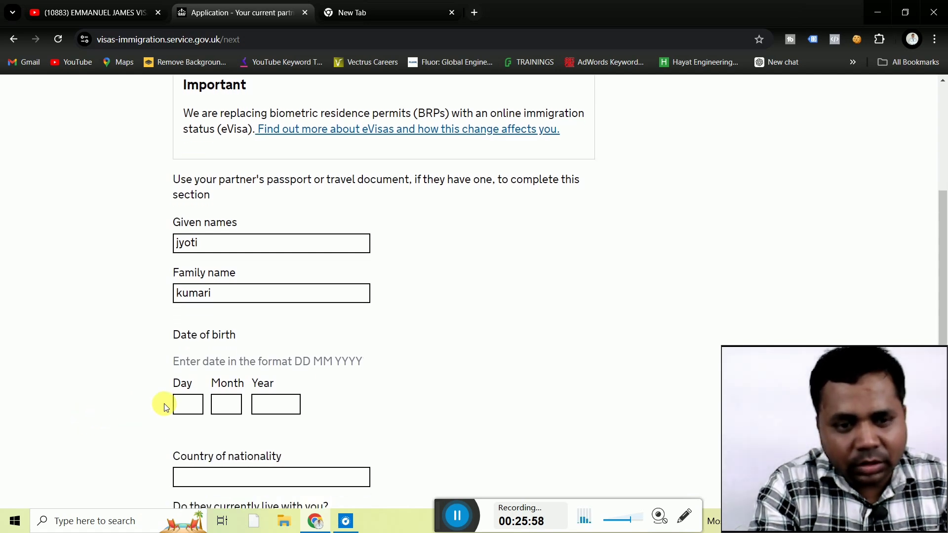
left_click(180, 405)
type("10")
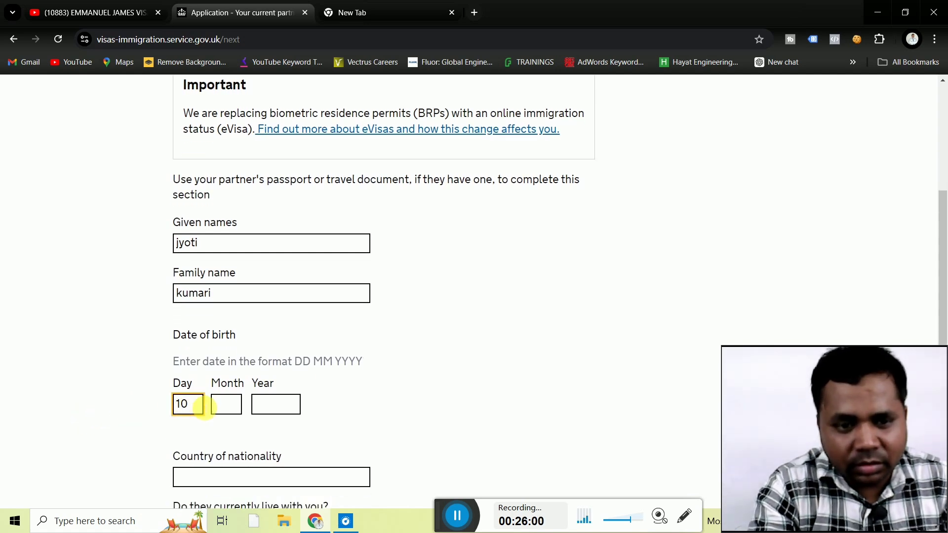
left_click(230, 406)
type("12")
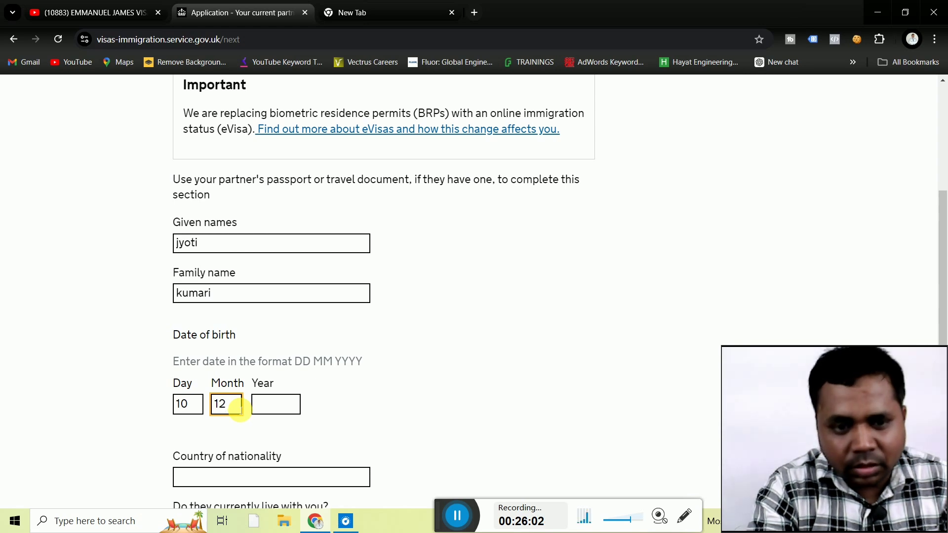
left_click(273, 408)
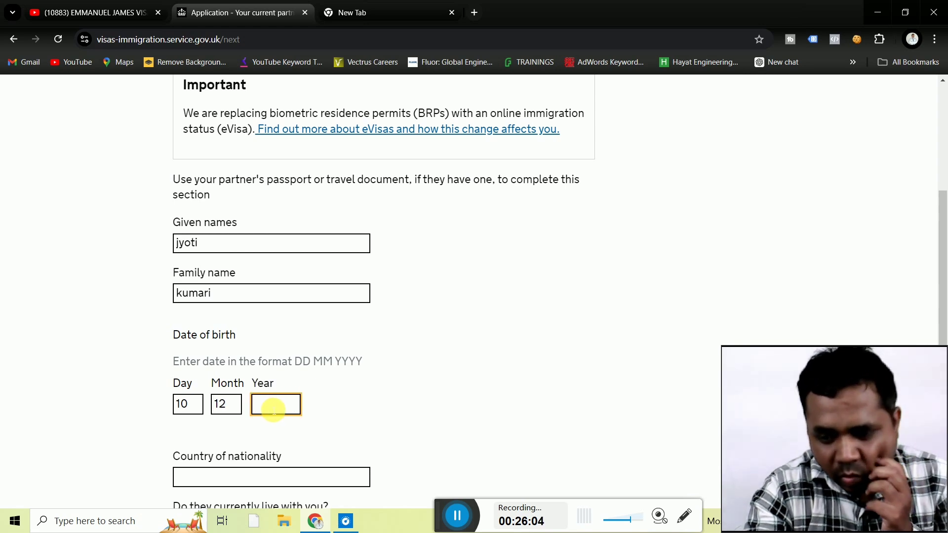
type("2000")
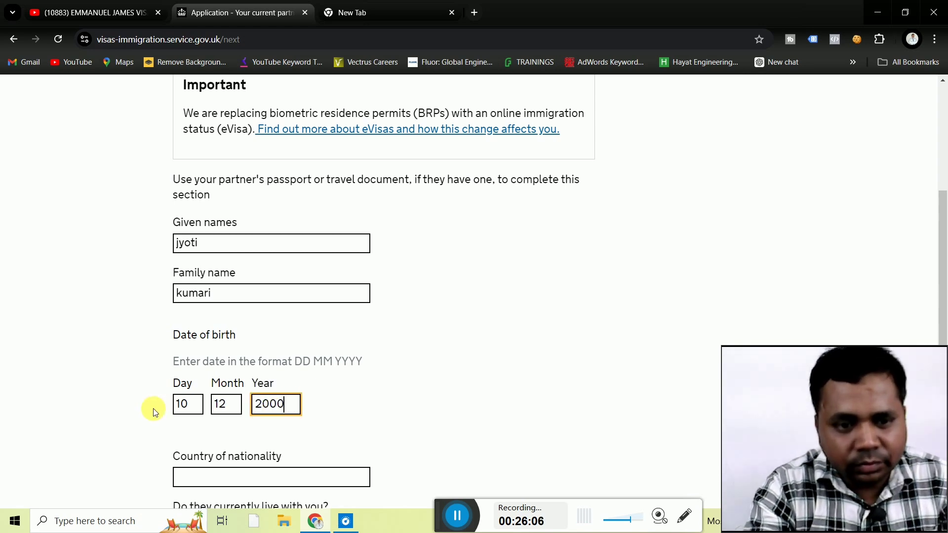
left_click(153, 410)
scroll(153, 410, "down", 2)
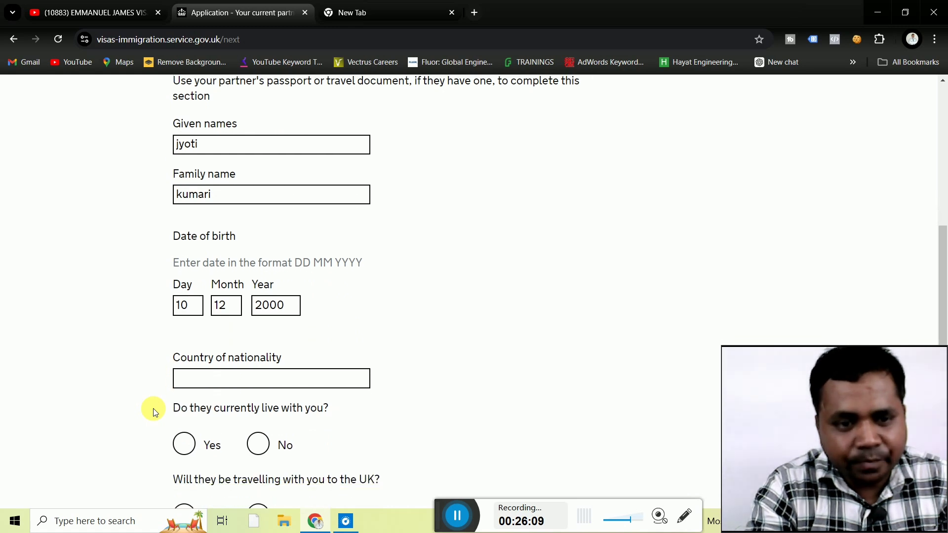
left_click(234, 379)
type("in")
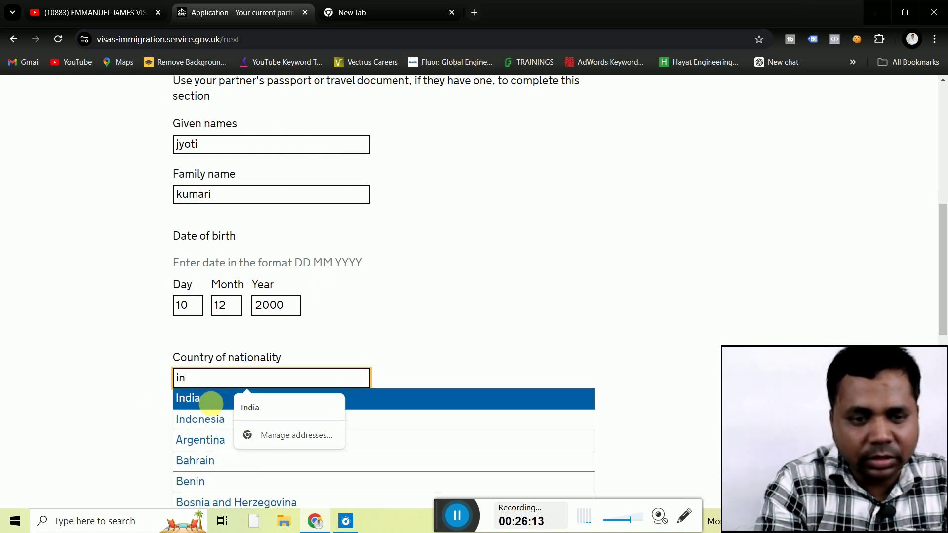
left_click(211, 401)
Answer Yes to living together and No to travelling, then save.
scroll(116, 396, "down", 3)
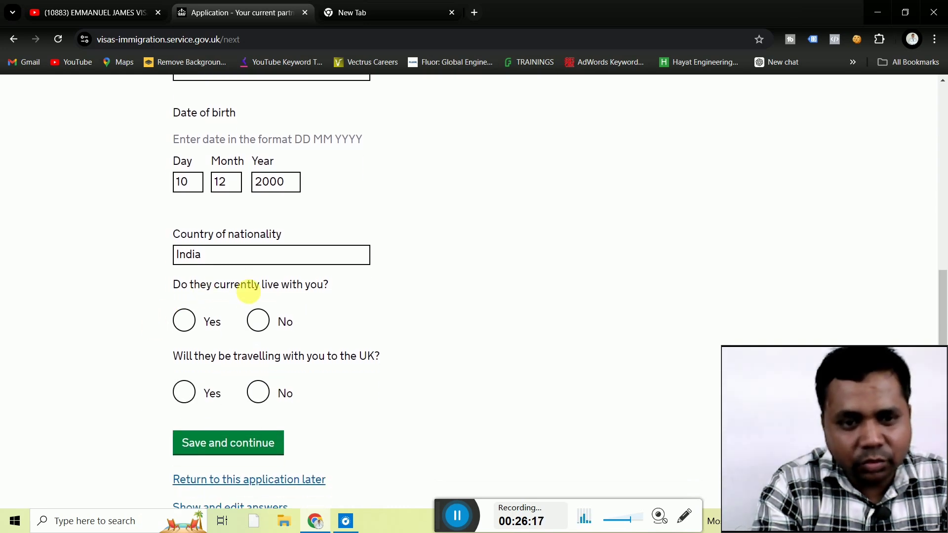
left_click(185, 321)
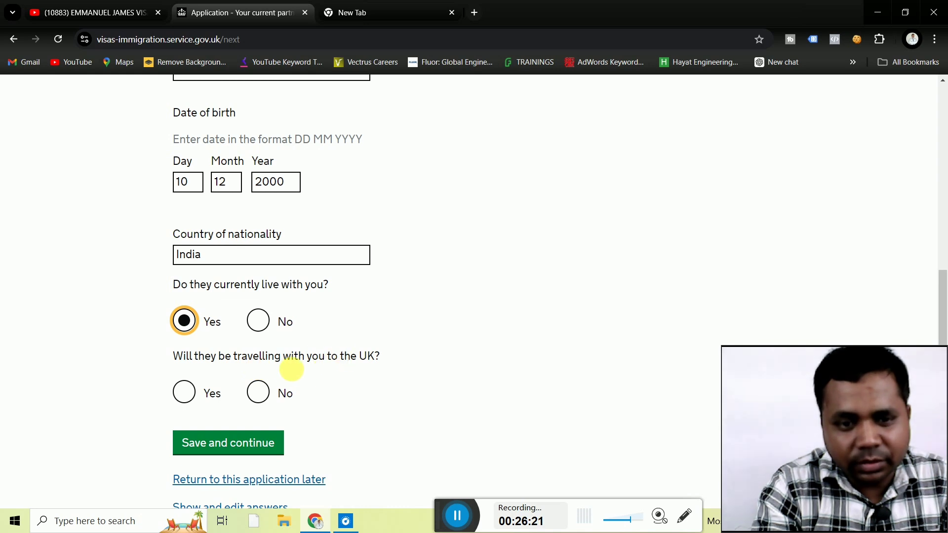
left_click(266, 394)
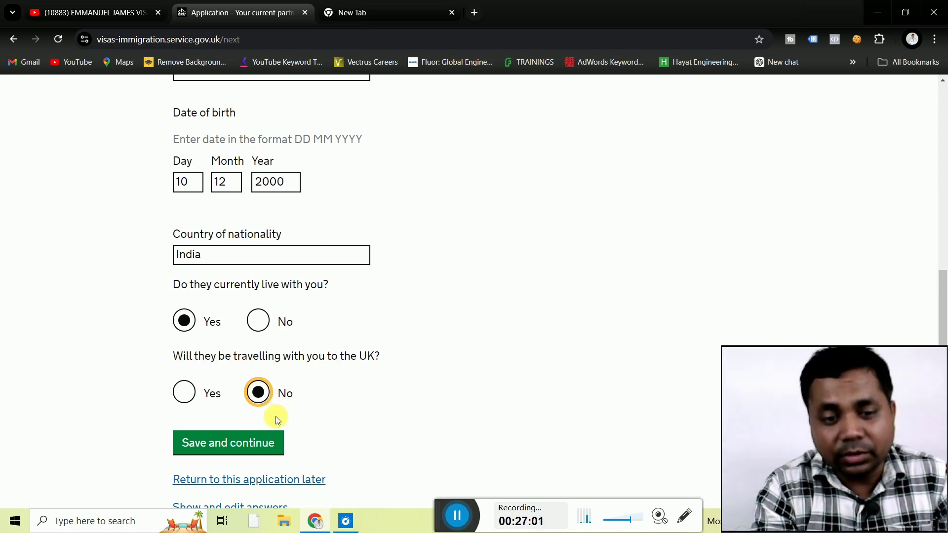
left_click(250, 442)
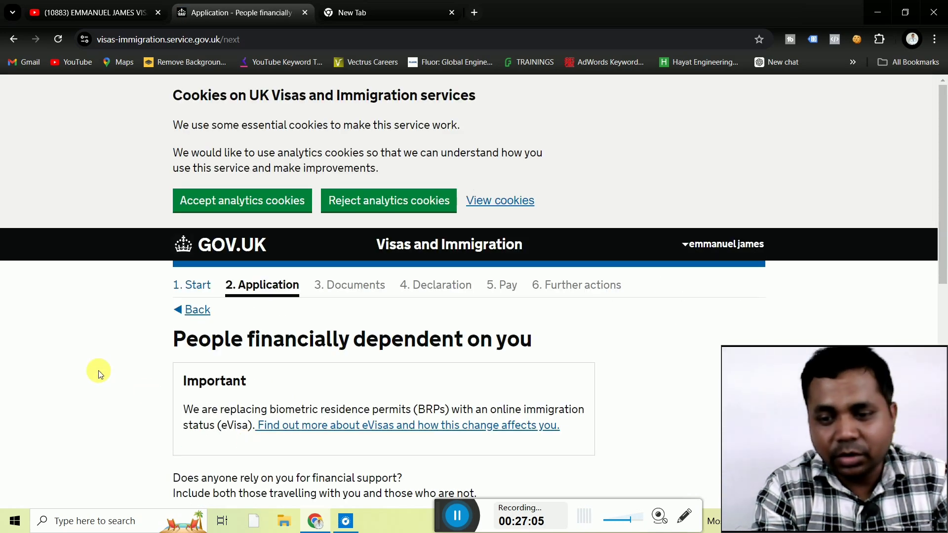
Answer Yes to someone relying on you financially and save.
scroll(98, 370, "down", 3)
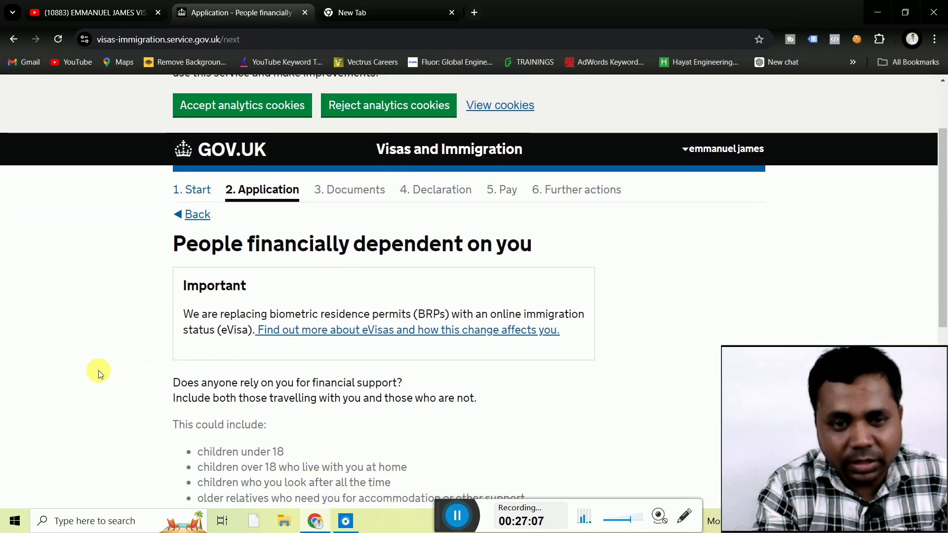
scroll(99, 370, "down", 2)
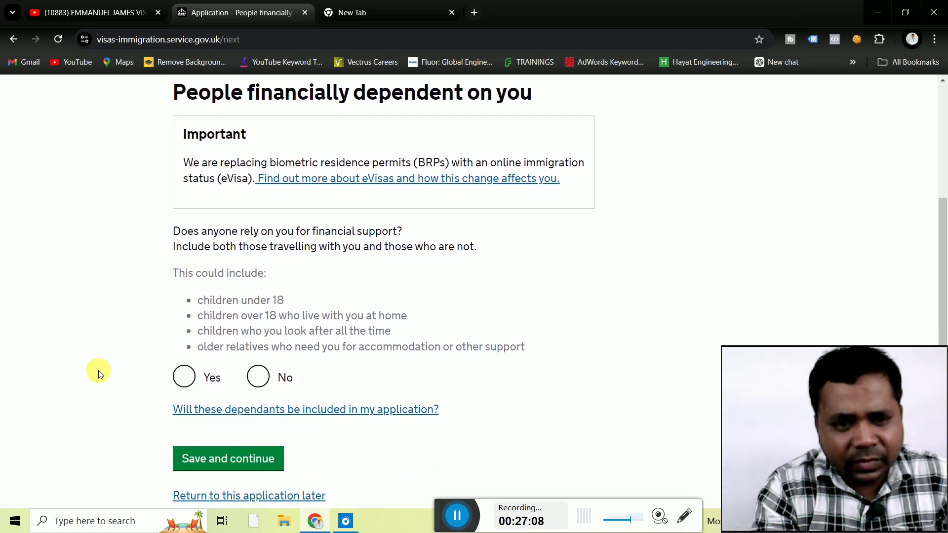
scroll(98, 370, "up", 2)
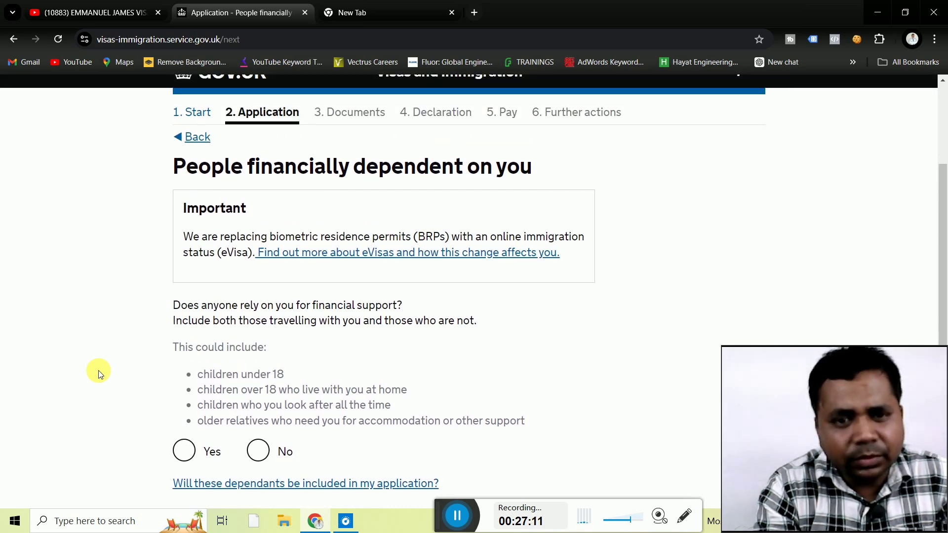
scroll(98, 370, "down", 2)
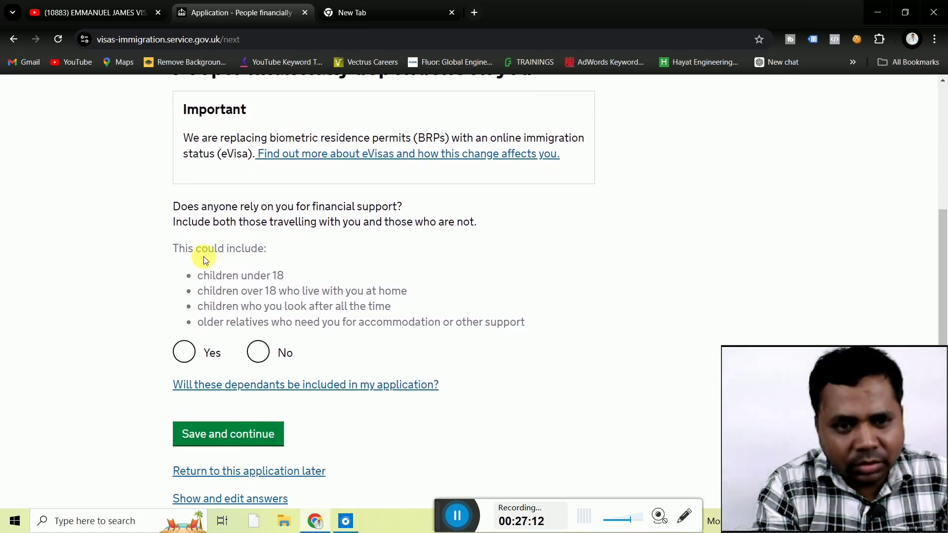
left_click(185, 360)
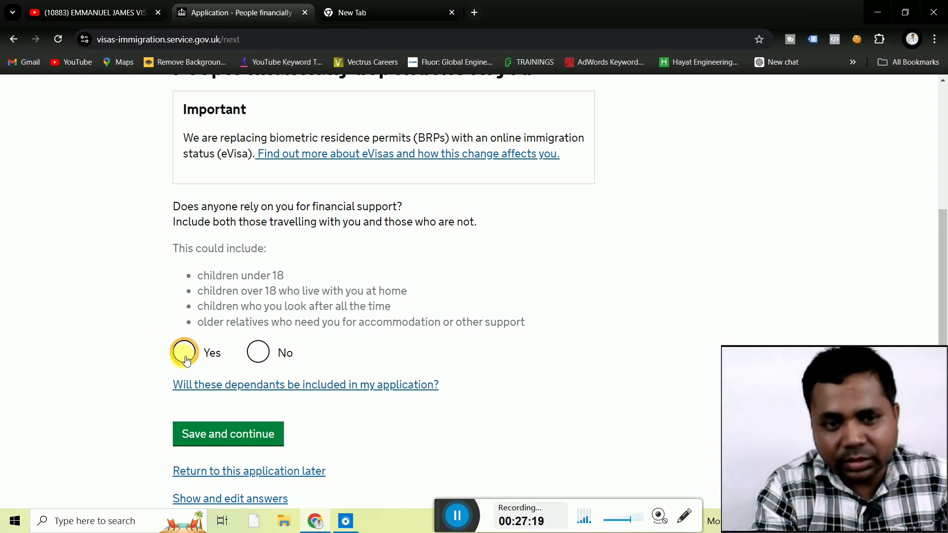
left_click(258, 352)
left_click(197, 356)
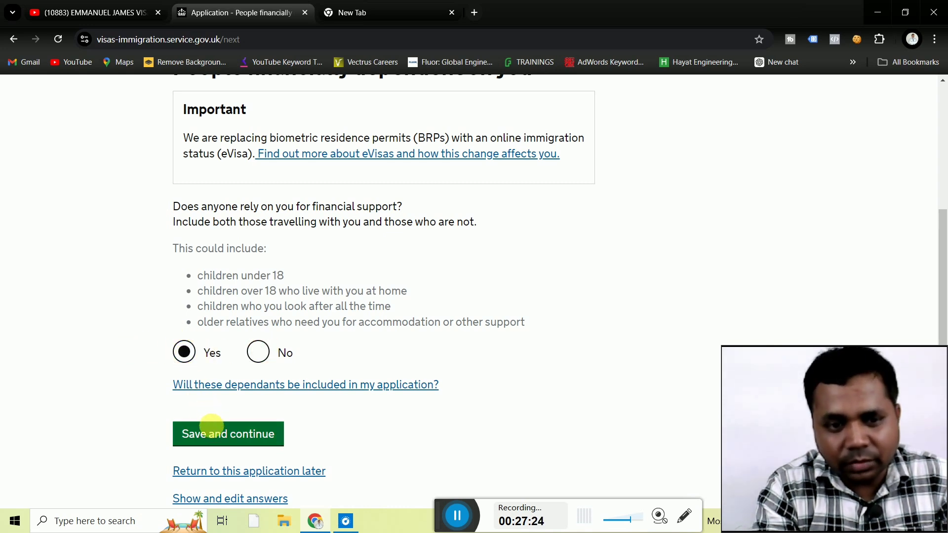
left_click(214, 433)
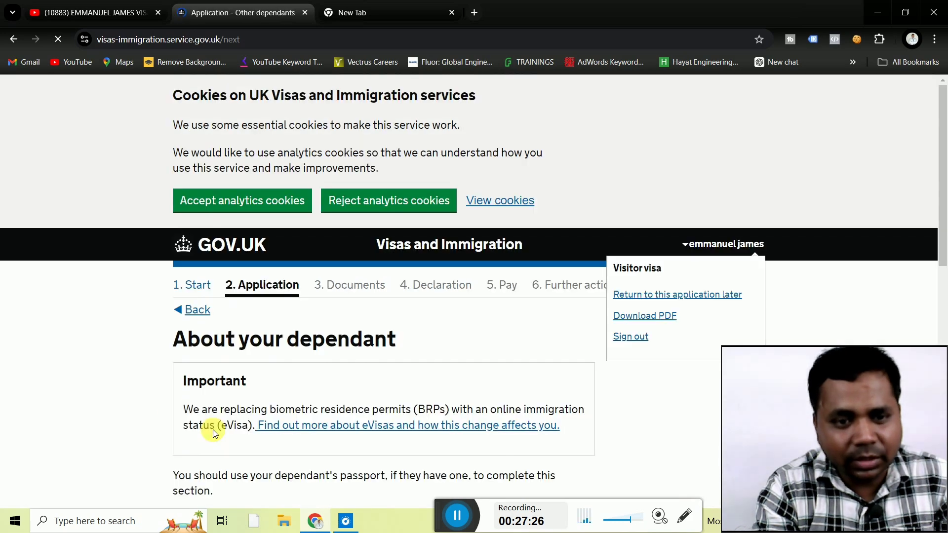
Enter 'wife' as the relationship plus the dependant's given and family names.
scroll(103, 379, "down", 4)
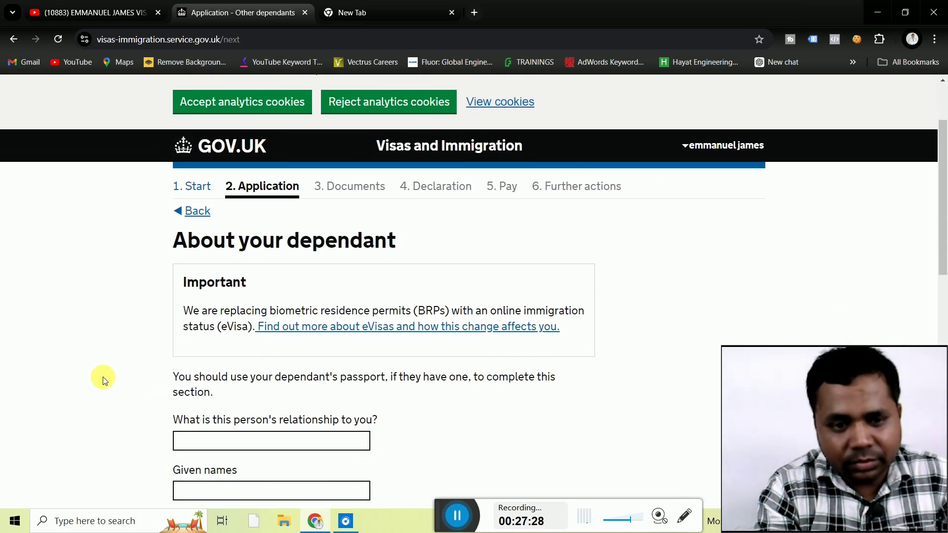
scroll(103, 377, "down", 2)
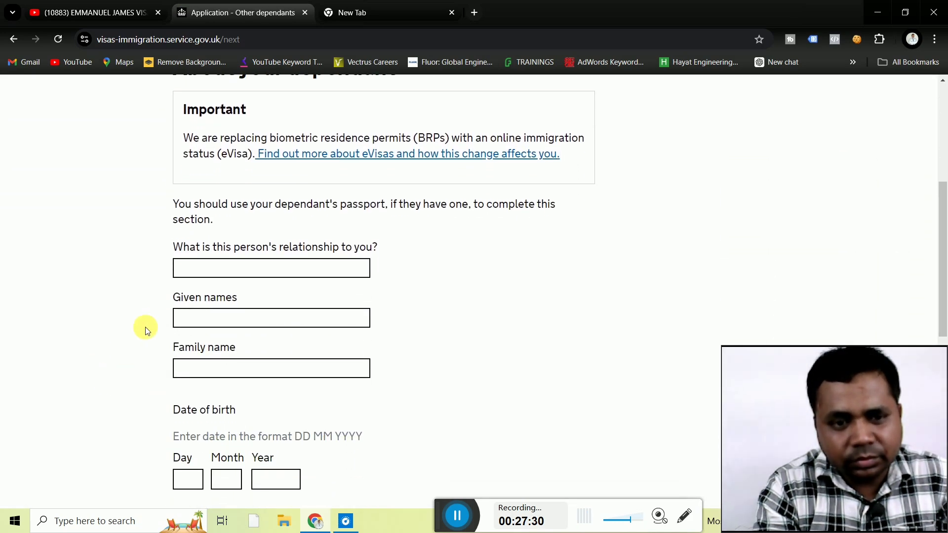
left_click(220, 274)
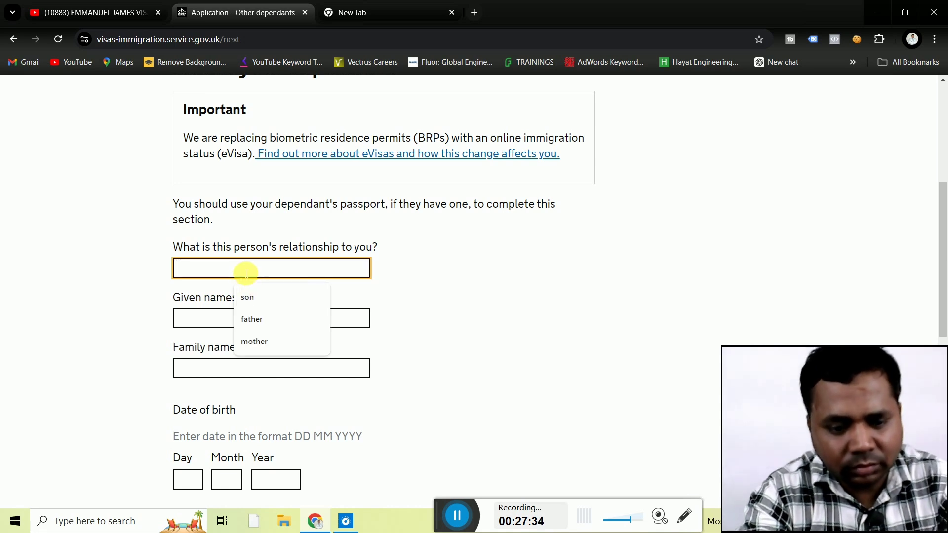
type("wi")
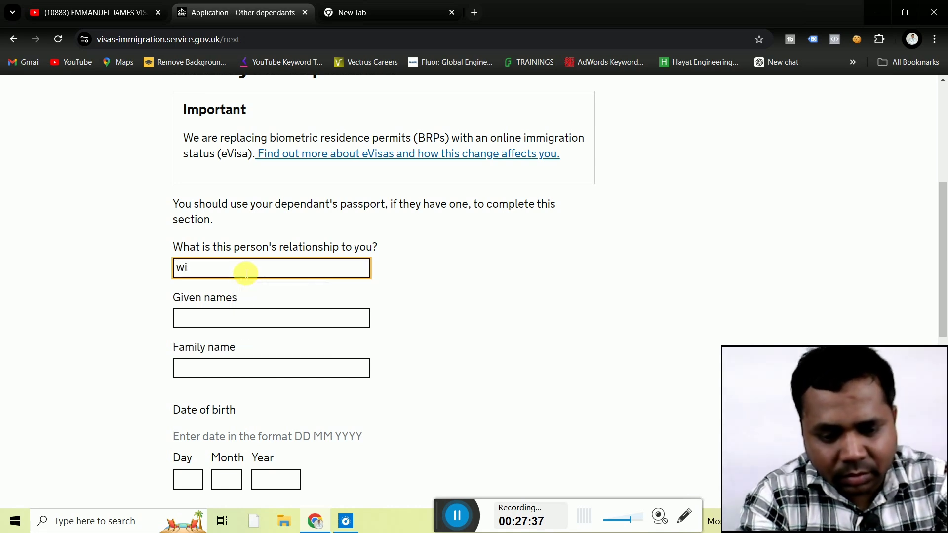
type("fe")
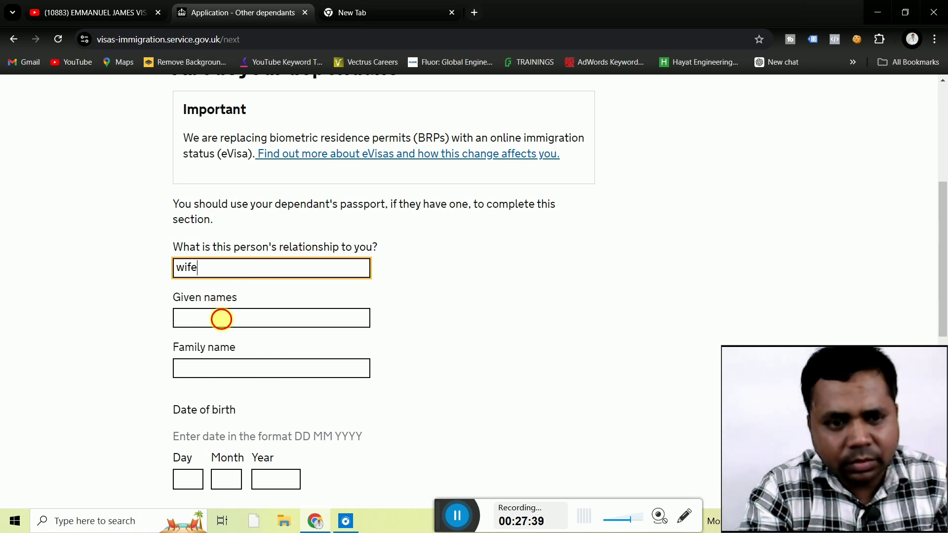
left_click(222, 319)
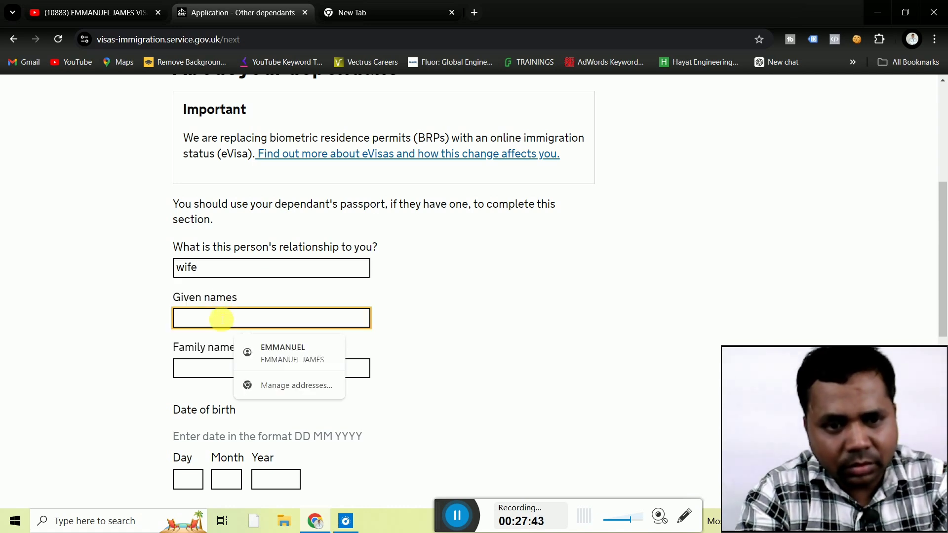
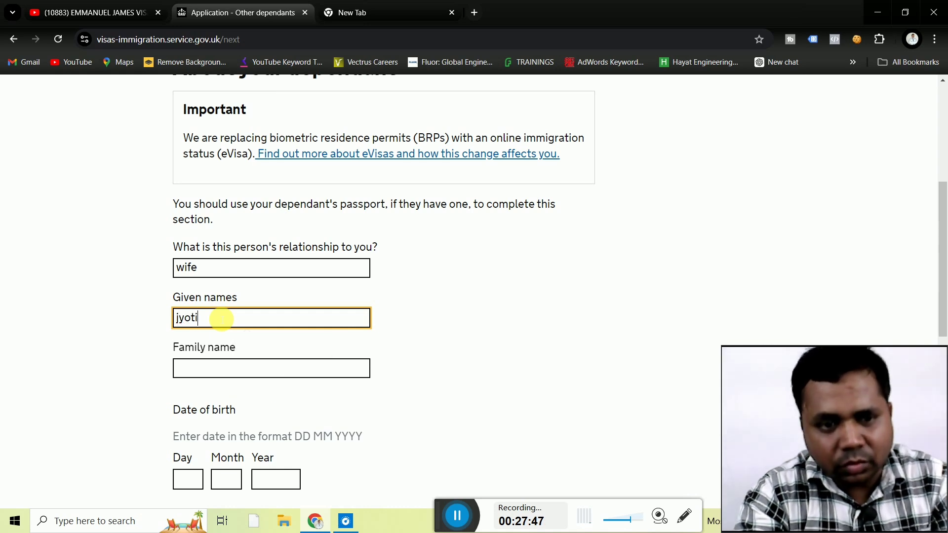
left_click(206, 374)
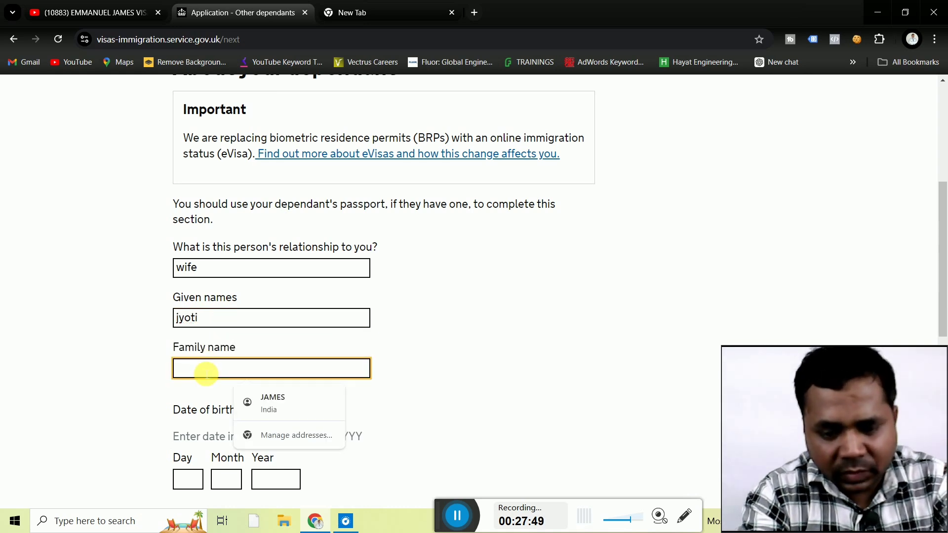
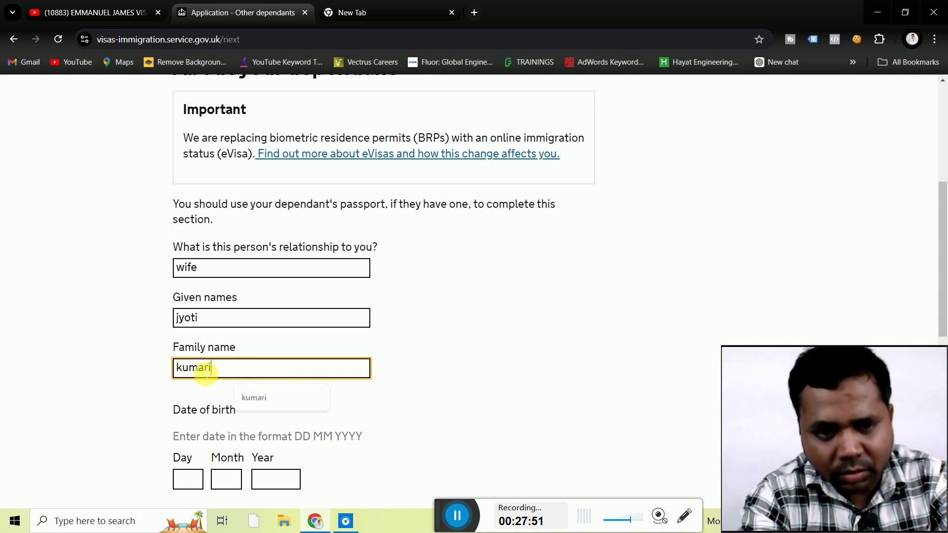
left_click(105, 398)
Enter 3 as the dependant's birth day.
scroll(108, 400, "down", 1)
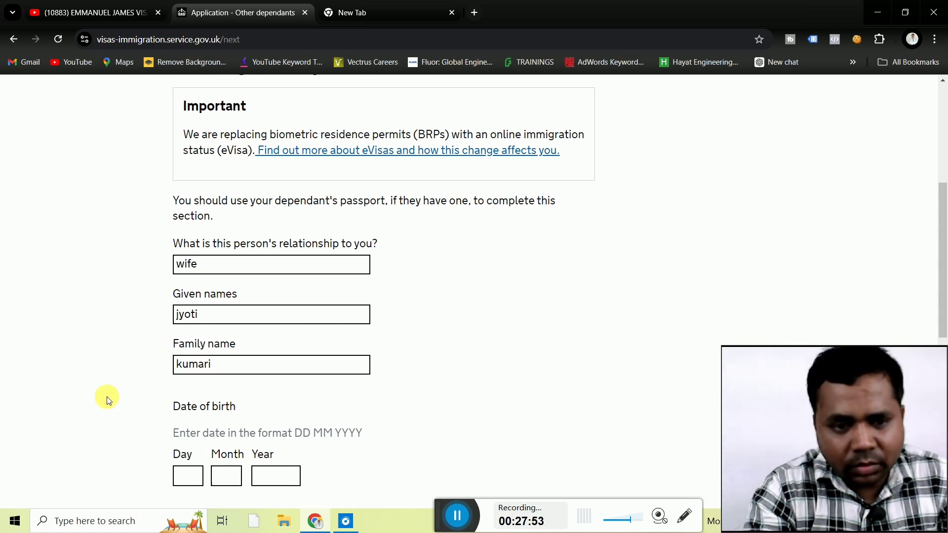
scroll(109, 400, "down", 3)
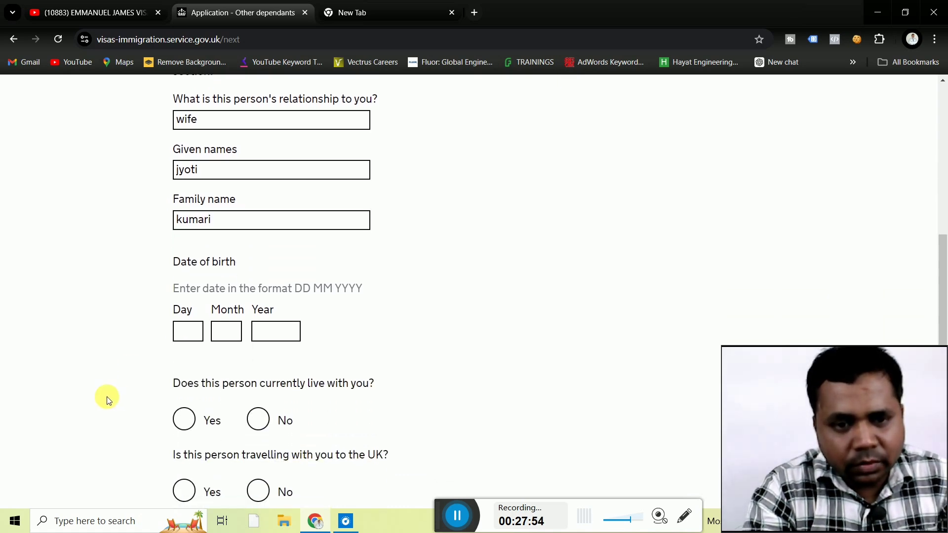
left_click(188, 334)
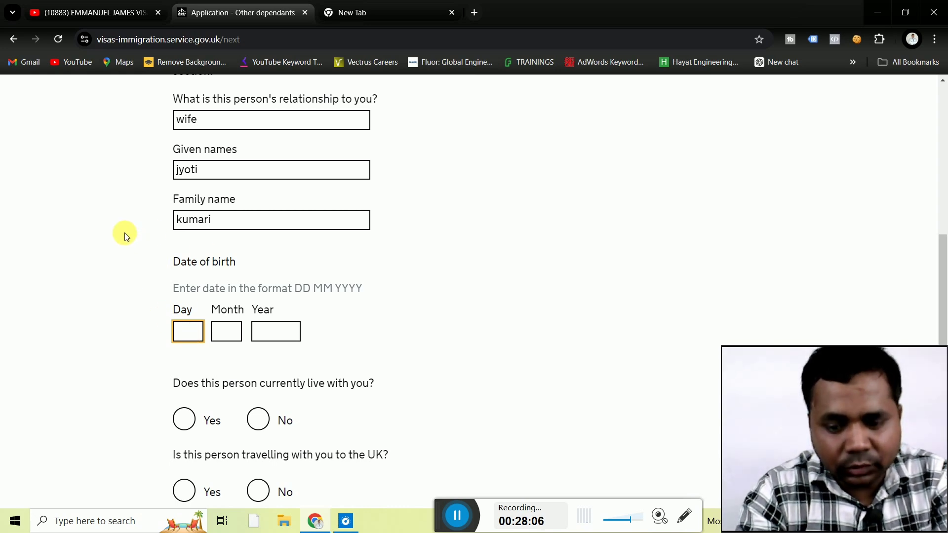
type("3")
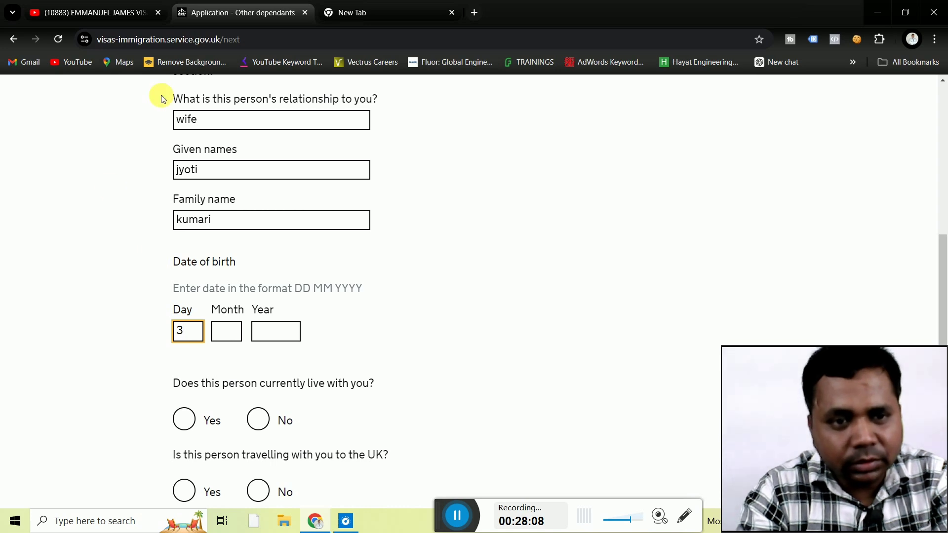
Change the relationship to 'son' and correct the dependant's given and family names.
left_click(219, 121)
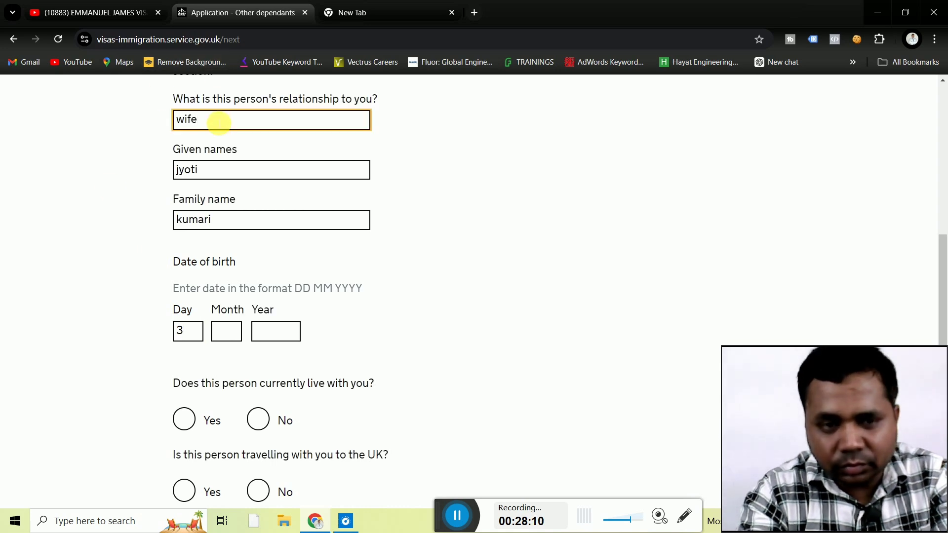
key("BackSpace")
key("BackSpace")
key("BackSpace")
key("BackSpace")
type("son")
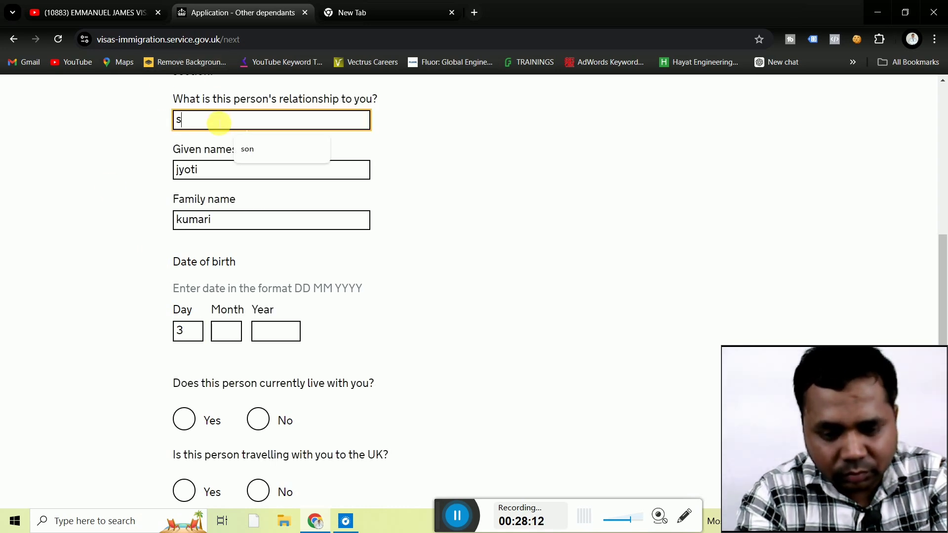
left_click(126, 212)
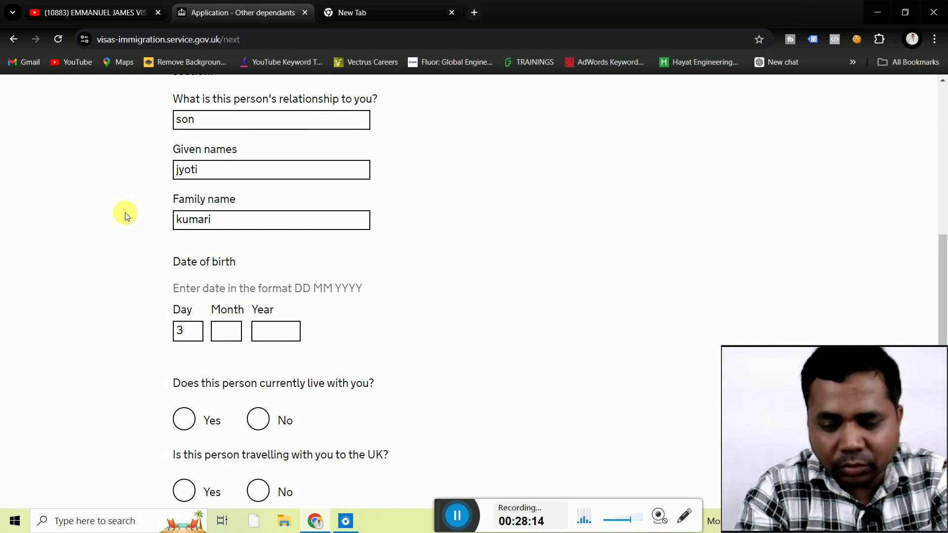
scroll(125, 213, "up", 1)
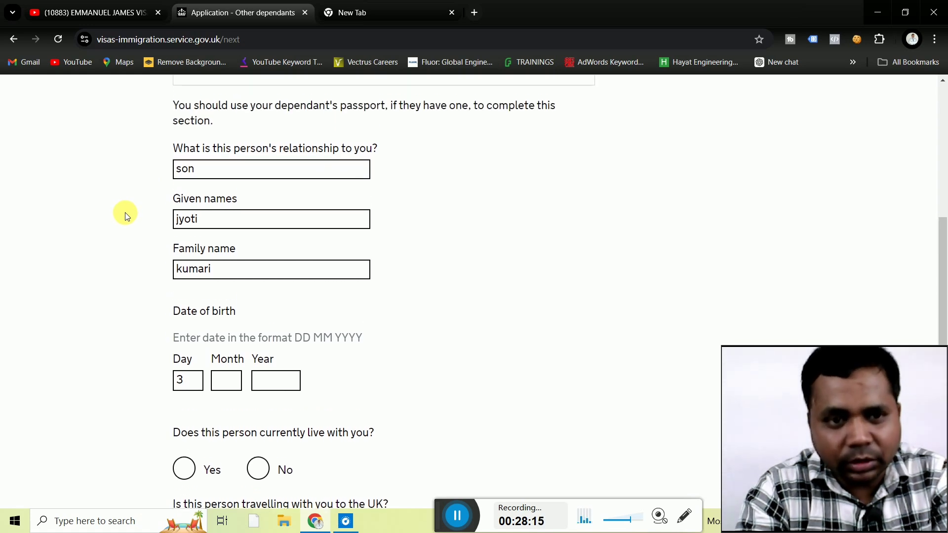
left_click(211, 220)
key("BackSpace")
key("BackSpace")
key("BackSpace")
key("BackSpace")
key("BackSpace")
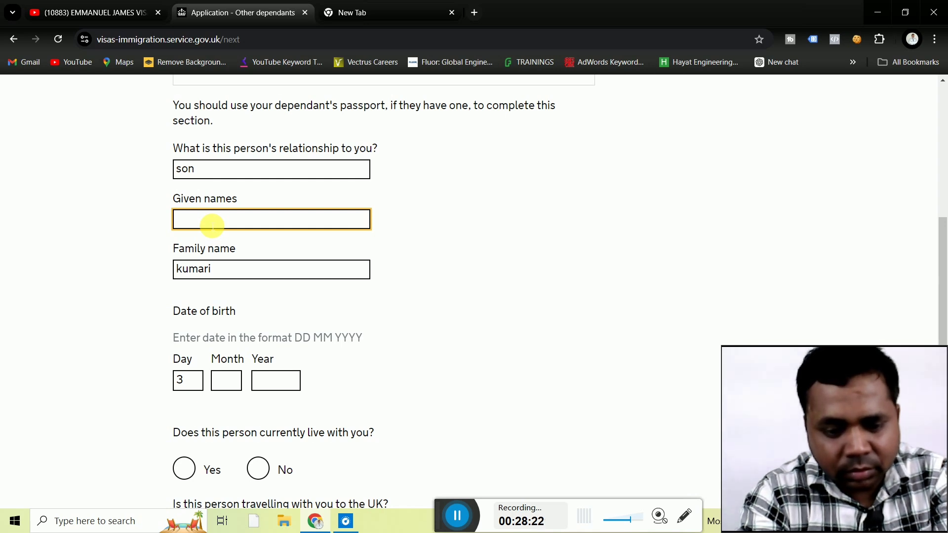
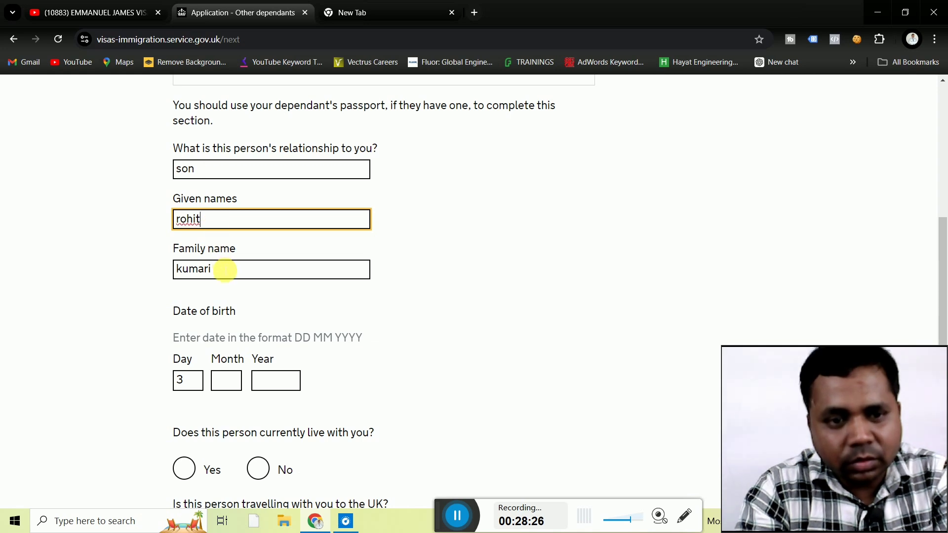
left_click(225, 270)
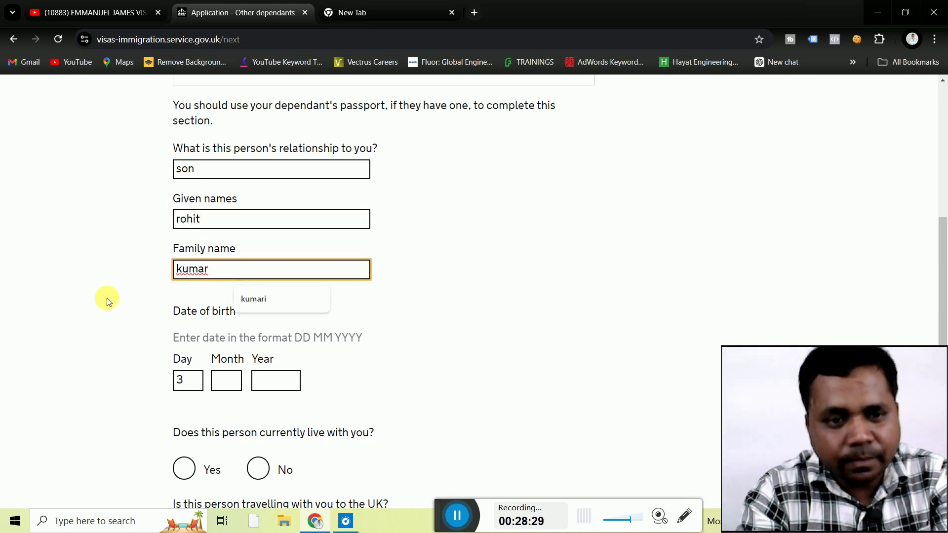
left_click(120, 289)
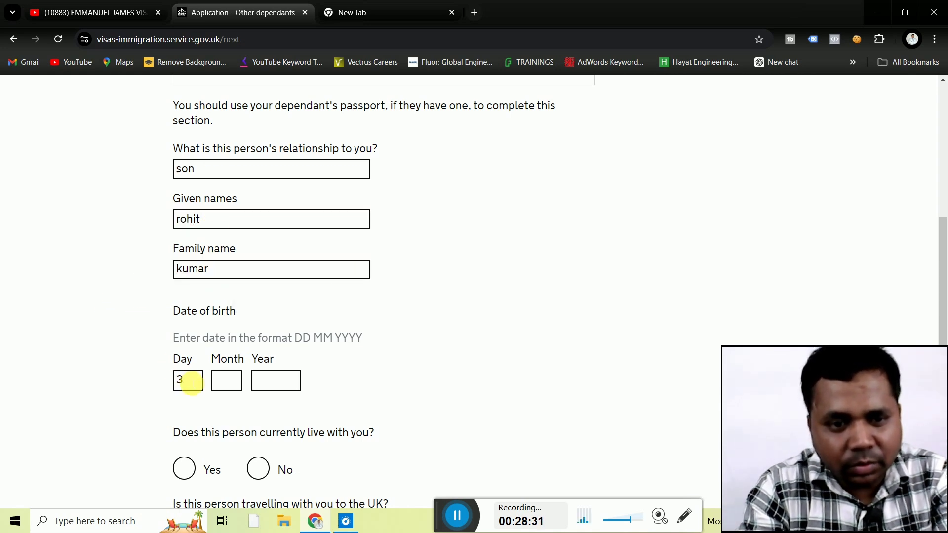
left_click(227, 381)
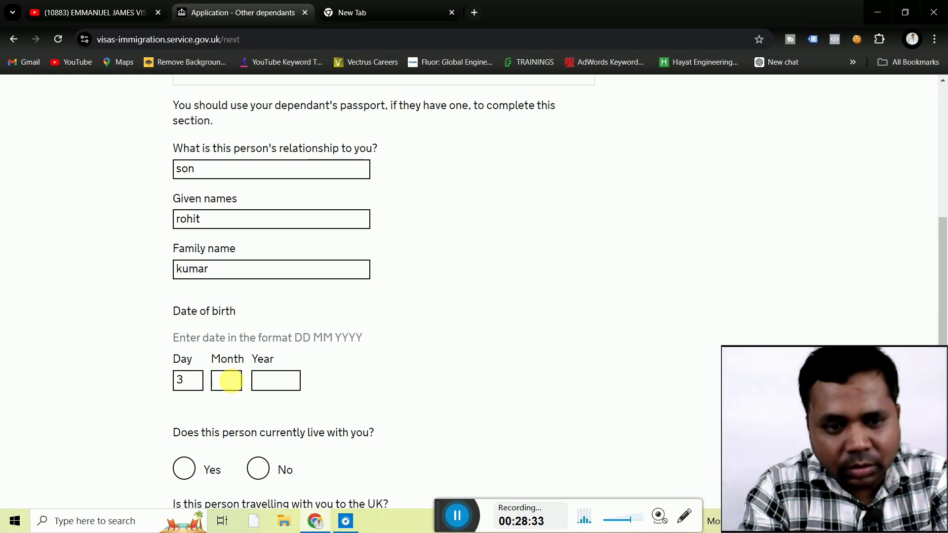
type("7")
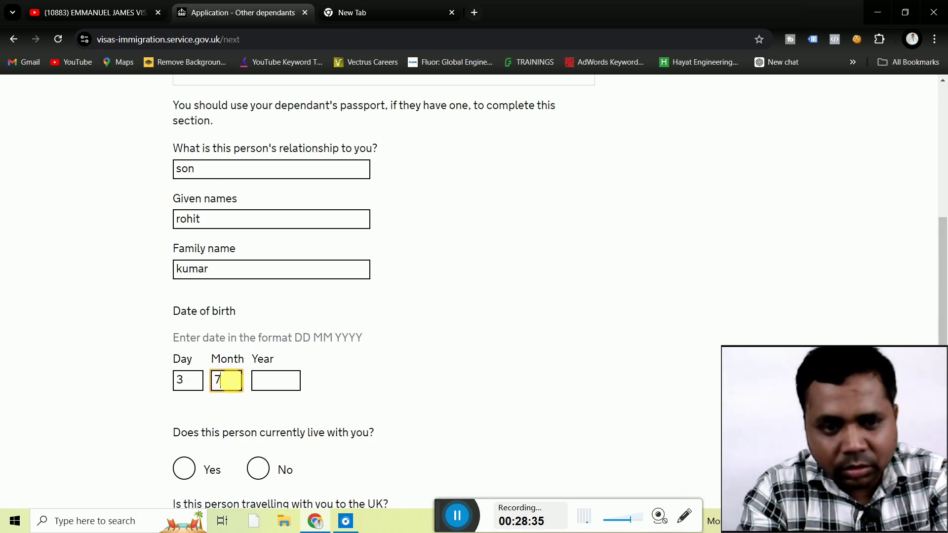
left_click(272, 384)
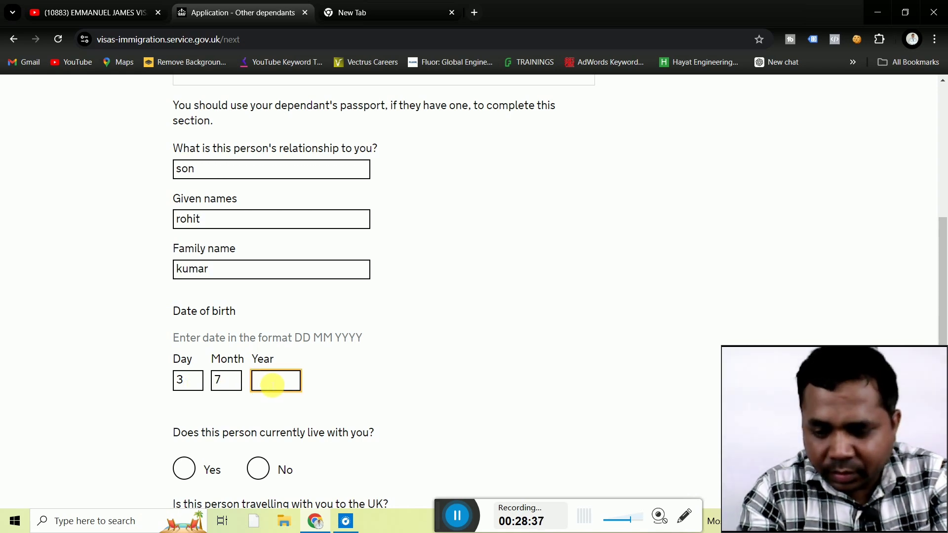
type("2000")
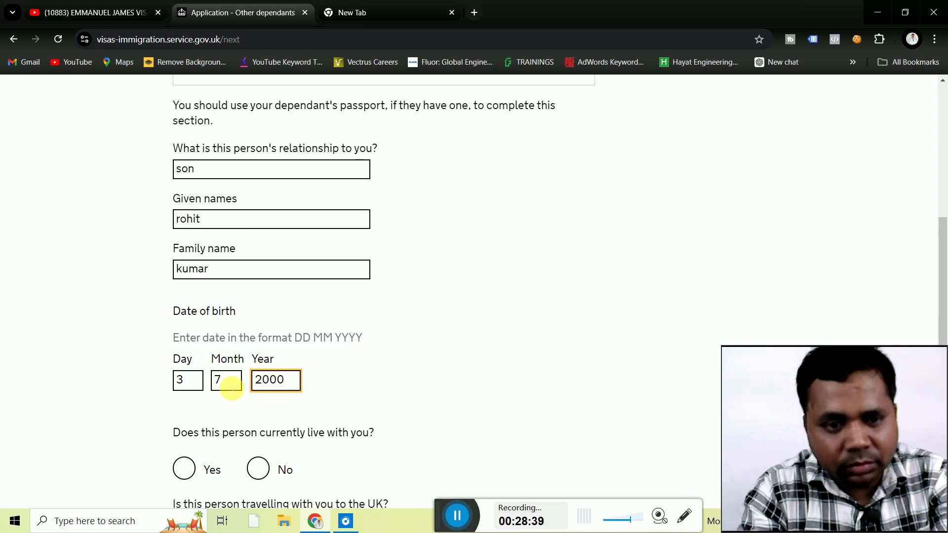
left_click(149, 394)
Answer Yes to living with you and No to travelling, then save.
scroll(152, 397, "down", 1)
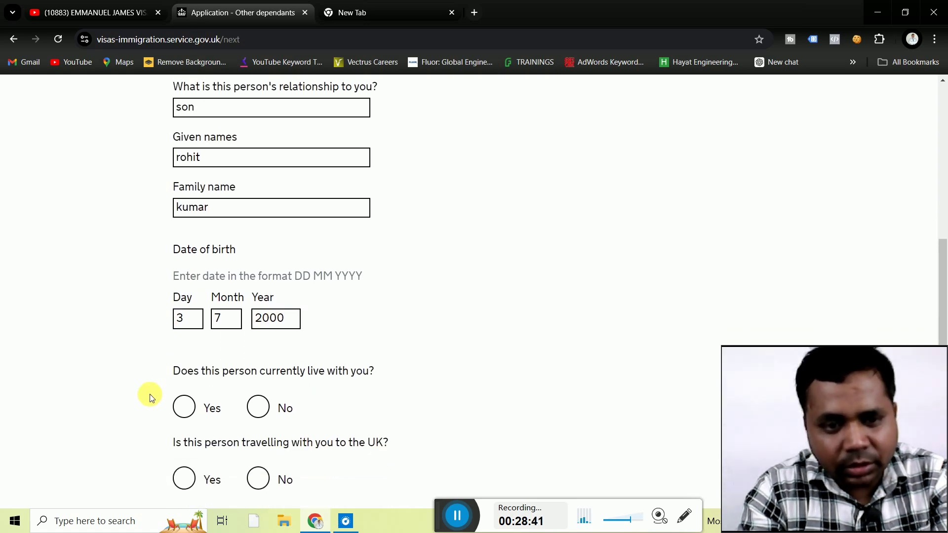
scroll(152, 398, "down", 2)
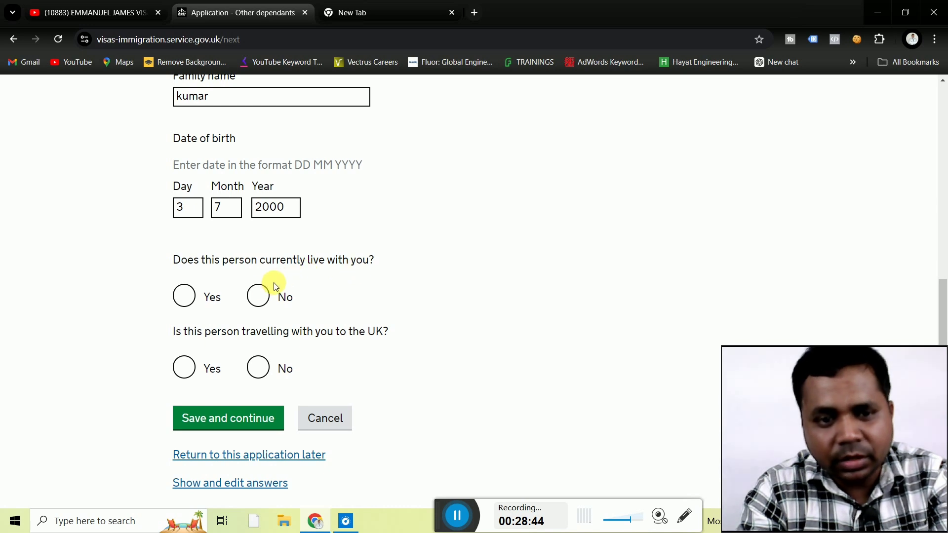
left_click(184, 296)
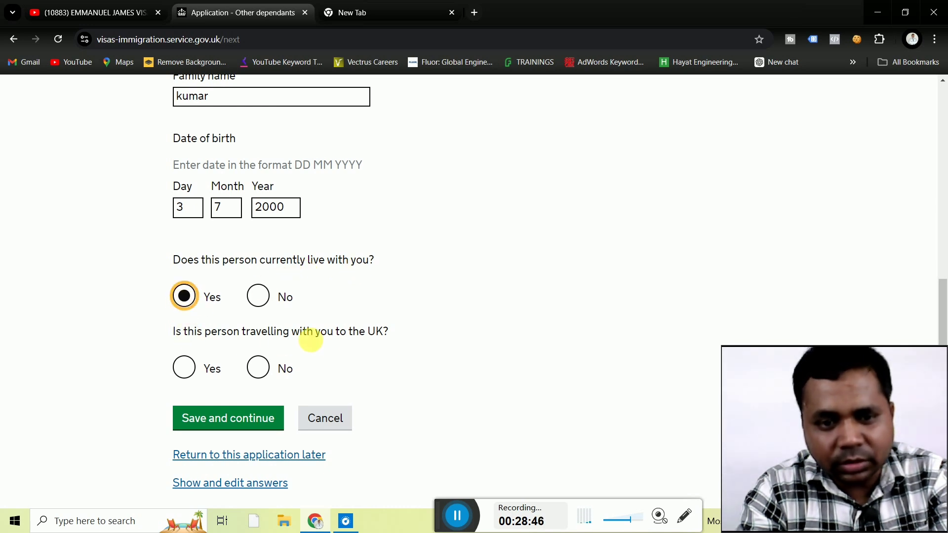
left_click(258, 367)
left_click(242, 422)
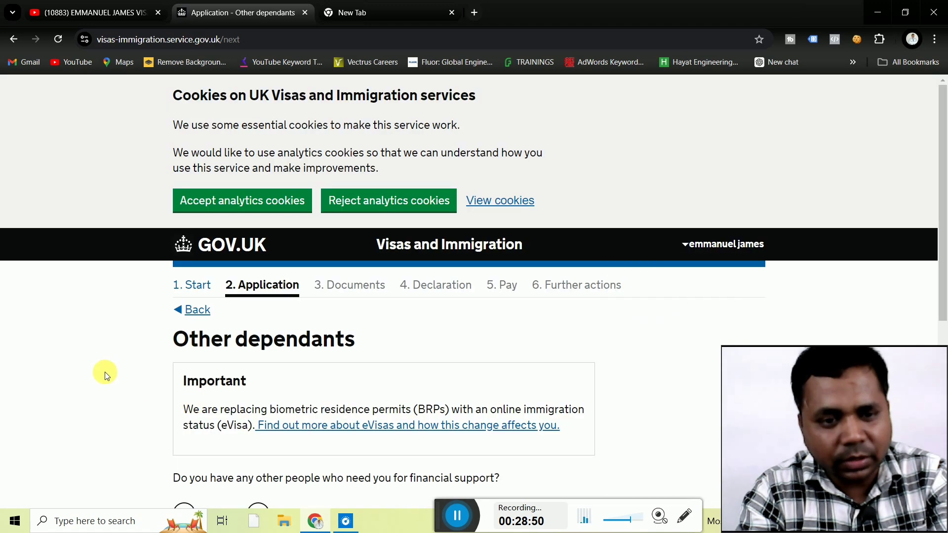
Answer No to other dependants needing financial support and save.
scroll(104, 371, "down", 3)
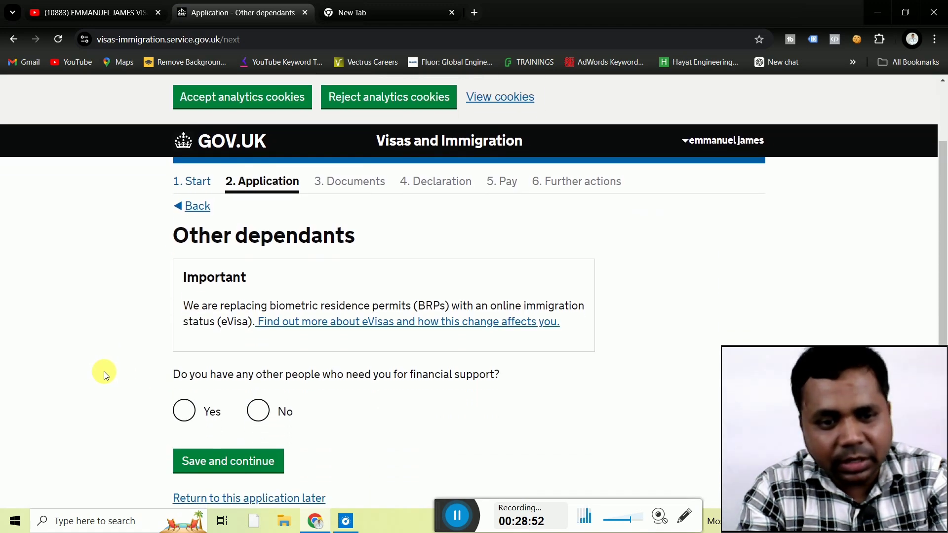
scroll(103, 371, "down", 1)
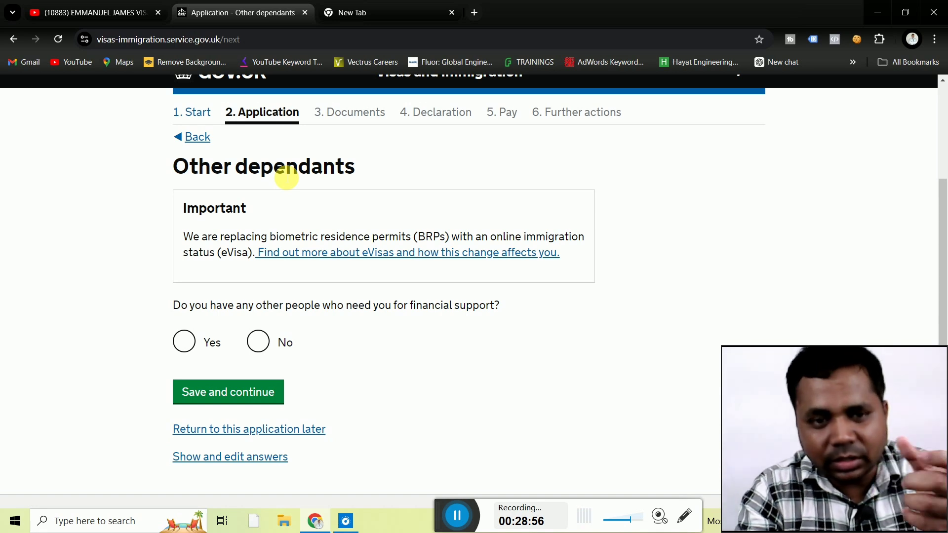
left_click(260, 347)
left_click(222, 389)
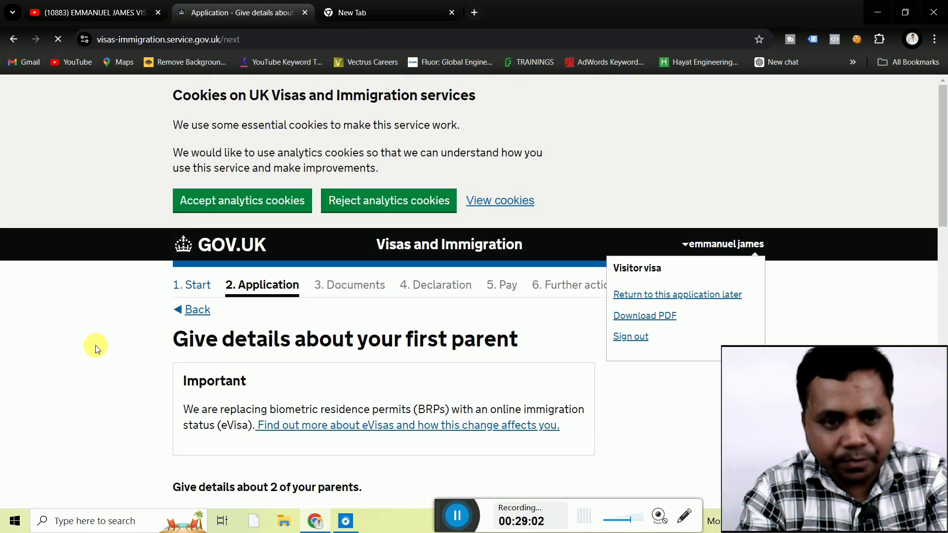
Mark the first parent as the mother and enter her given and family names.
scroll(95, 345, "down", 5)
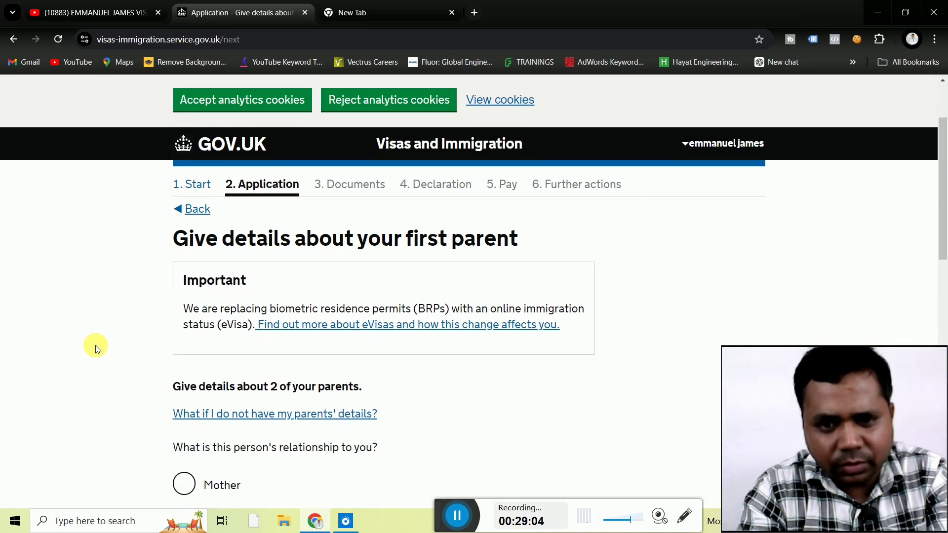
scroll(95, 345, "down", 2)
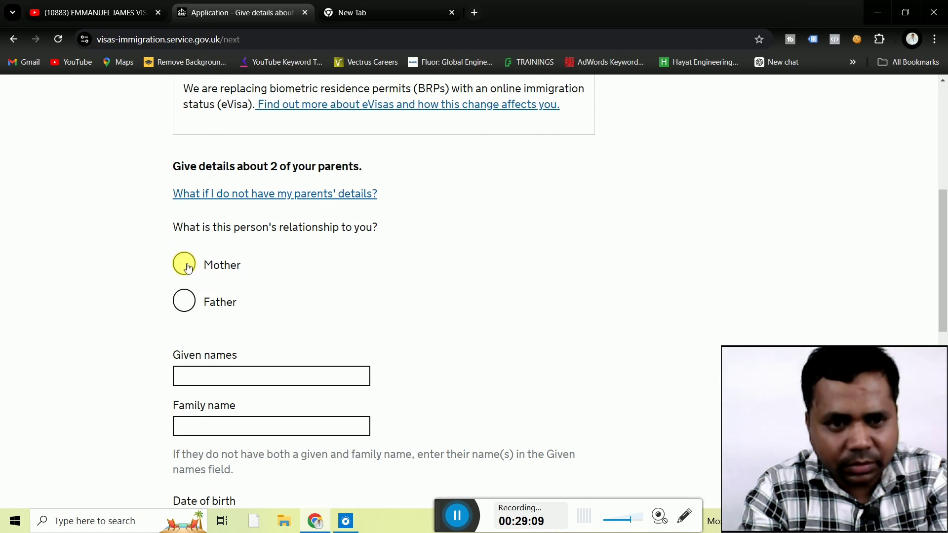
left_click(186, 267)
scroll(125, 326, "down", 1)
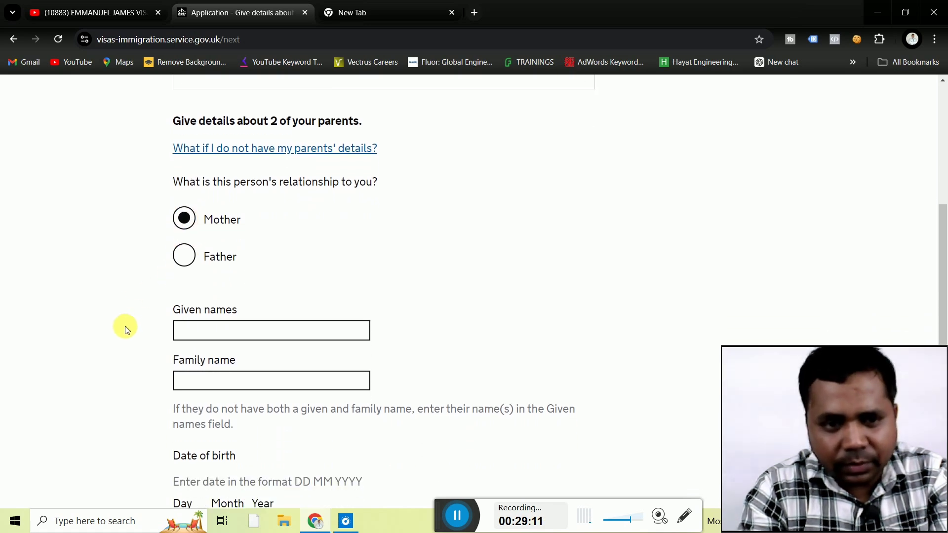
scroll(125, 326, "down", 1)
left_click(237, 308)
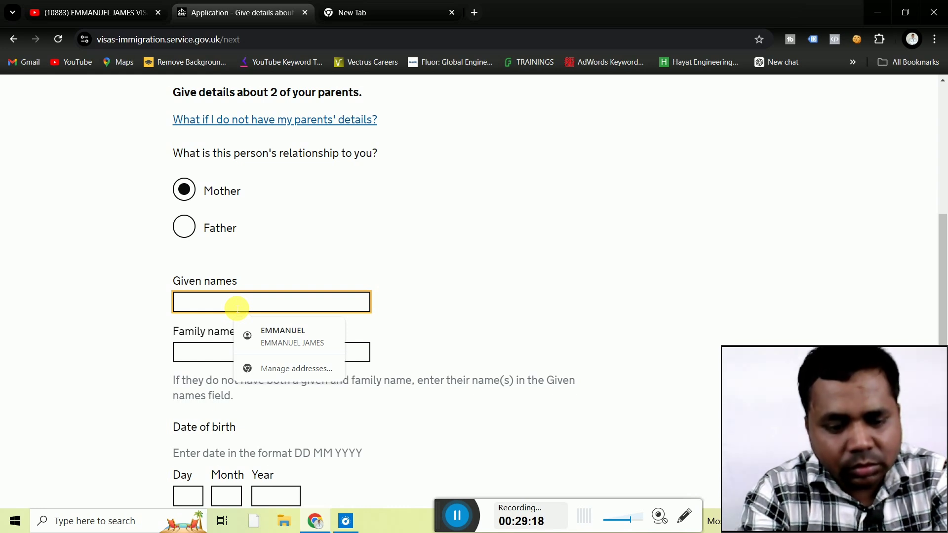
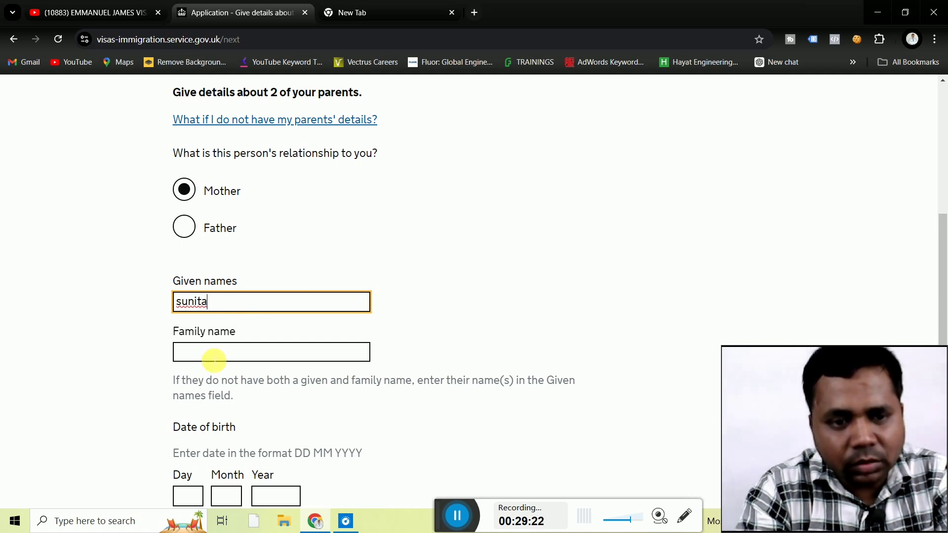
left_click(214, 359)
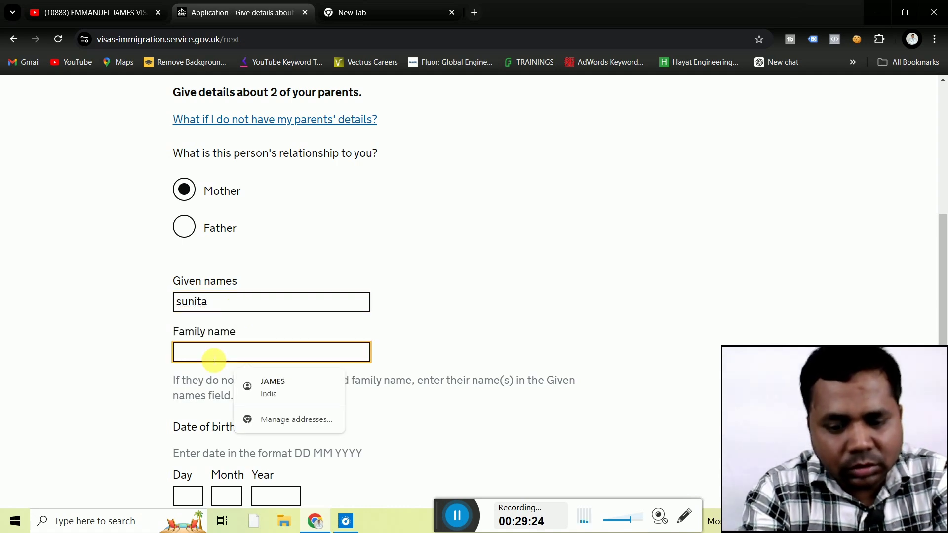
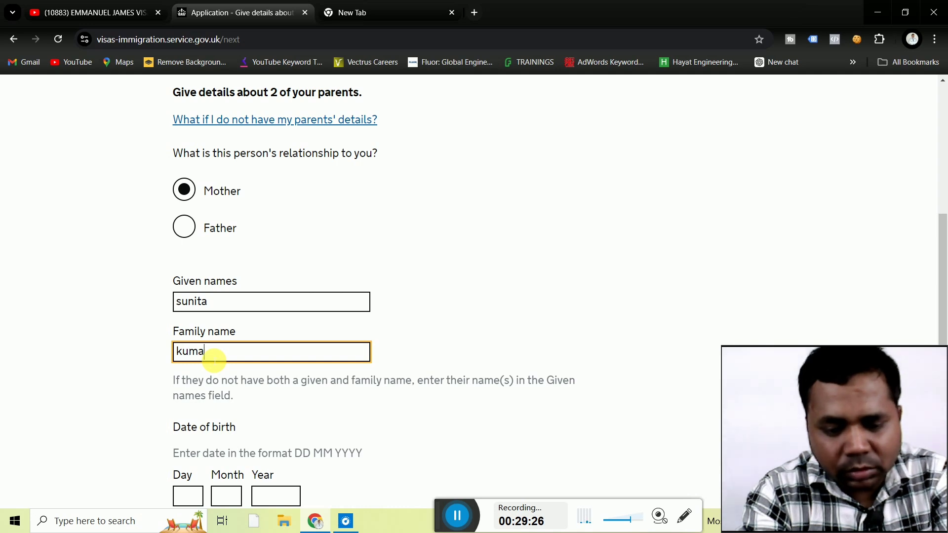
left_click(118, 384)
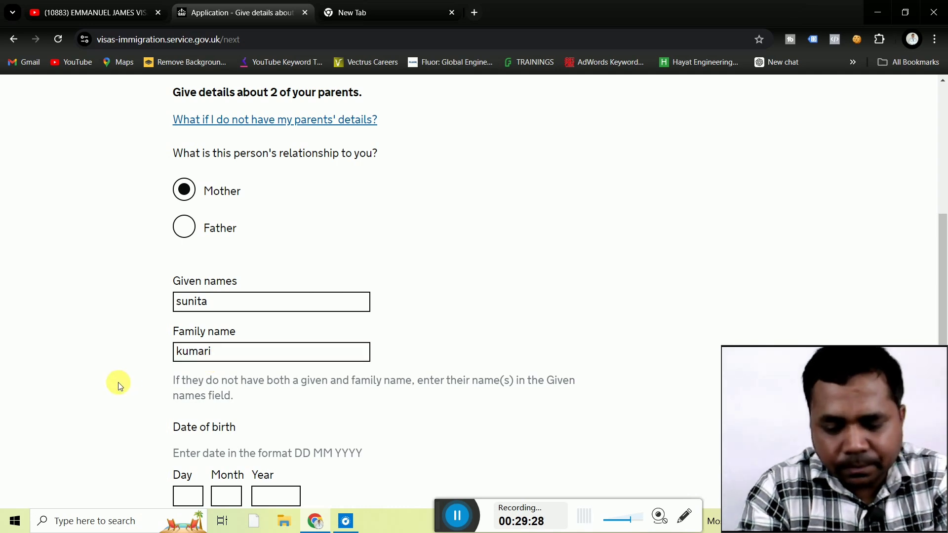
scroll(119, 385, "down", 1)
scroll(120, 386, "down", 1)
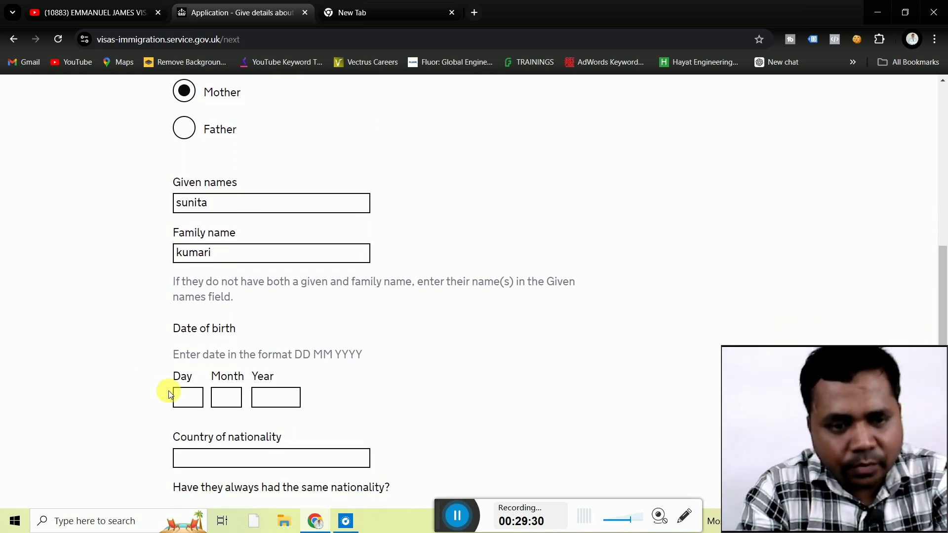
left_click(187, 398)
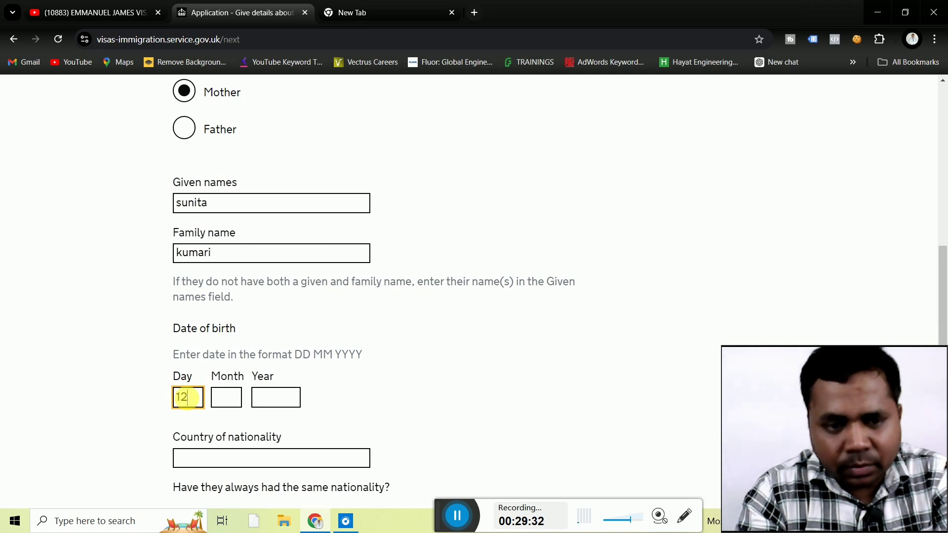
left_click(225, 398)
type("1")
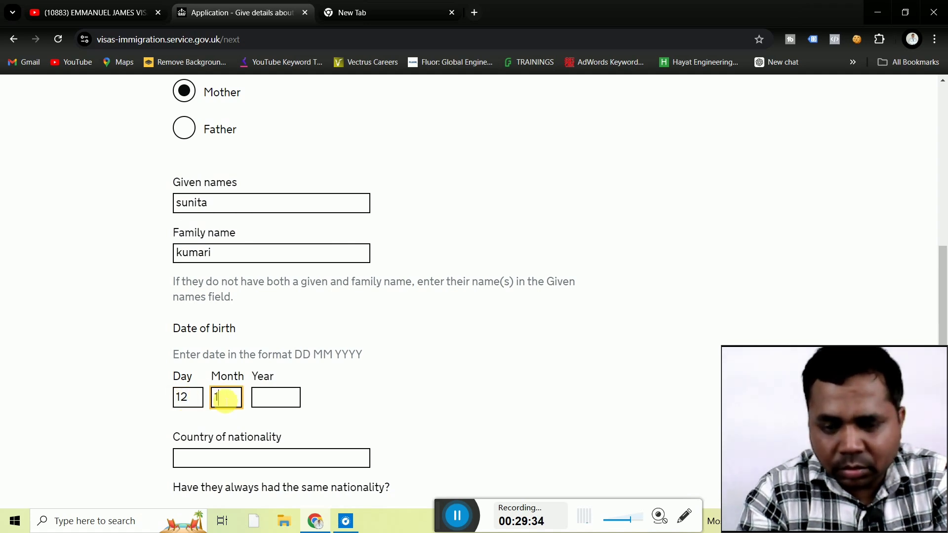
type("0")
left_click(275, 398)
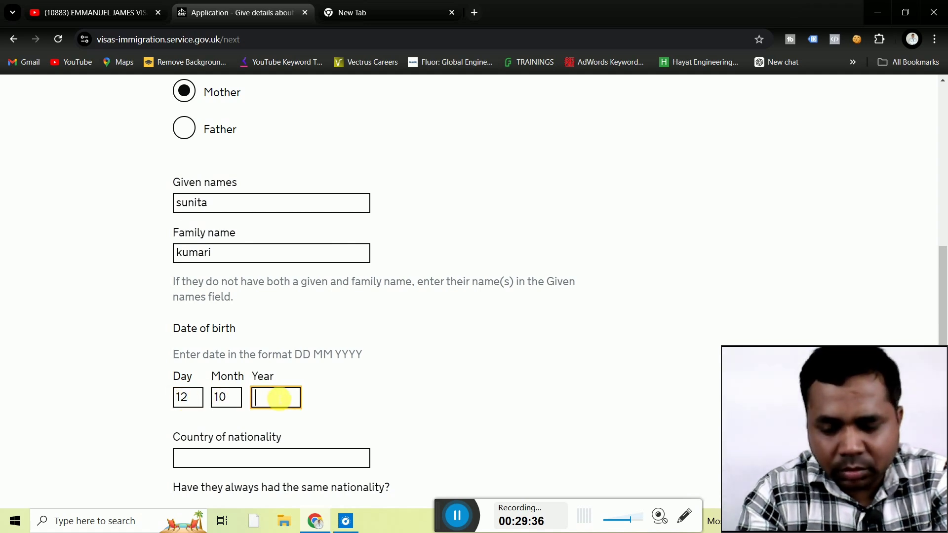
type("1980")
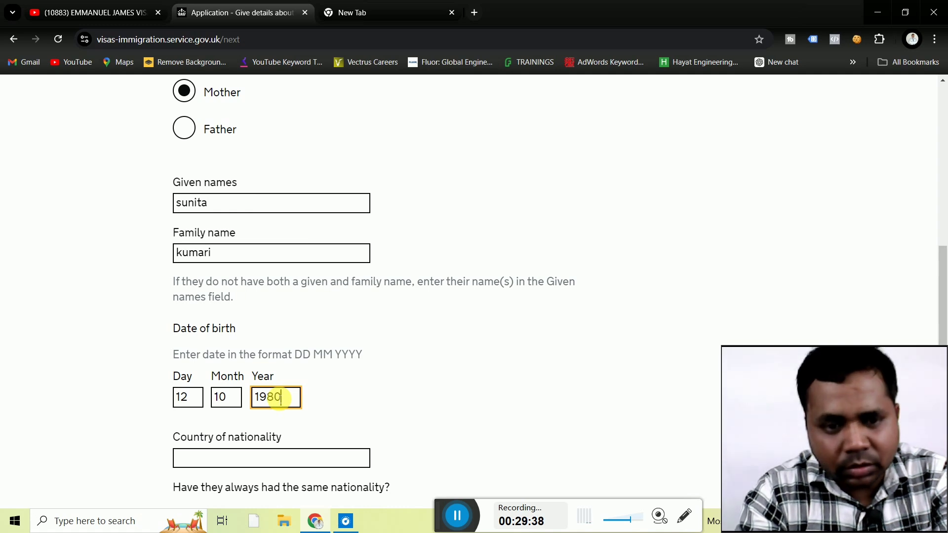
left_click(148, 413)
Set the mother's nationality to India, answer Yes to always the same nationality, and save.
scroll(149, 413, "down", 1)
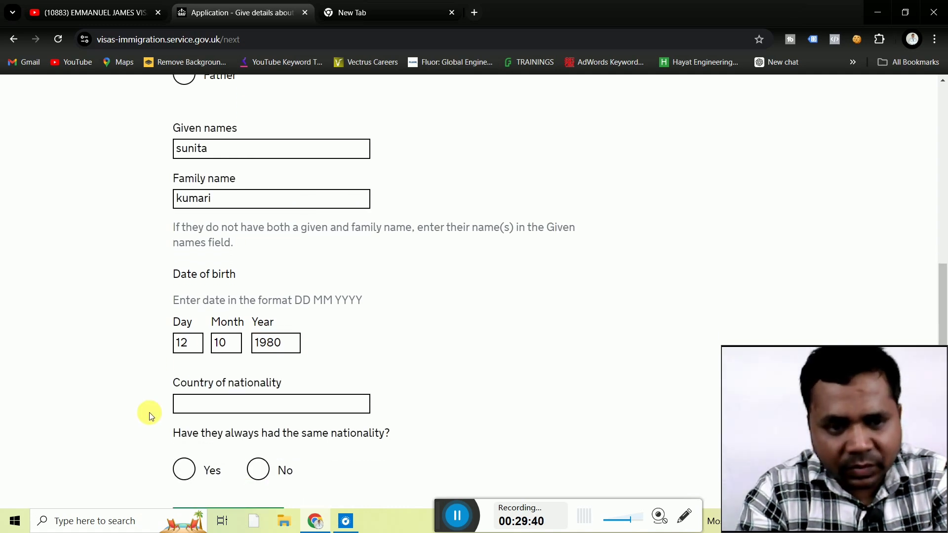
scroll(149, 413, "down", 1)
left_click(240, 363)
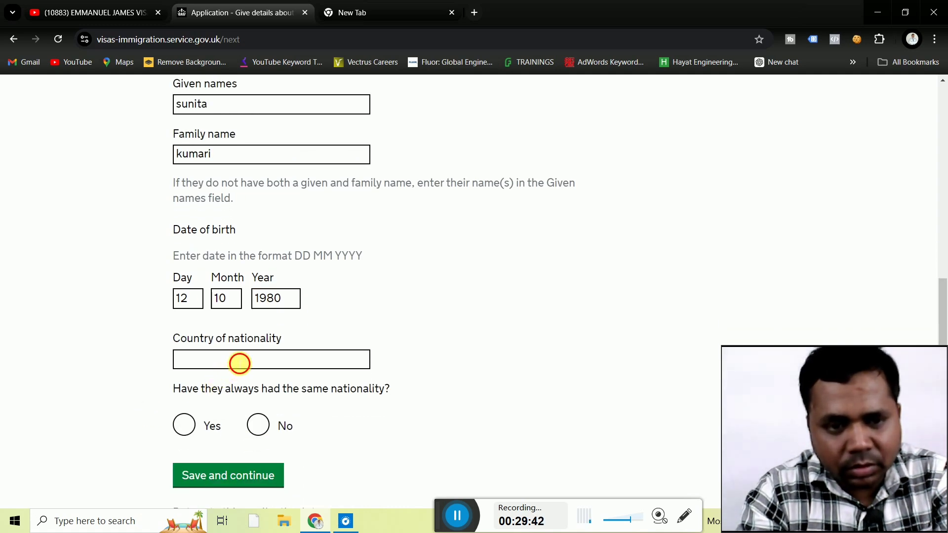
type("india")
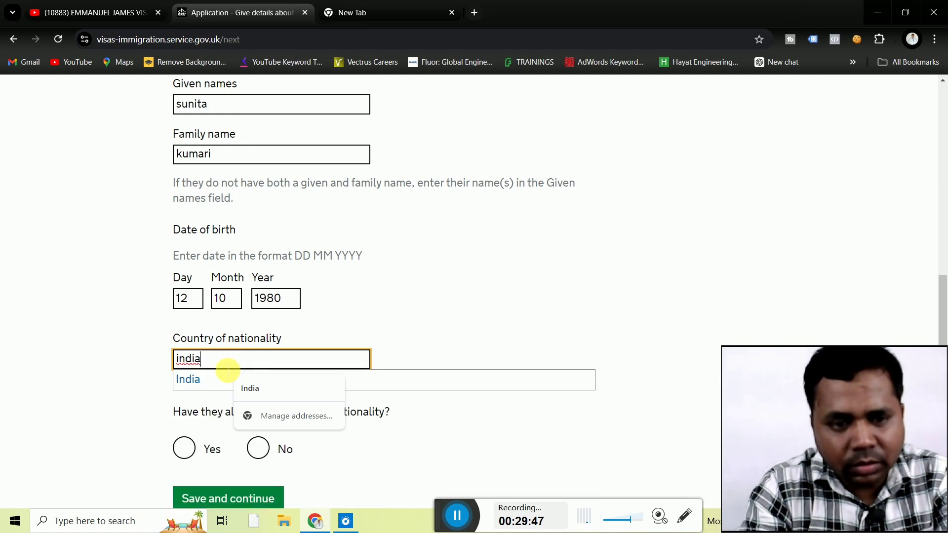
left_click(206, 383)
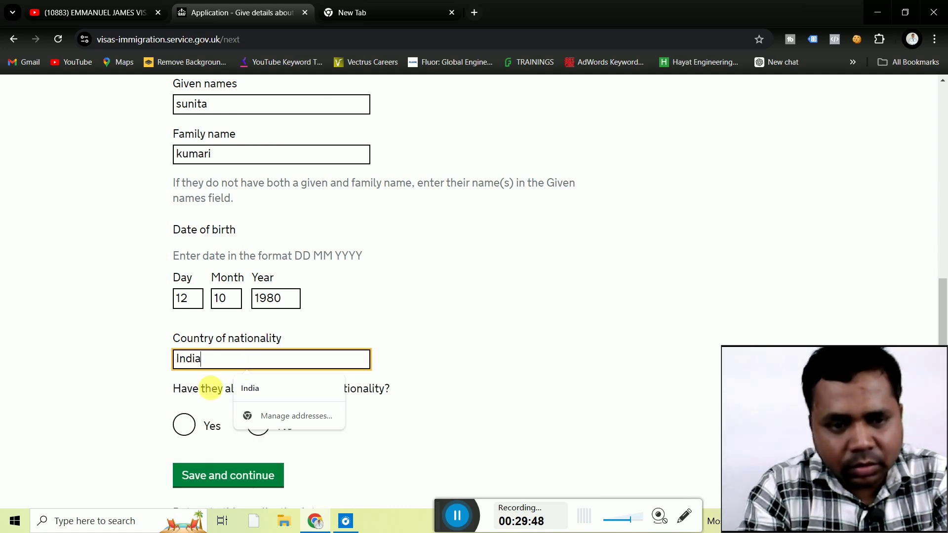
left_click(103, 434)
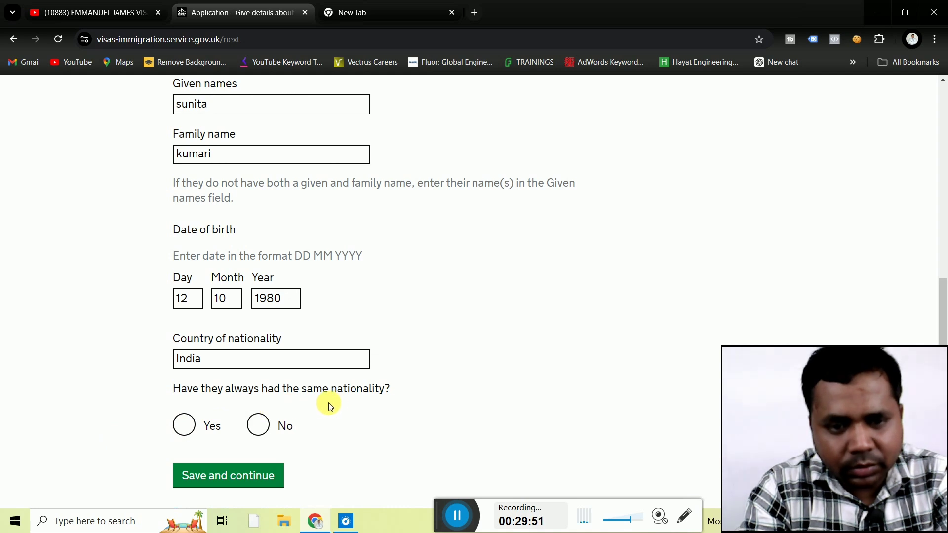
left_click(259, 428)
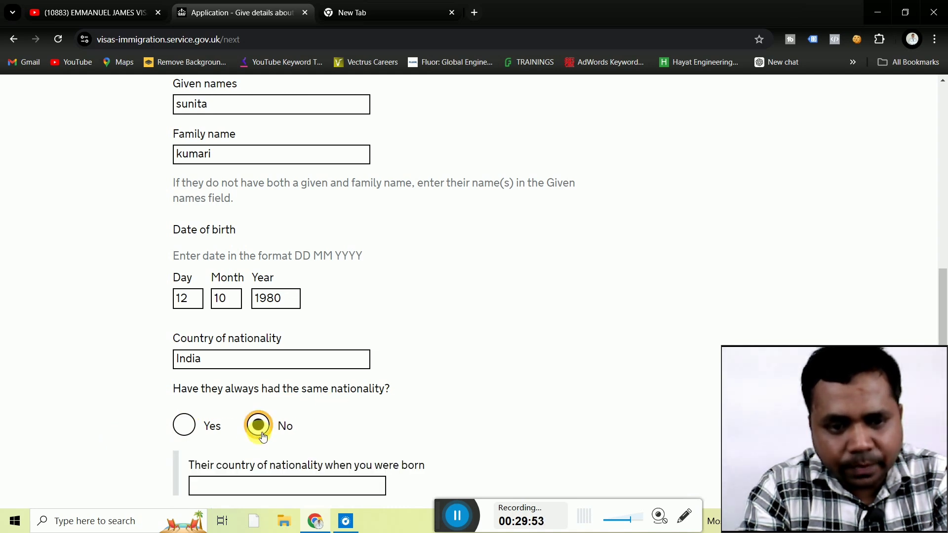
scroll(94, 465, "down", 3)
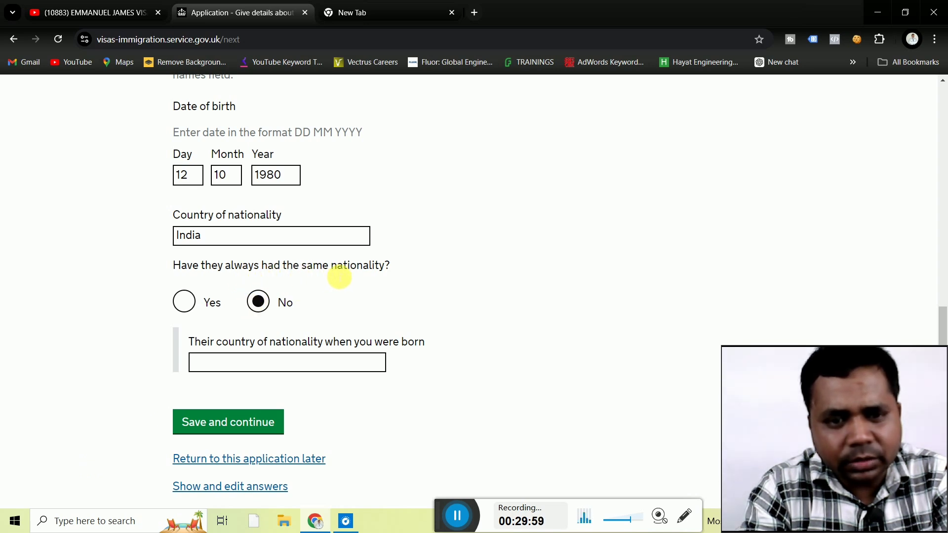
left_click(187, 300)
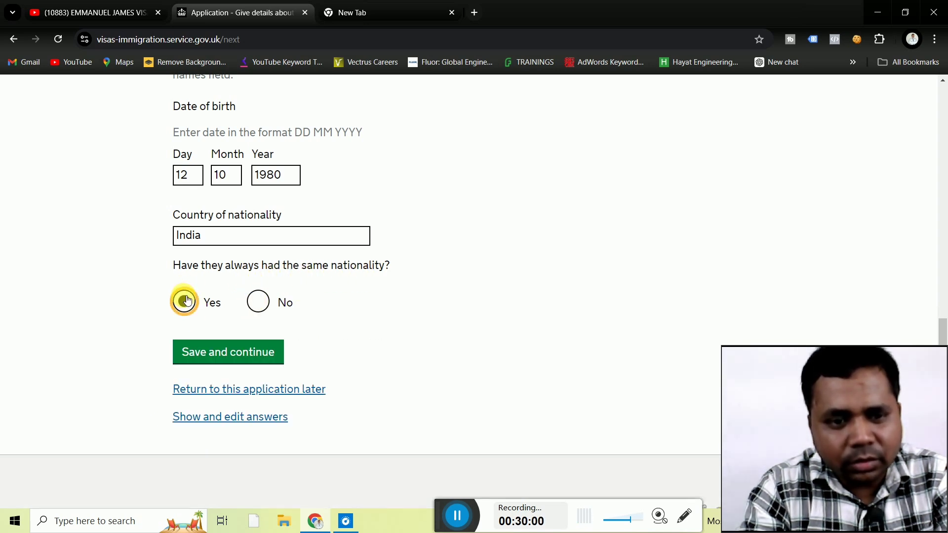
left_click(222, 352)
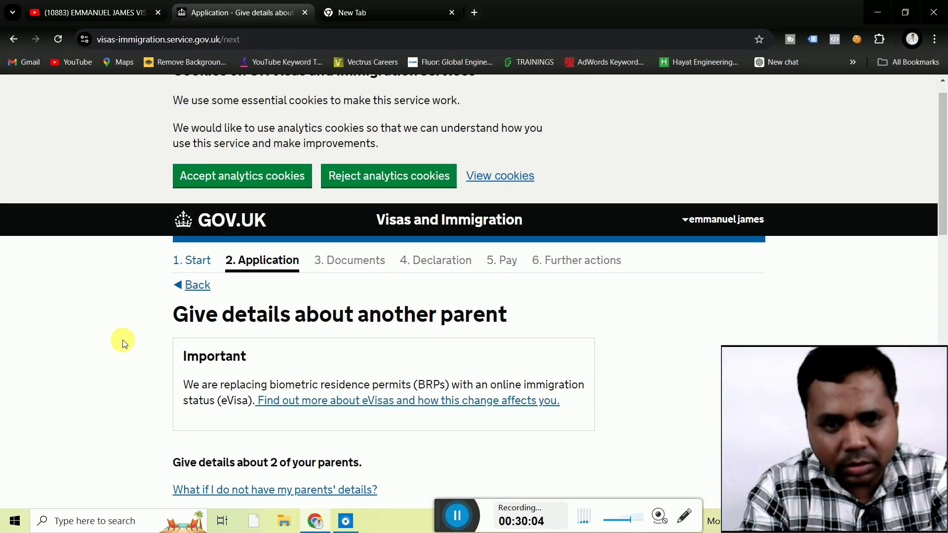
Mark this parent as the father and enter his given and family names.
scroll(123, 340, "down", 5)
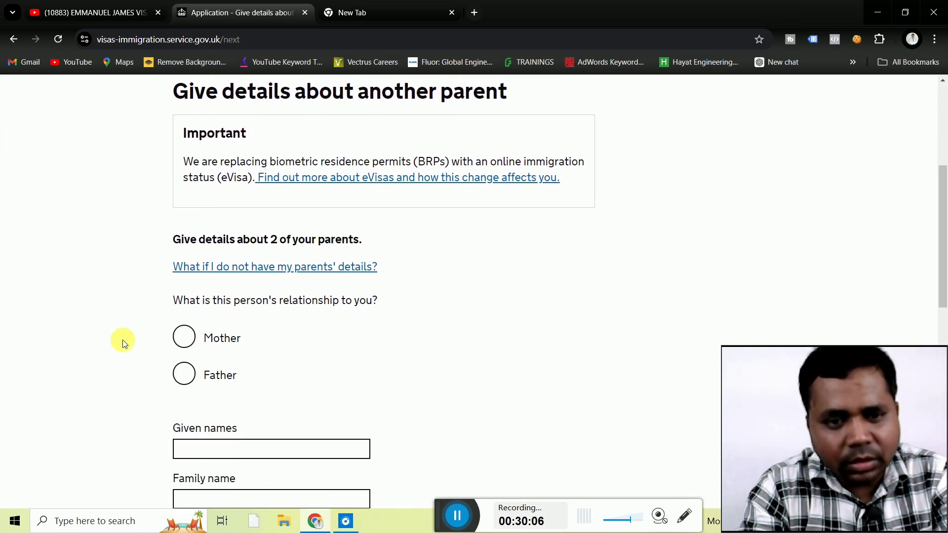
scroll(123, 340, "down", 3)
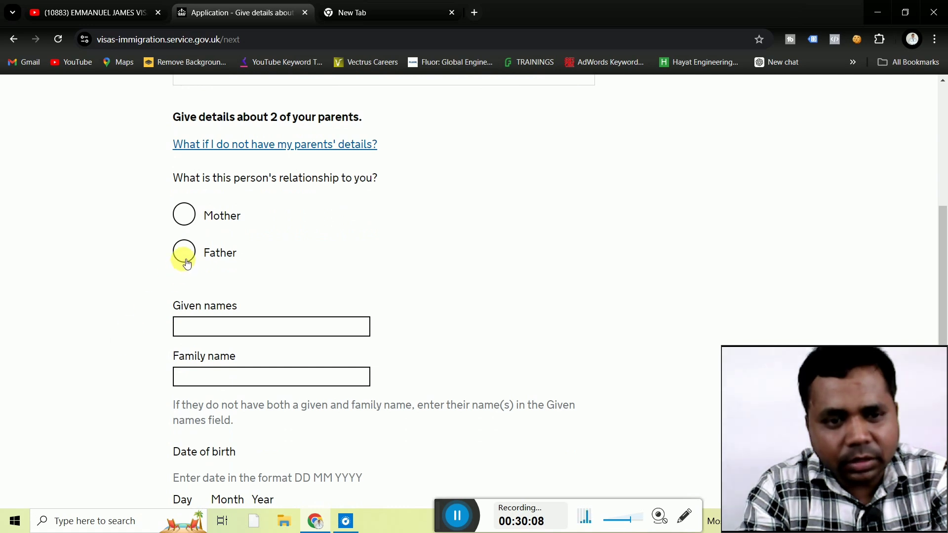
left_click(186, 262)
scroll(146, 285, "down", 1)
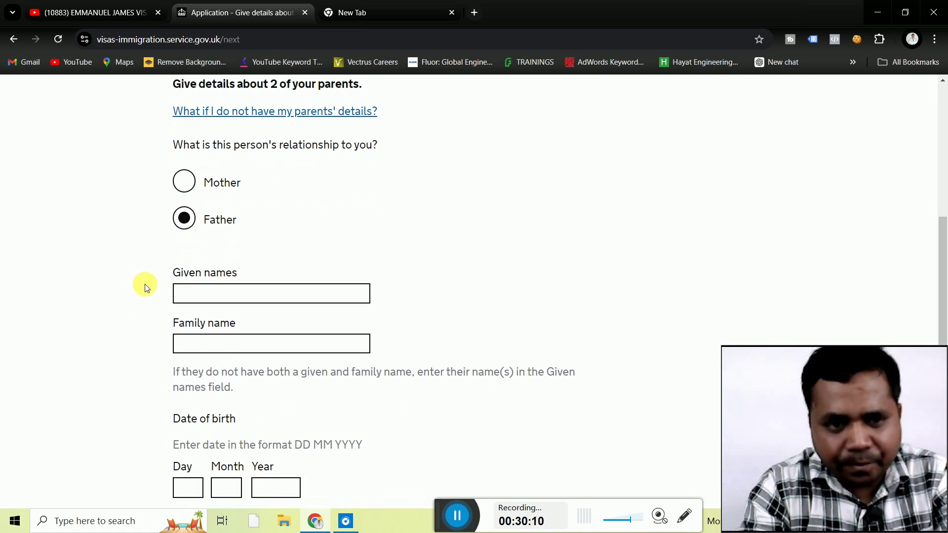
scroll(145, 285, "down", 1)
left_click(233, 256)
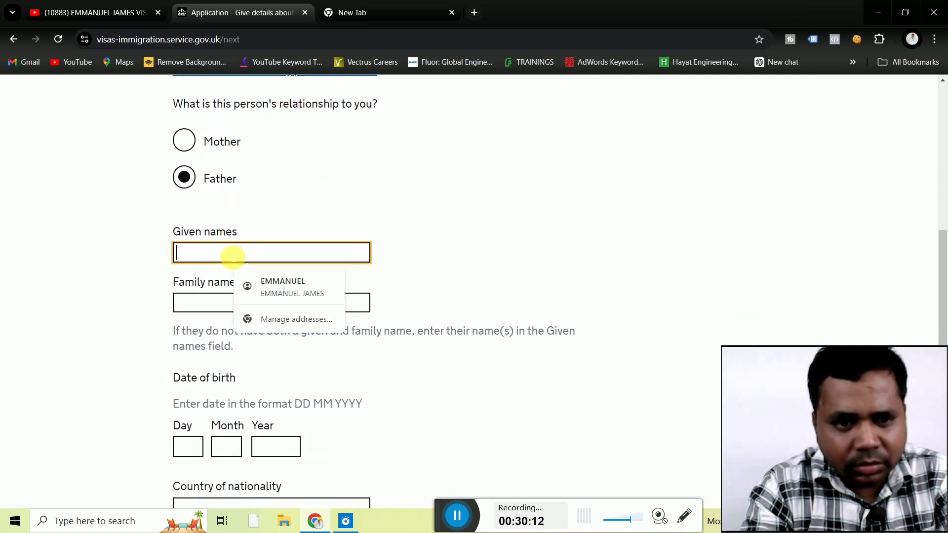
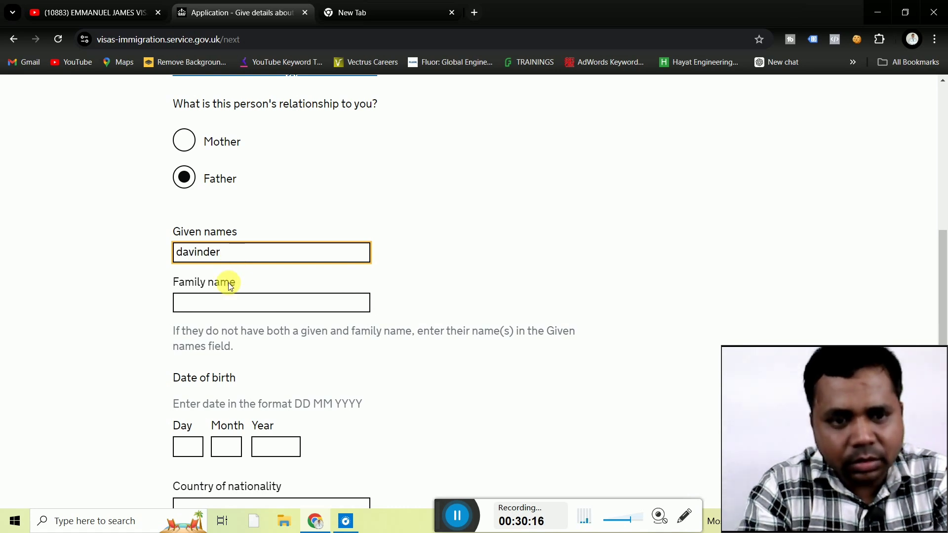
left_click(233, 304)
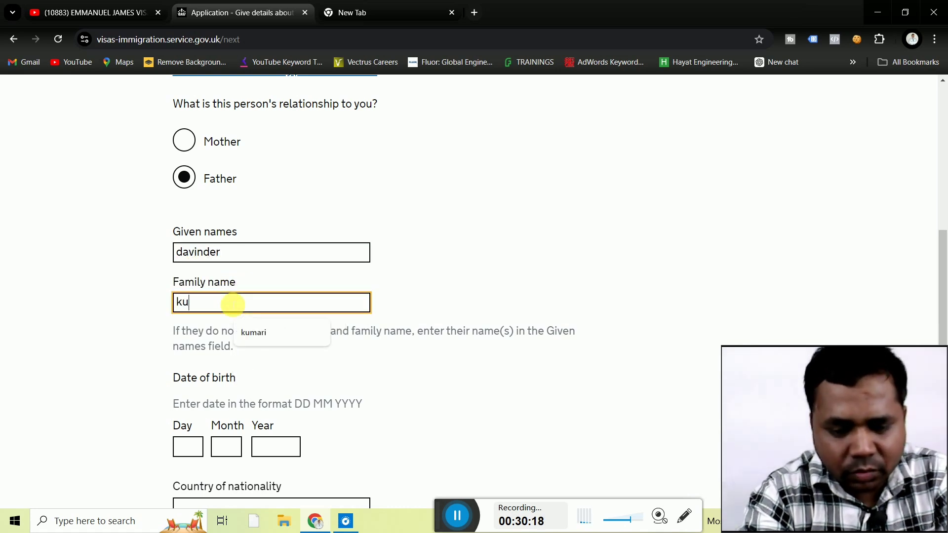
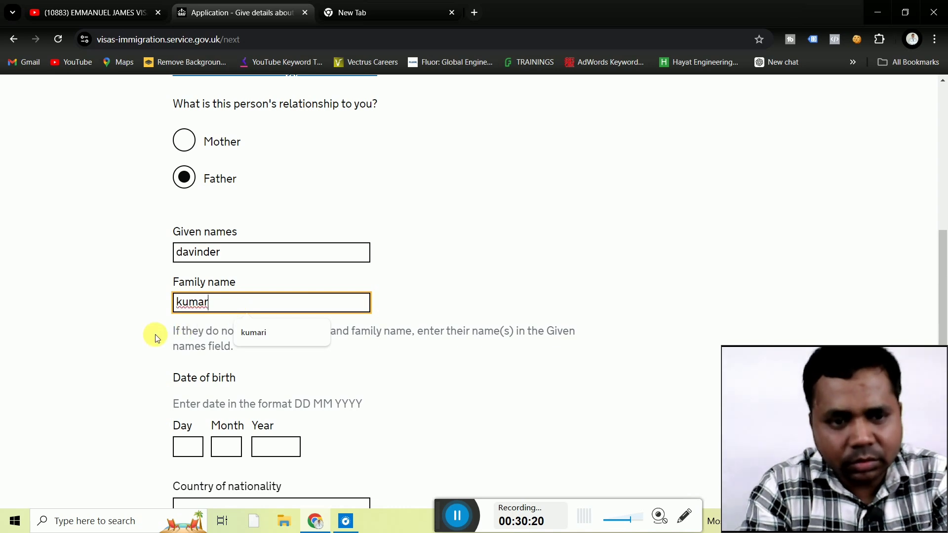
left_click(155, 334)
Enter the father's date of birth as 01 01 1978.
scroll(155, 334, "down", 1)
scroll(155, 334, "down", 2)
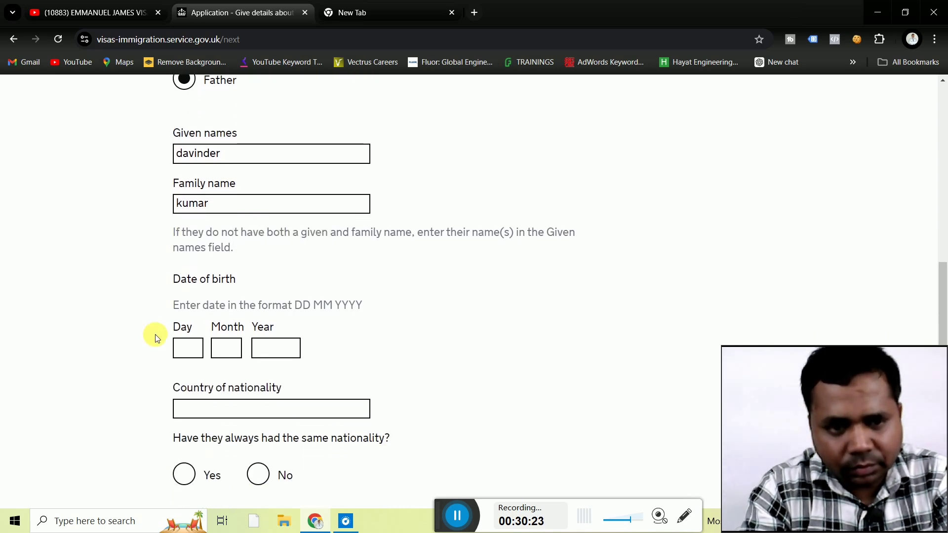
left_click(188, 348)
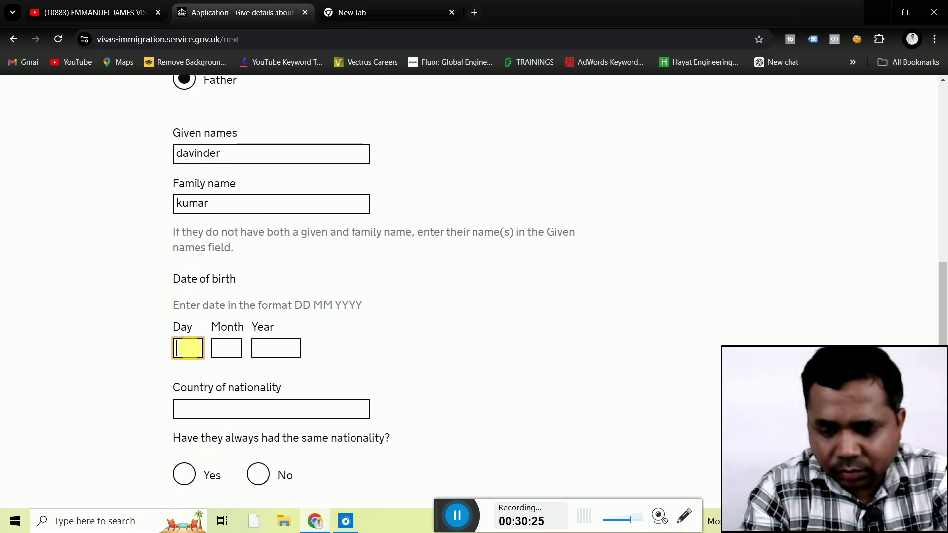
left_click(227, 350)
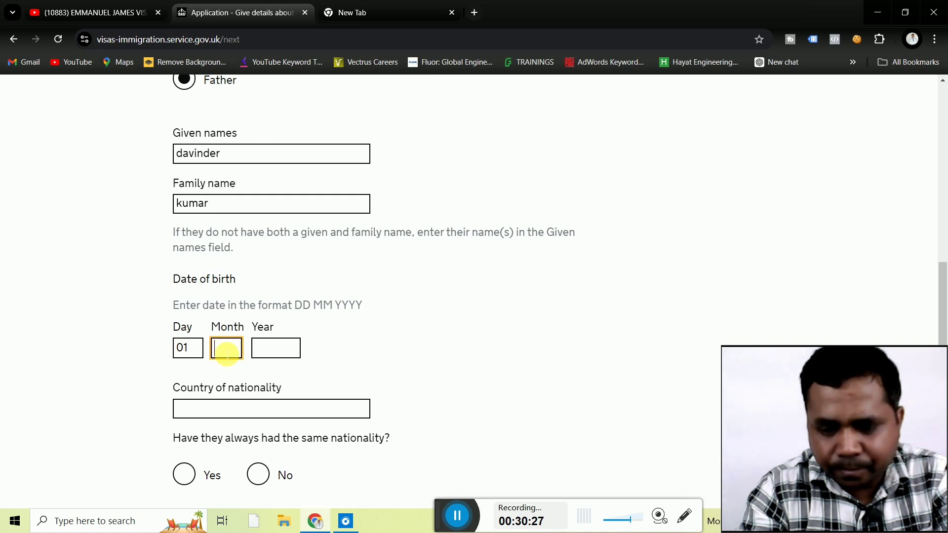
left_click(274, 348)
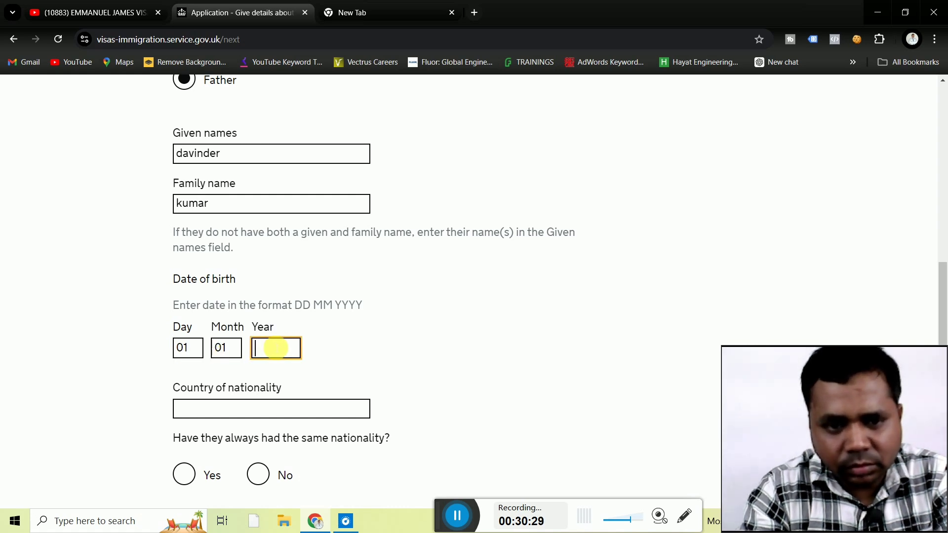
type("19")
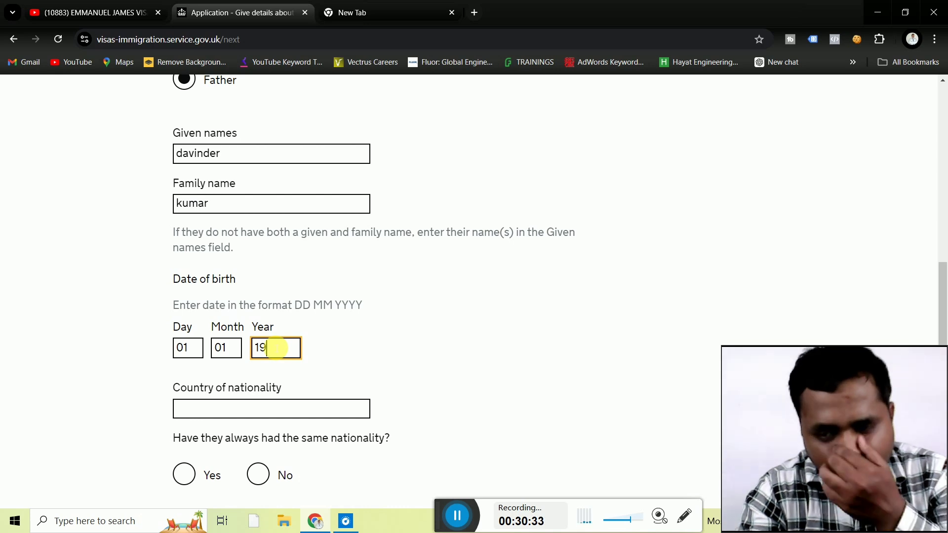
type("78")
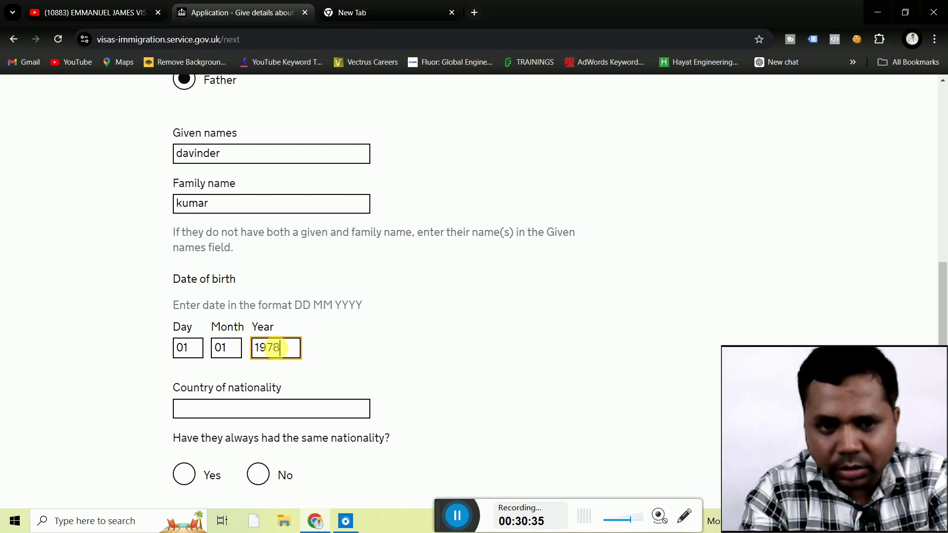
Set the father's nationality to India, answer Yes to always the same nationality, and save.
left_click(212, 411)
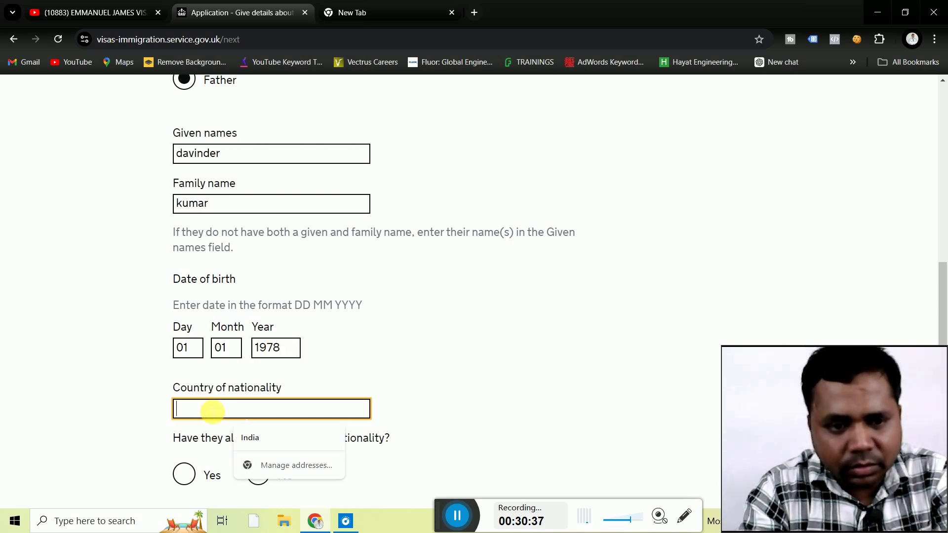
type("india")
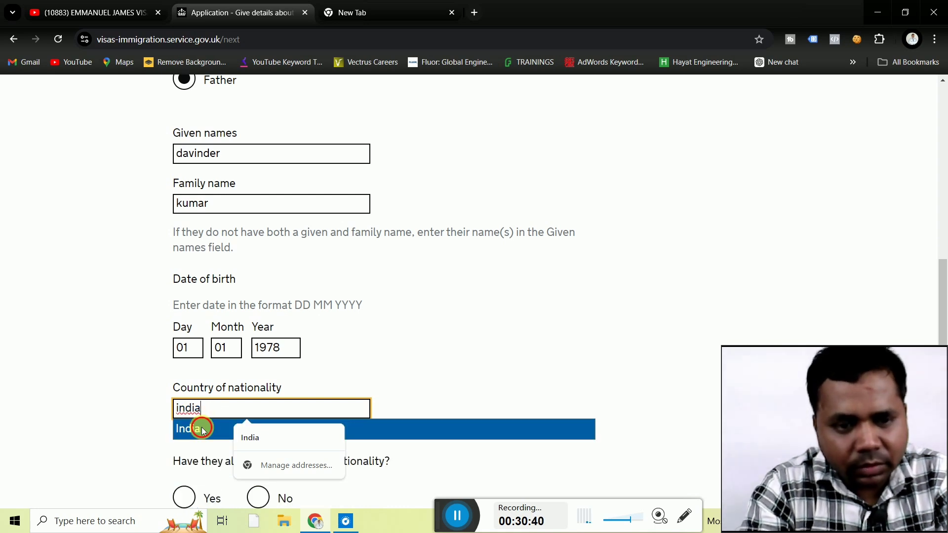
left_click(202, 431)
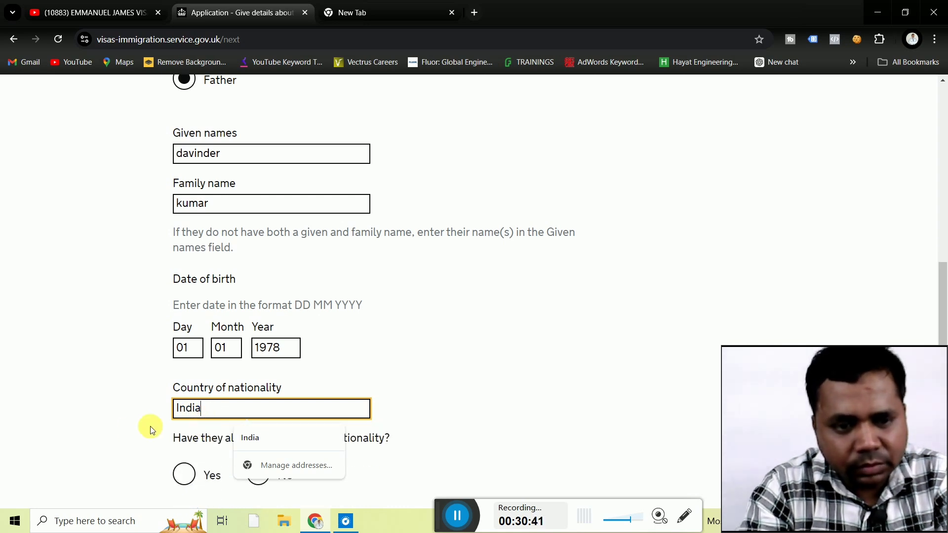
left_click(124, 431)
scroll(124, 431, "down", 2)
scroll(123, 432, "down", 1)
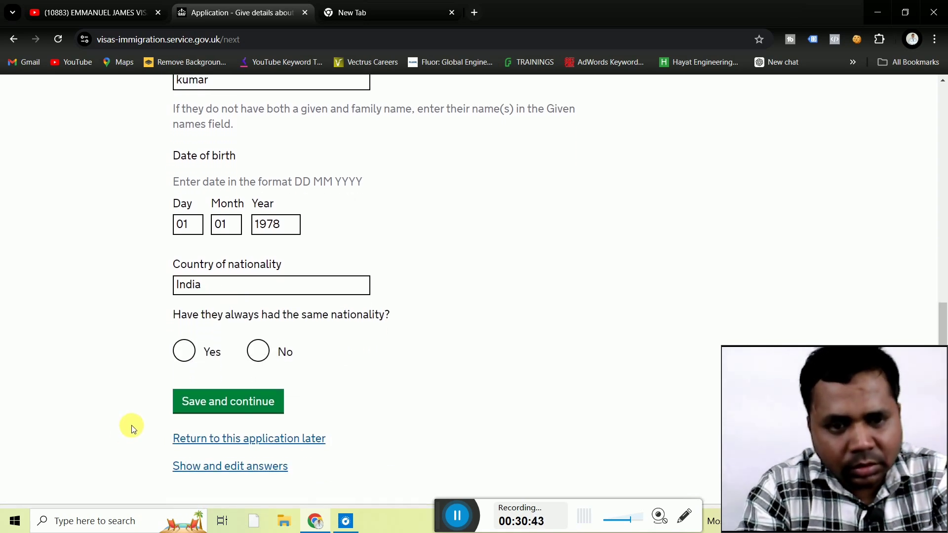
left_click(178, 355)
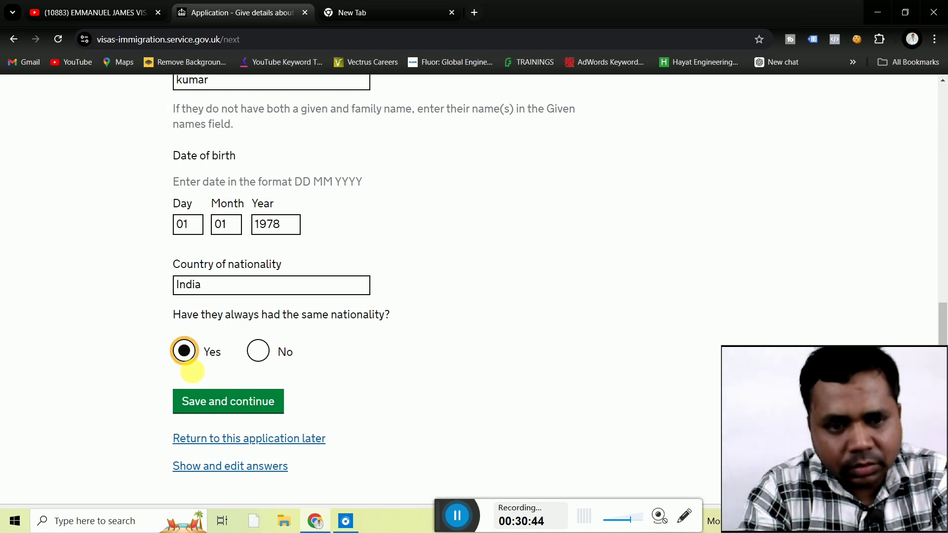
left_click(209, 399)
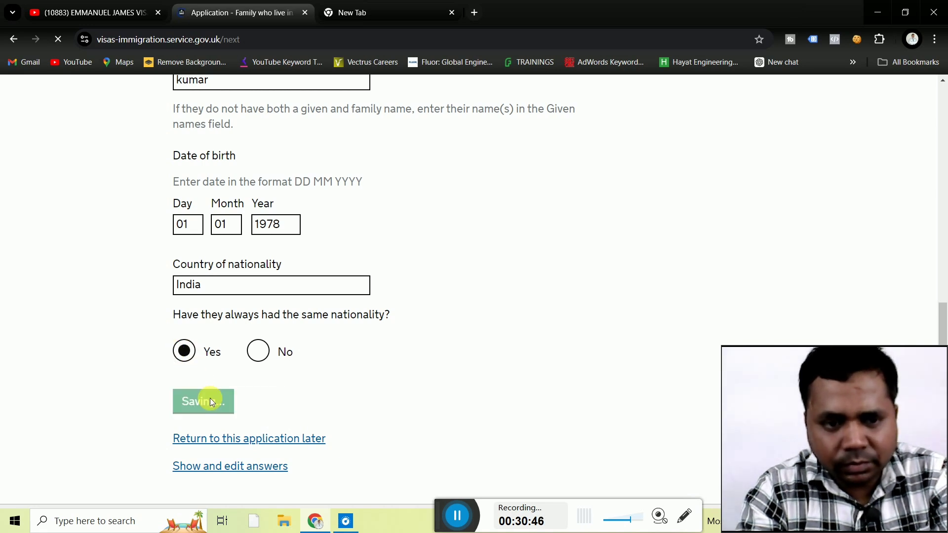
Answer No on 'Family who live in the UK' and save the answer.
scroll(122, 374, "down", 4)
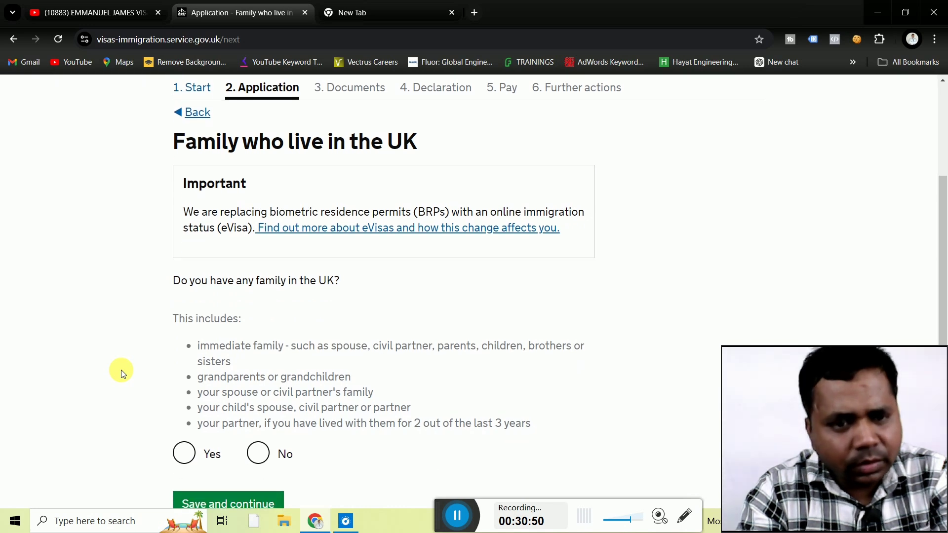
scroll(120, 369, "down", 2)
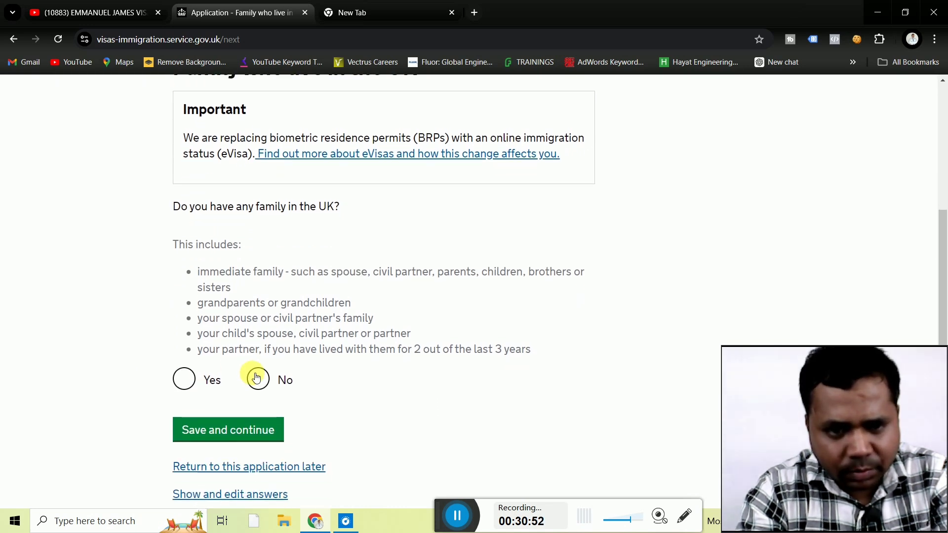
left_click(257, 377)
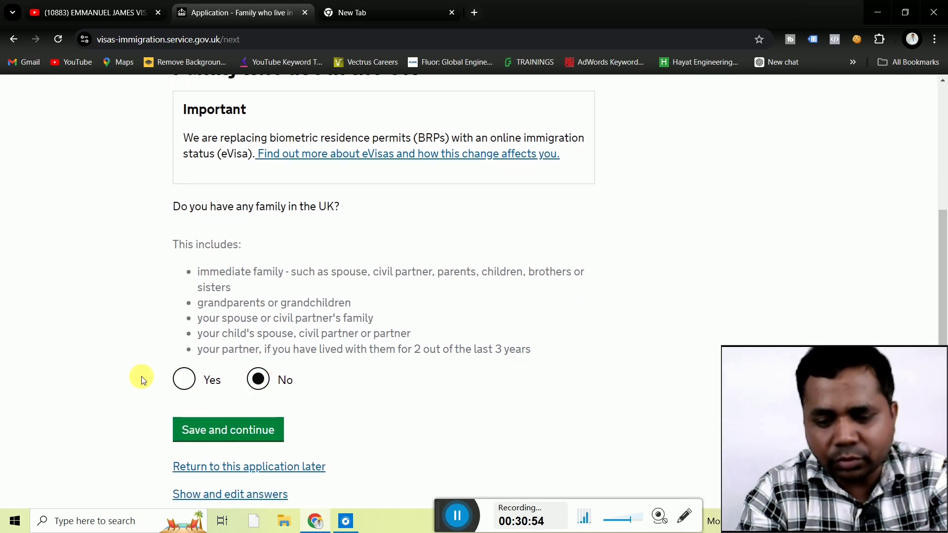
scroll(141, 376, "down", 1)
left_click(203, 378)
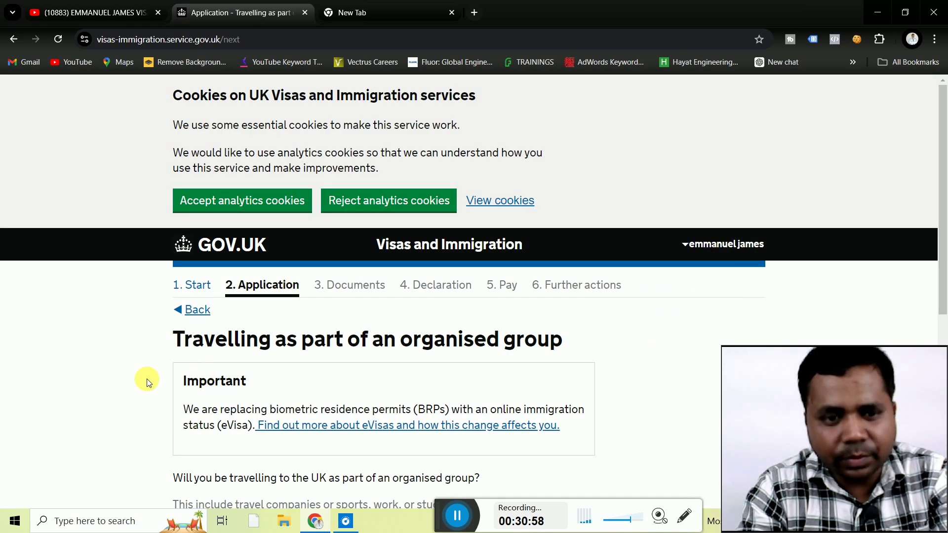
scroll(142, 383, "down", 4)
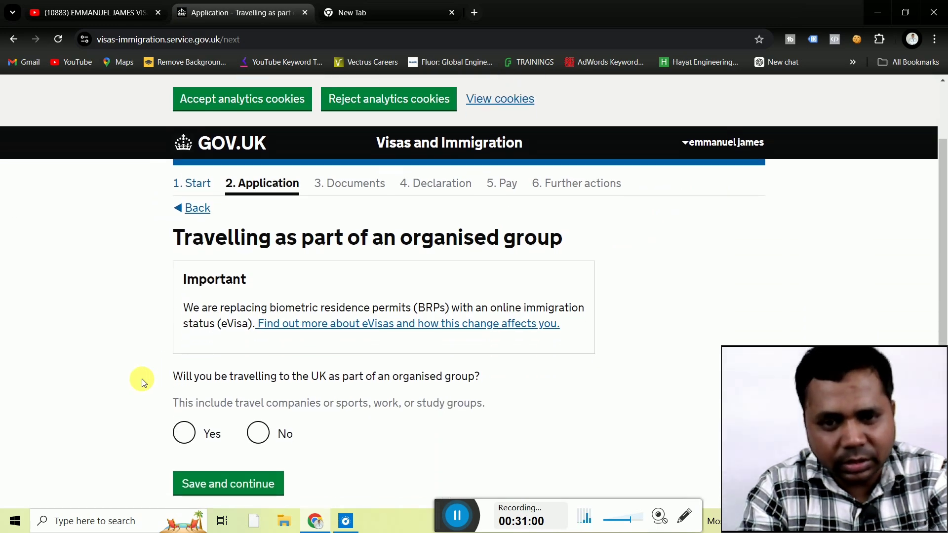
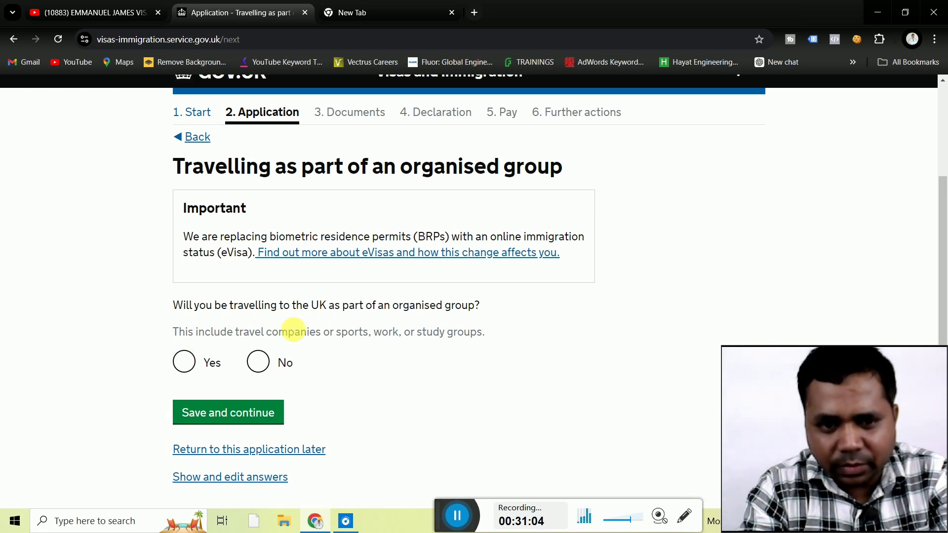
Answer No to travelling in an organised group and No to travelling with another person.
left_click(258, 362)
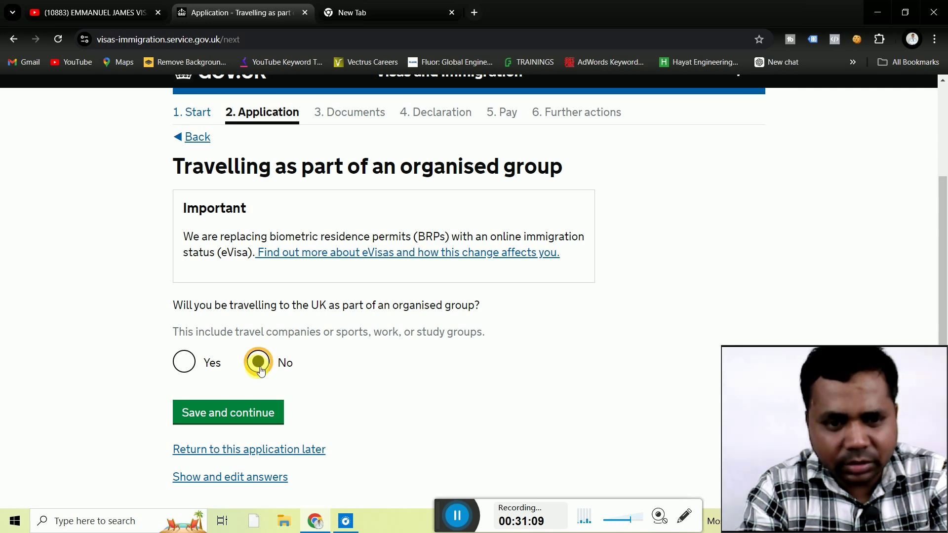
left_click(234, 416)
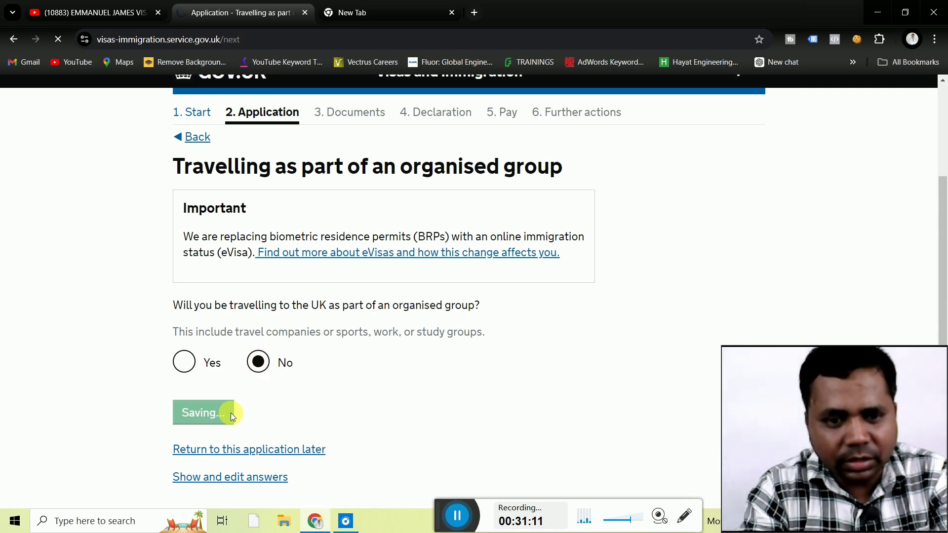
scroll(88, 381, "down", 4)
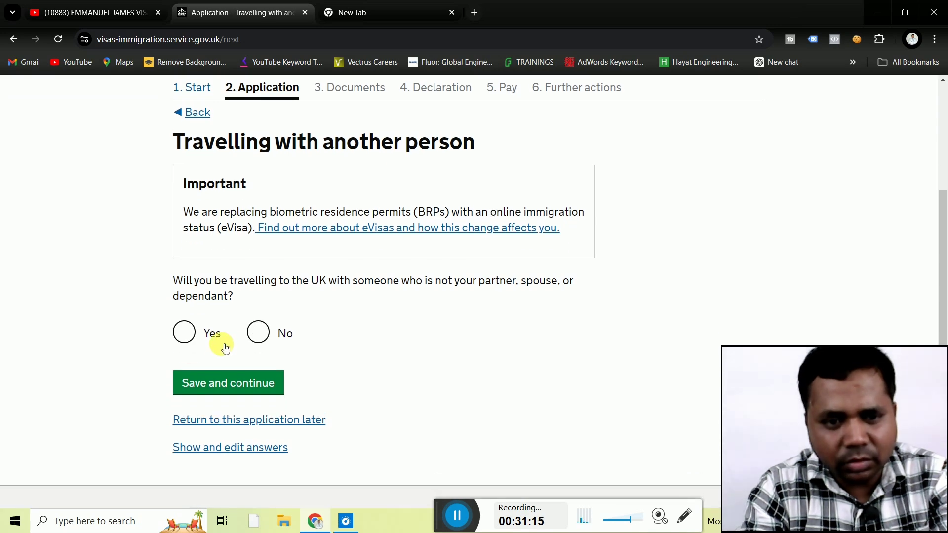
left_click(258, 331)
left_click(229, 380)
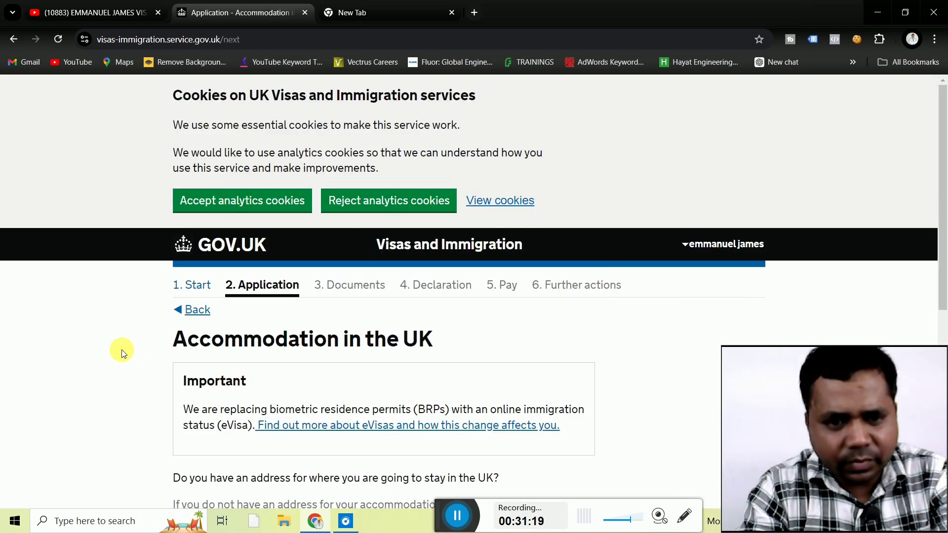
Answer Yes to having an address to stay at in the UK and save.
scroll(121, 350, "down", 3)
scroll(122, 353, "down", 3)
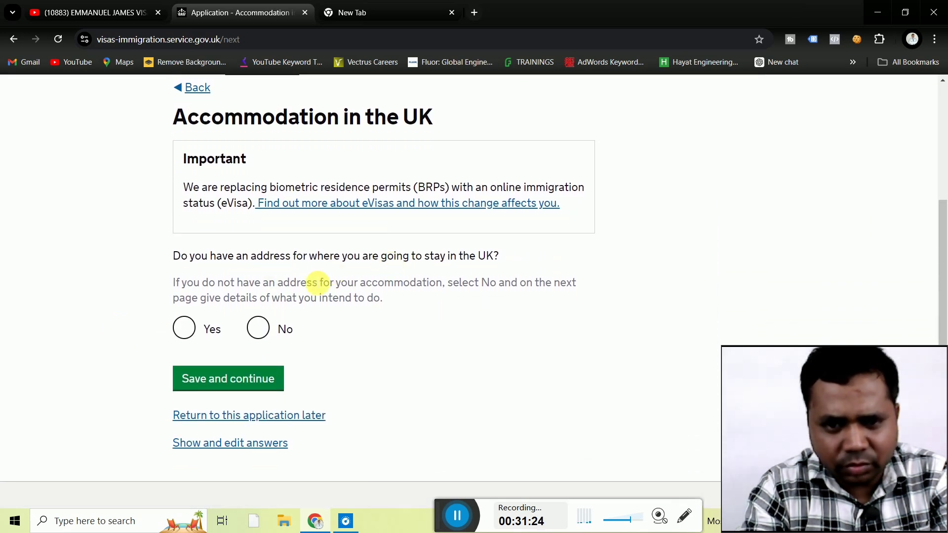
left_click(192, 330)
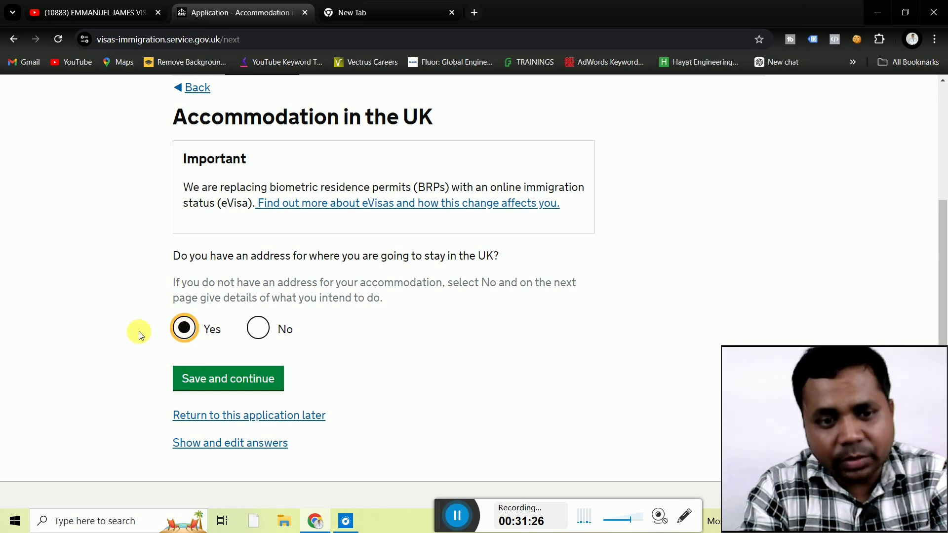
left_click(199, 378)
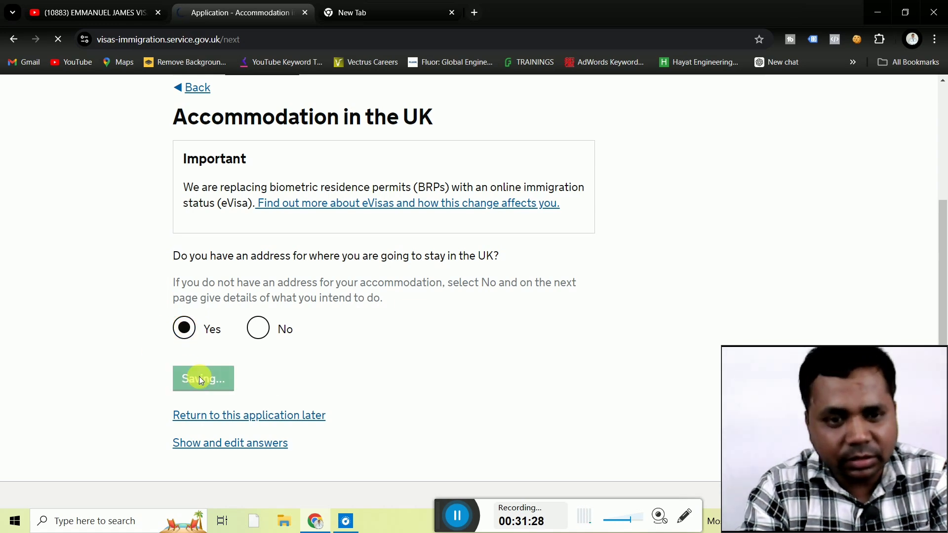
Enter 'londan hotel' as the name of the place to stay.
scroll(89, 354, "down", 3)
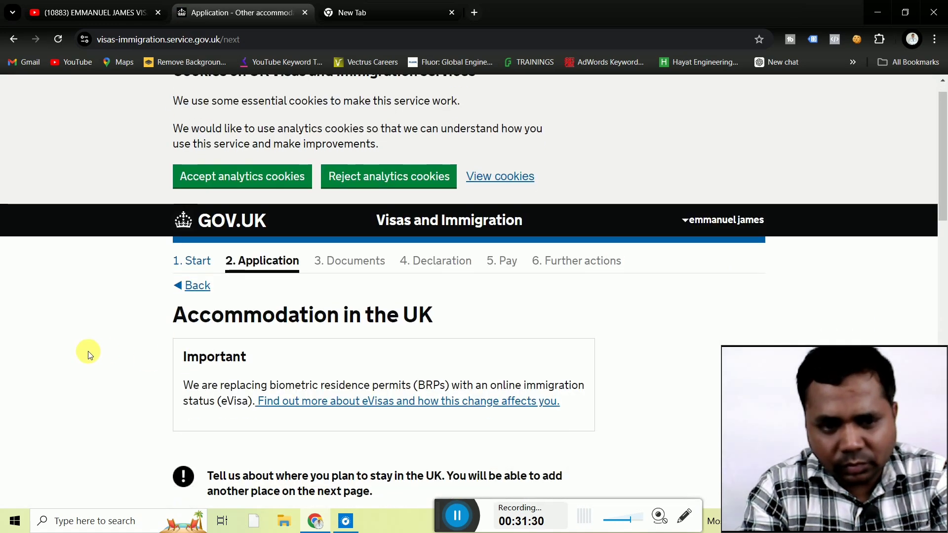
scroll(89, 354, "down", 4)
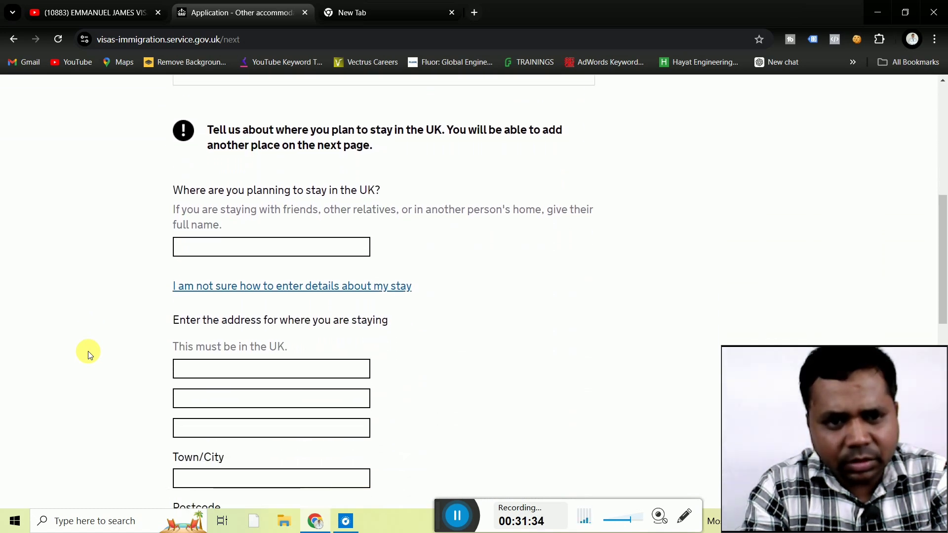
left_click(248, 254)
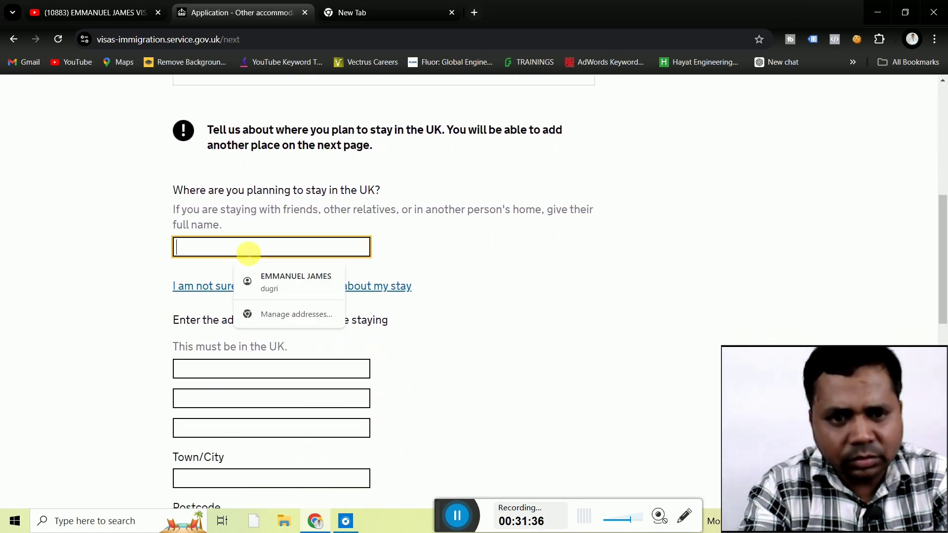
type("londan hotel")
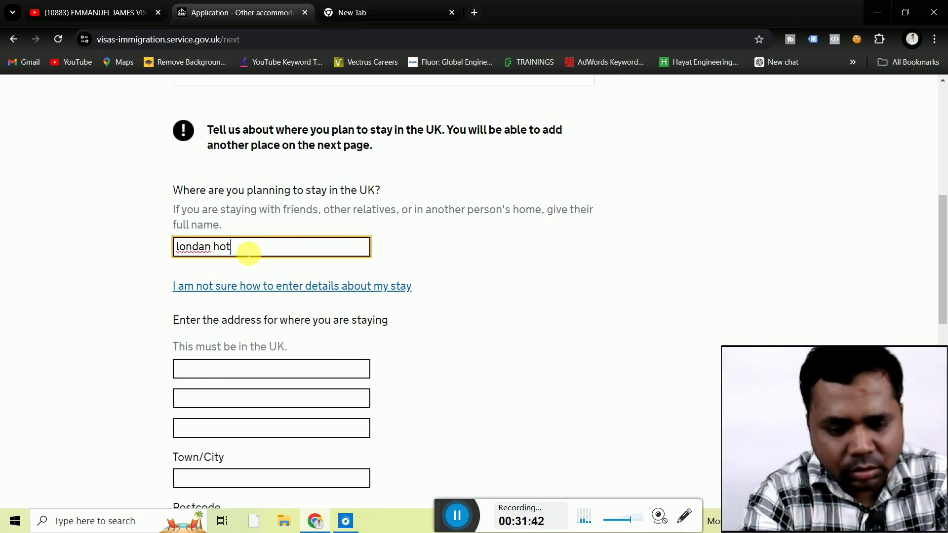
left_click(88, 307)
Fill the first address line with 'londan street'.
scroll(91, 309, "down", 1)
scroll(91, 309, "down", 1)
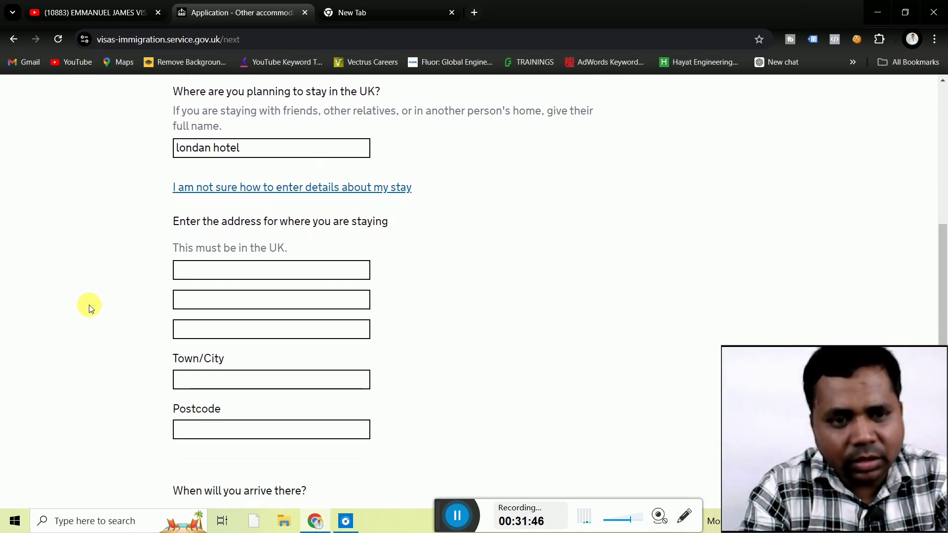
left_click(254, 277)
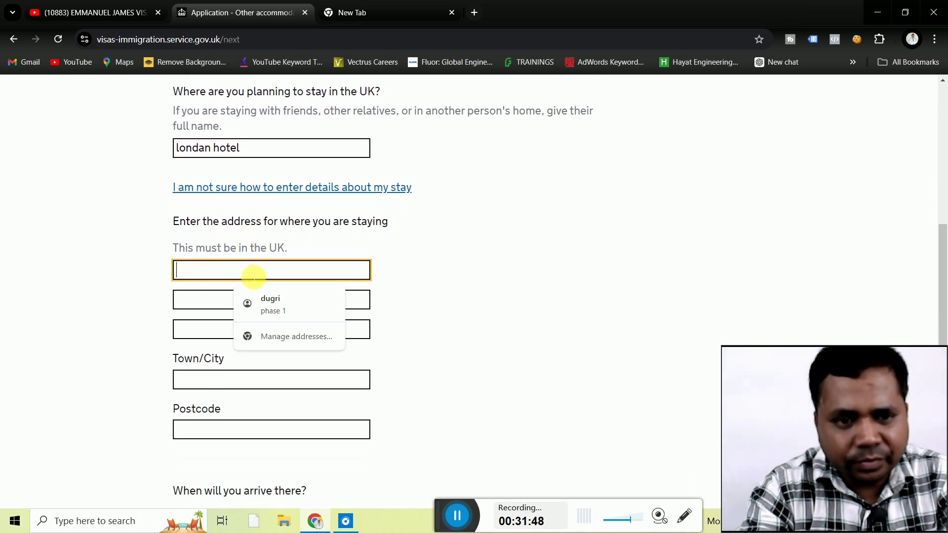
type("lon")
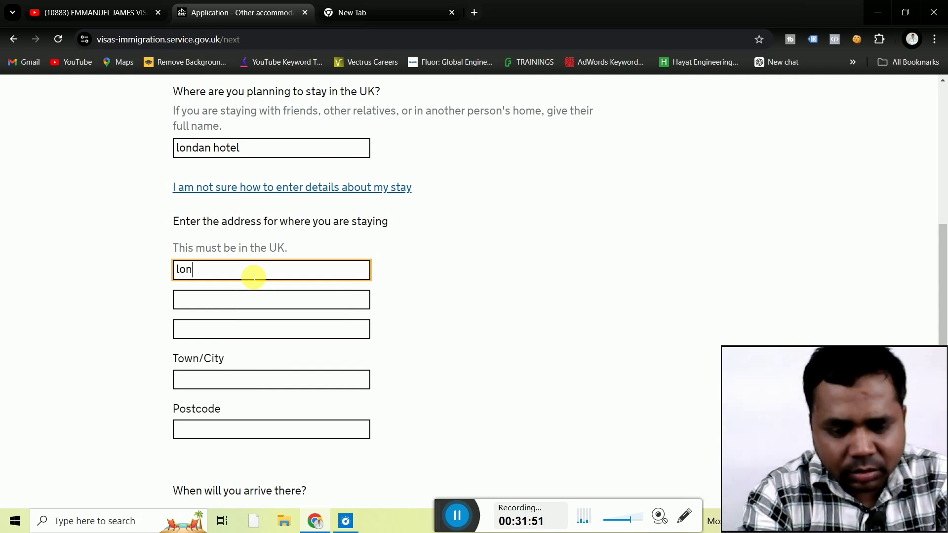
type("dan ")
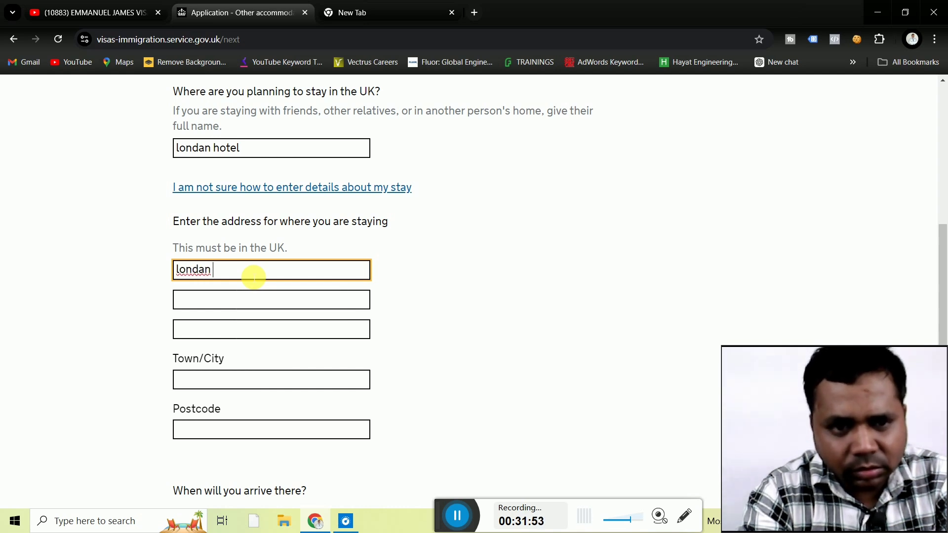
type("street")
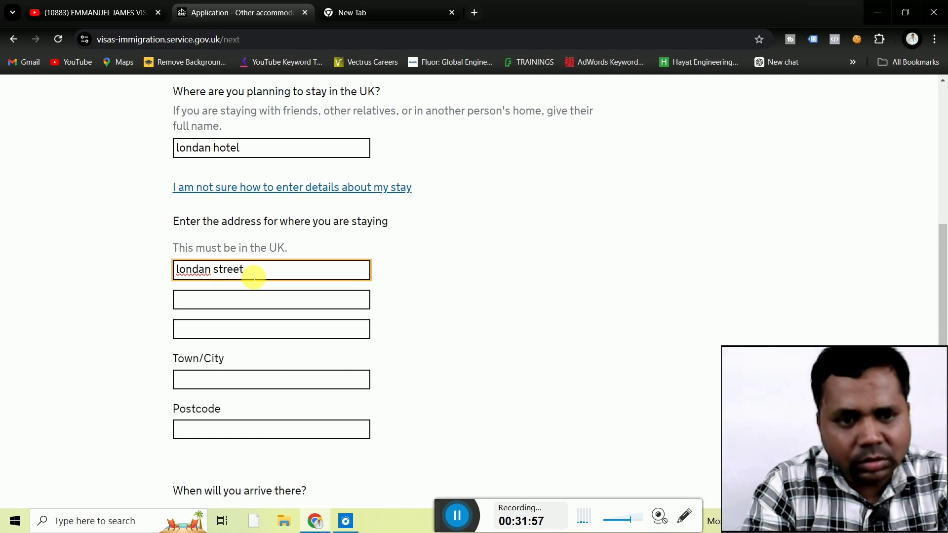
left_click(234, 301)
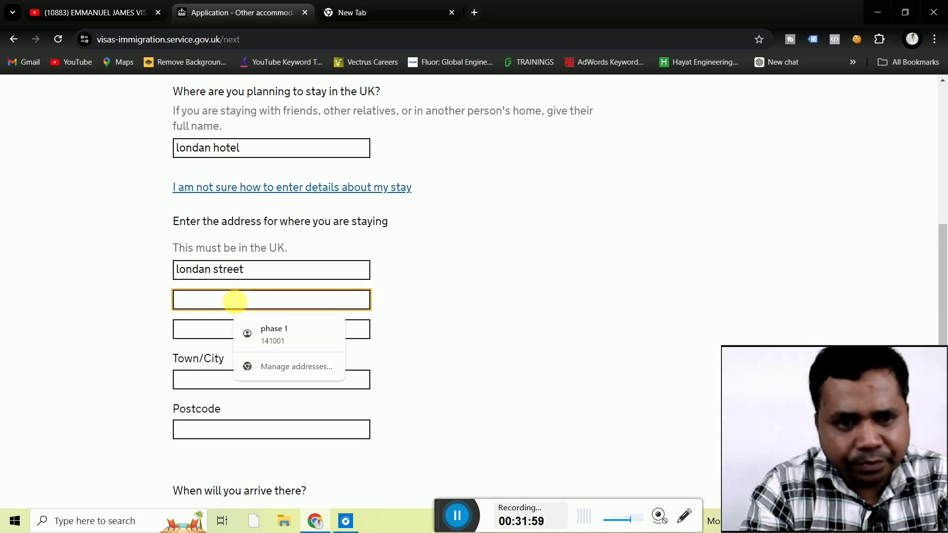
Enter 'londan' as the town/city and 'uk' as the postcode.
left_click(214, 385)
type("l")
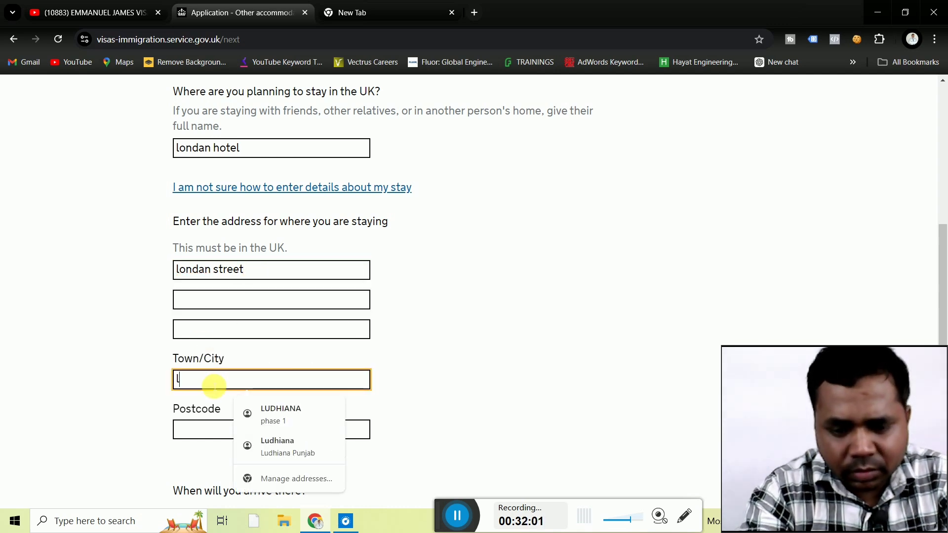
type("ona")
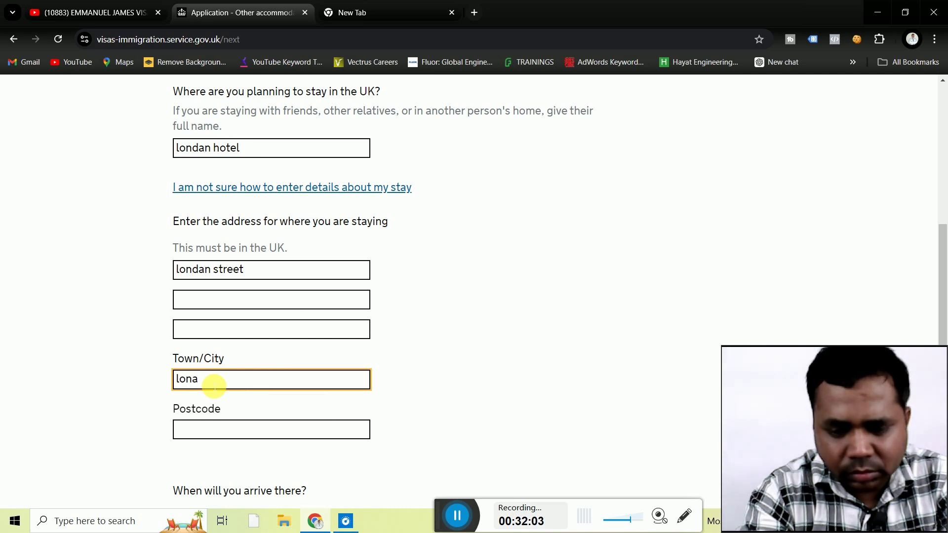
key("BackSpace")
type("dan")
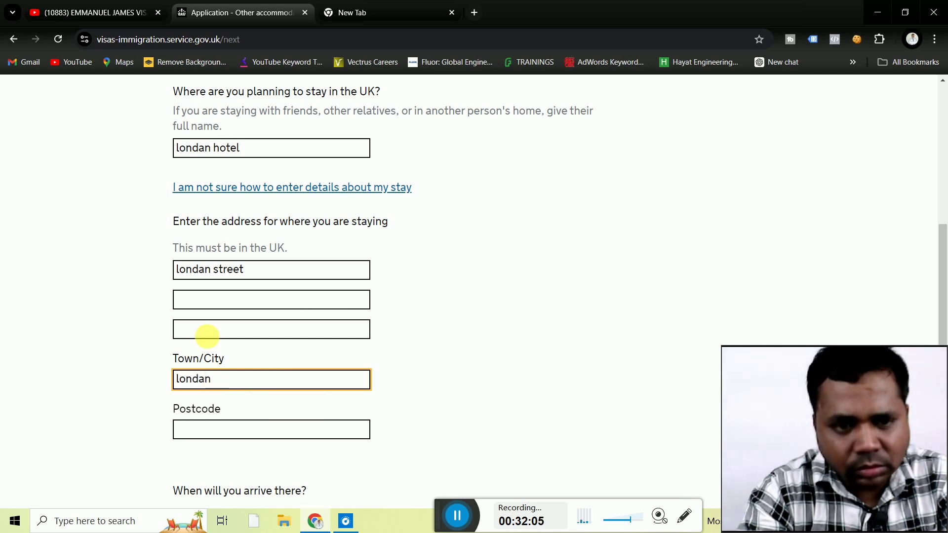
left_click(223, 429)
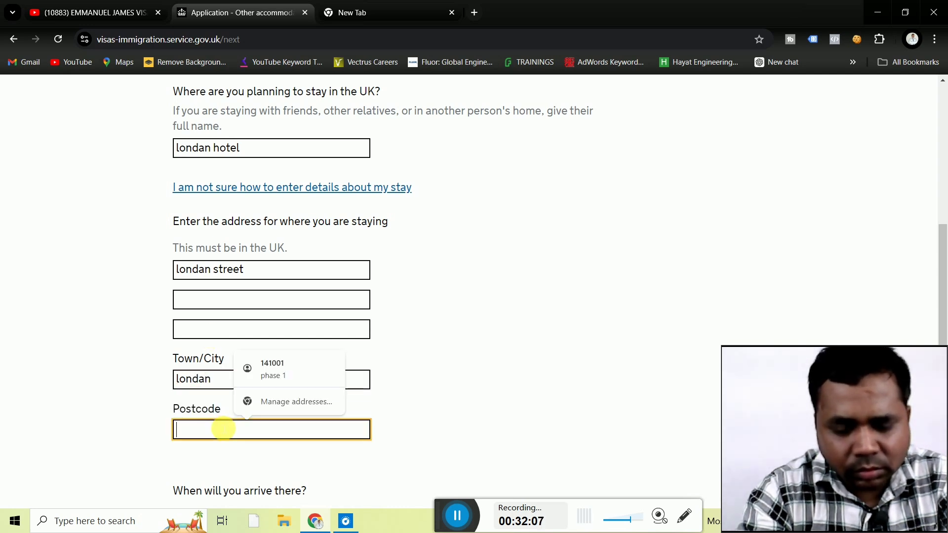
type("uk")
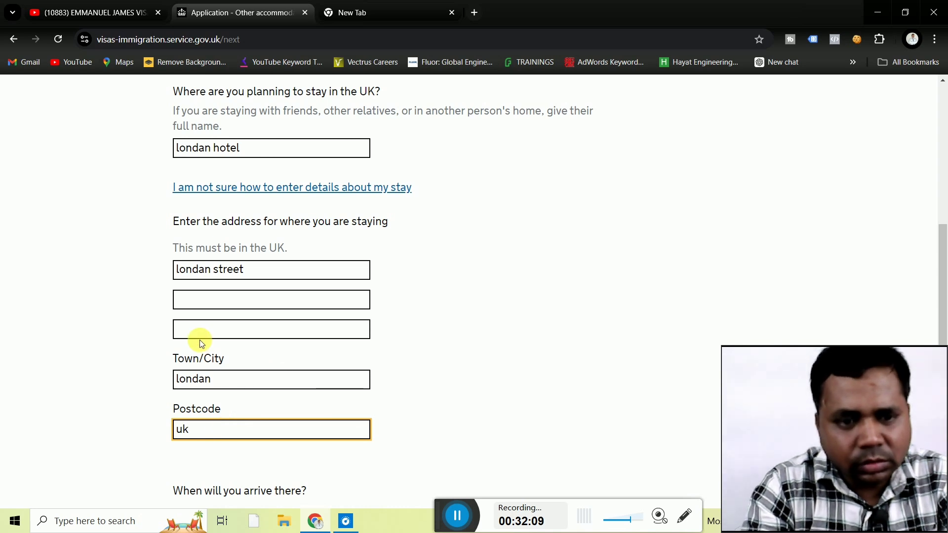
Fill the empty second address line with 'england'.
left_click(204, 333)
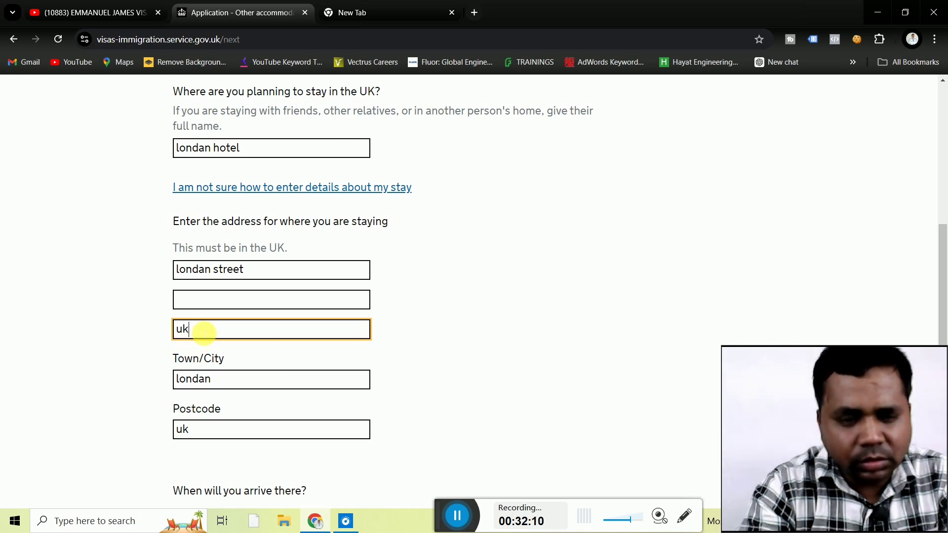
left_click(194, 300)
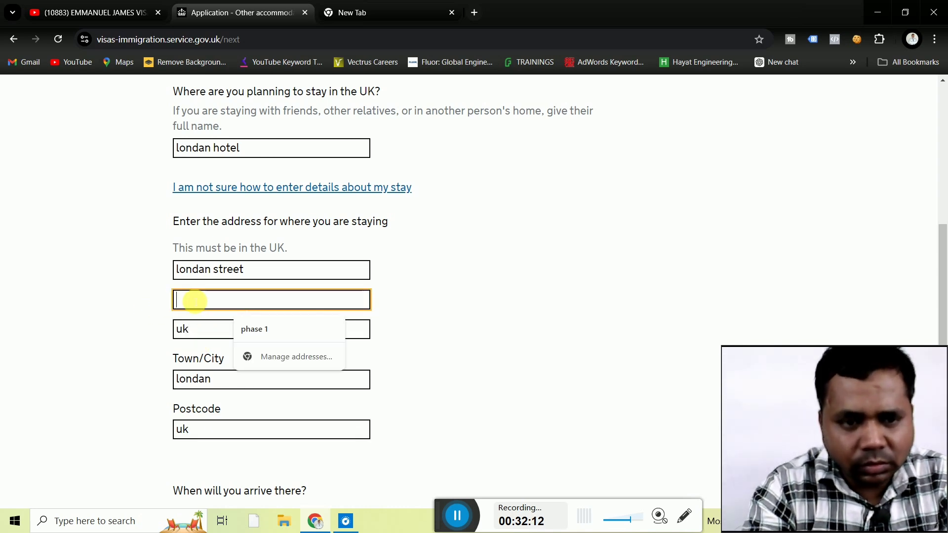
type("england")
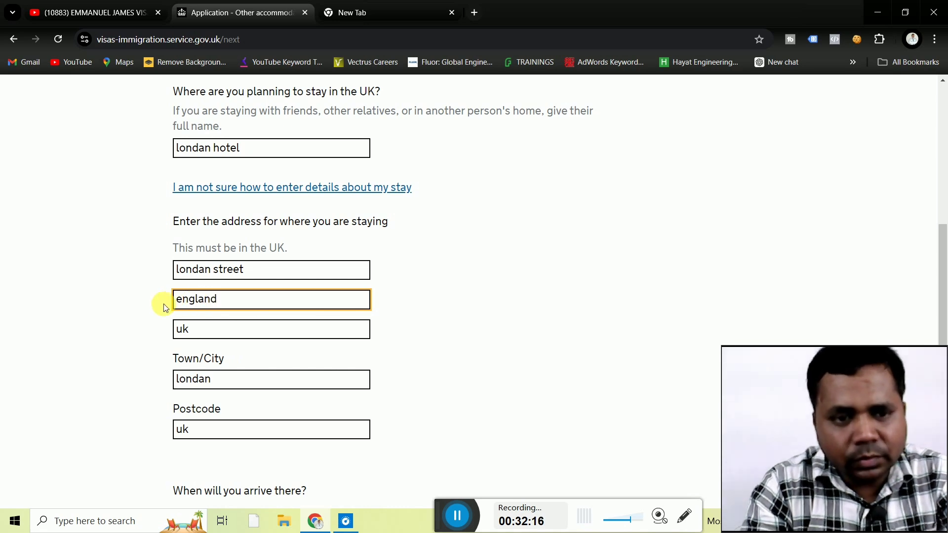
left_click(122, 305)
Enter the arrival date as 05 11 2024.
scroll(122, 307, "down", 4)
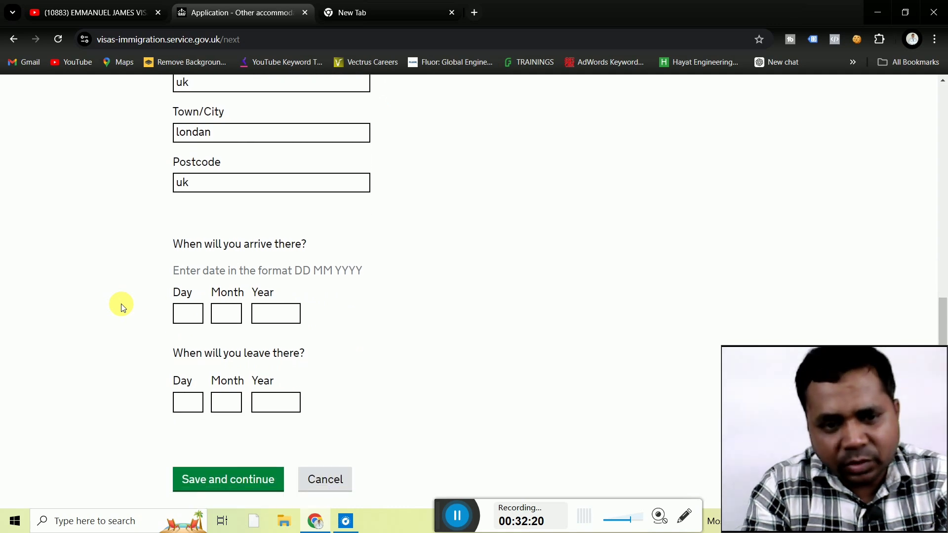
left_click(190, 315)
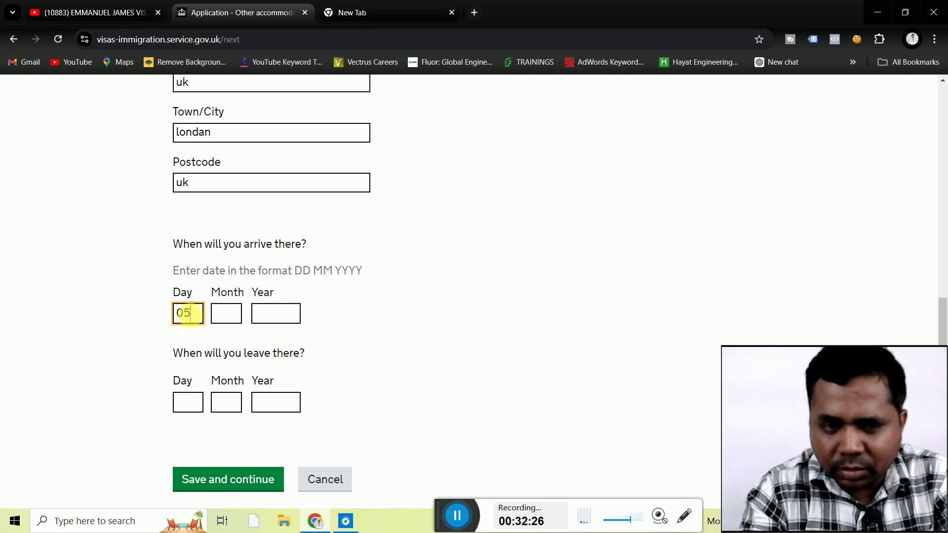
left_click(226, 314)
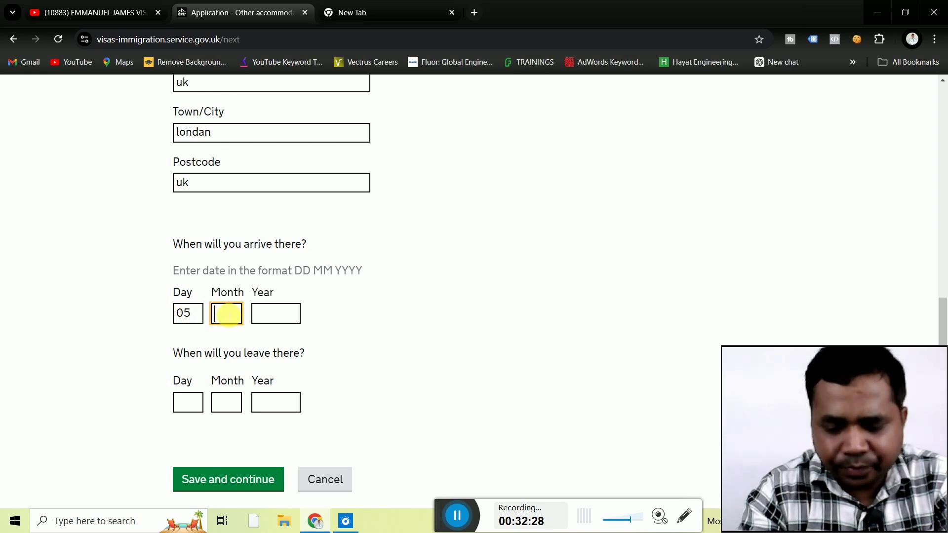
type("11")
left_click(265, 313)
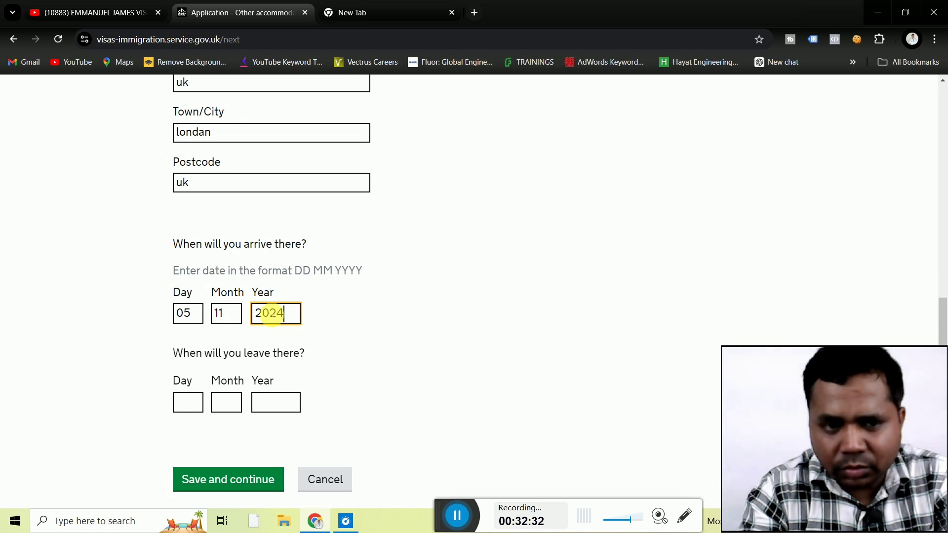
Enter the leave date as 10 11 2024 and save the stay dates.
left_click(195, 404)
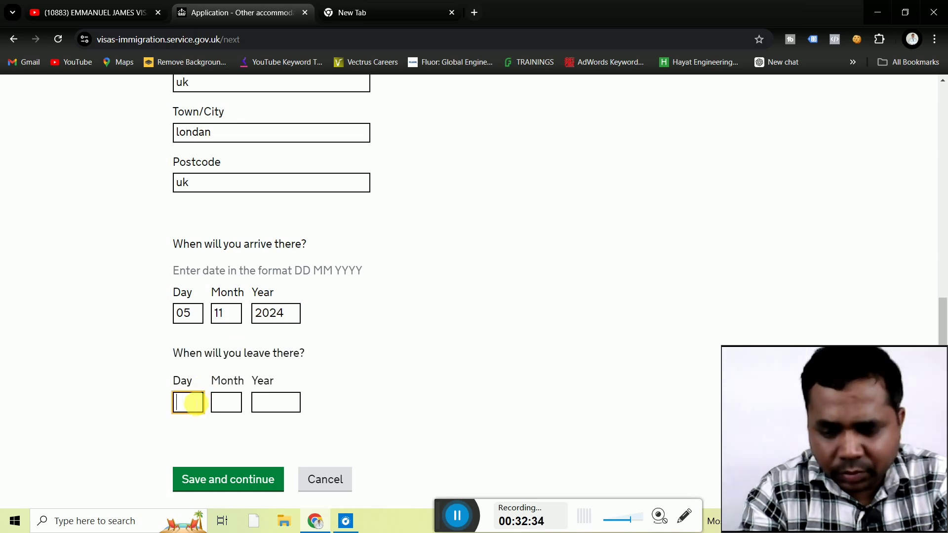
left_click(230, 404)
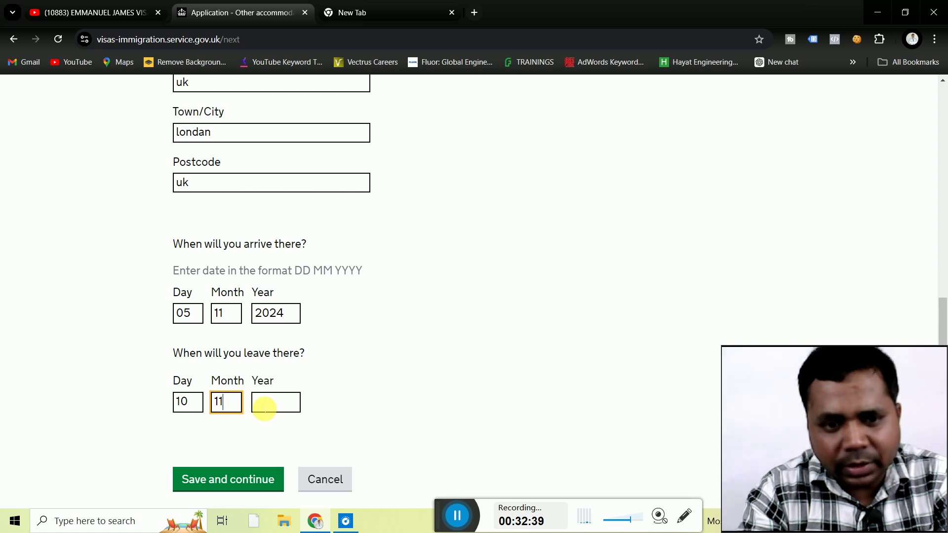
left_click(265, 409)
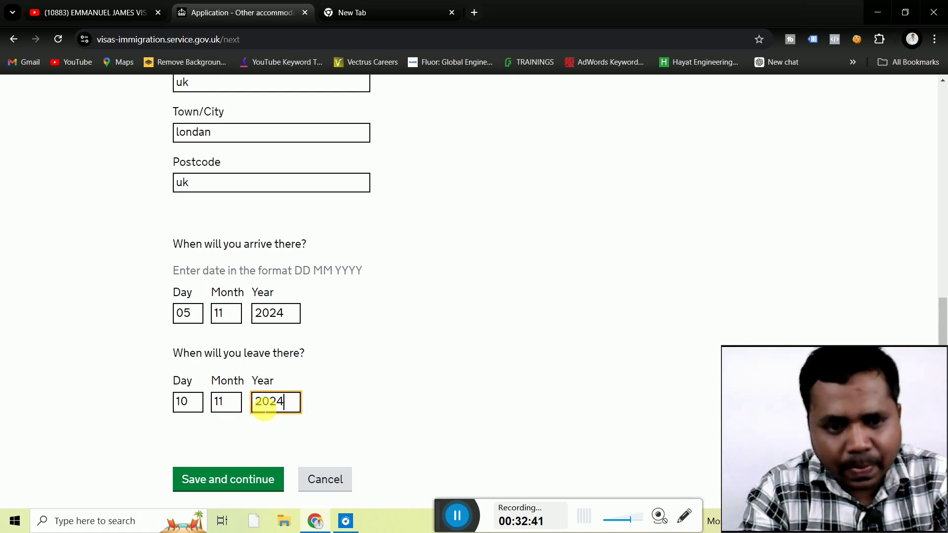
left_click(242, 478)
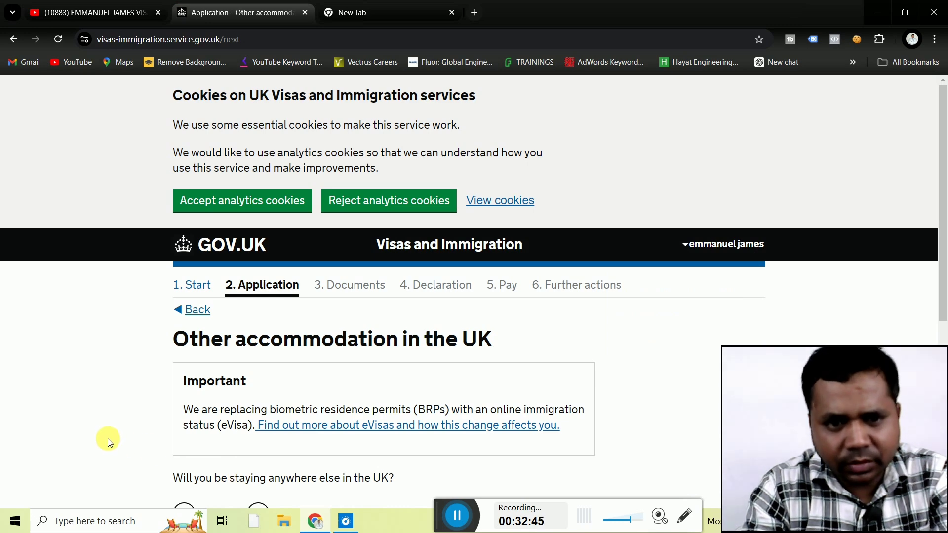
Save No for other UK accommodation and No for previous UK visits.
scroll(108, 439, "down", 3)
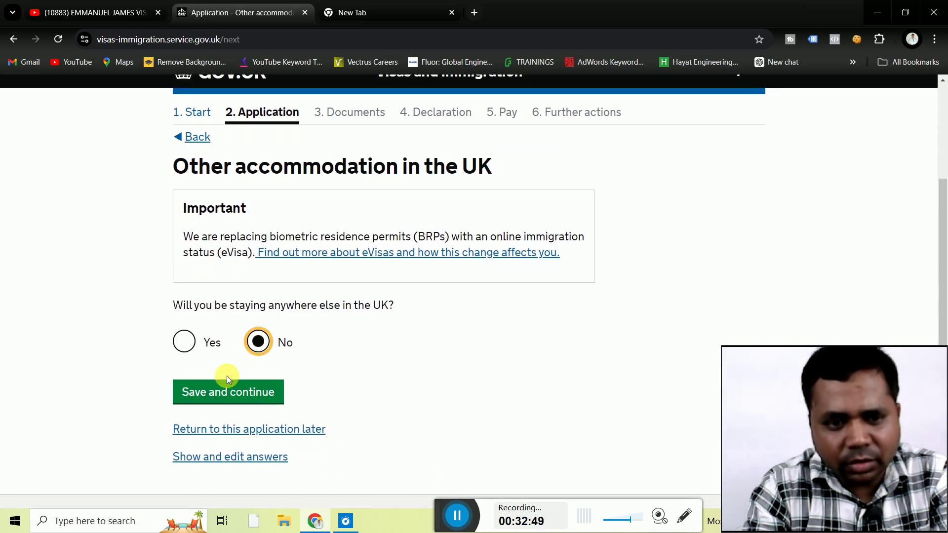
left_click(212, 391)
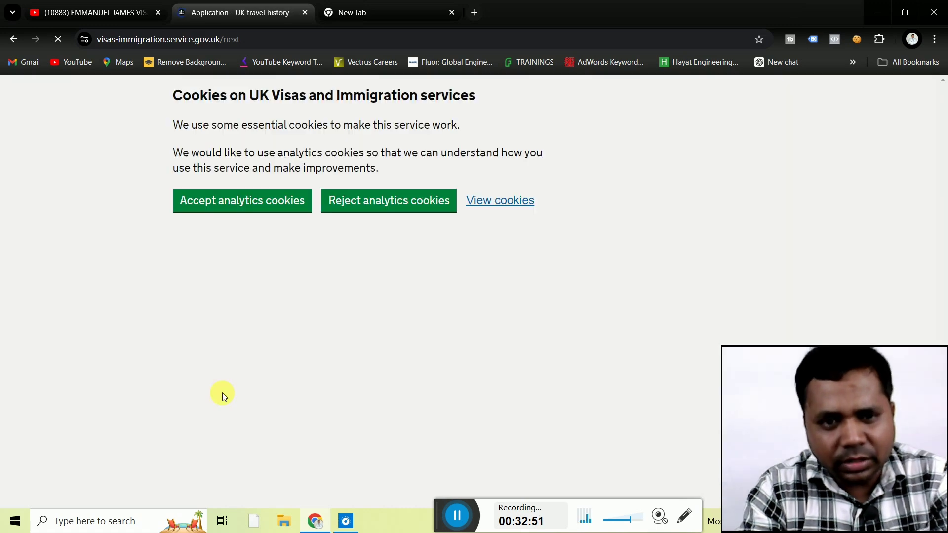
scroll(126, 365, "down", 3)
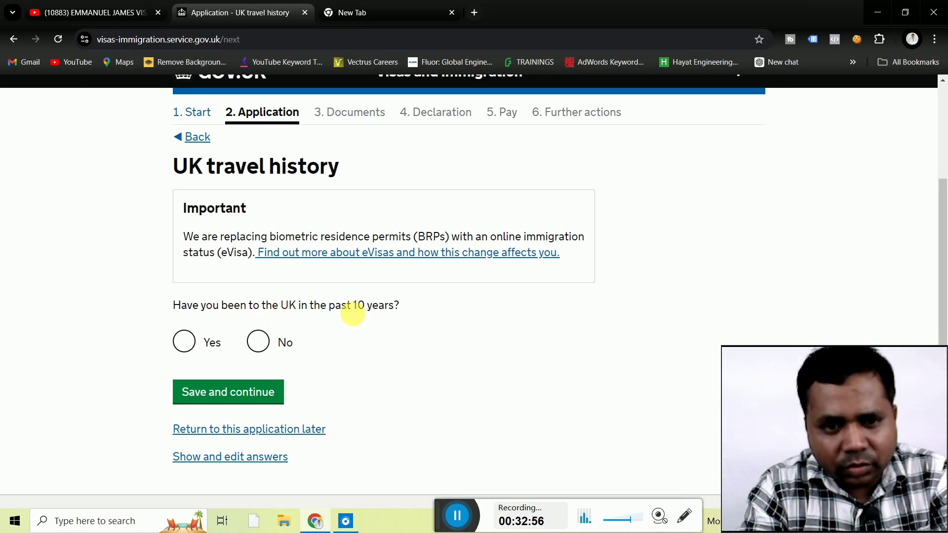
left_click(221, 393)
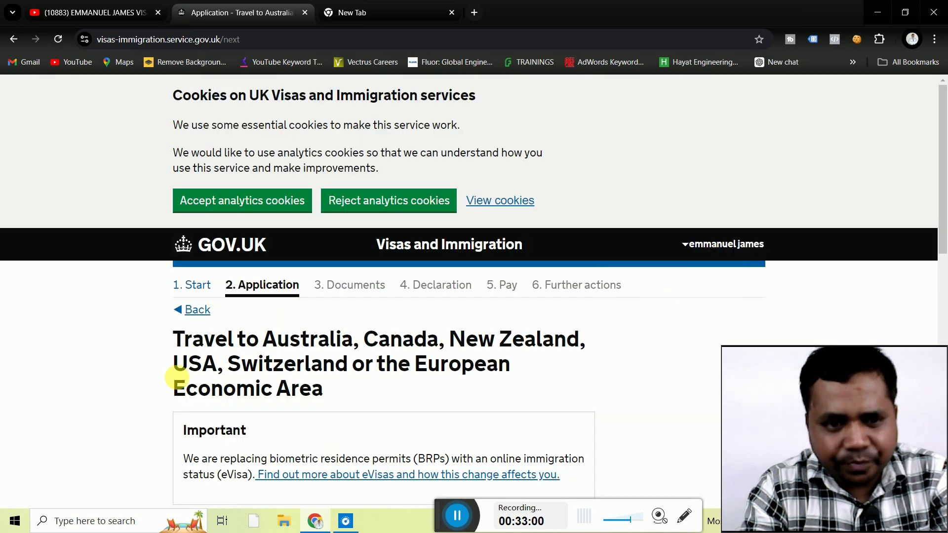
Record Zero visits to Australia, Canada, USA and similar, and No other world travel.
scroll(135, 369, "down", 5)
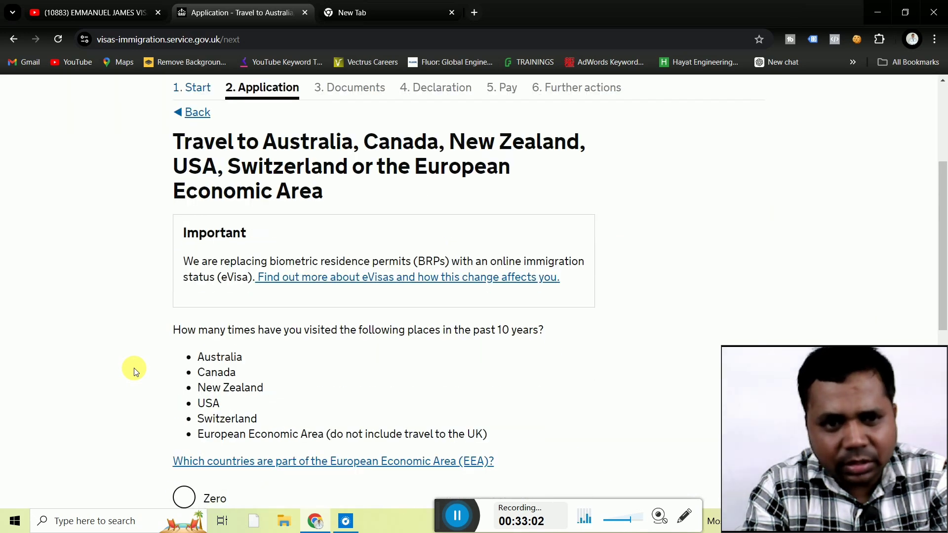
scroll(134, 368, "down", 4)
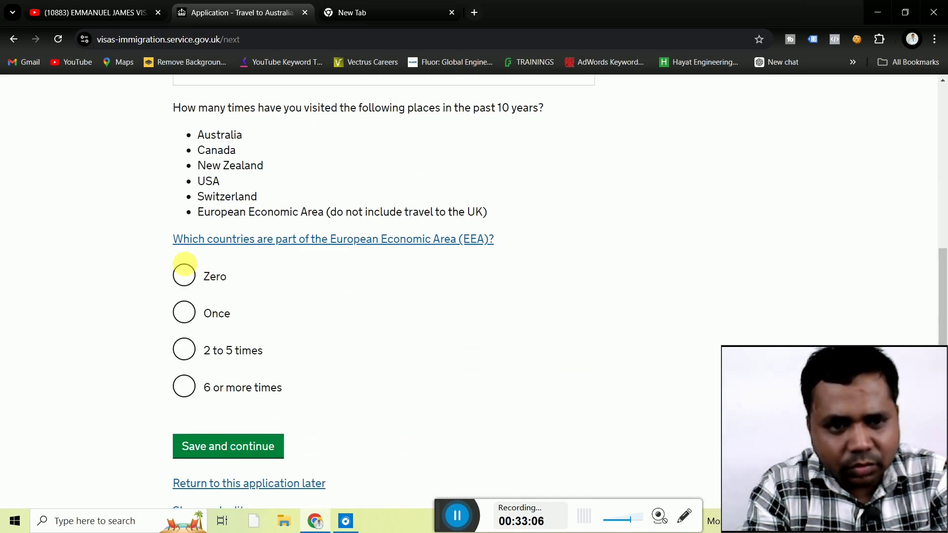
left_click(189, 275)
left_click(224, 449)
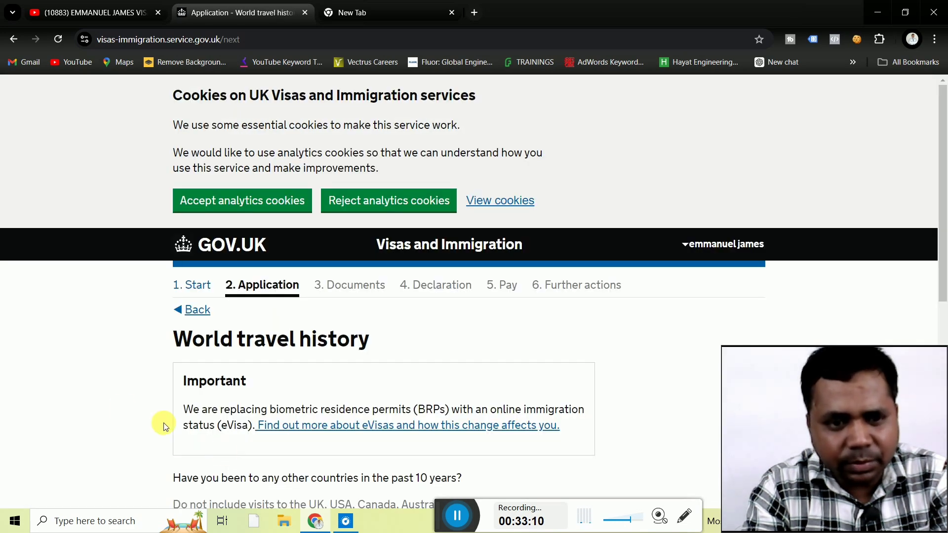
scroll(115, 407, "down", 4)
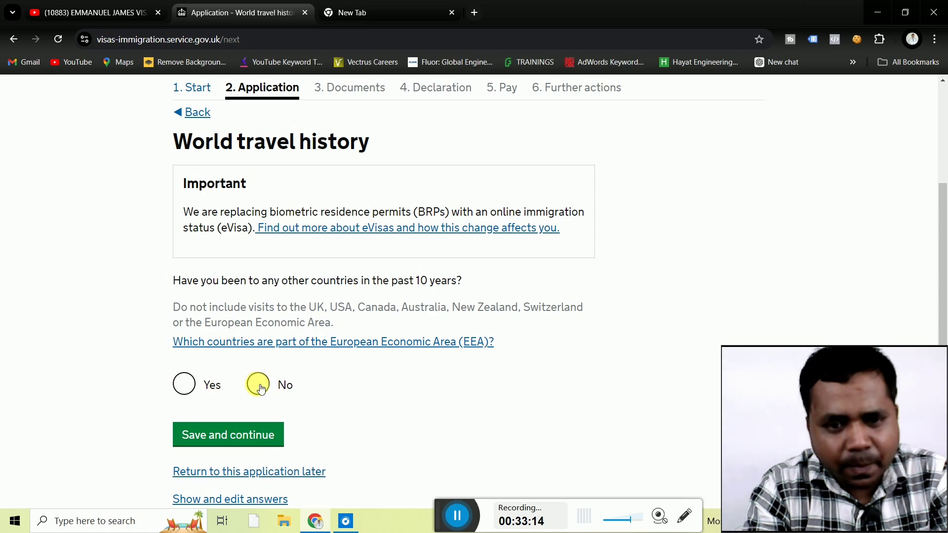
left_click(259, 388)
left_click(212, 435)
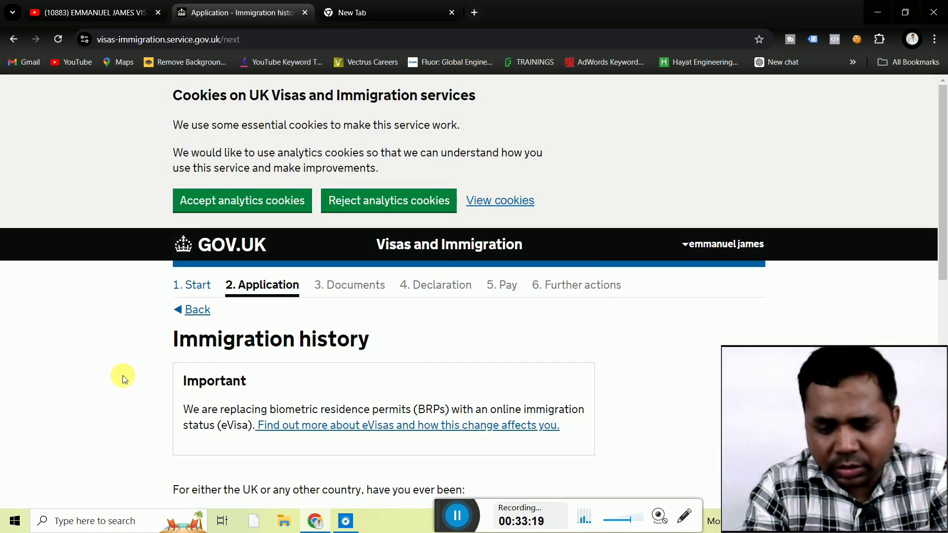
Answer No to any immigration refusals or removals and save.
scroll(122, 376, "down", 5)
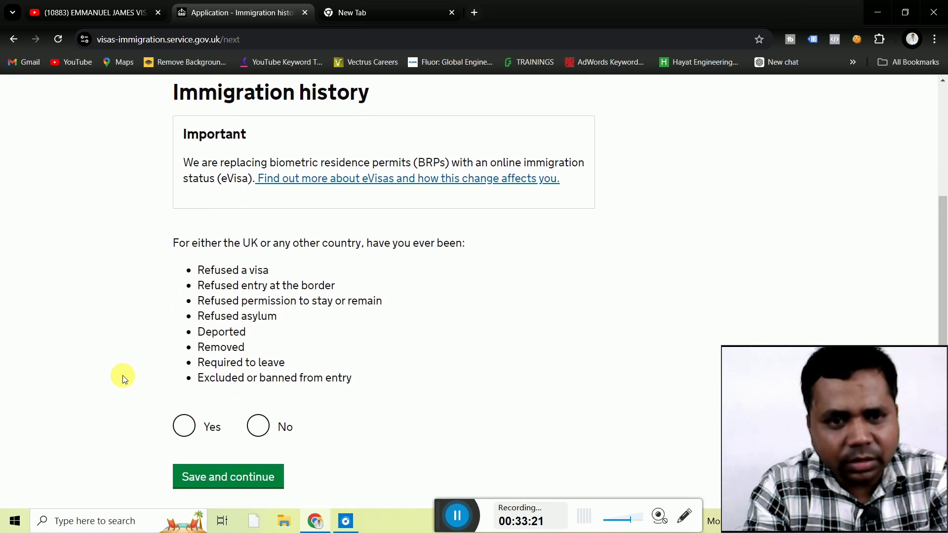
scroll(122, 376, "up", 2)
scroll(123, 376, "down", 2)
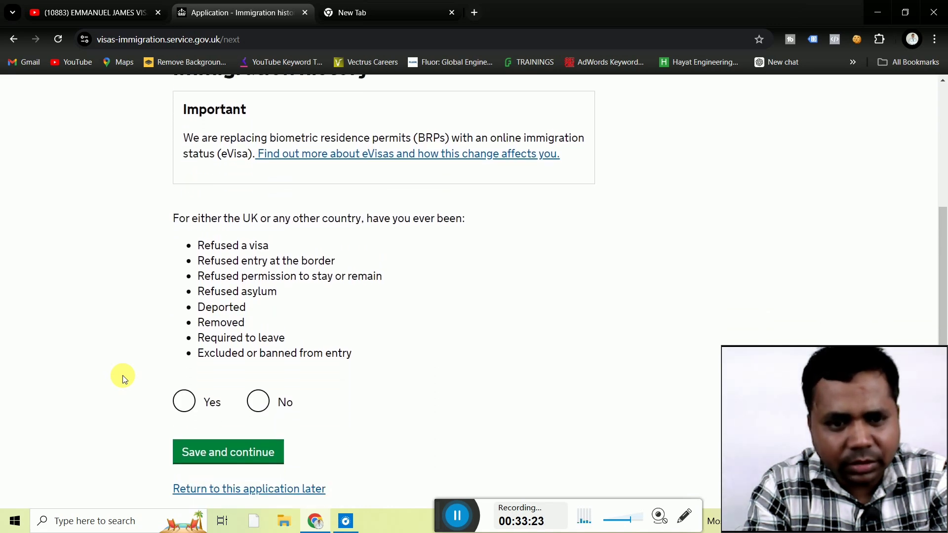
left_click(260, 410)
left_click(222, 454)
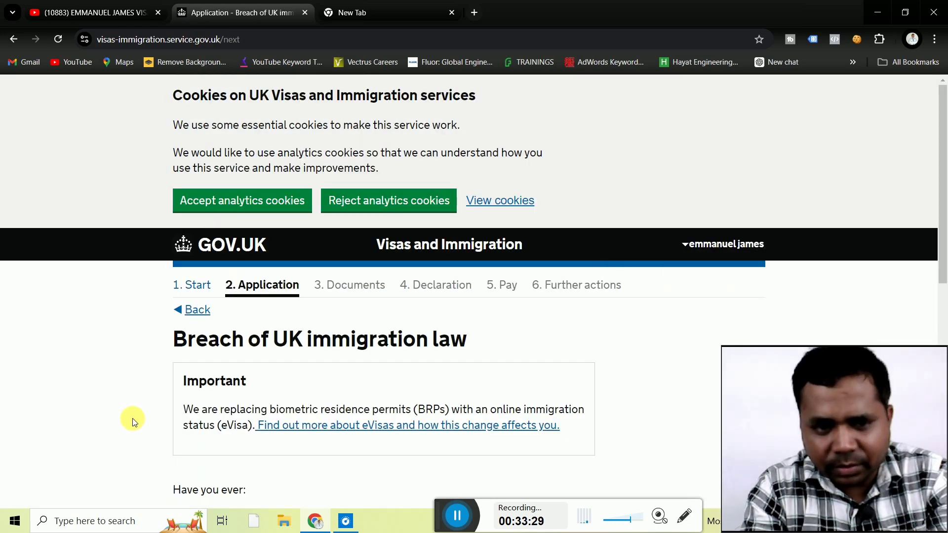
Declare no breaches of UK immigration law and no convictions or penalties.
scroll(132, 419, "down", 4)
scroll(132, 418, "down", 1)
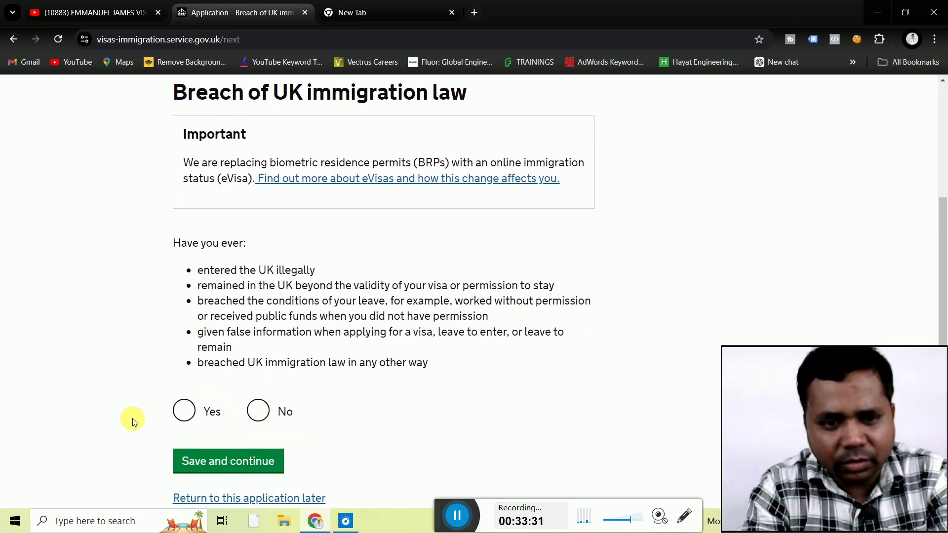
left_click(257, 410)
left_click(228, 460)
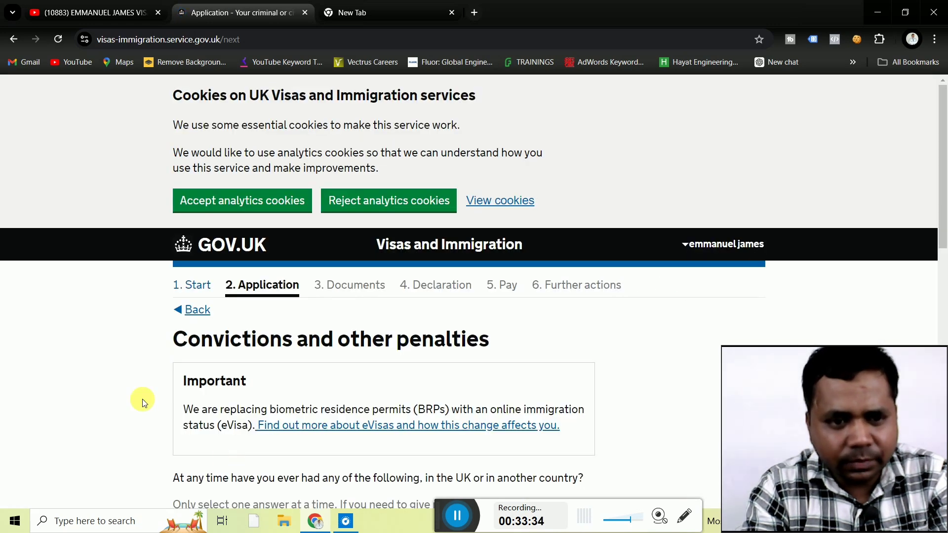
scroll(117, 387, "down", 5)
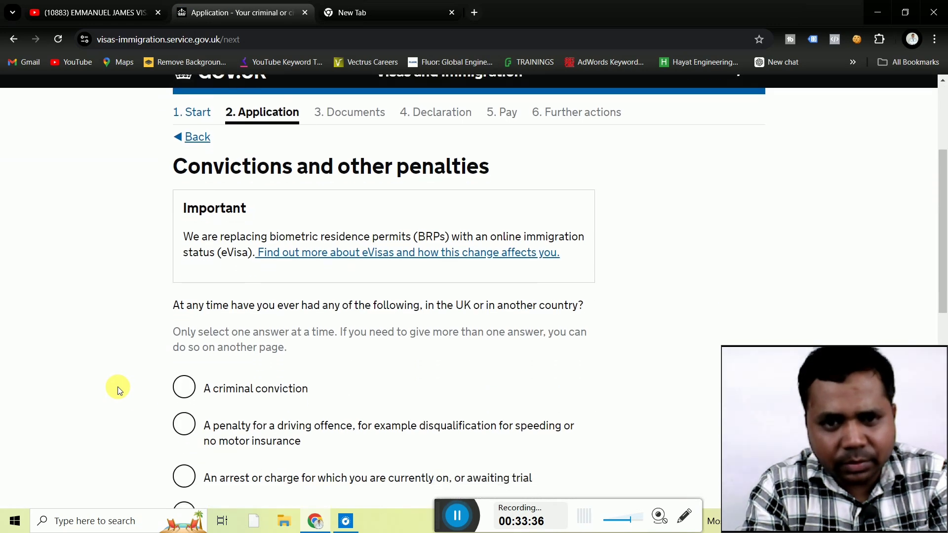
scroll(117, 386, "down", 5)
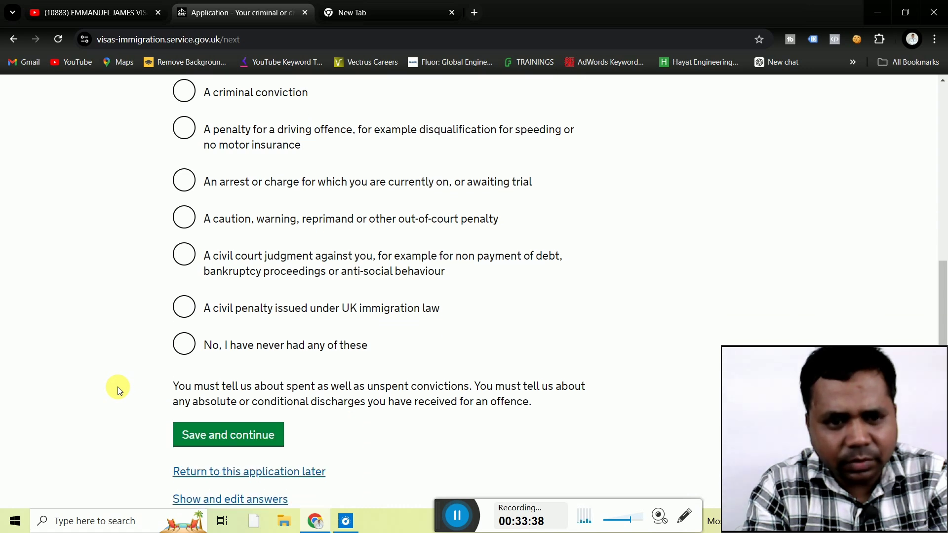
scroll(118, 386, "up", 1)
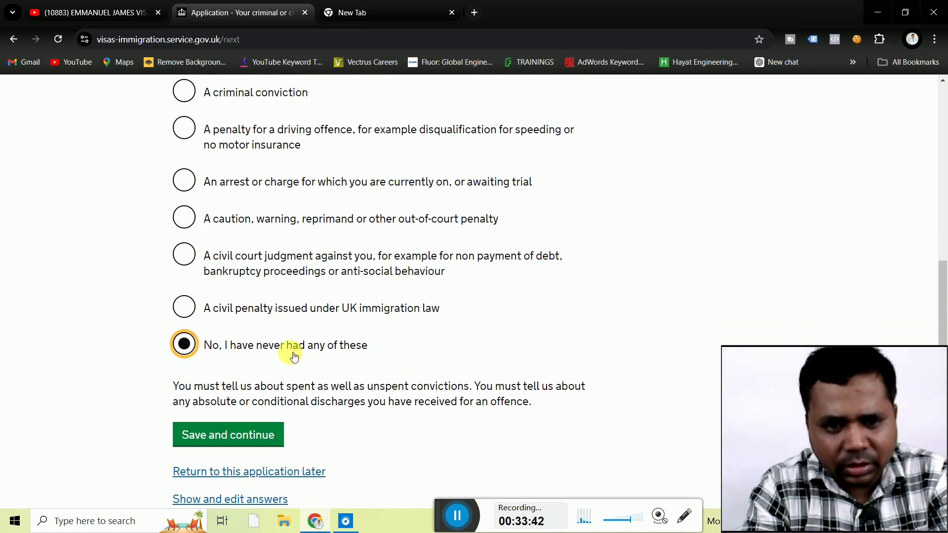
left_click(220, 435)
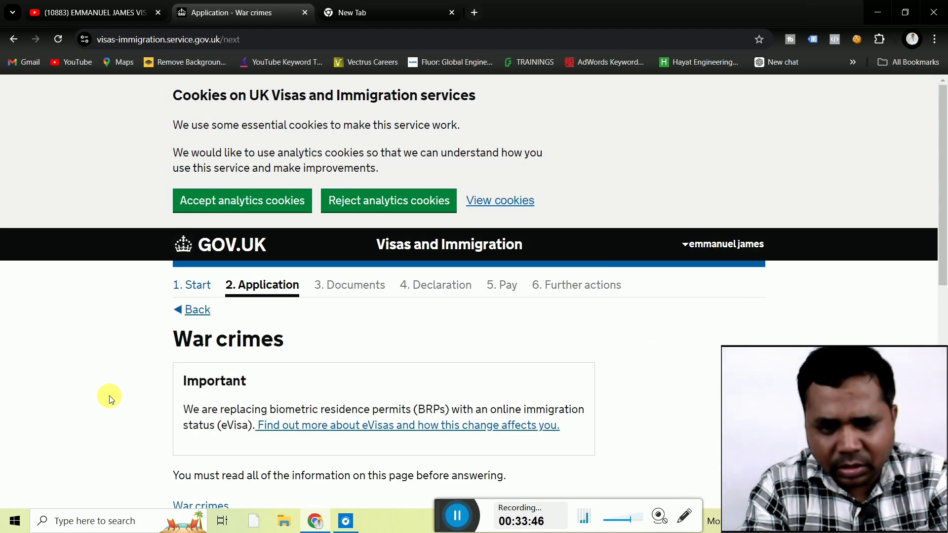
Answer No to war crimes involvement, confirm reading the guidance, and save.
scroll(109, 399, "down", 5)
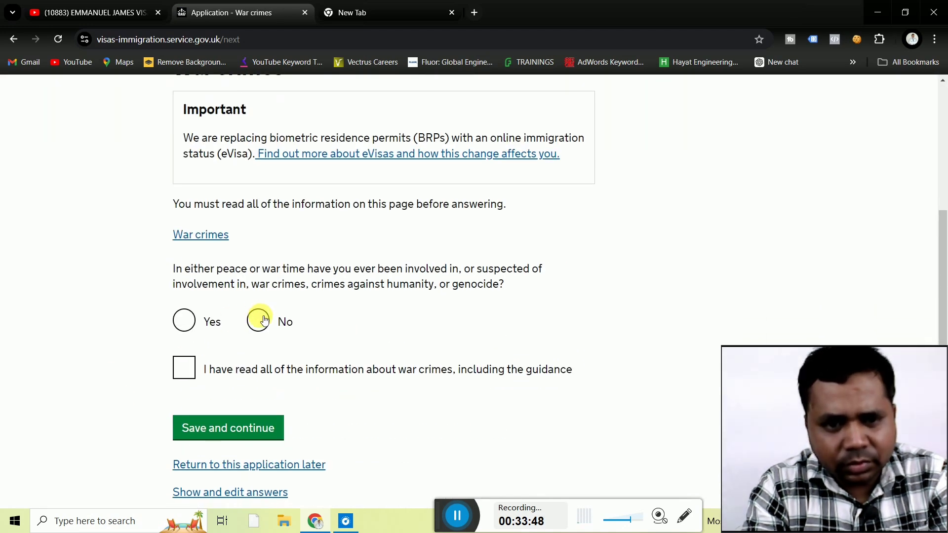
left_click(265, 321)
left_click(185, 368)
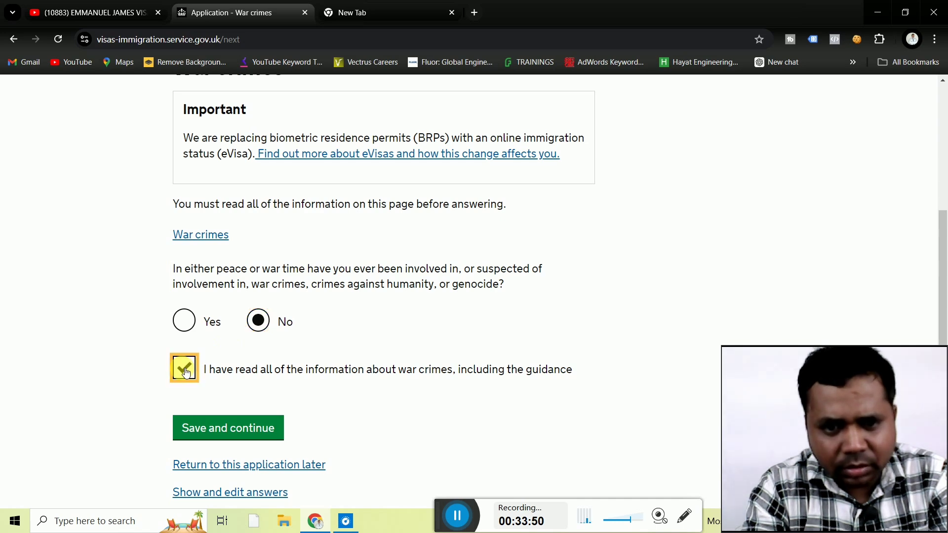
left_click(213, 432)
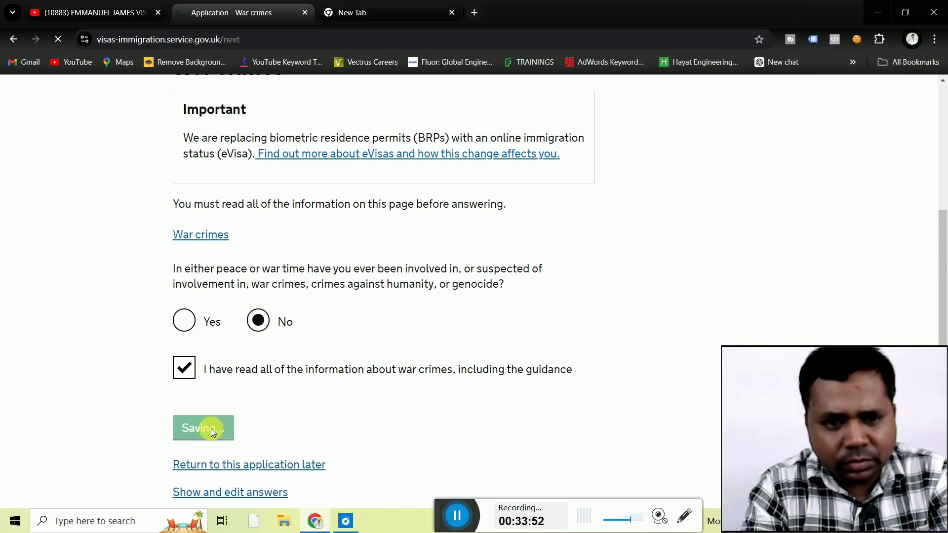
Answer No to supporting terrorist organisations and expressing terrorist views, and save.
scroll(111, 398, "down", 1)
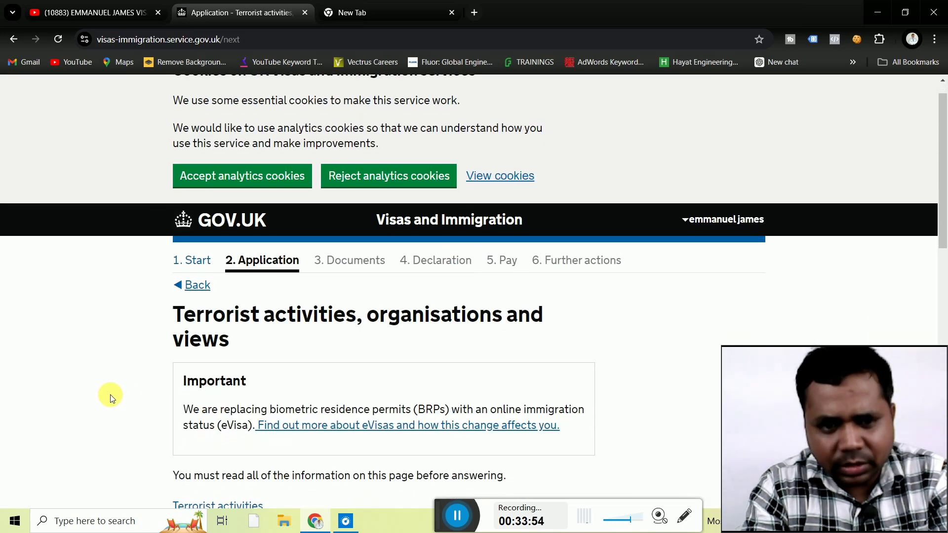
scroll(110, 398, "down", 7)
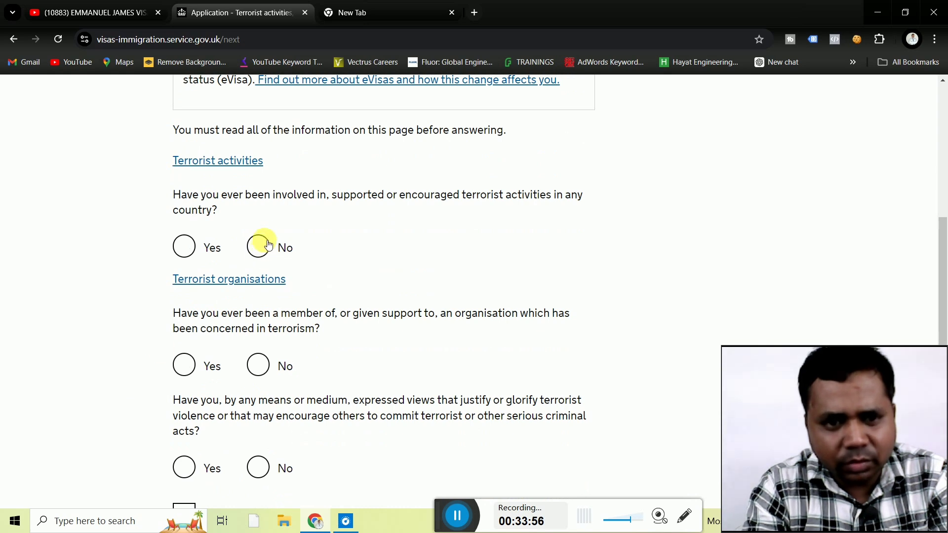
left_click(262, 365)
left_click(261, 467)
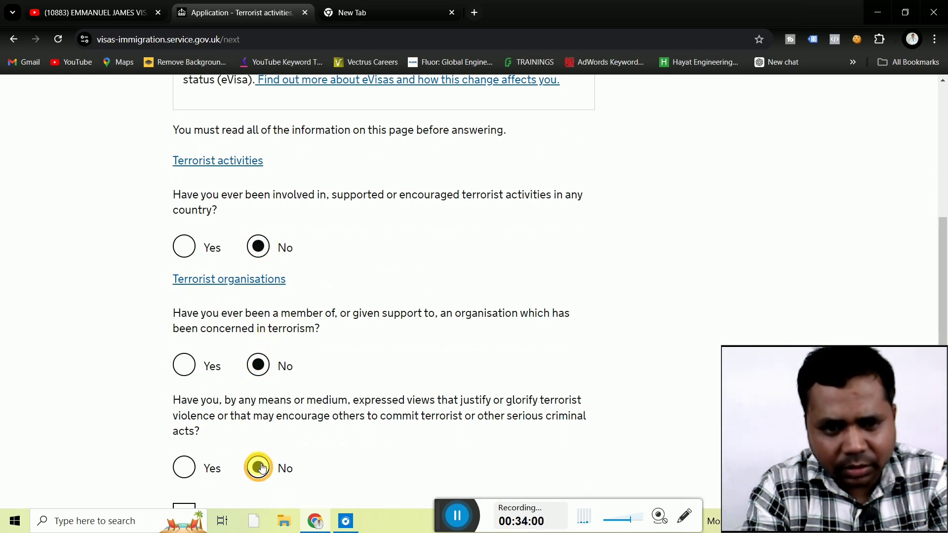
scroll(144, 456, "down", 5)
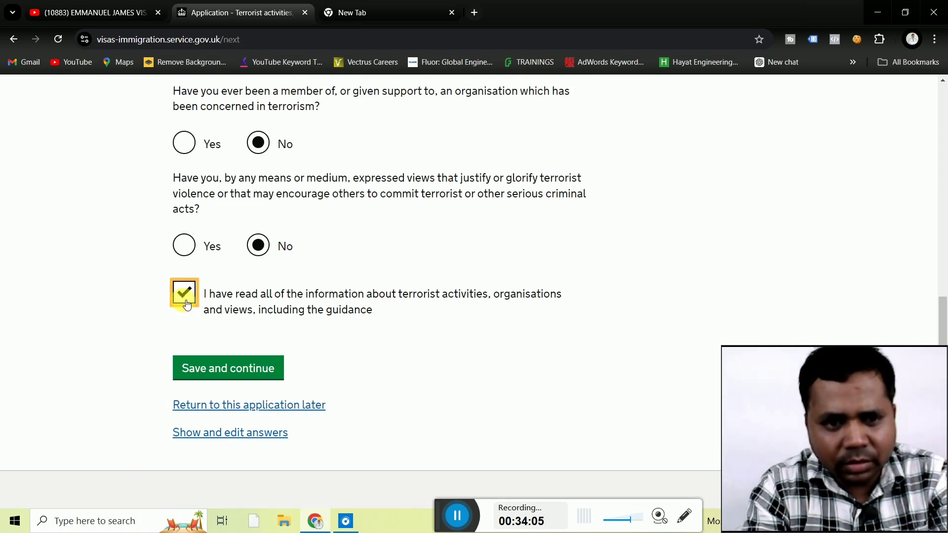
left_click(210, 368)
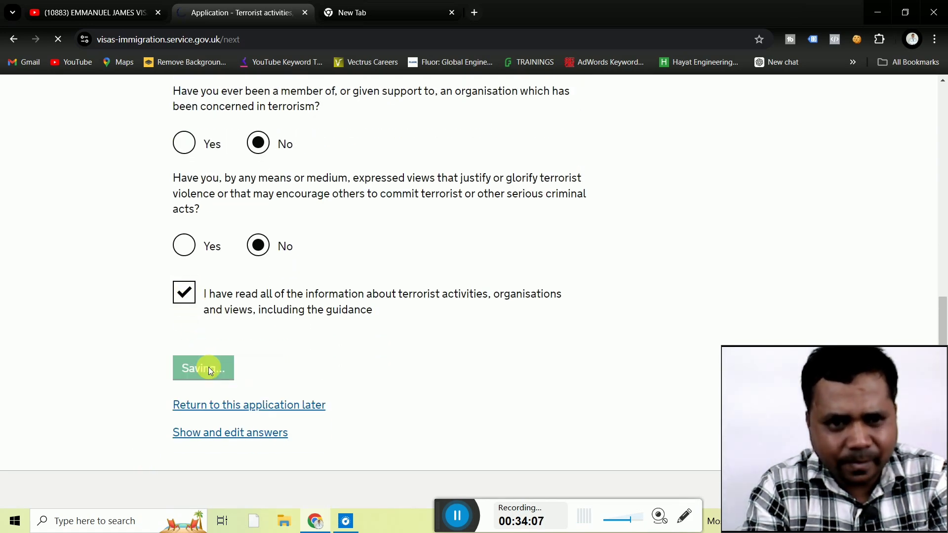
Answer No to extremist membership and views, confirm the guidance, and save.
scroll(100, 340, "down", 7)
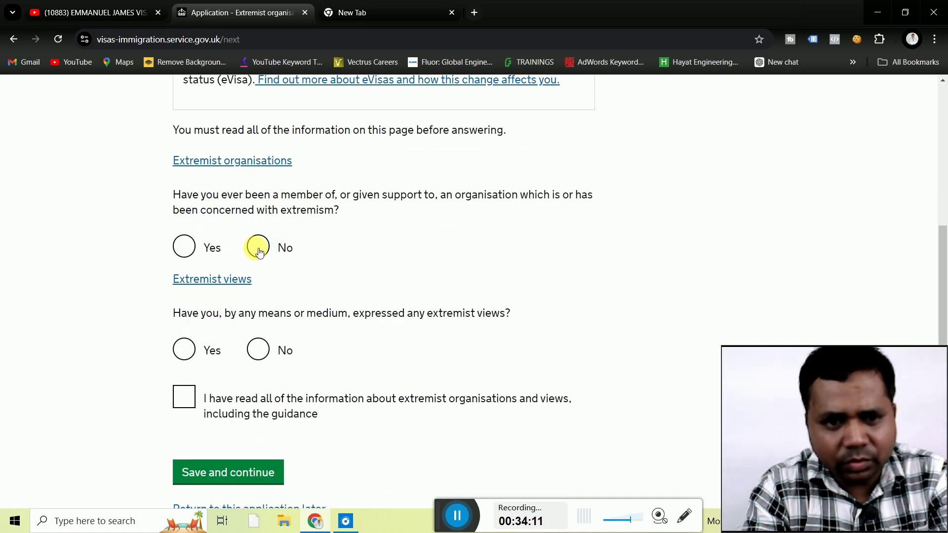
left_click(258, 350)
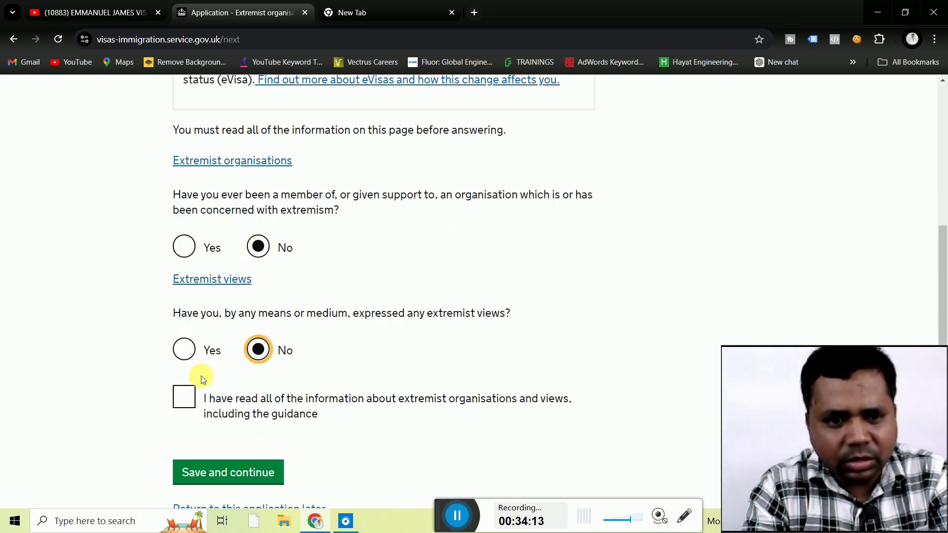
left_click(189, 402)
left_click(225, 473)
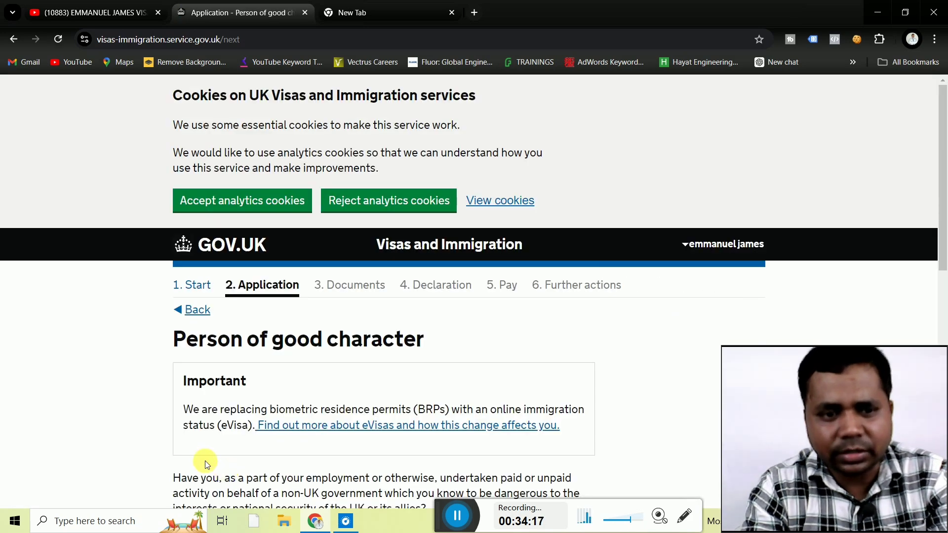
Answer No to the government-activity and good-character activities questions.
scroll(108, 406, "down", 5)
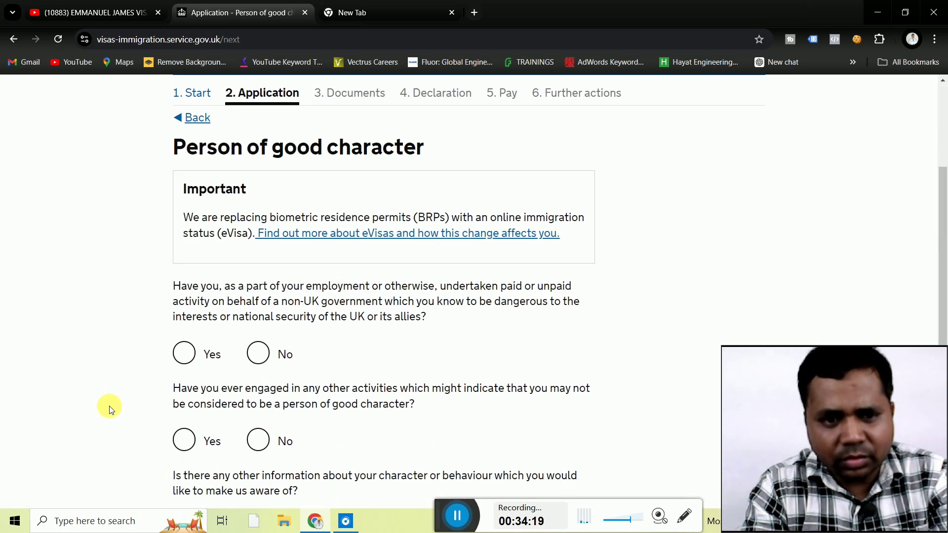
scroll(109, 407, "up", 1)
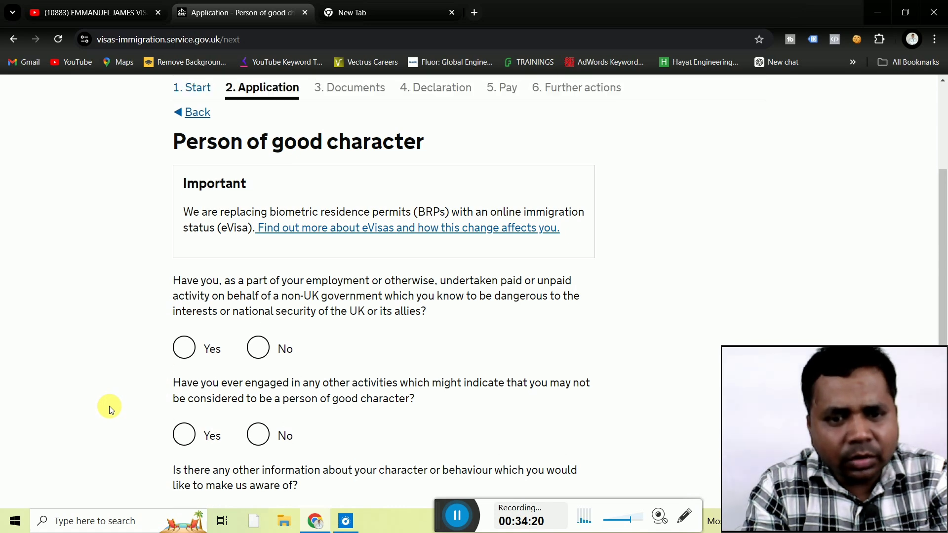
scroll(109, 407, "down", 2)
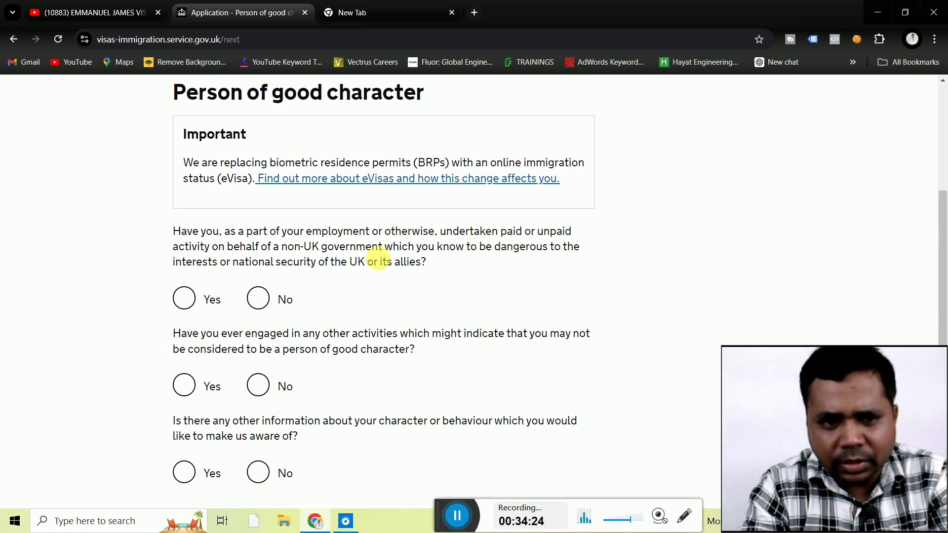
left_click(263, 305)
left_click(259, 386)
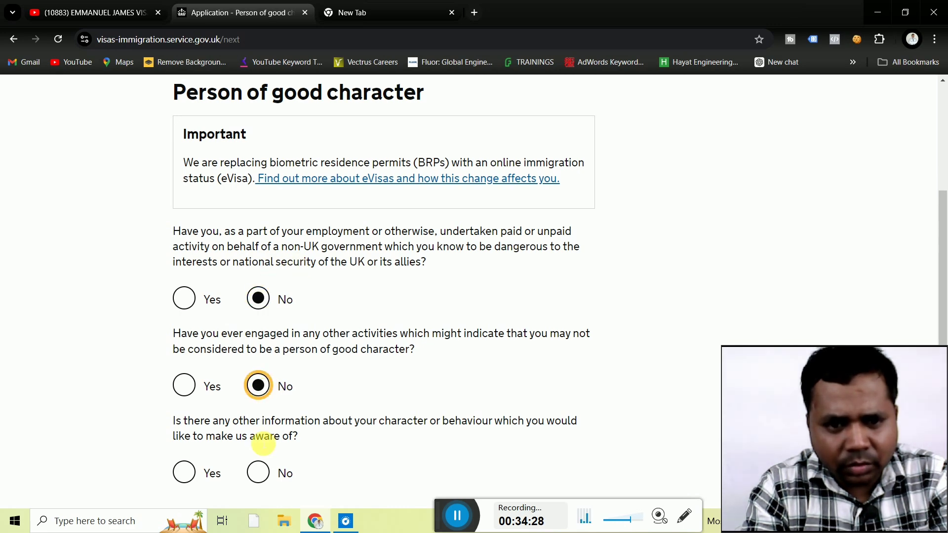
left_click(258, 472)
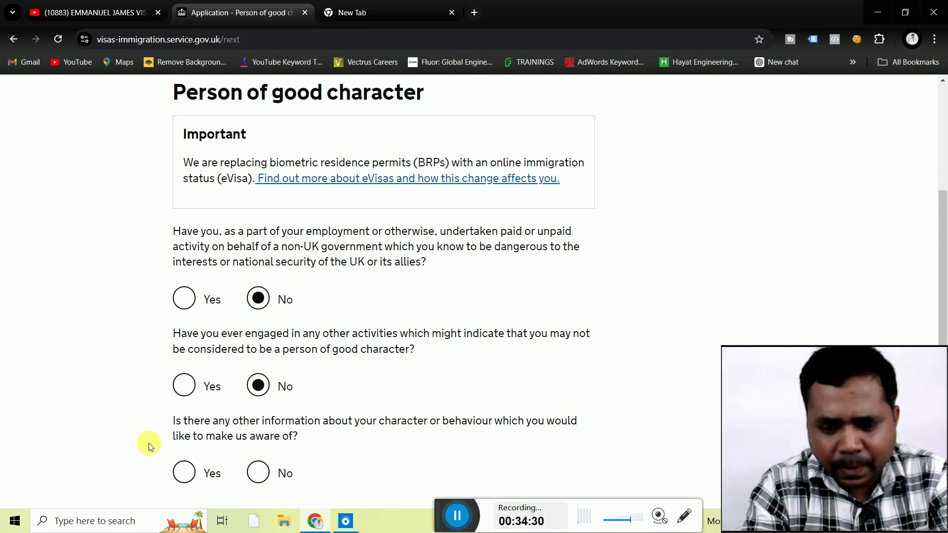
scroll(150, 443, "down", 4)
Try saving the good-character page, then switch the activities question to Yes.
left_click(228, 327)
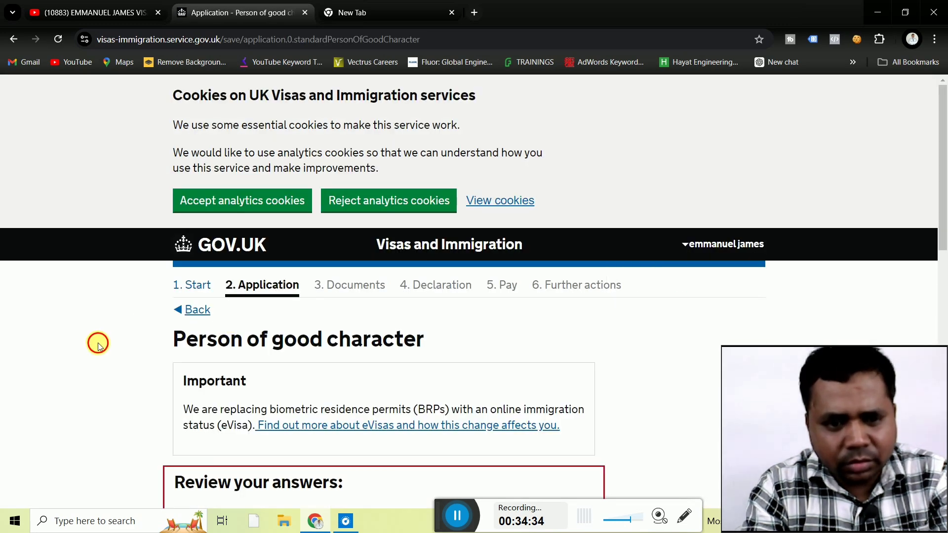
scroll(98, 342, "down", 4)
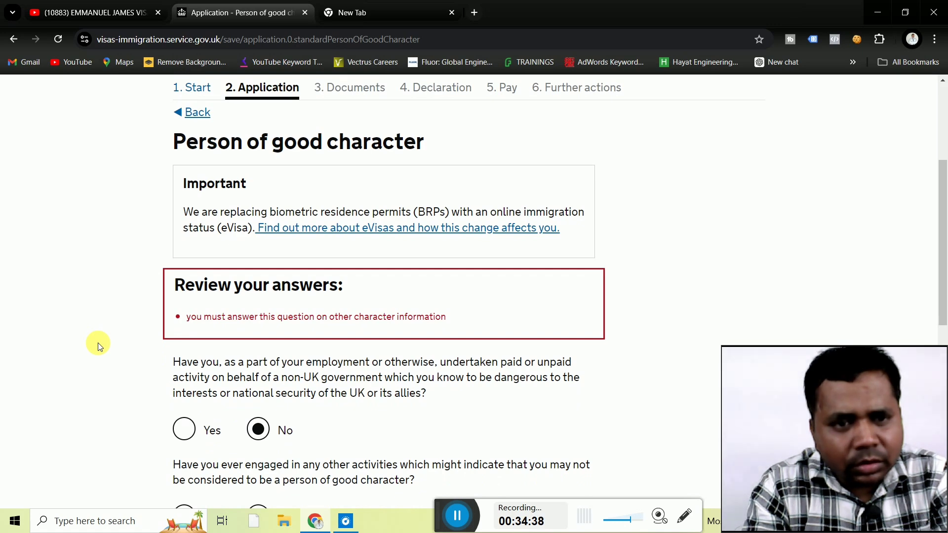
scroll(98, 343, "down", 2)
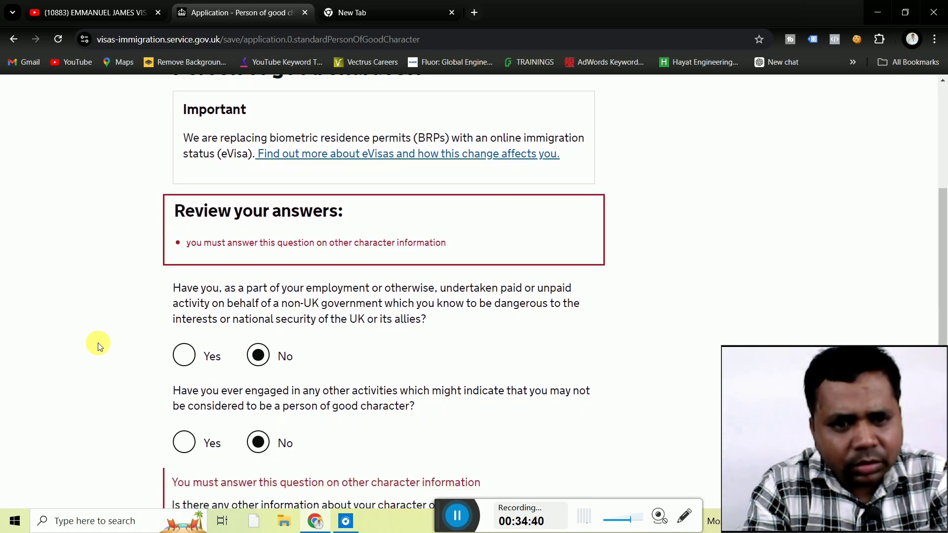
scroll(98, 343, "down", 3)
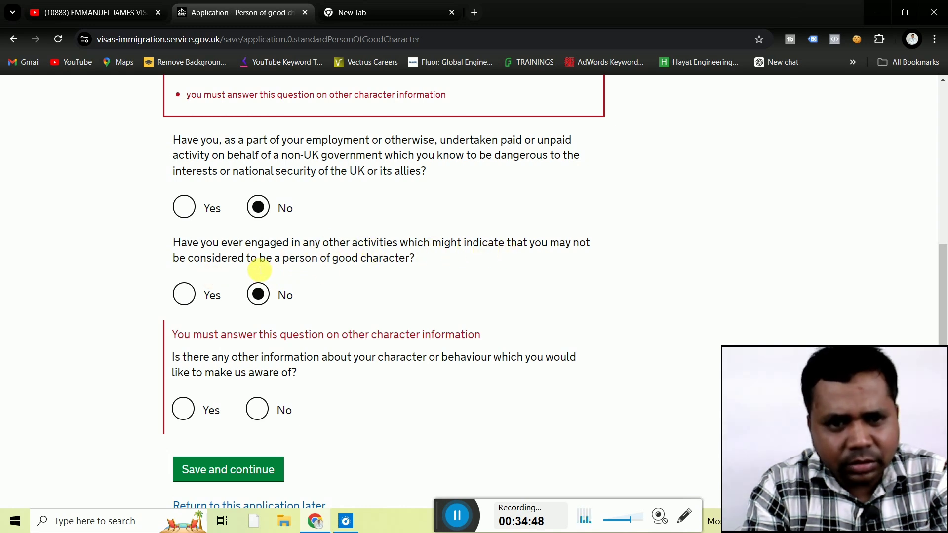
left_click(192, 296)
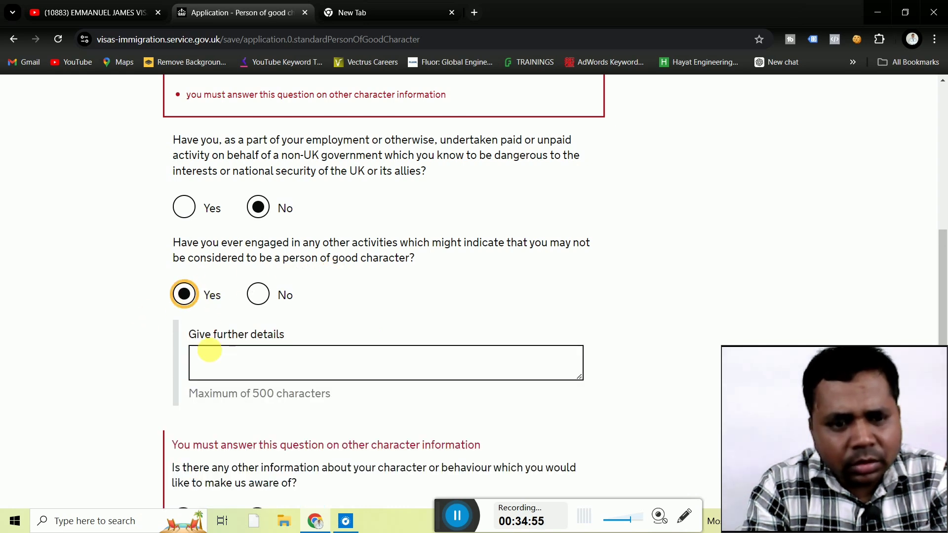
left_click(98, 381)
scroll(98, 381, "down", 2)
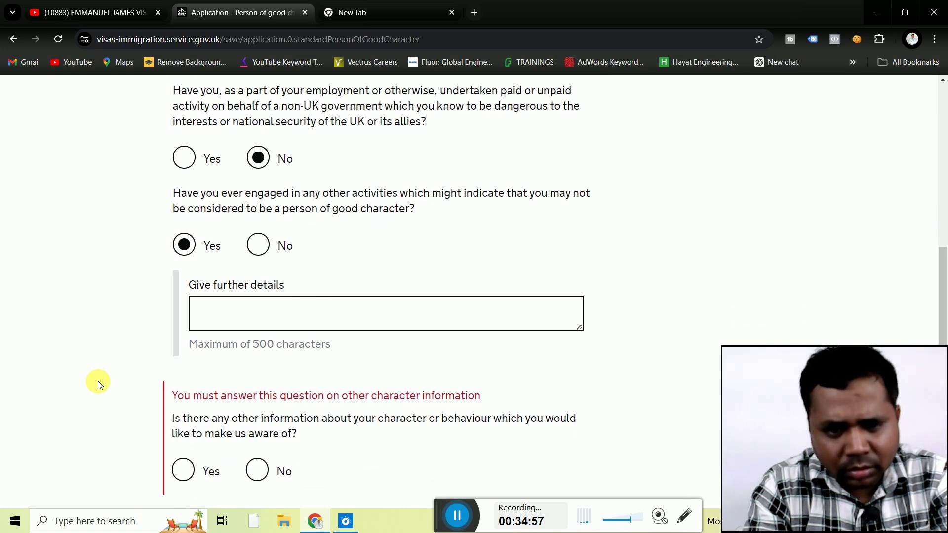
scroll(98, 381, "up", 1)
scroll(98, 381, "up", 3)
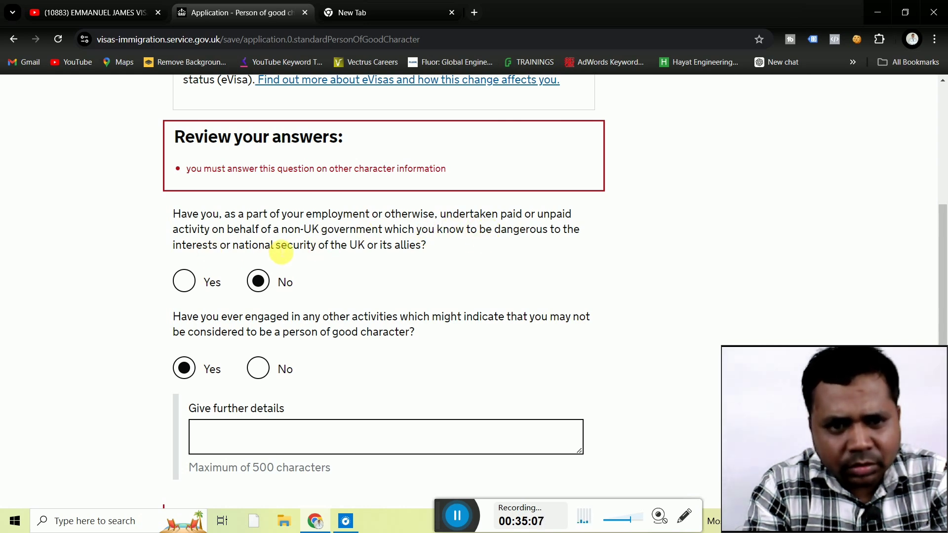
scroll(105, 294, "down", 3)
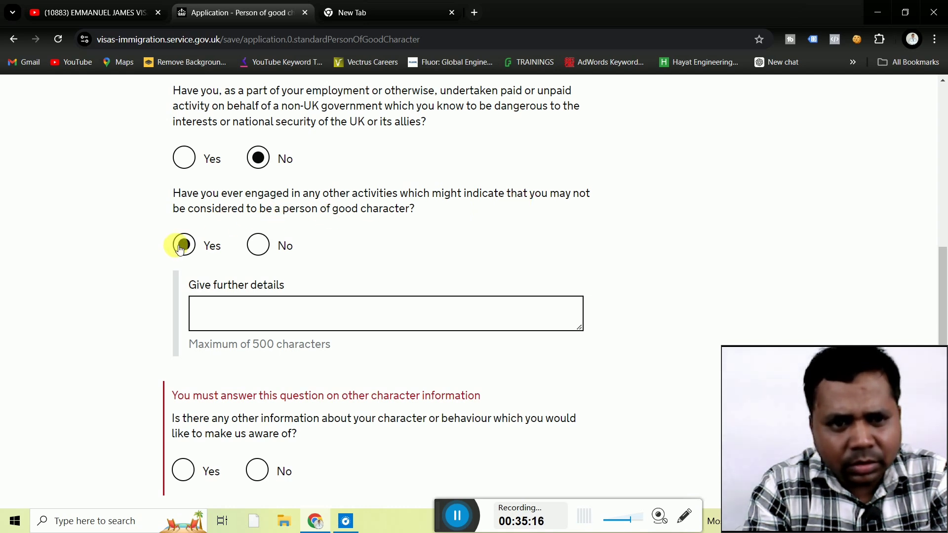
Set the activities and other character information questions to No and save the page.
left_click(259, 245)
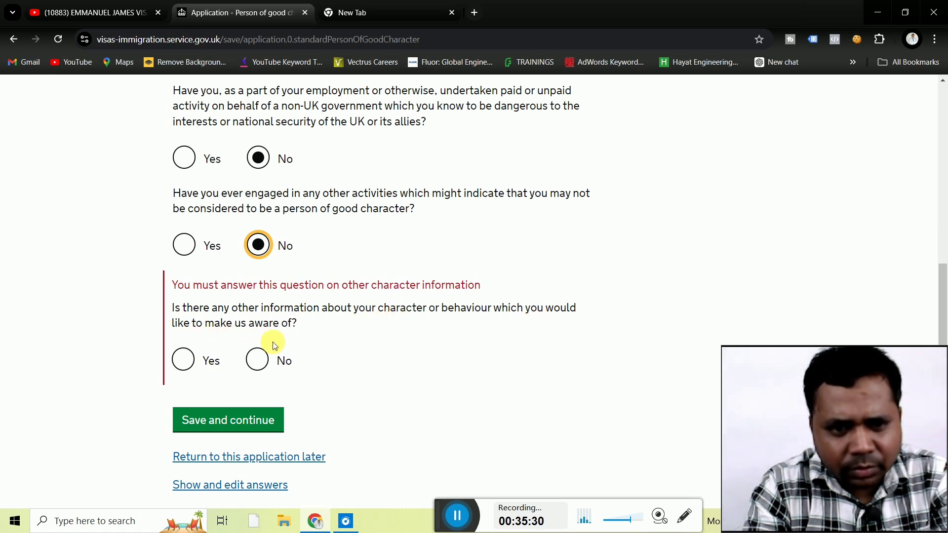
left_click(190, 366)
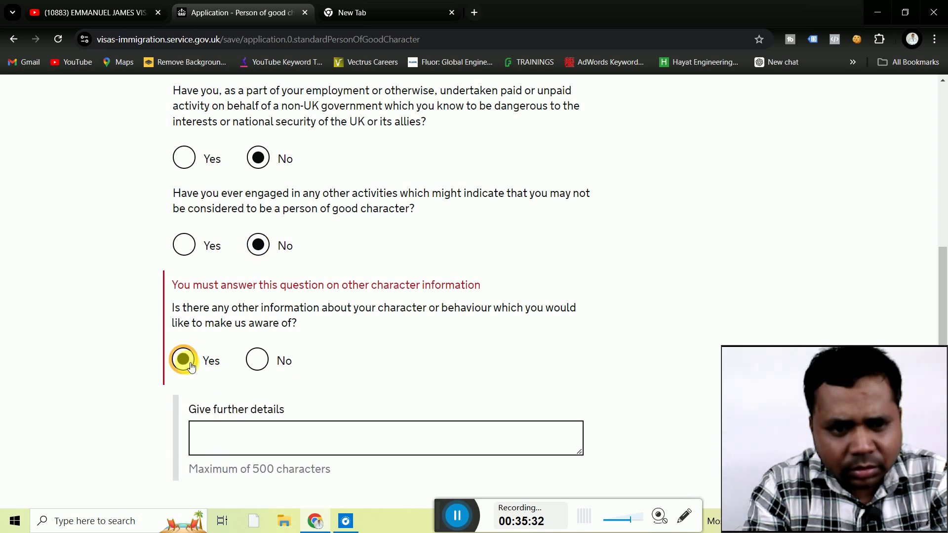
left_click(255, 371)
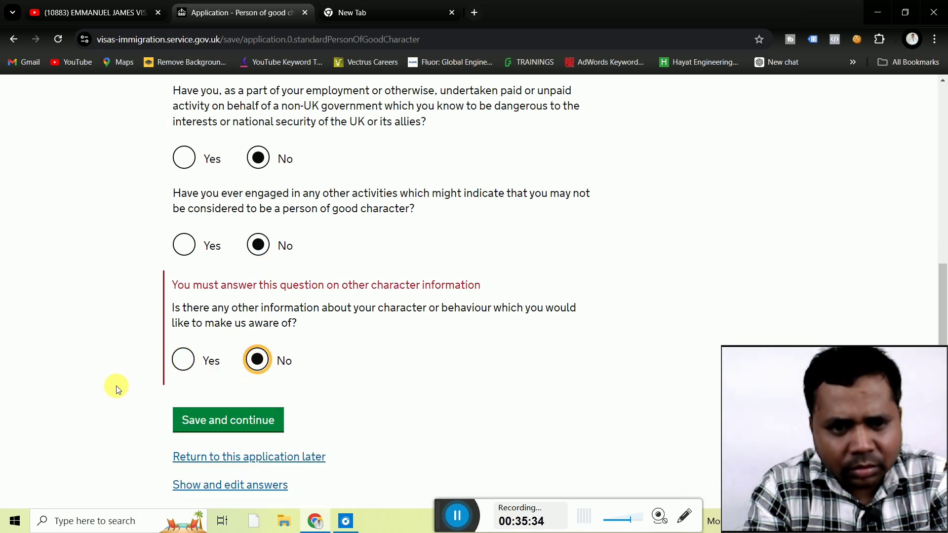
scroll(95, 395, "down", 2)
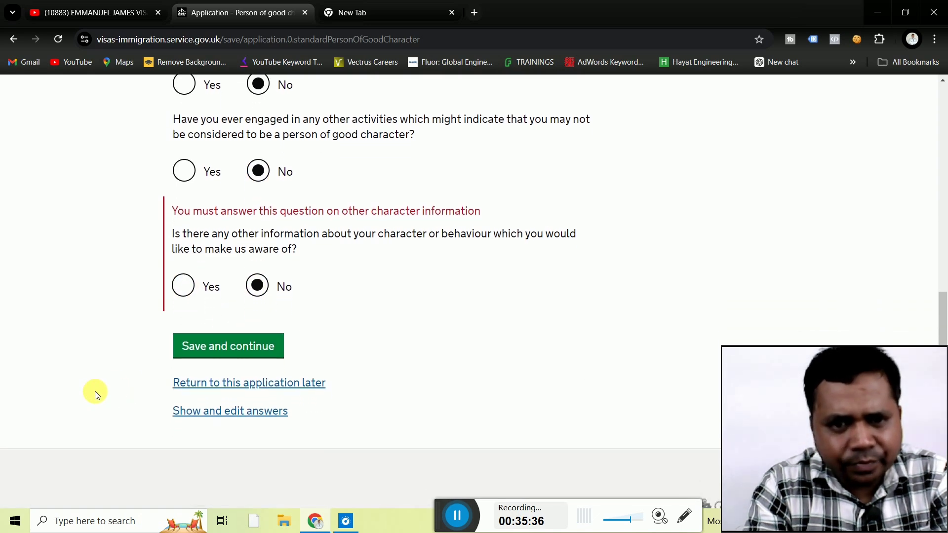
left_click(193, 287)
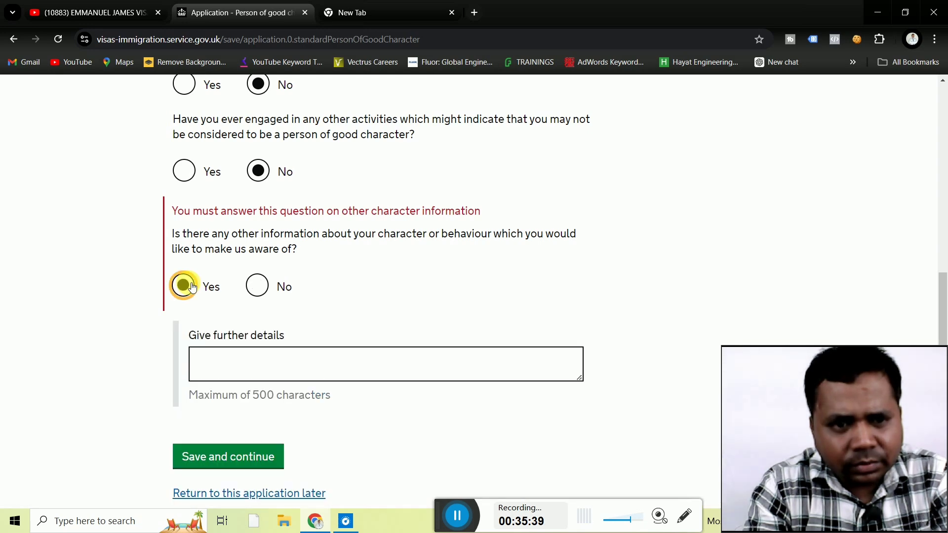
left_click(261, 288)
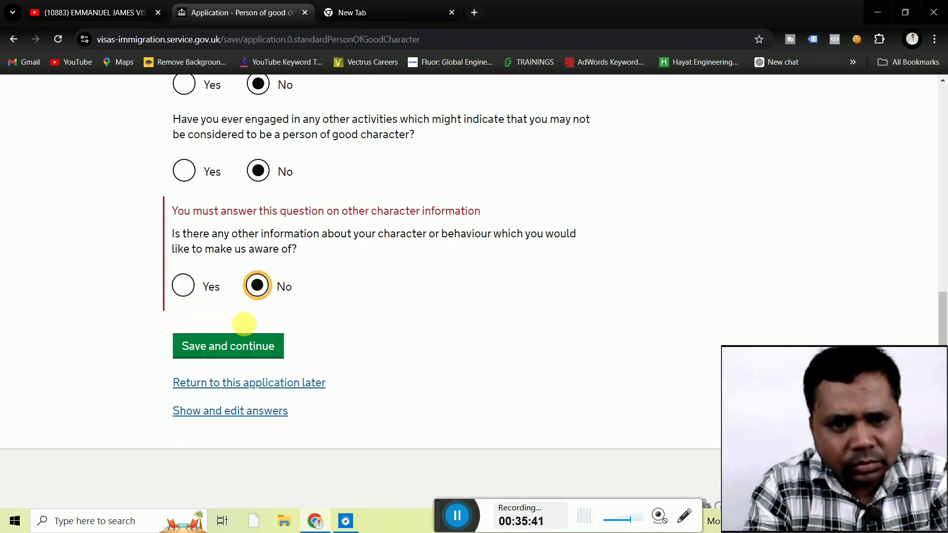
left_click(239, 349)
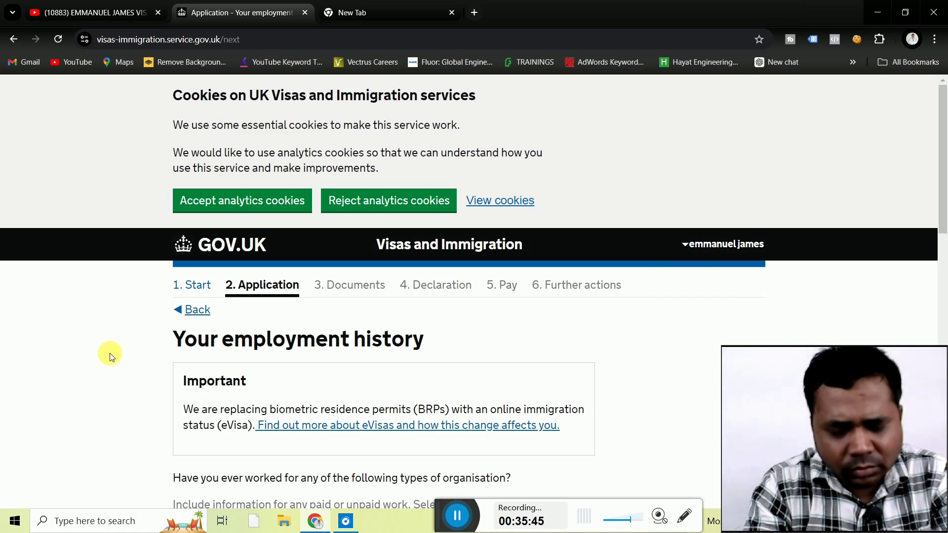
Tick 'I have not worked in any of the jobs listed above' and save.
scroll(111, 357, "down", 1)
scroll(110, 356, "down", 2)
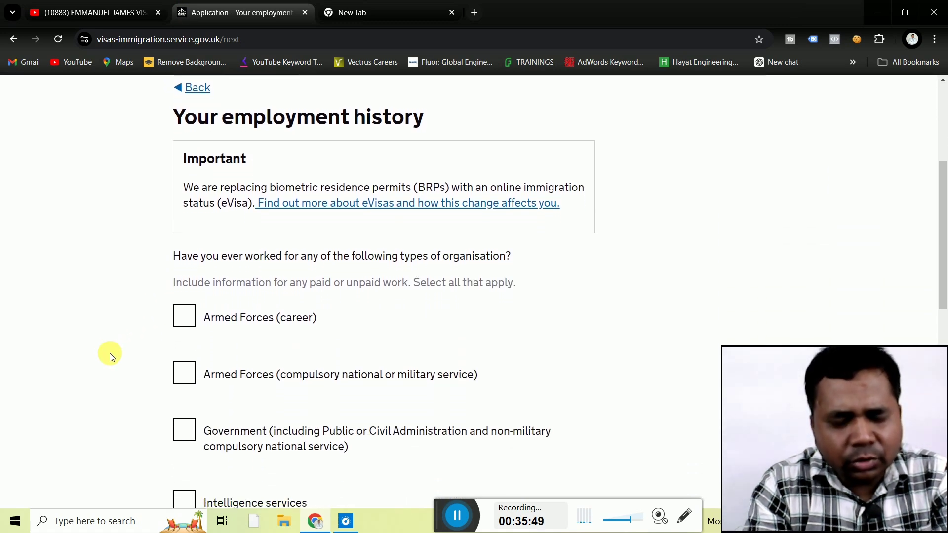
scroll(107, 376, "down", 9)
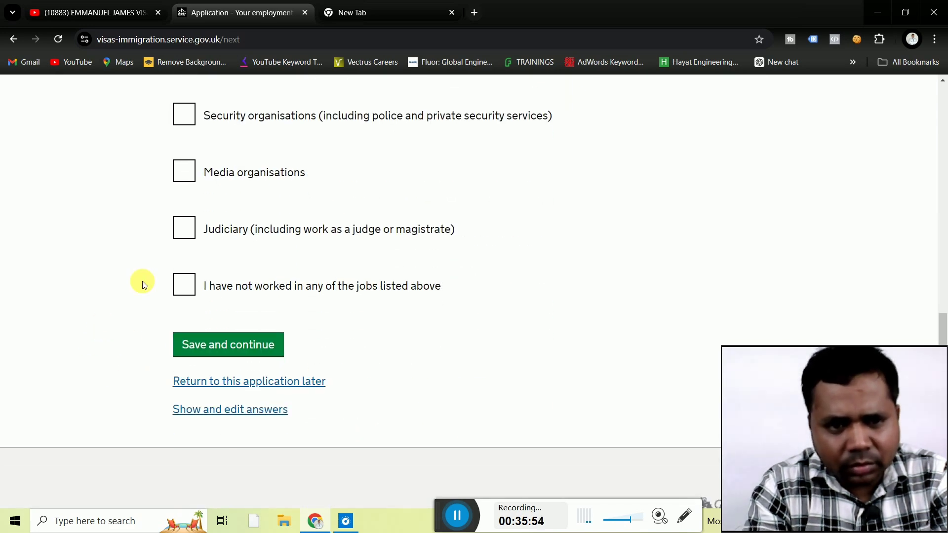
left_click(187, 286)
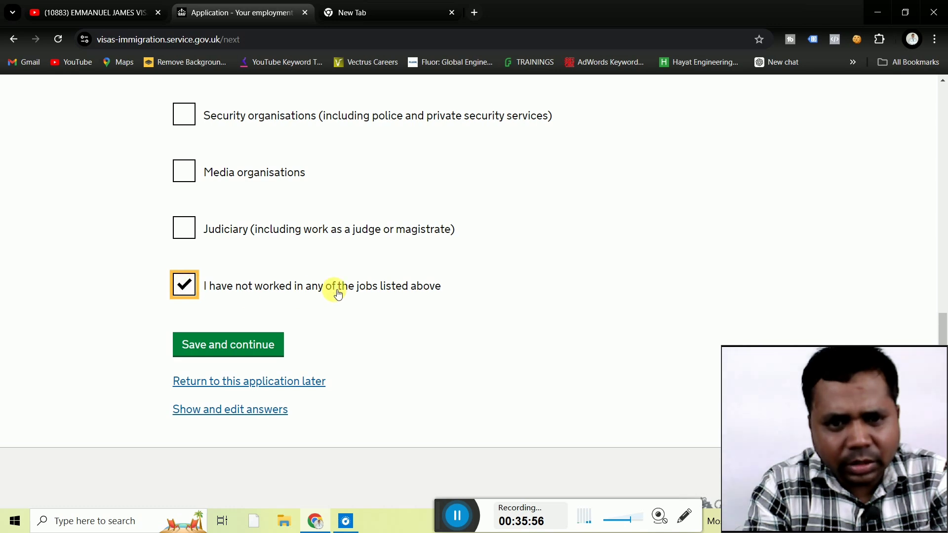
left_click(237, 346)
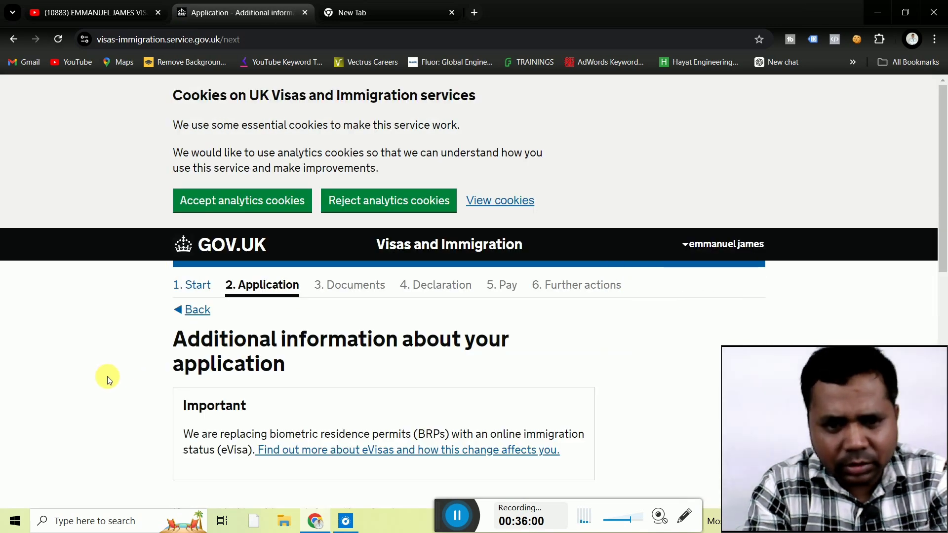
Add the note 'tourist p' as further details and save the additional information.
scroll(107, 376, "down", 3)
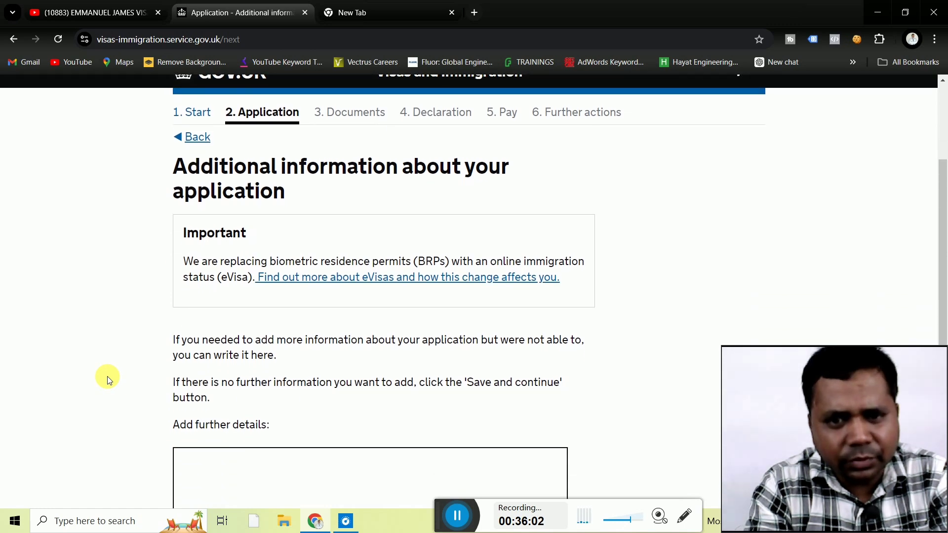
scroll(108, 377, "down", 4)
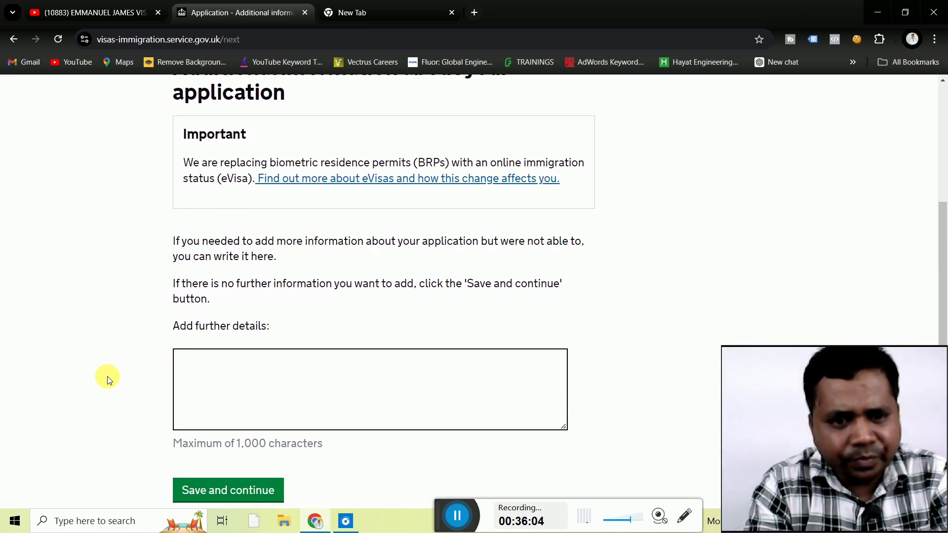
scroll(108, 376, "down", 1)
left_click(233, 344)
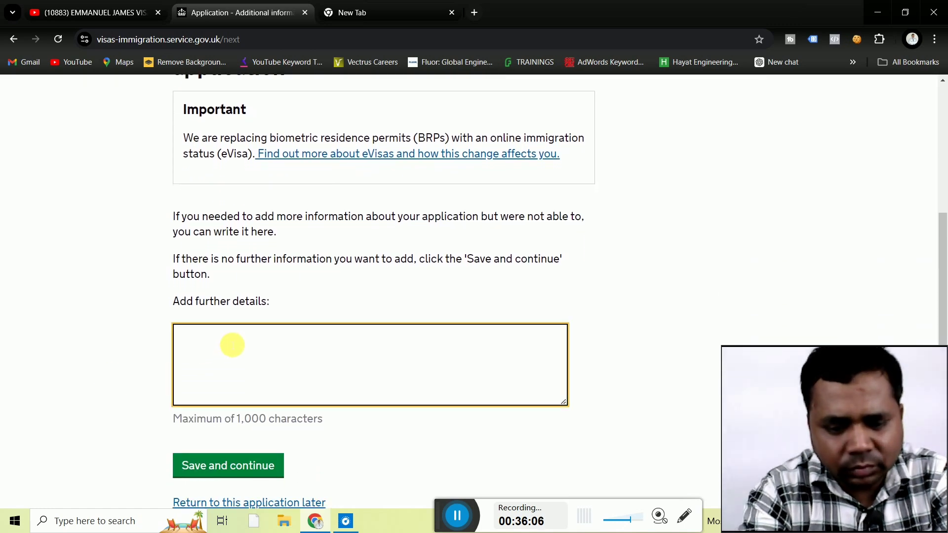
type("to")
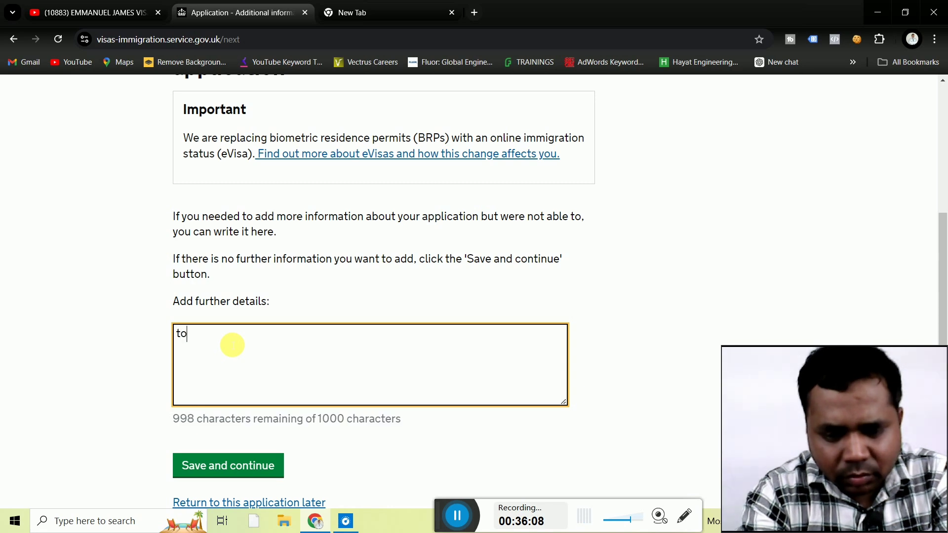
type("urist p")
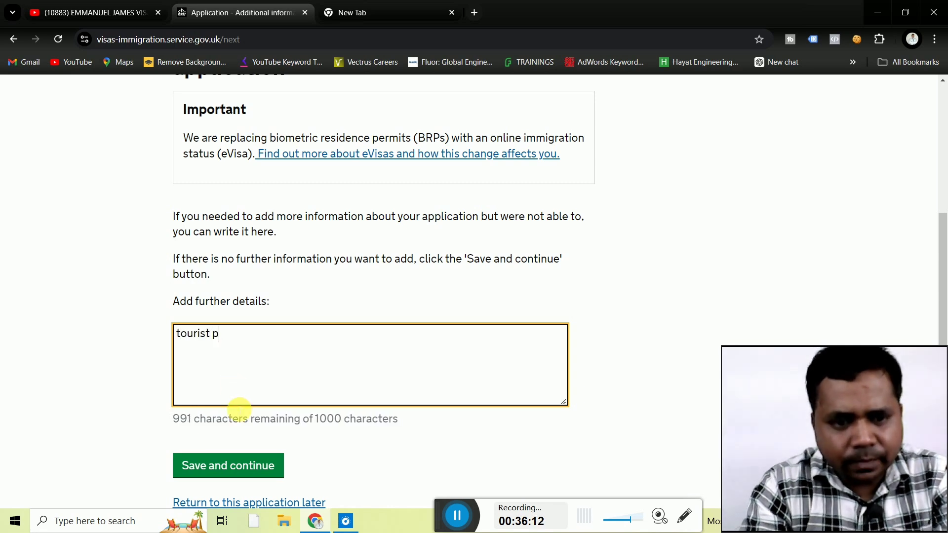
left_click(240, 466)
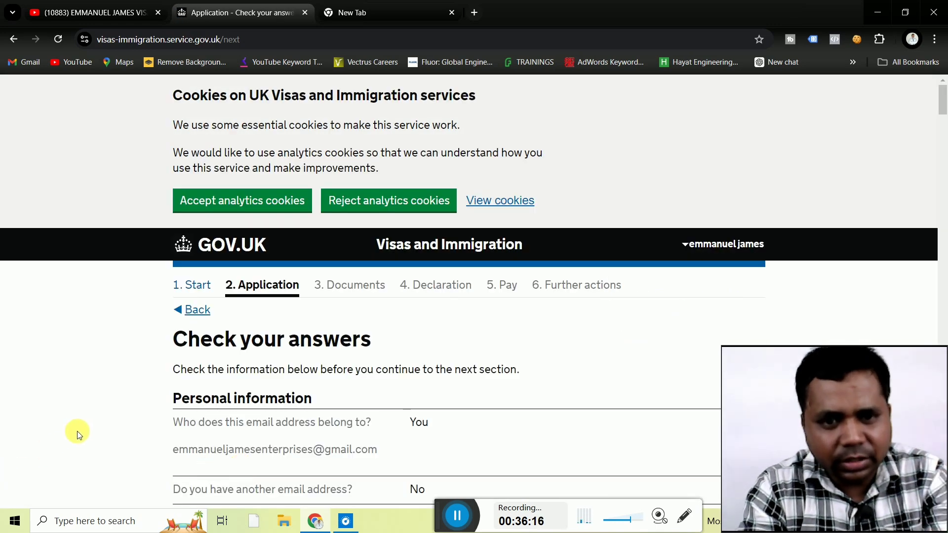
Review the full Check your answers summary and confirm it to reach the Documents stage.
scroll(77, 431, "down", 7)
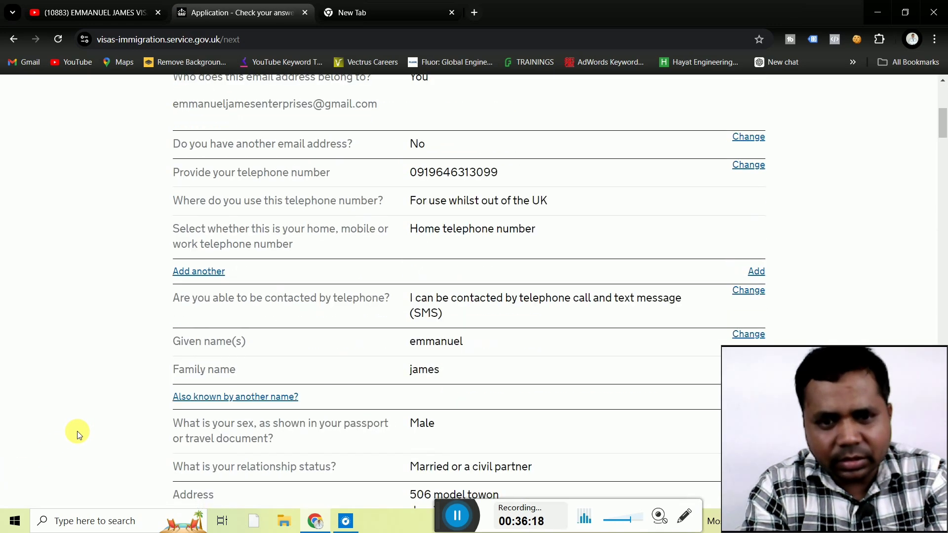
scroll(77, 431, "down", 8)
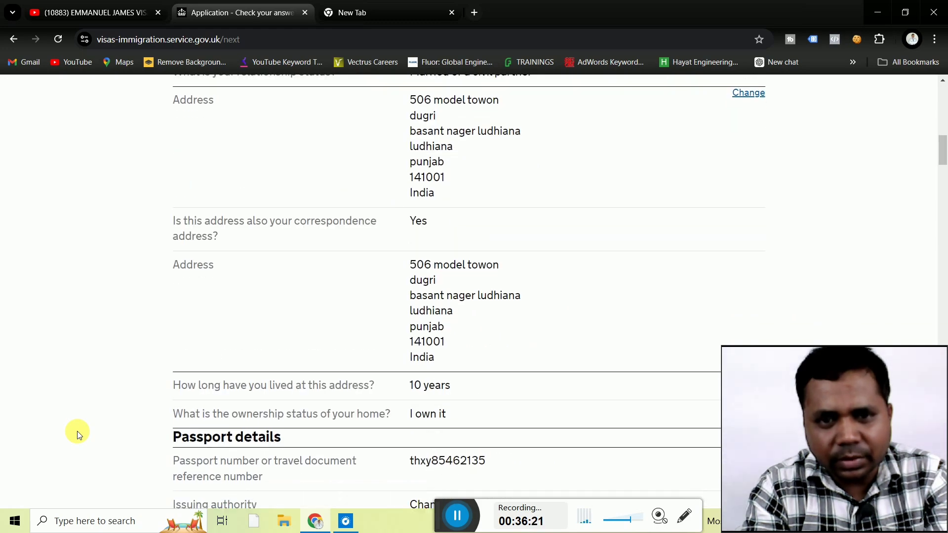
scroll(77, 431, "down", 3)
scroll(77, 431, "up", 5)
scroll(77, 431, "down", 3)
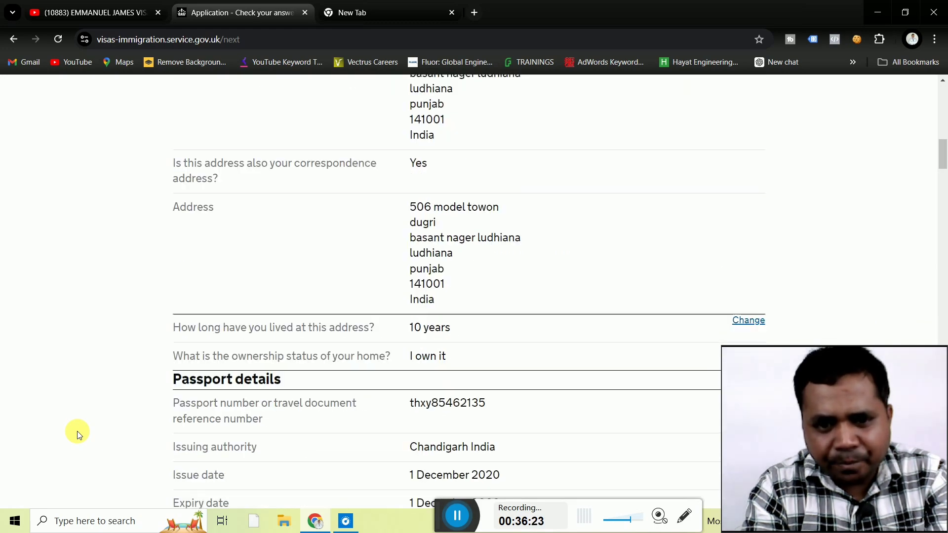
scroll(77, 431, "down", 20)
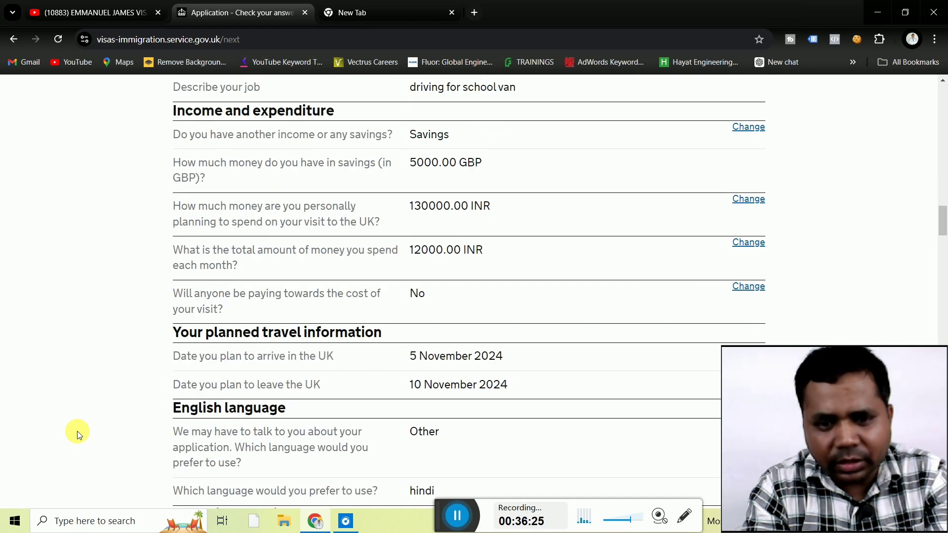
scroll(77, 431, "down", 16)
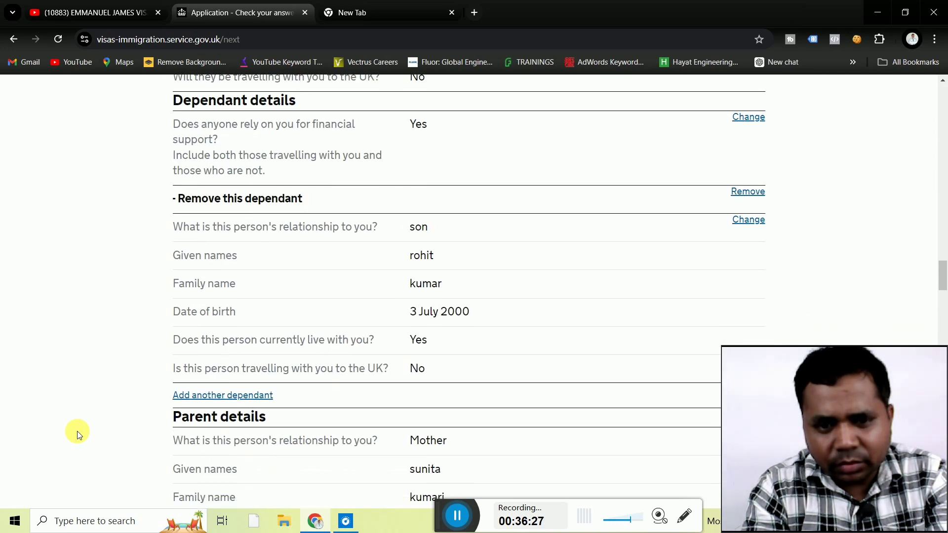
scroll(77, 431, "down", 16)
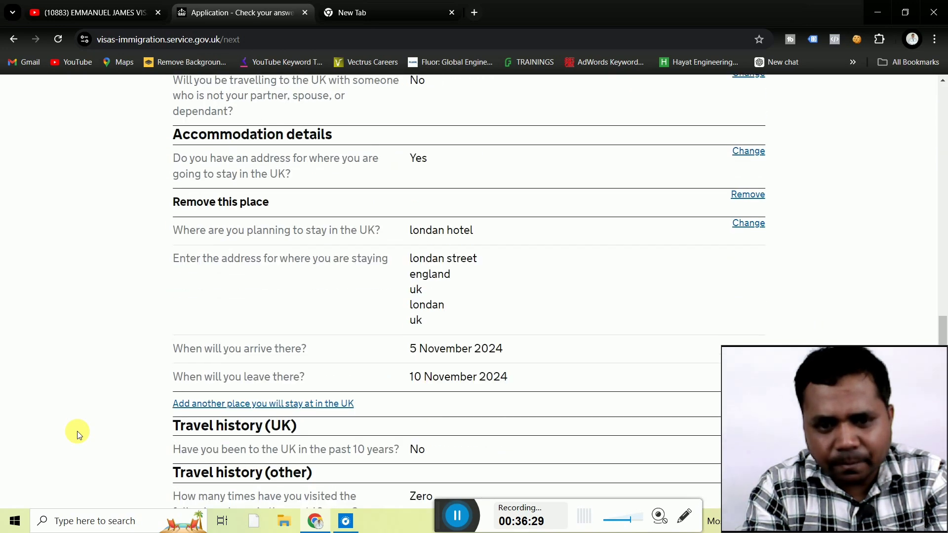
scroll(77, 431, "down", 14)
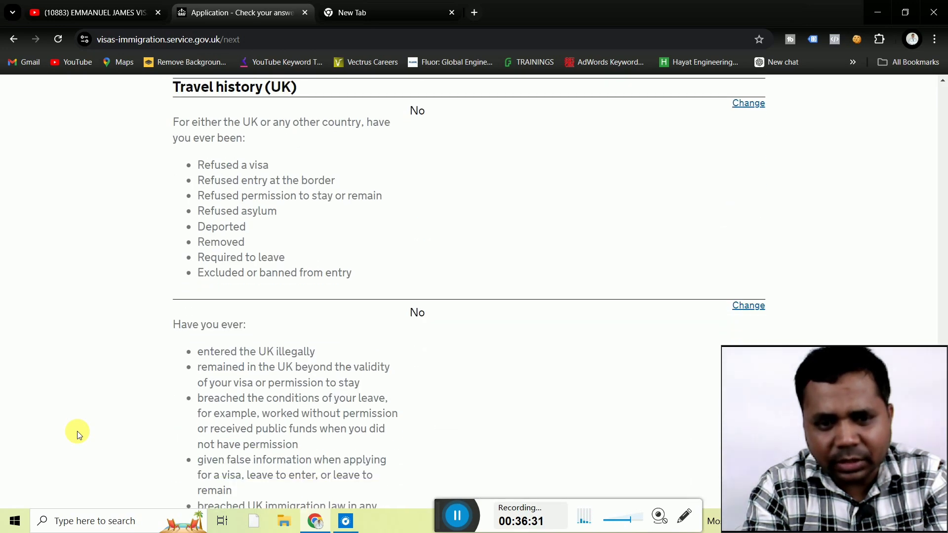
scroll(77, 431, "down", 20)
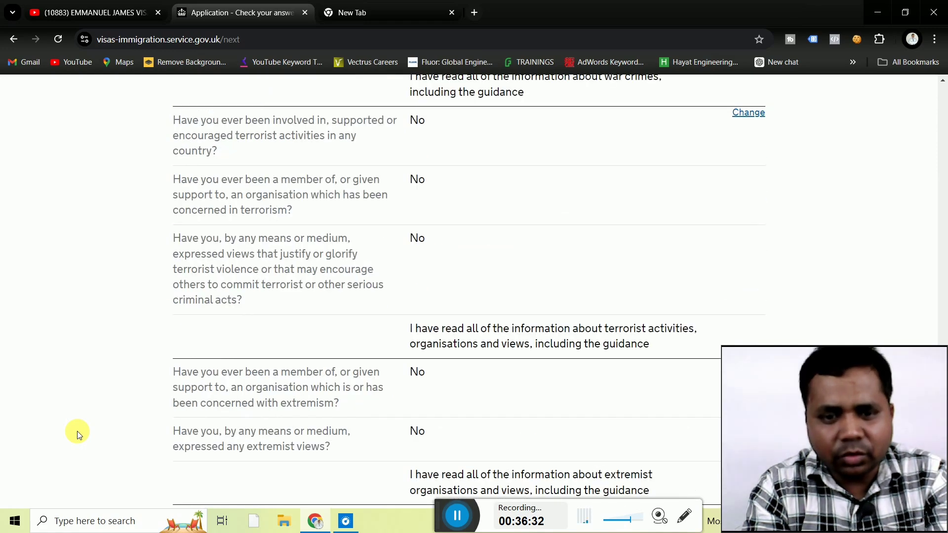
scroll(77, 431, "down", 13)
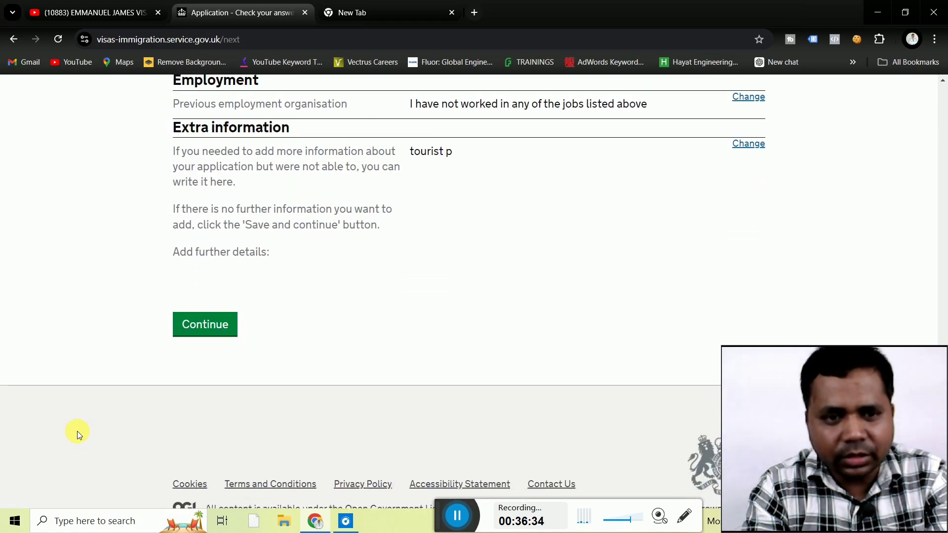
left_click(212, 322)
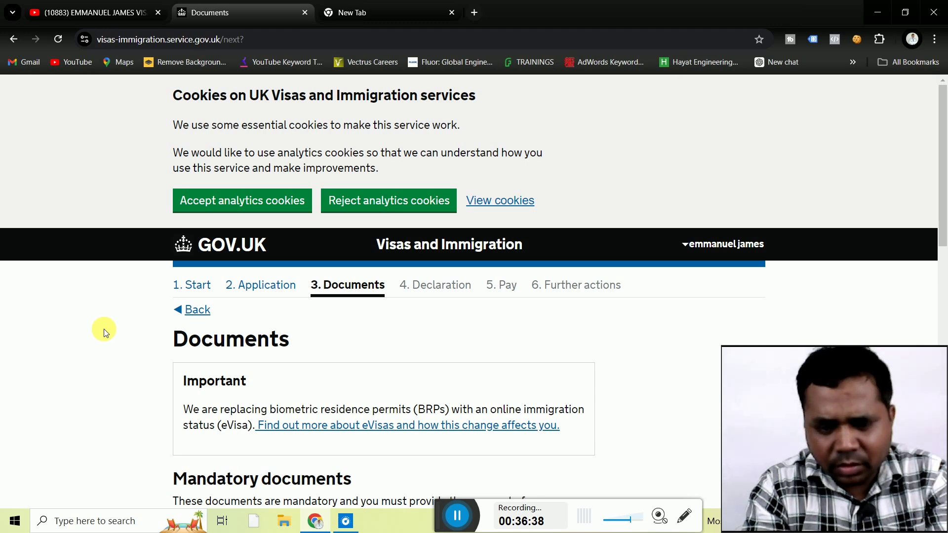
Agree to provide the passport or travel document and evidence of funds, then save.
scroll(103, 329, "down", 6)
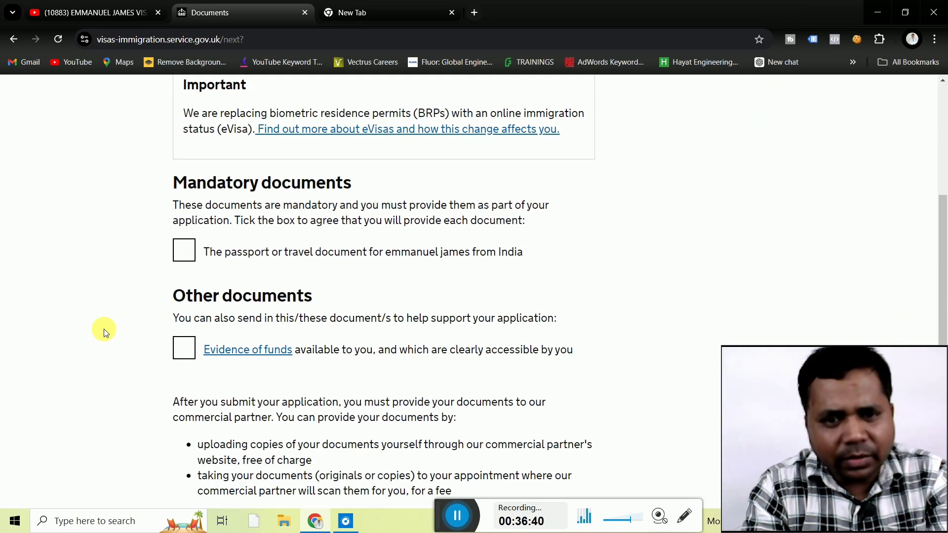
left_click(184, 250)
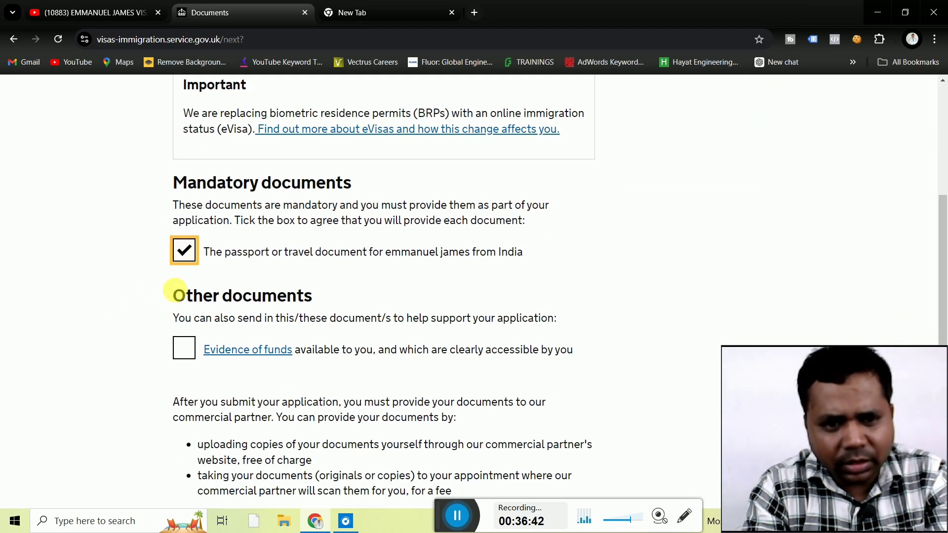
left_click(184, 347)
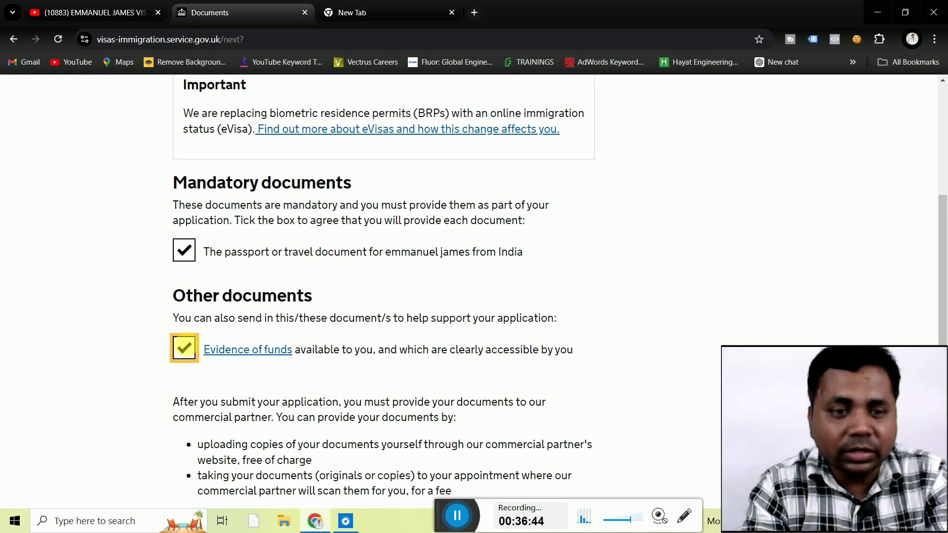
left_click(131, 355)
scroll(133, 356, "down", 3)
scroll(132, 355, "down", 3)
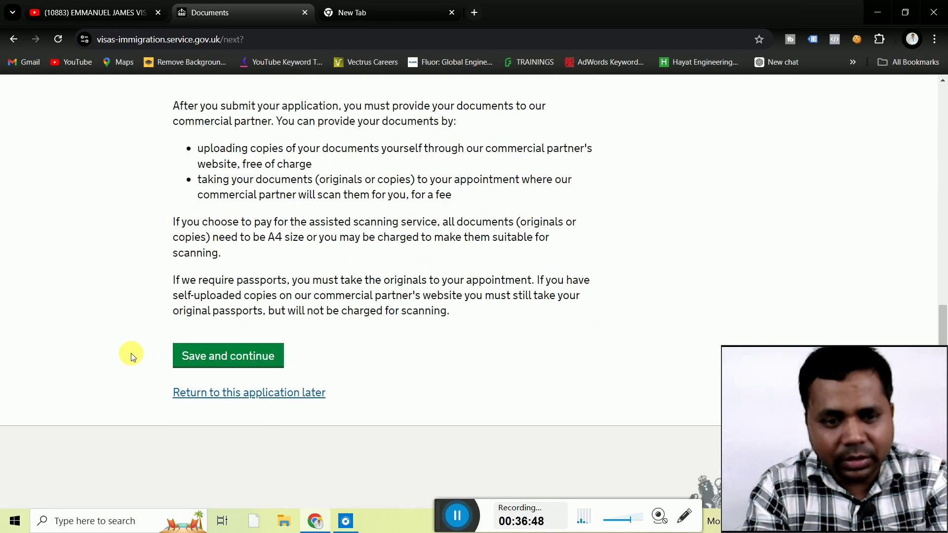
left_click(202, 357)
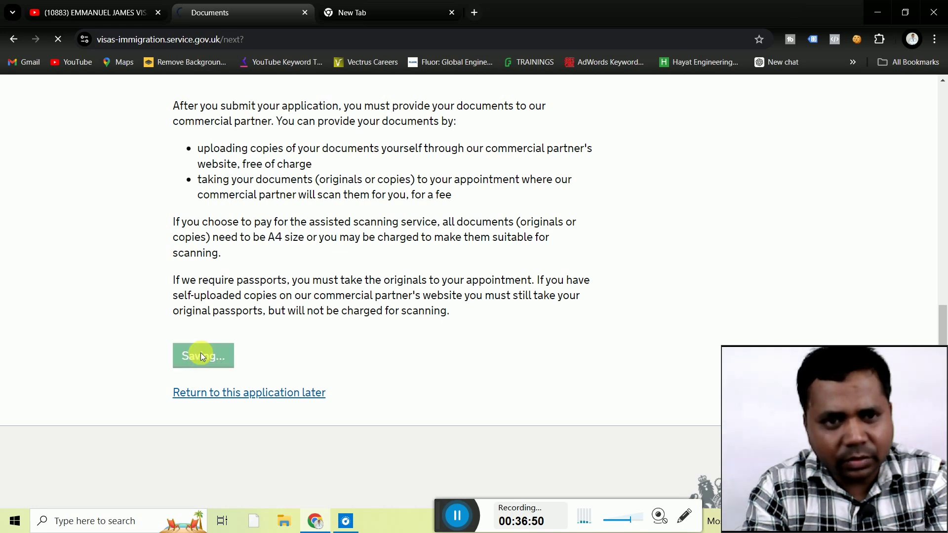
Accept the Standard Visitor conditions and save.
scroll(120, 342, "down", 5)
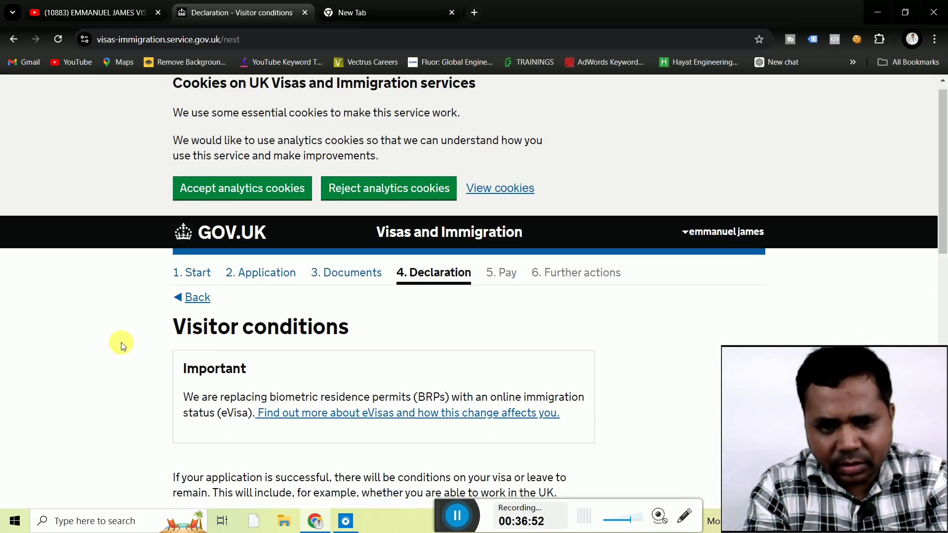
scroll(120, 343, "down", 5)
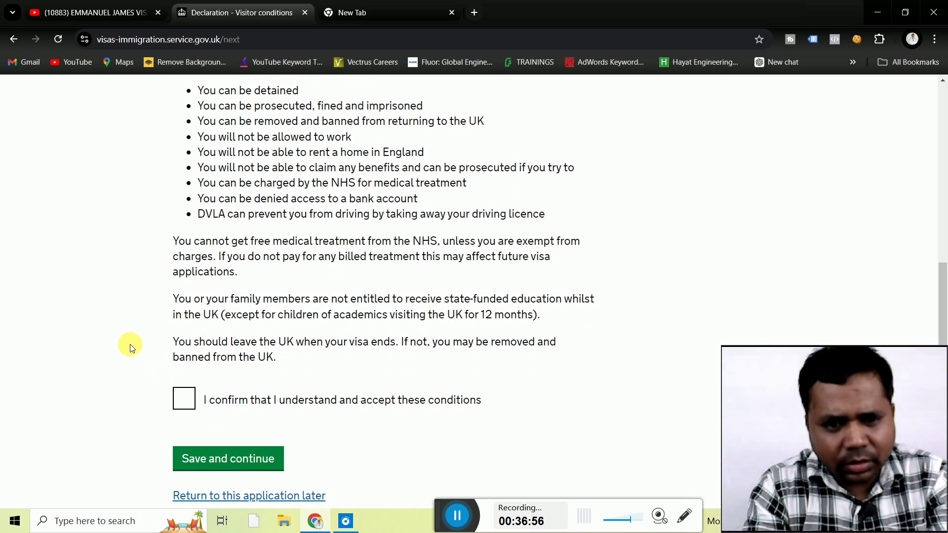
left_click(184, 398)
left_click(209, 461)
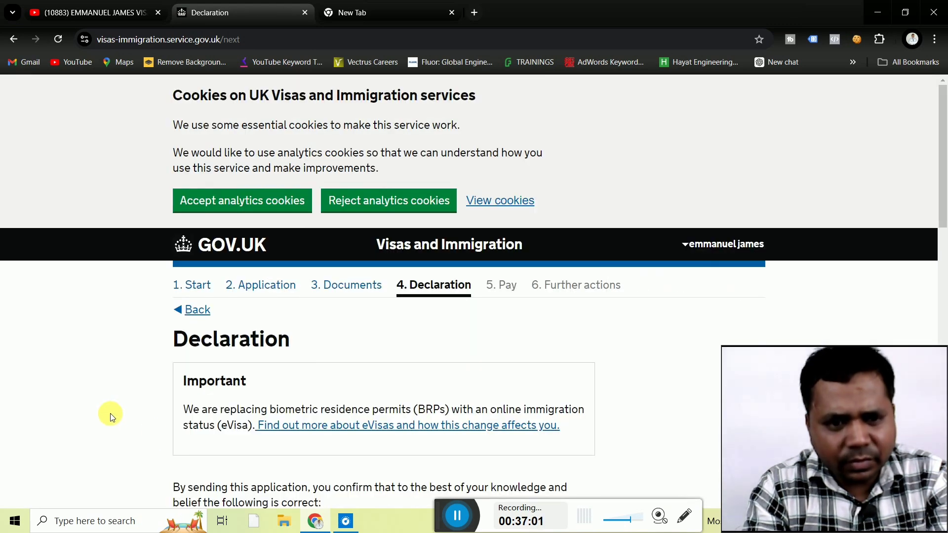
Declare as the applicant aged 18 or over, accept, and continue to Visa options.
scroll(111, 416, "down", 10)
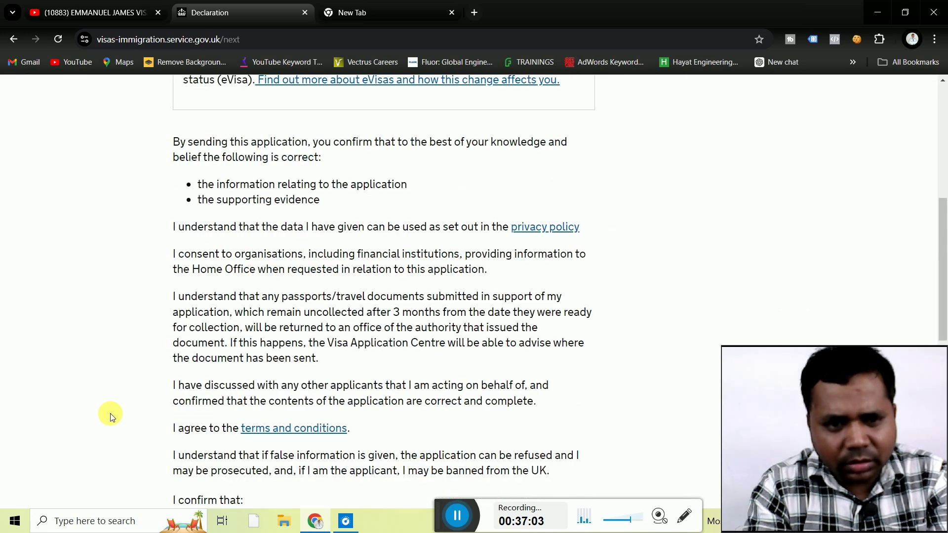
scroll(110, 413, "down", 2)
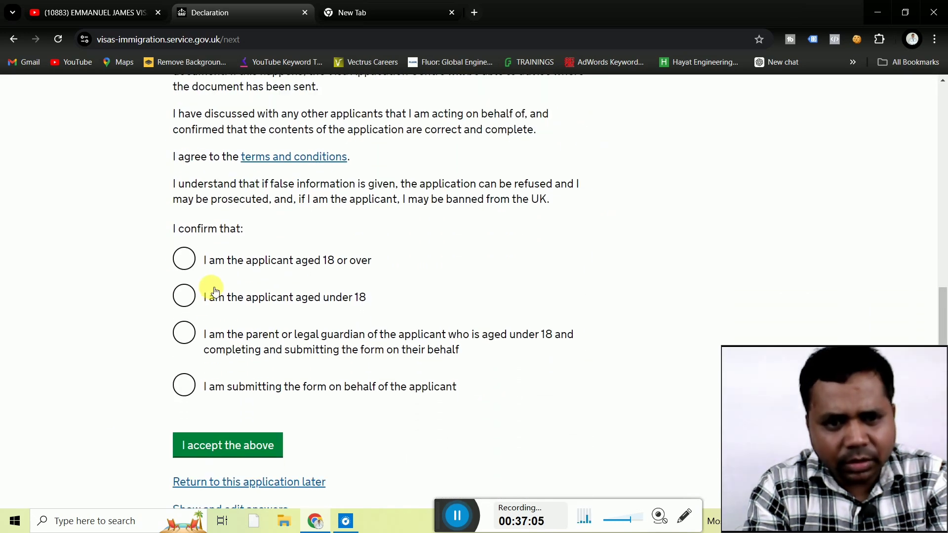
left_click(197, 265)
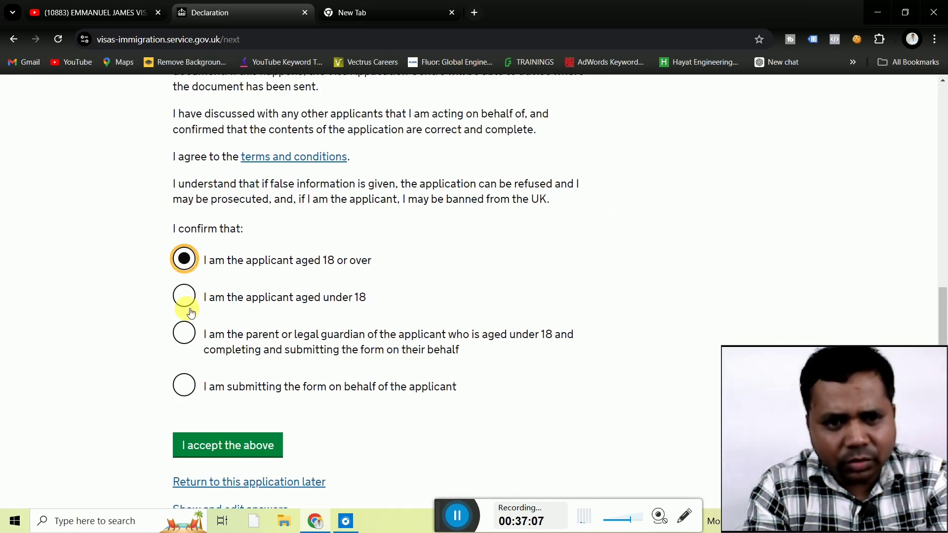
left_click(219, 446)
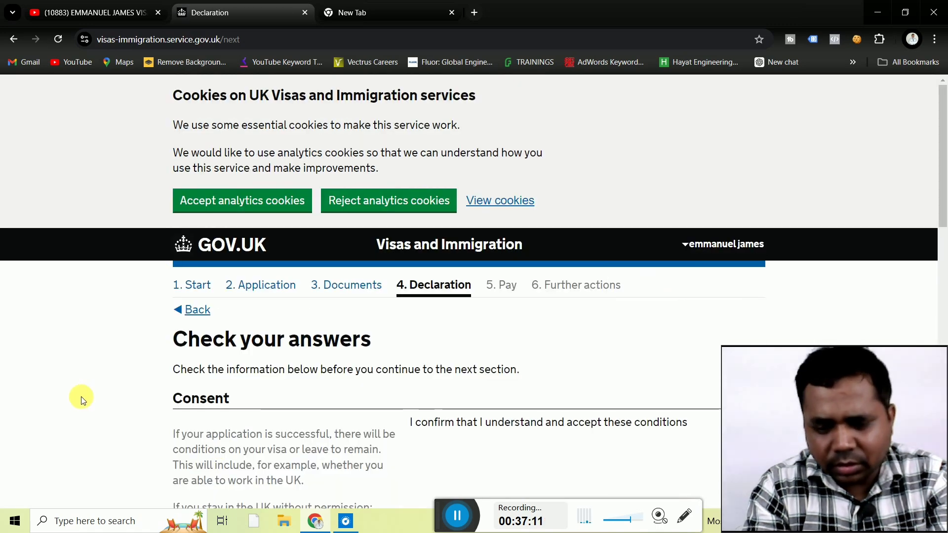
scroll(81, 396, "down", 5)
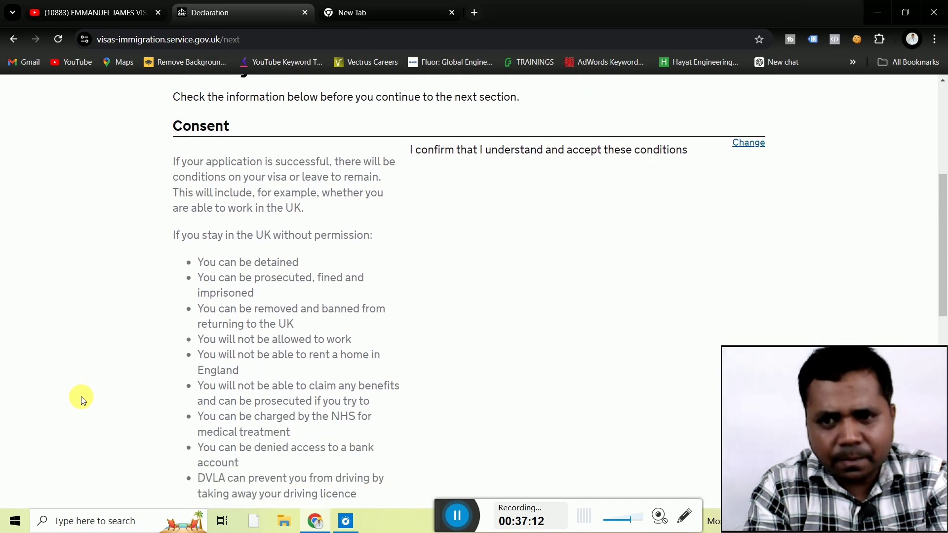
scroll(81, 396, "down", 9)
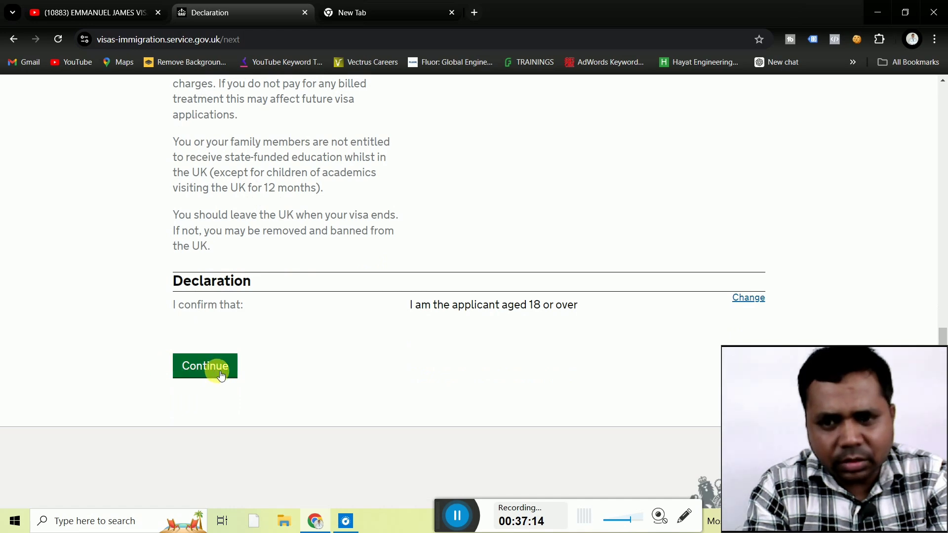
left_click(201, 373)
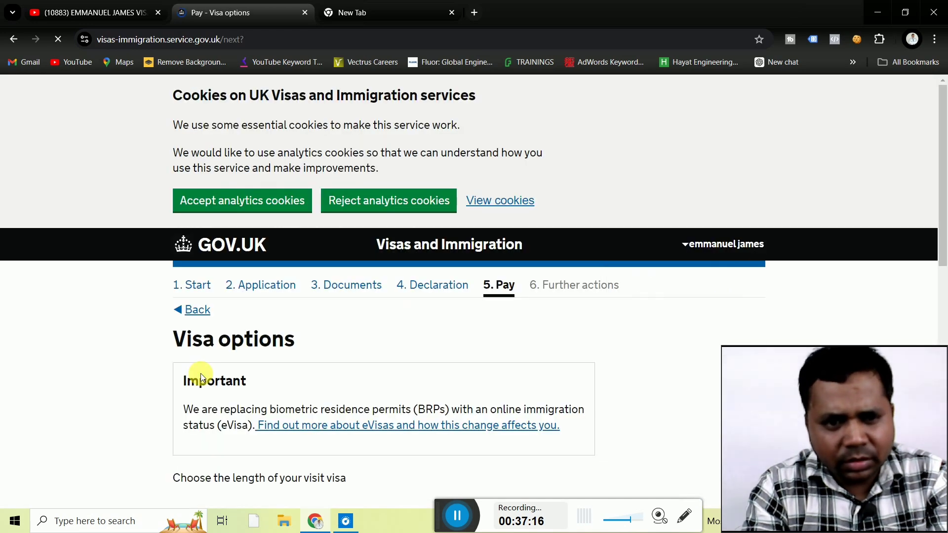
Keep the 6-month visa length selected and save it.
scroll(136, 364, "down", 6)
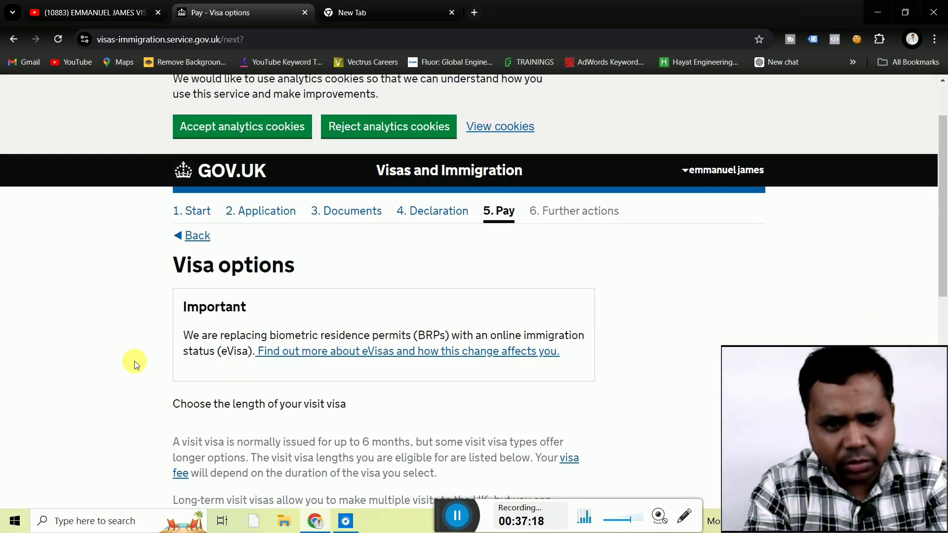
scroll(134, 365, "down", 3)
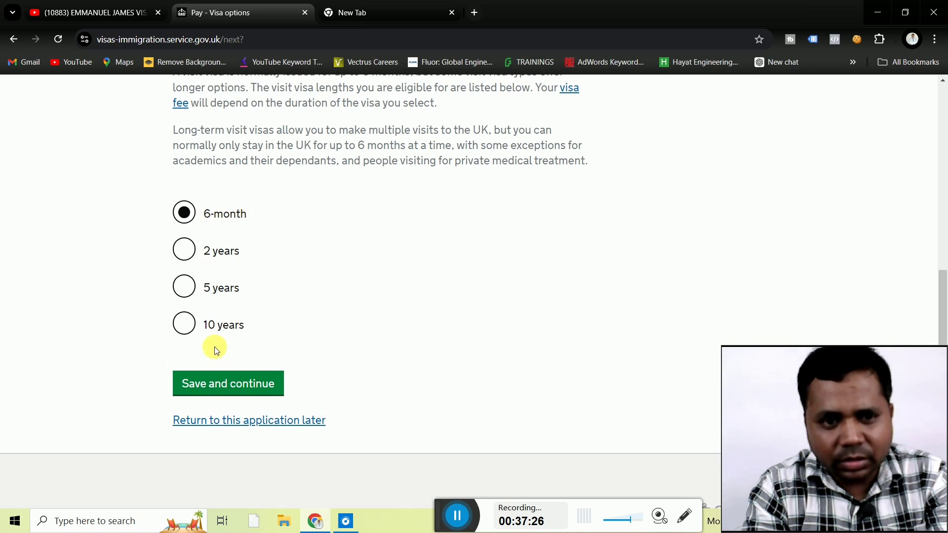
left_click(237, 388)
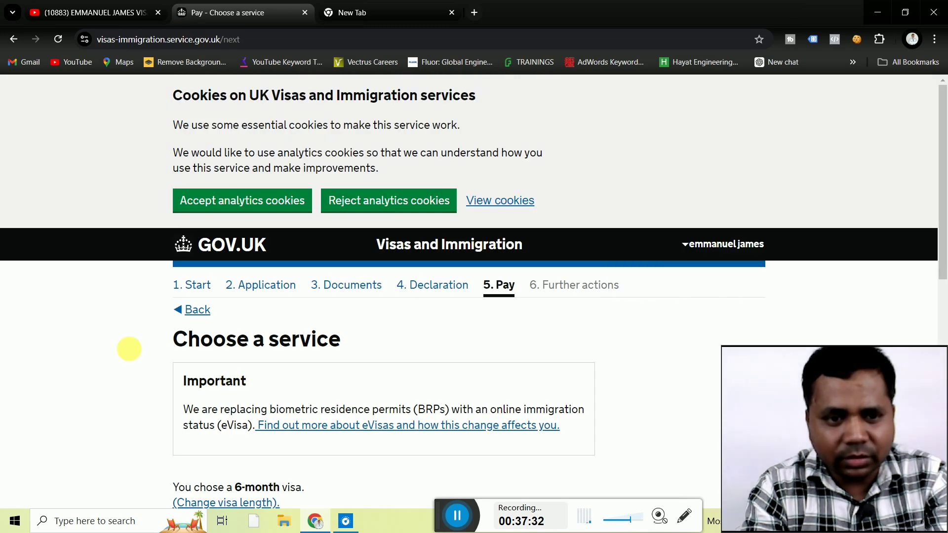
scroll(89, 343, "down", 6)
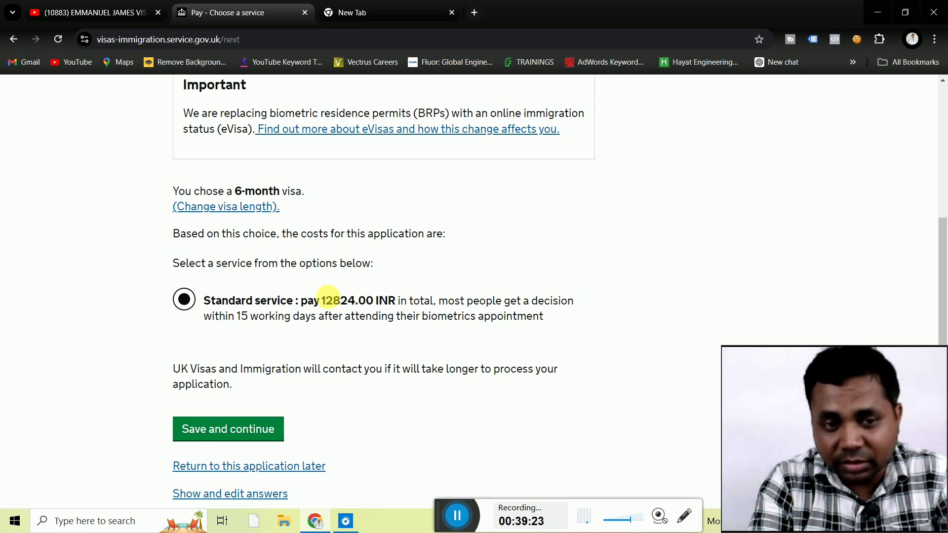
Switch to the YouTube tab and scroll up to the channel's Videos page header.
left_click(125, 15)
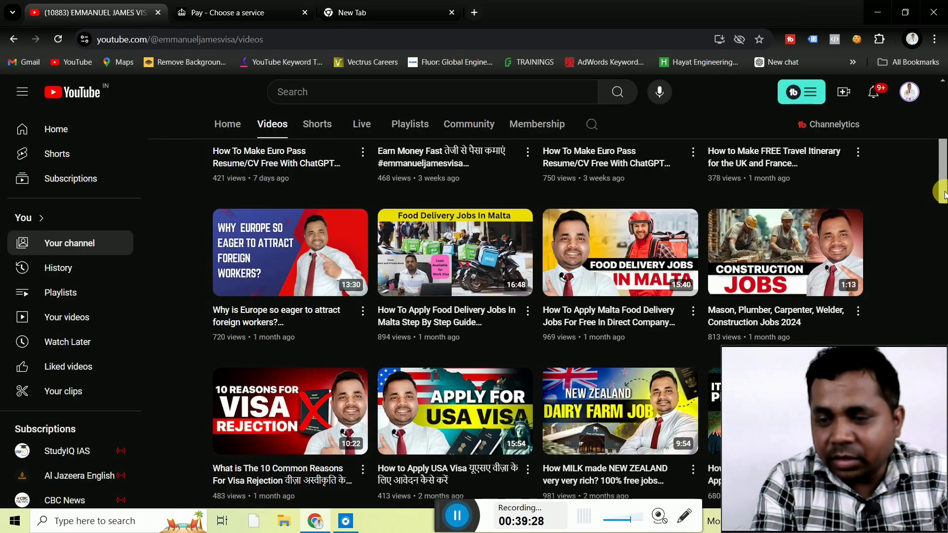
left_click_drag(942, 192, 936, 101)
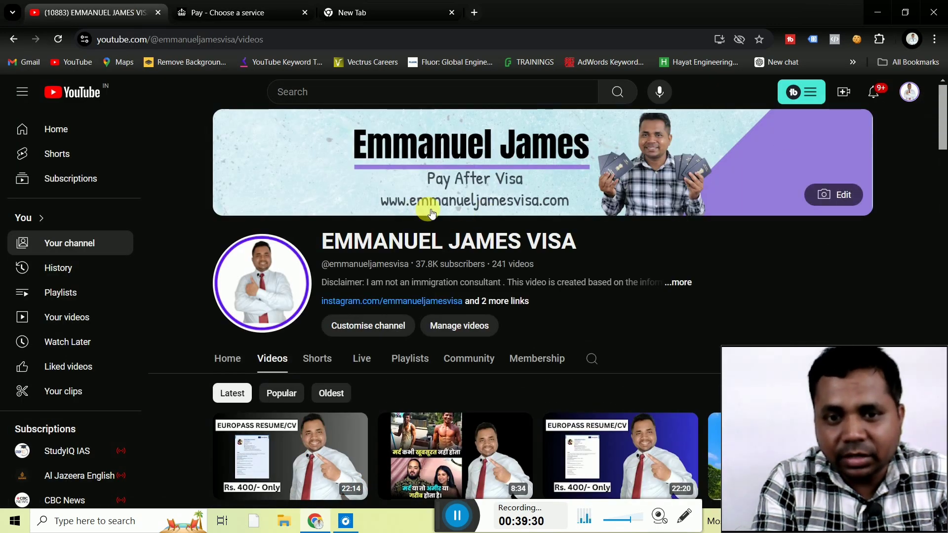